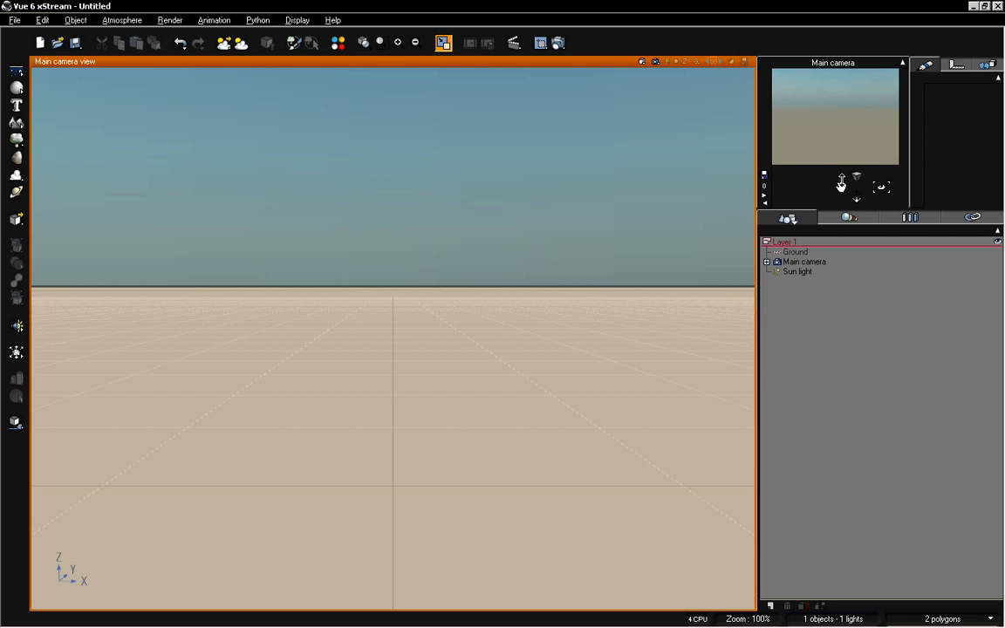
drag(840, 187, 841, 174)
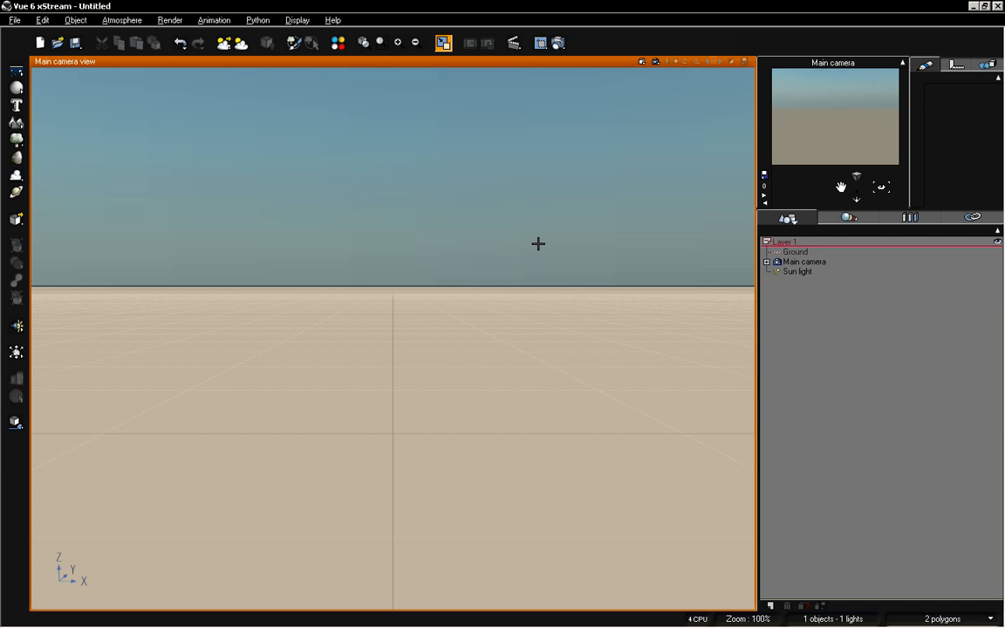
Step: Switch to LightWave Modeler and create a box about 1.05 m tall, standing on the ground plane around the origin
key(alt+Tab)
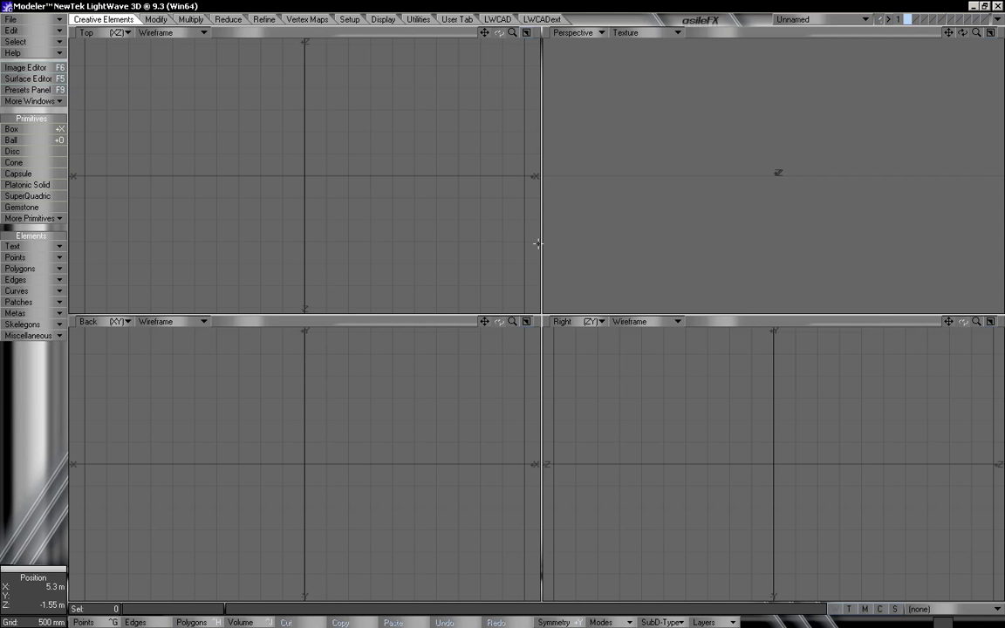
alt+drag(720, 270, 734, 213)
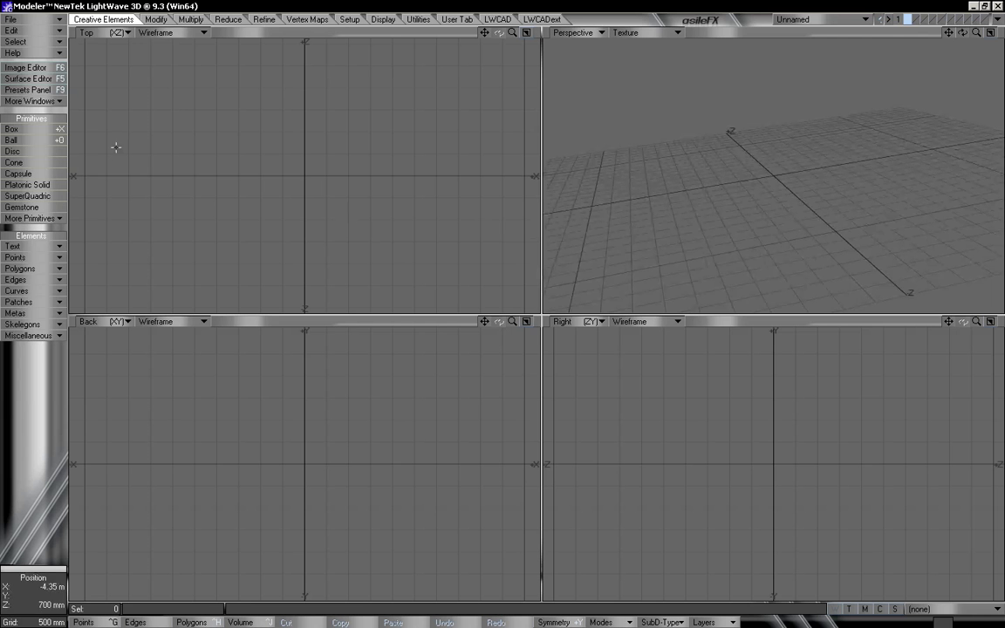
click(26, 129)
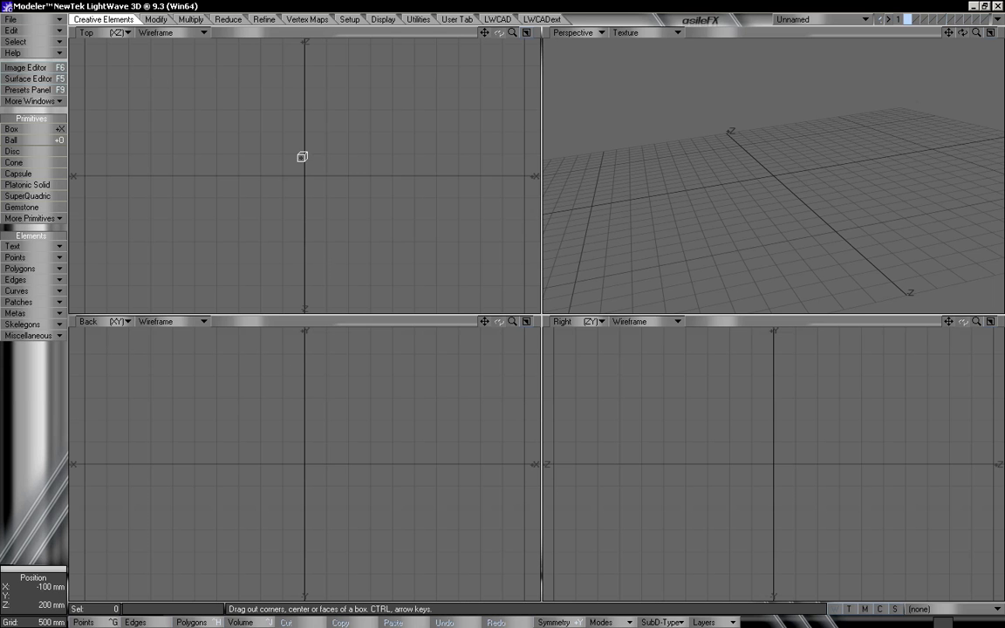
drag(282, 155, 329, 192)
mouse_move(314, 463)
mouse_down()
mouse_move(321, 412)
mouse_move(316, 426)
mouse_move(303, 421)
mouse_move(314, 361)
mouse_move(310, 410)
mouse_up()
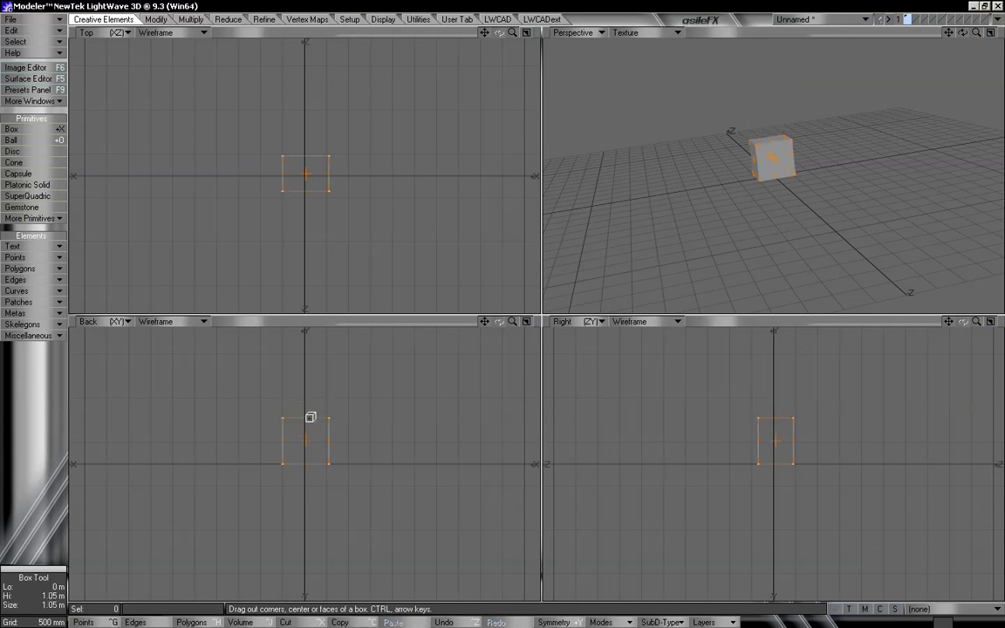
key(space)
Step: Select the box's bottom polygon and bevel it downward with a shift of about 1.1 m and an inset of 100 mm
drag(485, 321, 492, 306)
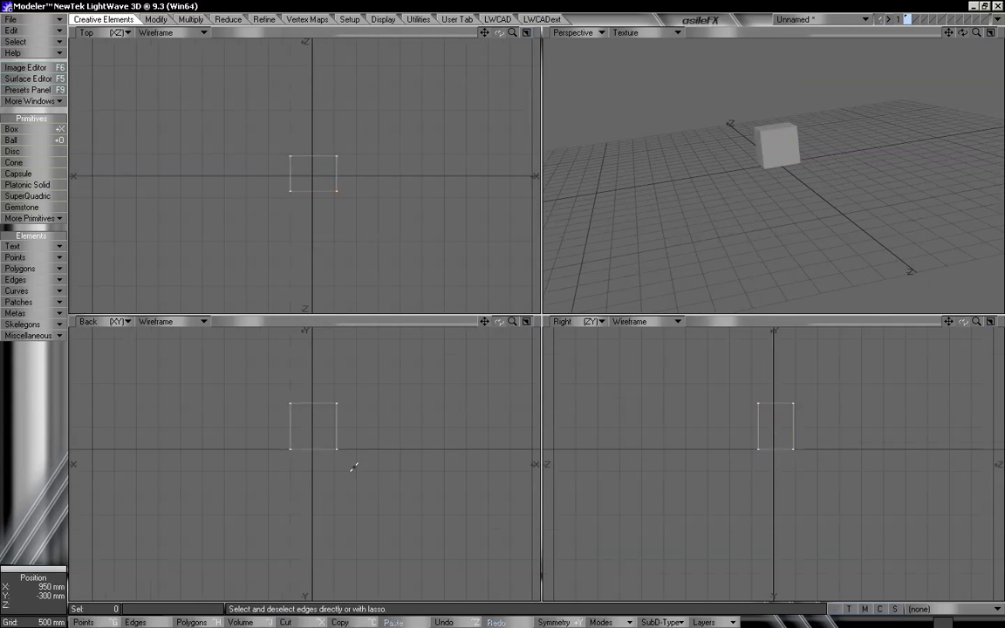
key(space)
mouse_move(352, 436)
right_down()
mouse_move(315, 440)
mouse_move(300, 471)
mouse_move(341, 459)
right_up()
mouse_move(347, 437)
right_down()
mouse_move(267, 448)
mouse_move(423, 463)
right_up()
key(Down)
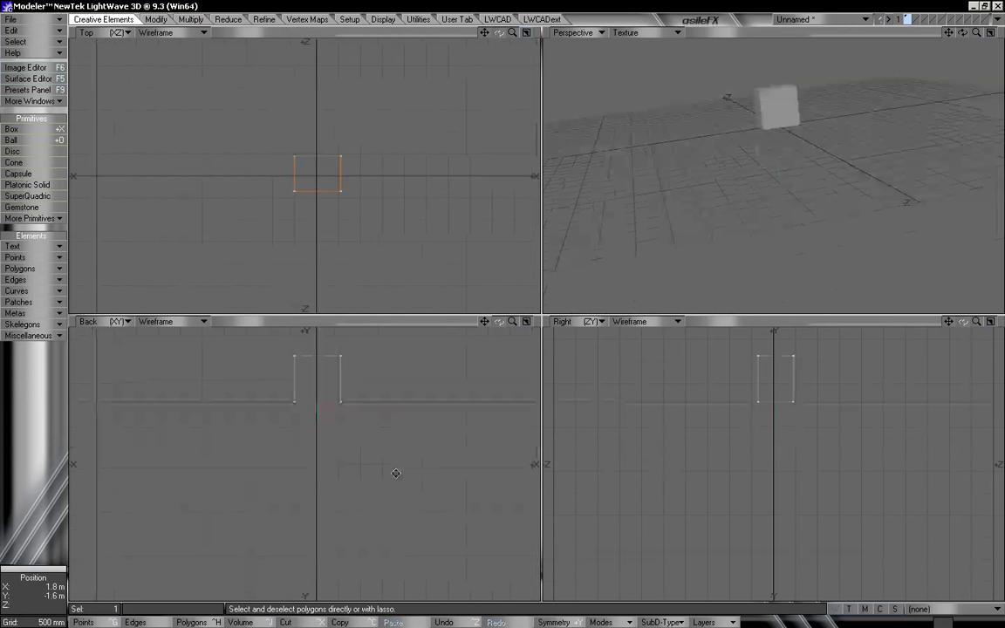
key(b)
drag(361, 460, 356, 412)
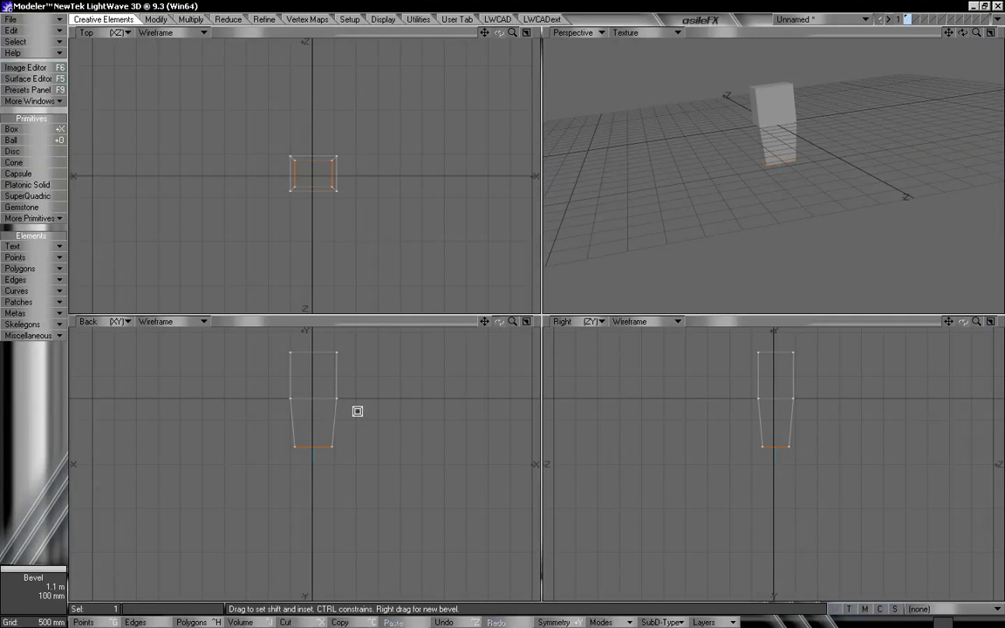
Step: Bevel the bottom polygon downward three more times, insetting each section to form a long tapering column, and deselect it
right_drag(359, 421, 362, 392)
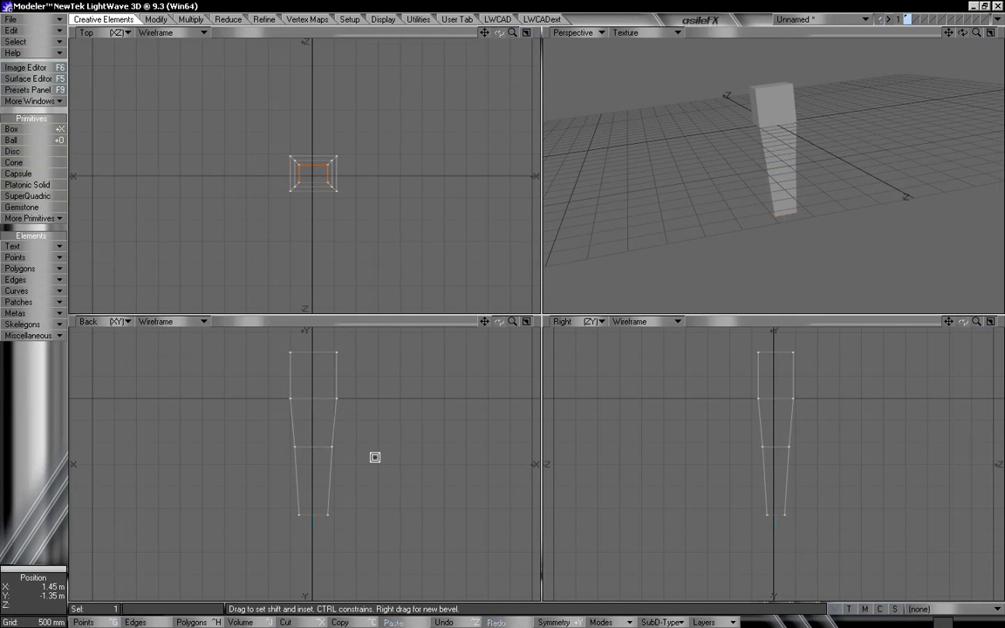
right_drag(377, 469, 374, 414)
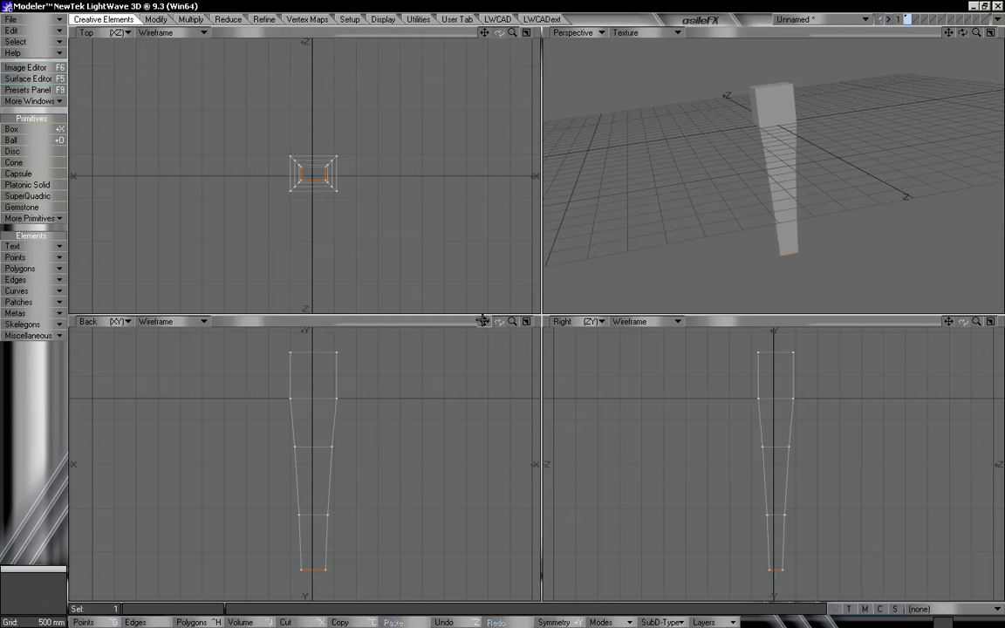
drag(484, 321, 485, 296)
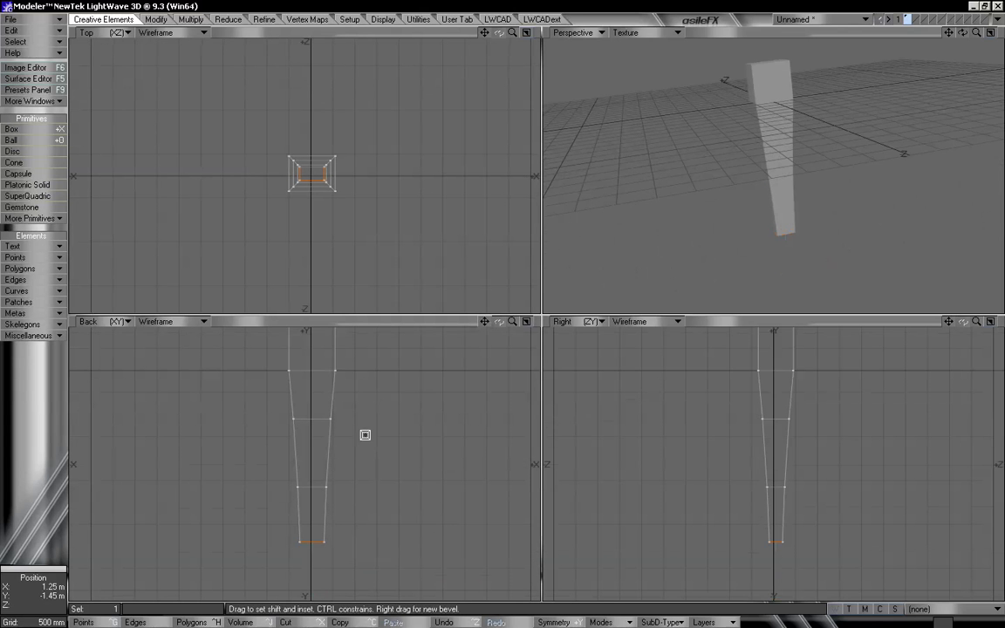
right_drag(386, 482, 388, 431)
drag(387, 431, 381, 435)
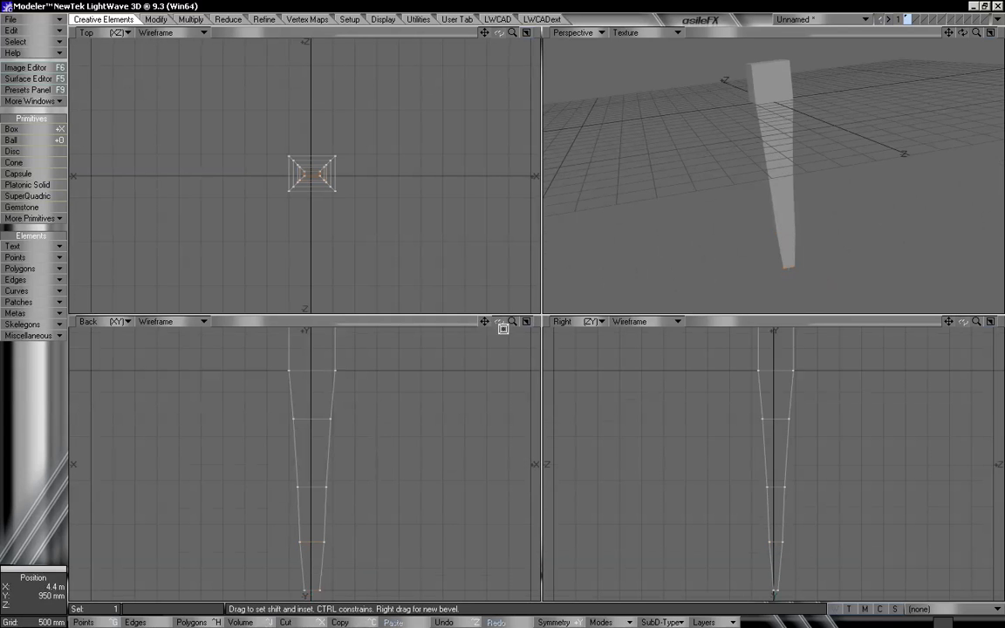
key(a)
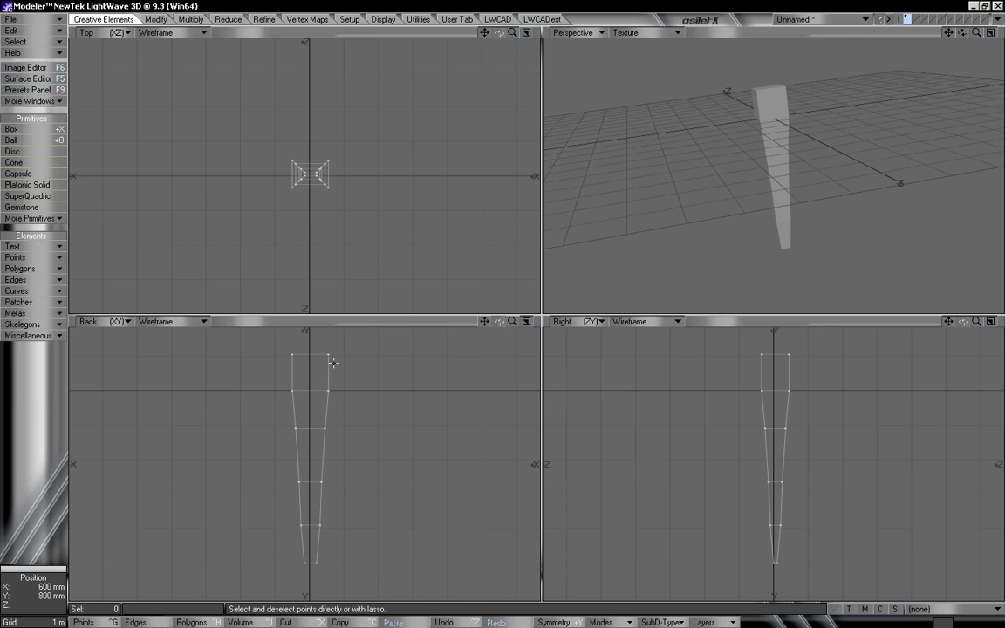
Step: Stretch the whole tapered column vertically in the Back view to make it longer
key(h)
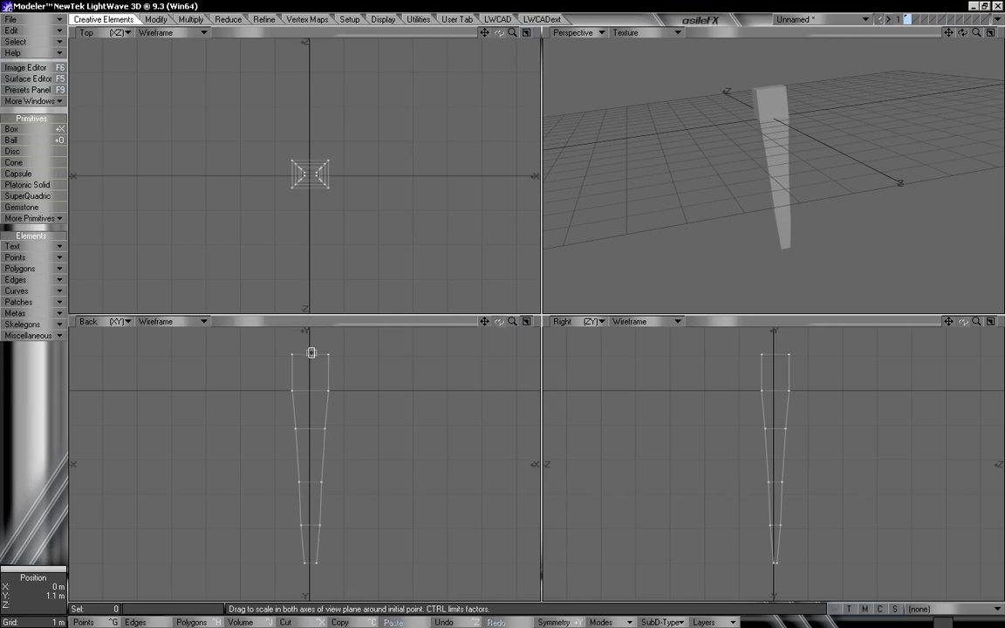
drag(314, 355, 502, 244)
key(a)
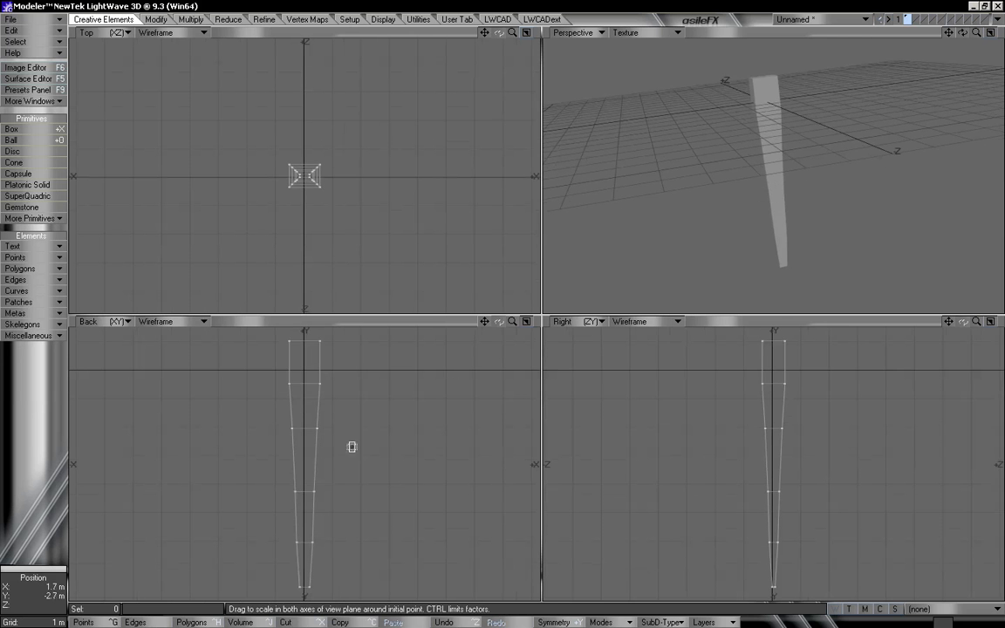
alt+drag(823, 185, 741, 266)
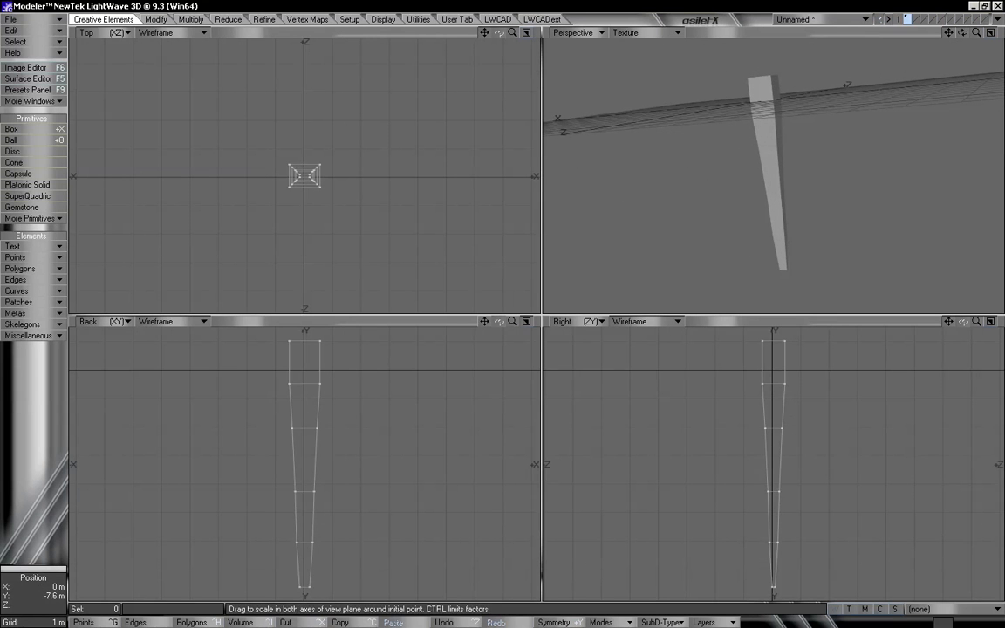
drag(307, 586, 307, 563)
key(a)
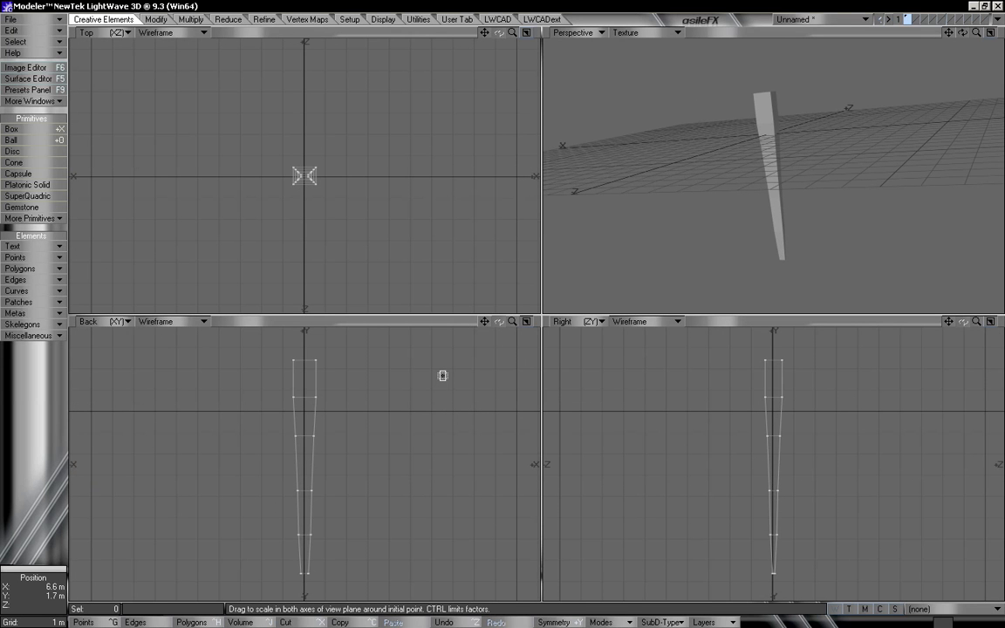
Step: Subdivide all of the column's polygons with the Metaform method to smooth it
drag(512, 320, 511, 318)
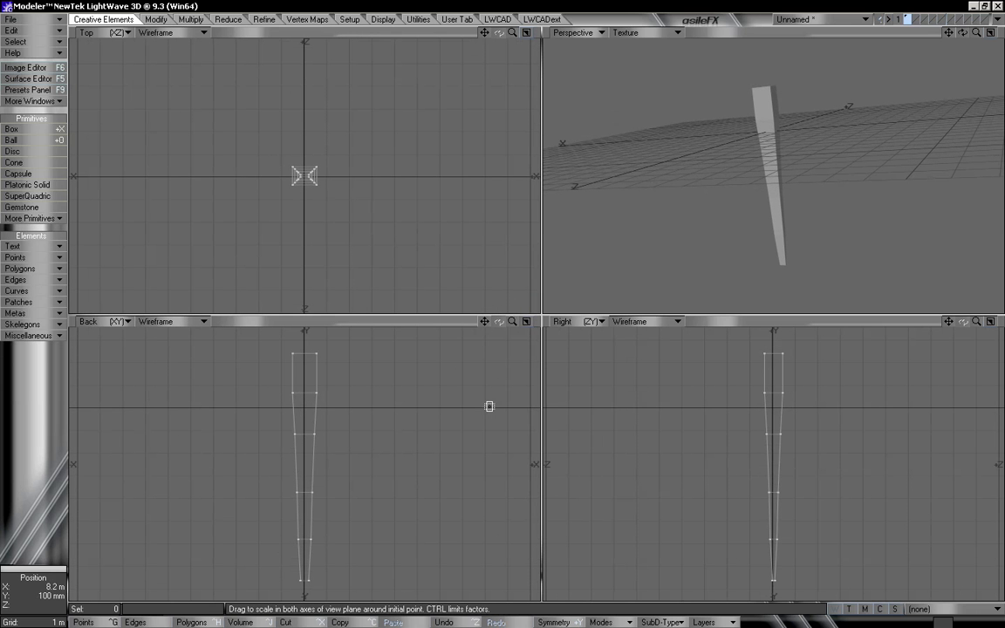
drag(511, 321, 509, 323)
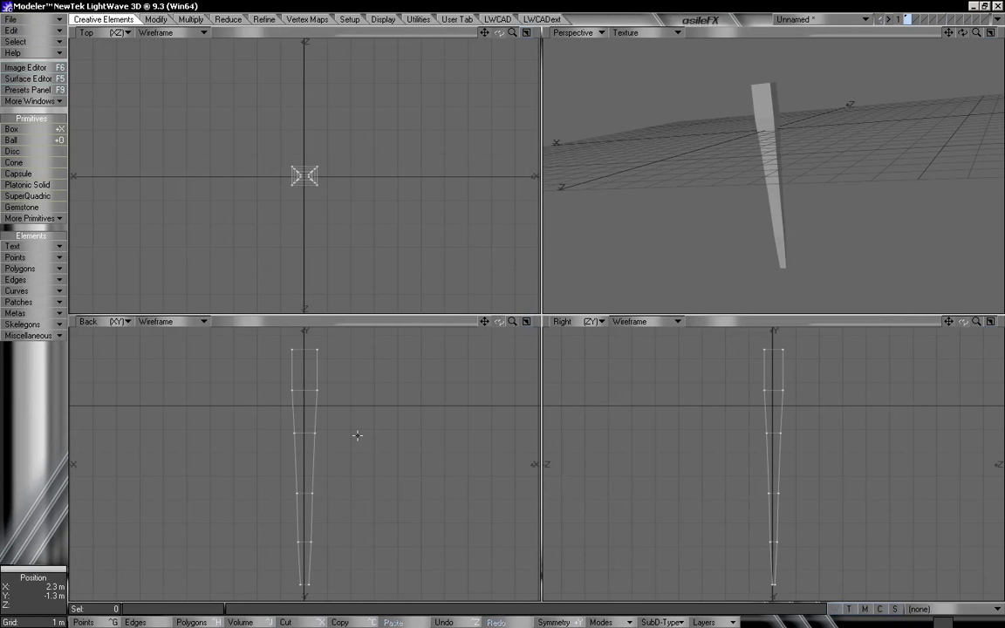
key(shift+d)
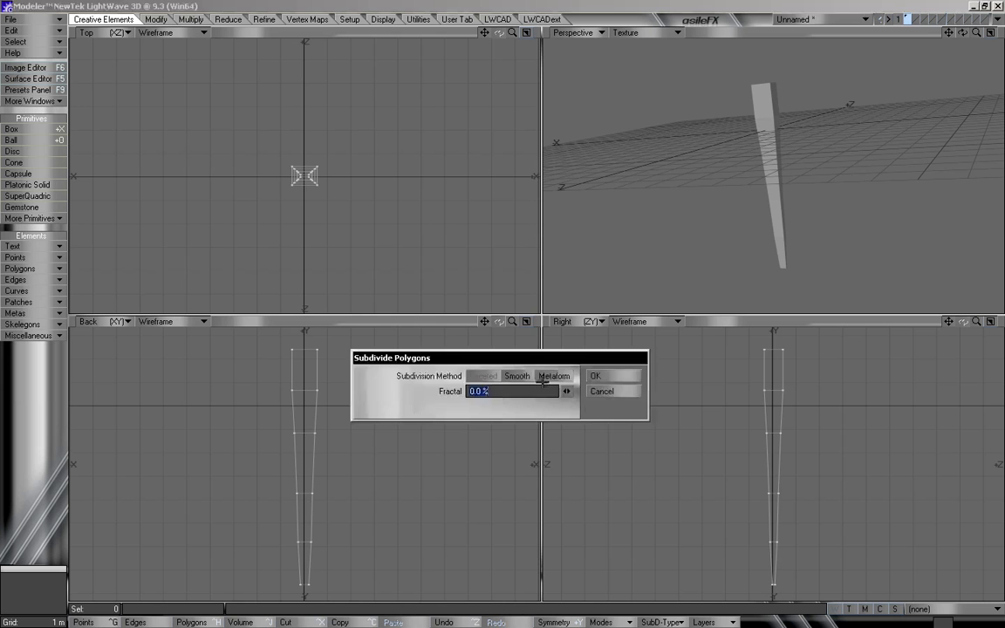
click(609, 381)
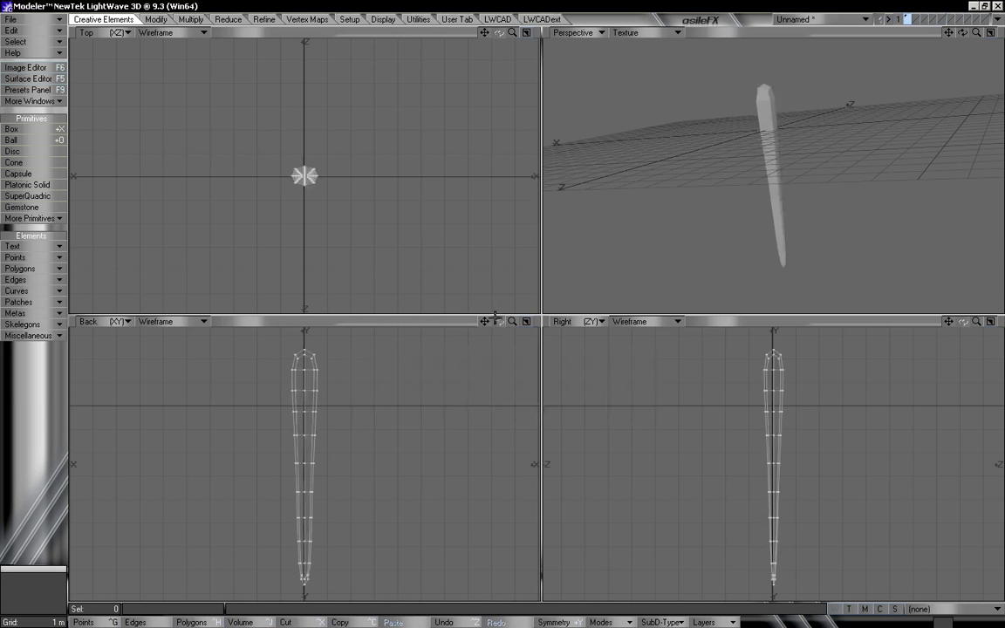
drag(512, 321, 515, 321)
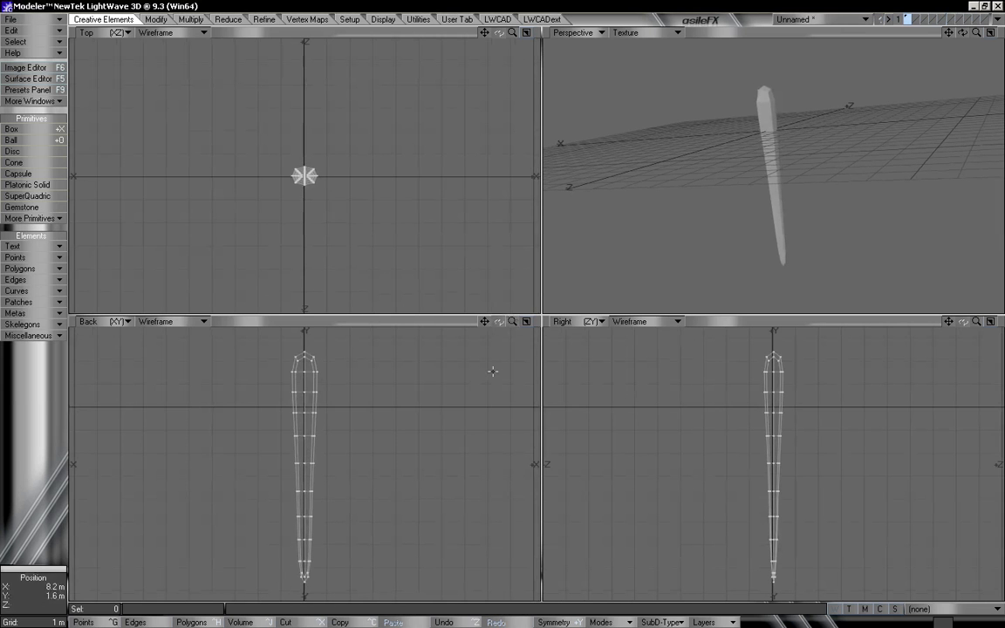
Step: Lasso two rings of points near the column's lower end and rotate them slightly about its vertical axis
mouse_move(737, 184)
alt+mouse_down()
mouse_move(814, 188)
mouse_move(756, 191)
alt+mouse_up()
alt+drag(810, 146, 651, 228)
mouse_move(330, 535)
right_down()
mouse_move(326, 511)
mouse_move(280, 532)
mouse_move(338, 532)
right_up()
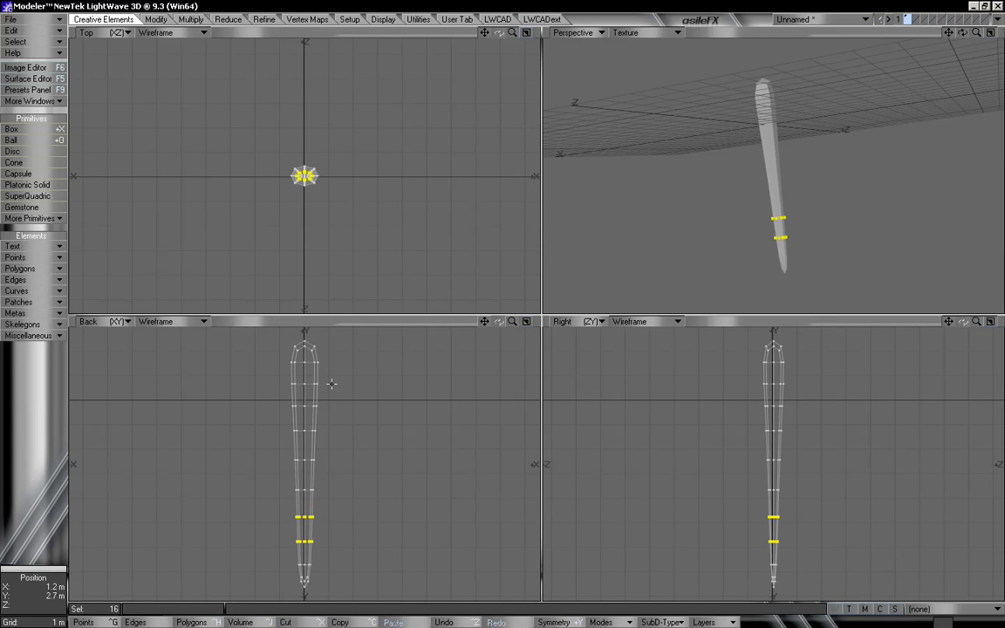
key(y)
drag(304, 173, 302, 175)
key(space)
Step: Replace the selection with the point rings around the column's middle and rotate them slightly about its vertical axis
mouse_move(303, 173)
right_down()
mouse_move(309, 240)
mouse_move(334, 188)
right_up()
mouse_move(305, 480)
right_down()
mouse_move(239, 547)
mouse_move(349, 514)
right_up()
mouse_move(327, 441)
right_down()
mouse_move(265, 459)
mouse_move(359, 453)
right_up()
key(y)
drag(305, 174, 301, 176)
key(space)
Step: Select the points of the two rings around ground level and twist them slightly about the column's vertical axis
right_drag(337, 157, 333, 187)
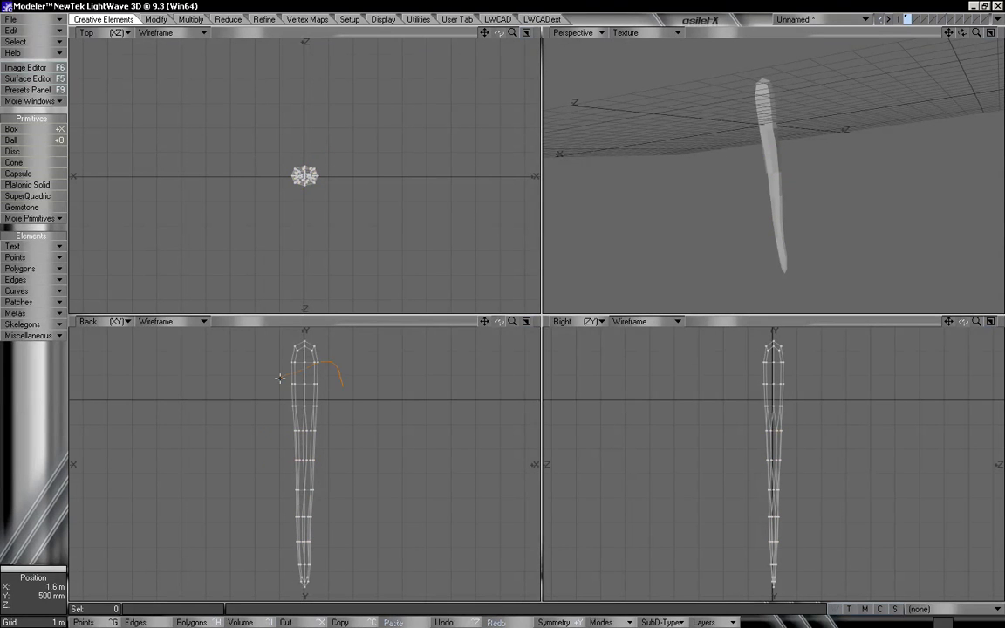
mouse_move(279, 377)
right_down()
mouse_move(333, 405)
mouse_move(348, 352)
right_up()
key(y)
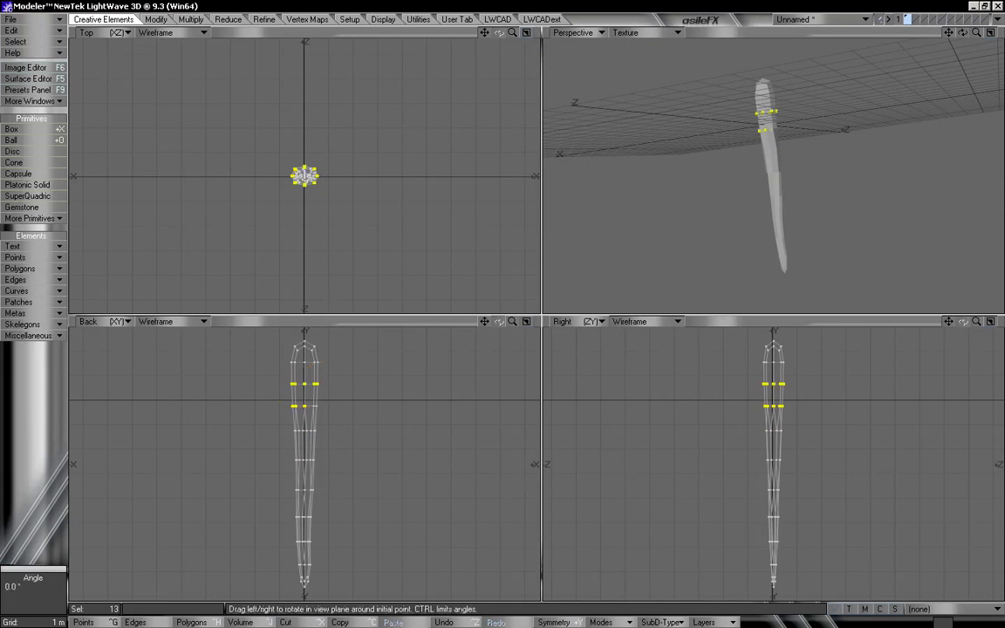
drag(304, 174, 300, 175)
key(space)
Step: Select the column's top cap and uppermost ring of points and twist them slightly about the vertical axis
mouse_move(347, 387)
right_down()
mouse_move(410, 382)
mouse_move(288, 353)
mouse_move(348, 367)
right_up()
key(y)
drag(305, 174, 302, 175)
key(space)
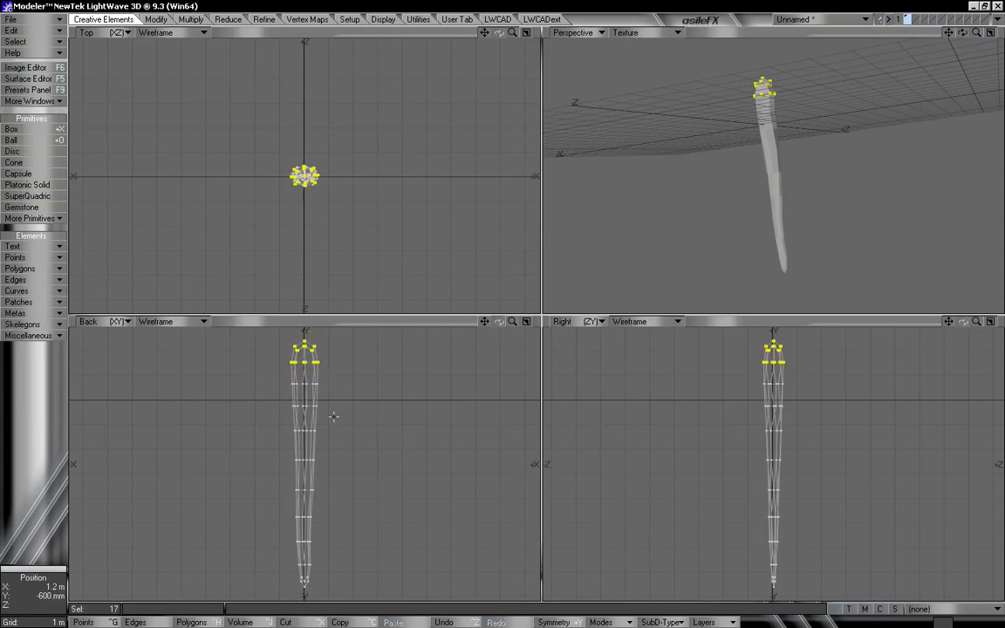
Step: Reduce the selection to the top cap points, move them slightly downward, and deselect them
mouse_move(334, 415)
right_down()
mouse_move(274, 395)
mouse_move(363, 356)
mouse_move(318, 345)
right_up()
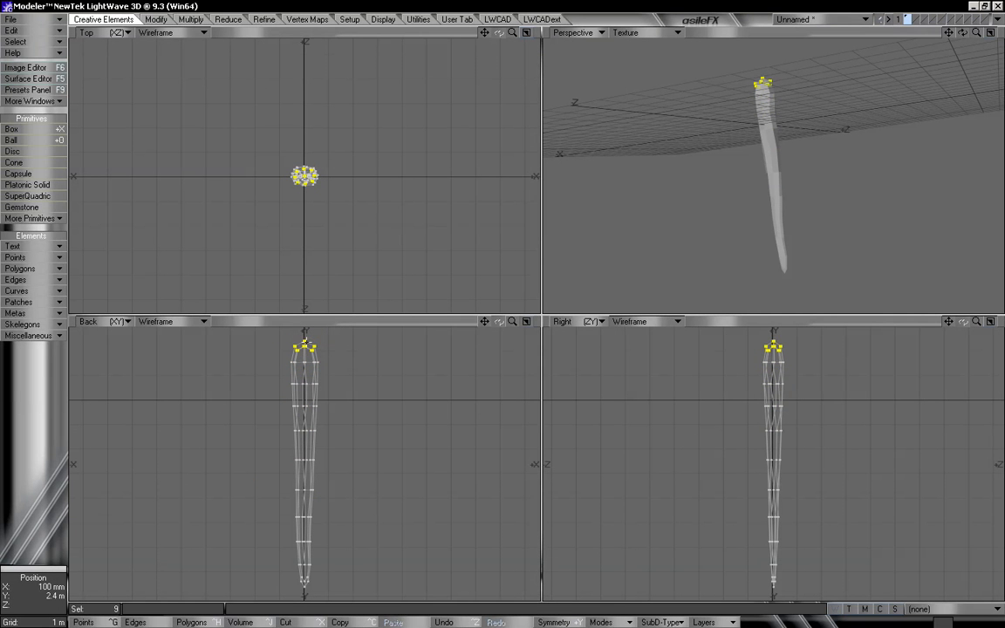
key(t)
drag(306, 341, 308, 346)
key(space)
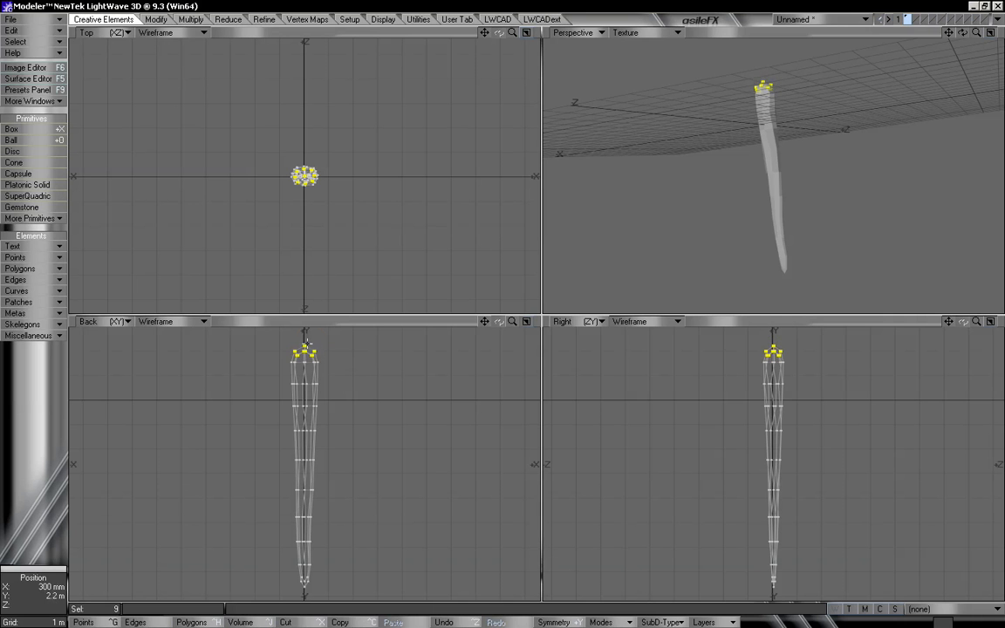
right_drag(291, 358, 295, 373)
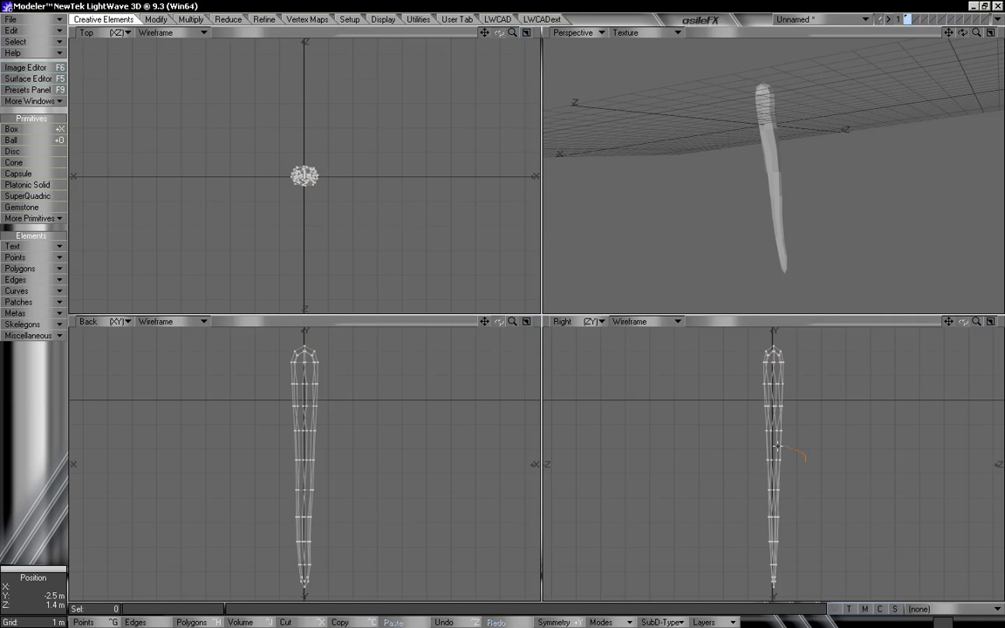
Step: Select all points in the column's lower half and rotate them in the Right view to bend that end toward negative Z
mouse_move(777, 445)
right_down()
mouse_move(789, 593)
mouse_move(772, 449)
right_up()
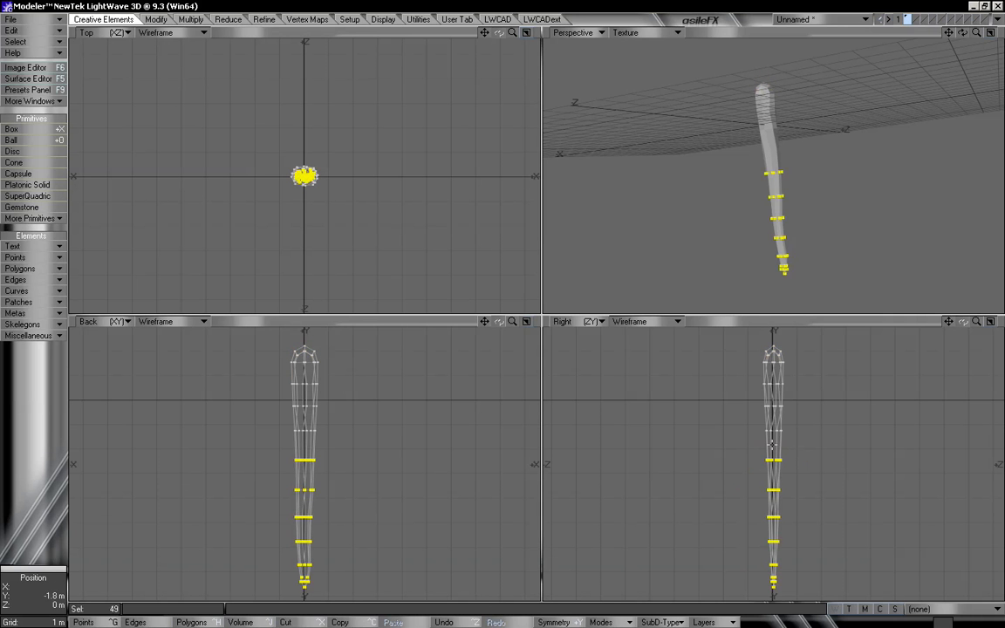
key(y)
drag(772, 445, 760, 446)
key(space)
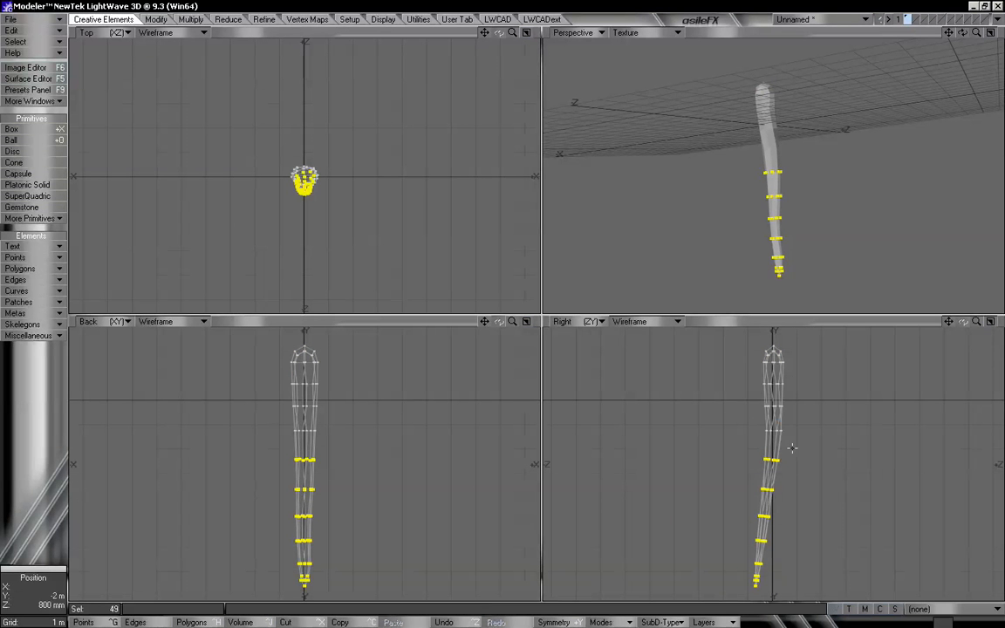
Step: Remove the upper ring from the selection and rotate the remaining lower points back toward vertical in the Right view
right_drag(791, 447, 875, 445)
mouse_move(792, 509)
right_down()
mouse_move(775, 489)
mouse_move(743, 624)
mouse_move(789, 593)
right_up()
key(y)
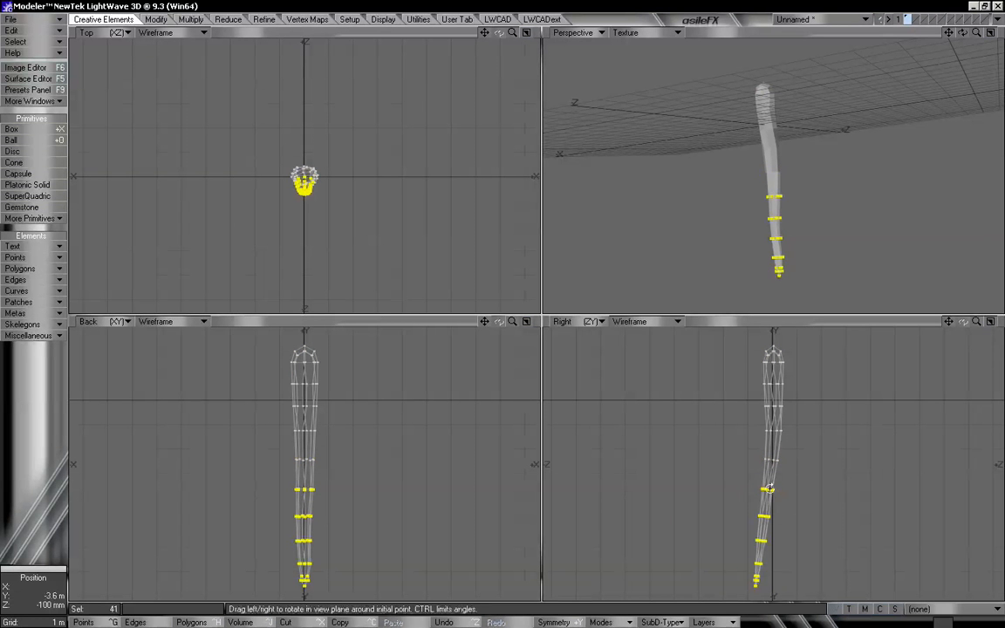
drag(766, 487, 777, 485)
key(space)
Step: Limit the selection to the rings nearer the column's lower end and rotate them very slightly in the Right view
mouse_move(790, 482)
right_down()
mouse_move(652, 611)
mouse_move(792, 593)
right_up()
right_drag(792, 509, 805, 507)
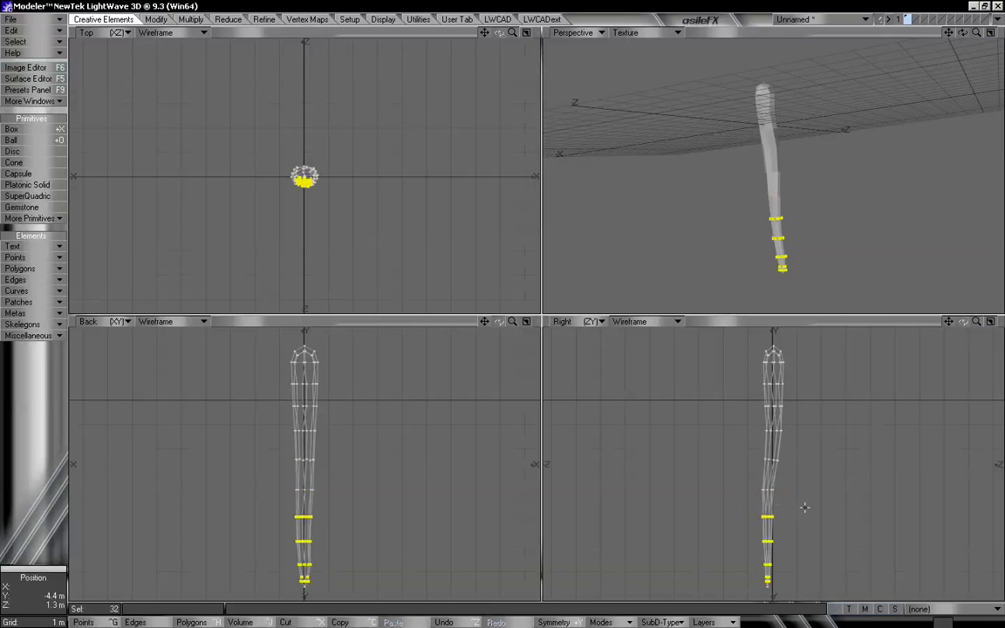
key(y)
mouse_move(778, 515)
mouse_down()
mouse_move(786, 515)
mouse_move(778, 515)
mouse_up()
key(space)
Step: Select the points at the column's lower tip and rotate them slightly toward positive Z in the Right view
right_drag(787, 482, 792, 593)
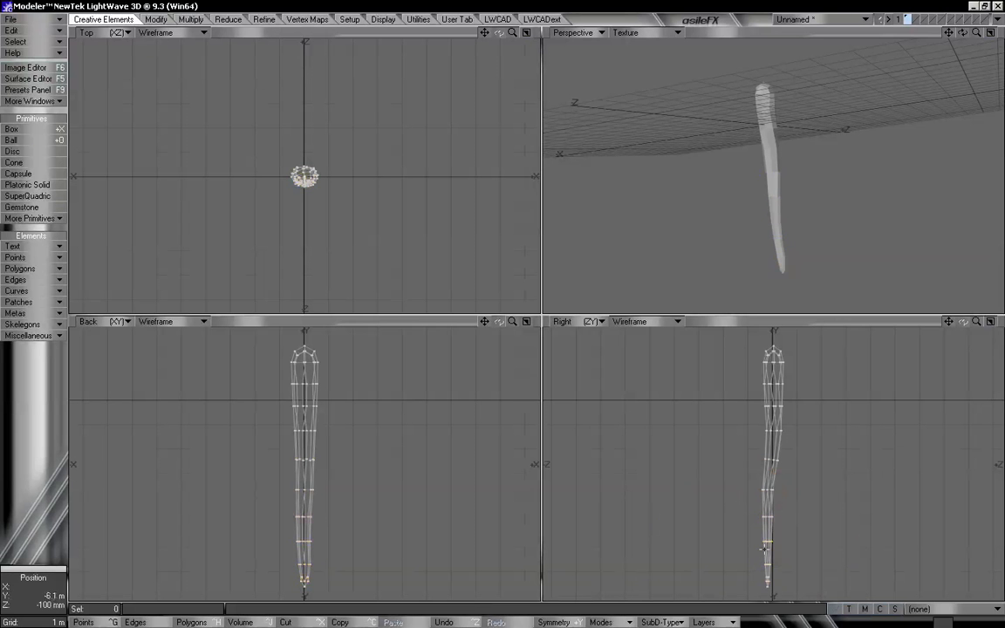
right_drag(744, 558, 754, 562)
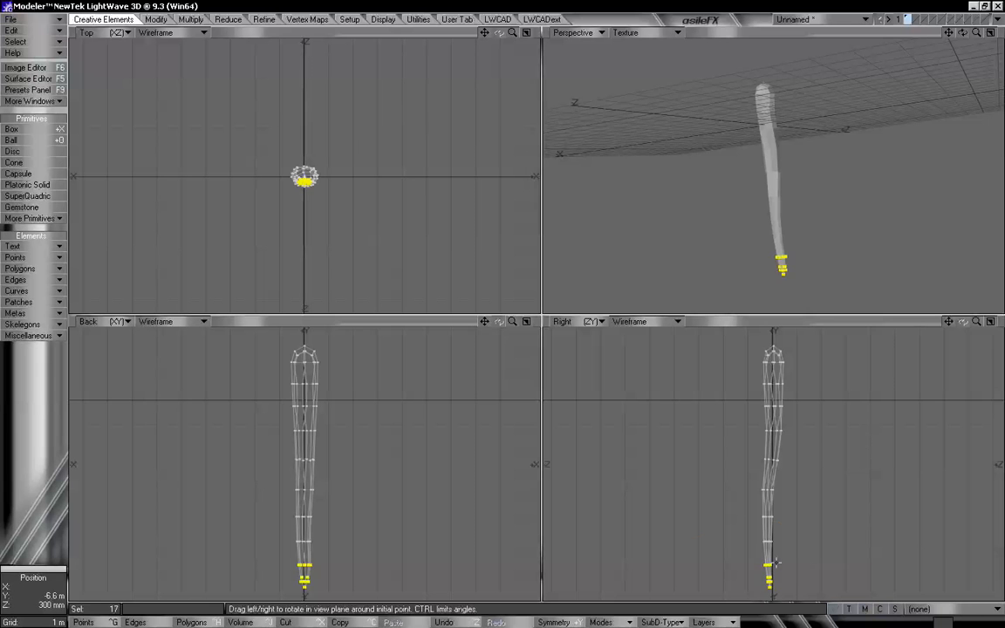
mouse_move(666, 597)
right_down()
mouse_move(879, 524)
mouse_move(846, 503)
right_up()
Step: Select the column's lower rings in the Back view, rotate them slightly toward negative X, and clear the selection
mouse_move(315, 439)
right_down()
mouse_move(260, 570)
mouse_move(360, 458)
right_up()
key(y)
mouse_move(305, 451)
mouse_down()
mouse_move(295, 451)
mouse_move(306, 460)
mouse_up()
key(space)
right_drag(315, 428, 349, 458)
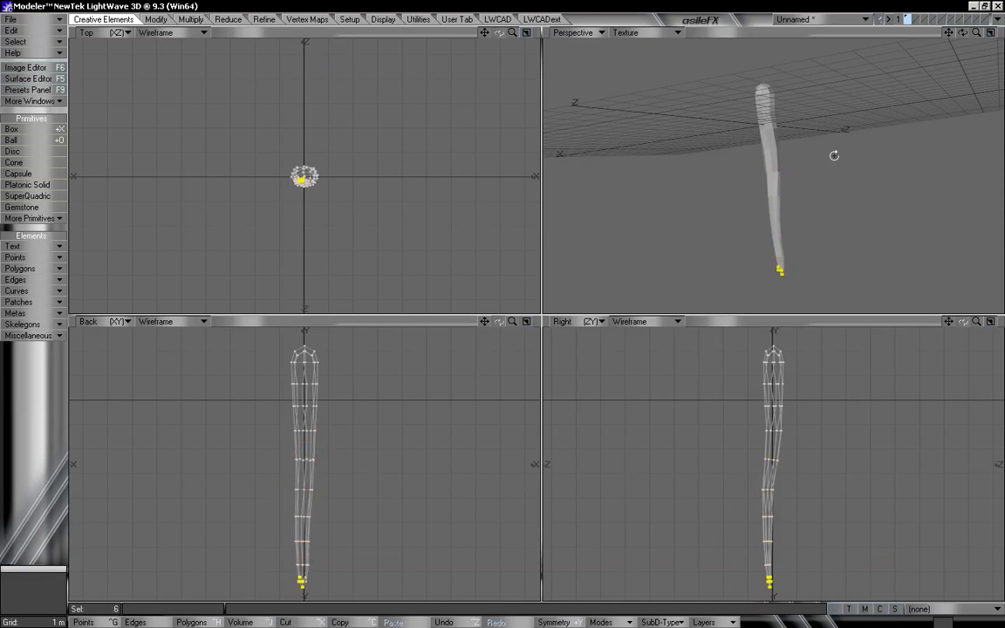
alt+drag(834, 155, 785, 164)
click(47, 485)
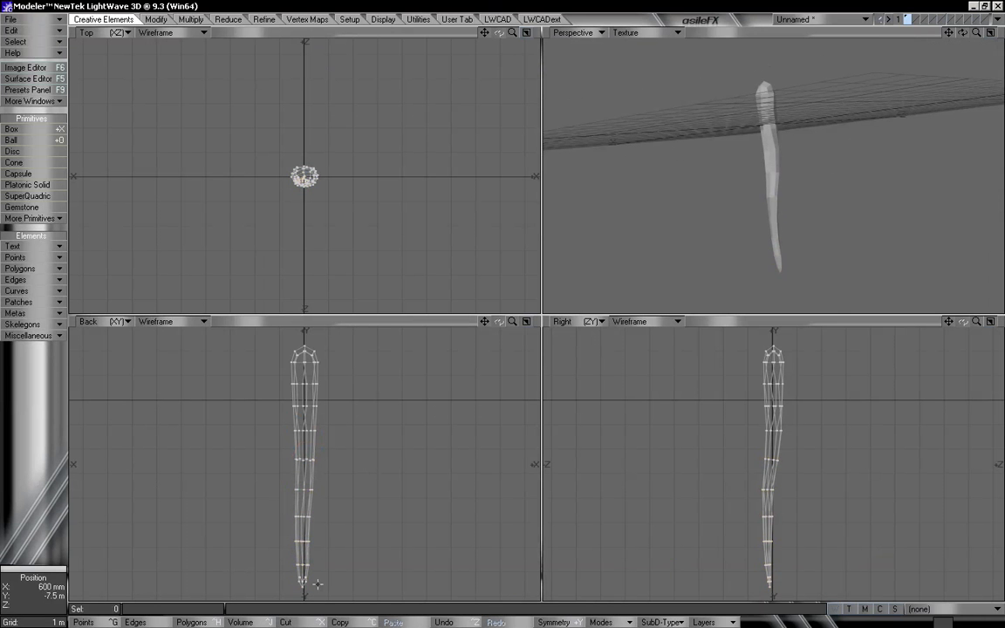
Step: Select the single point at the column's lower tip, move it upward in the Back view to blunt the end, and deselect it
key(g)
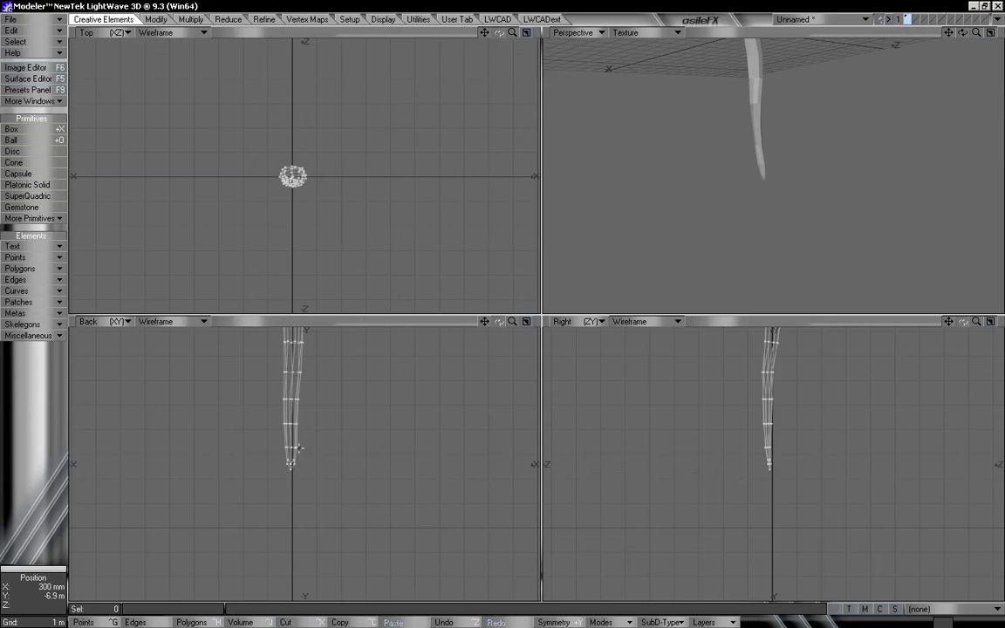
scroll(304, 446, up, 5)
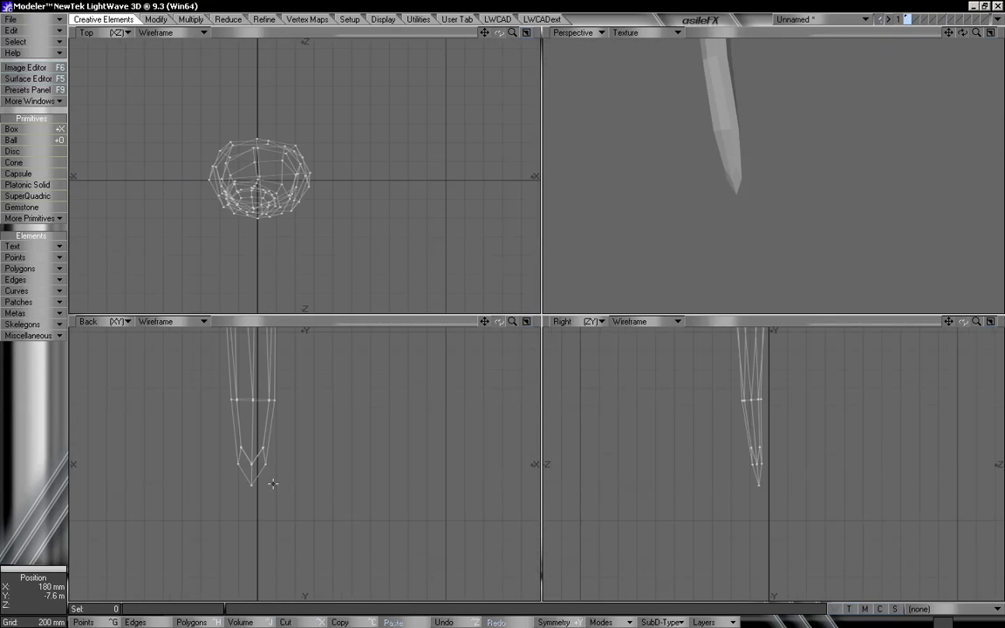
key(t)
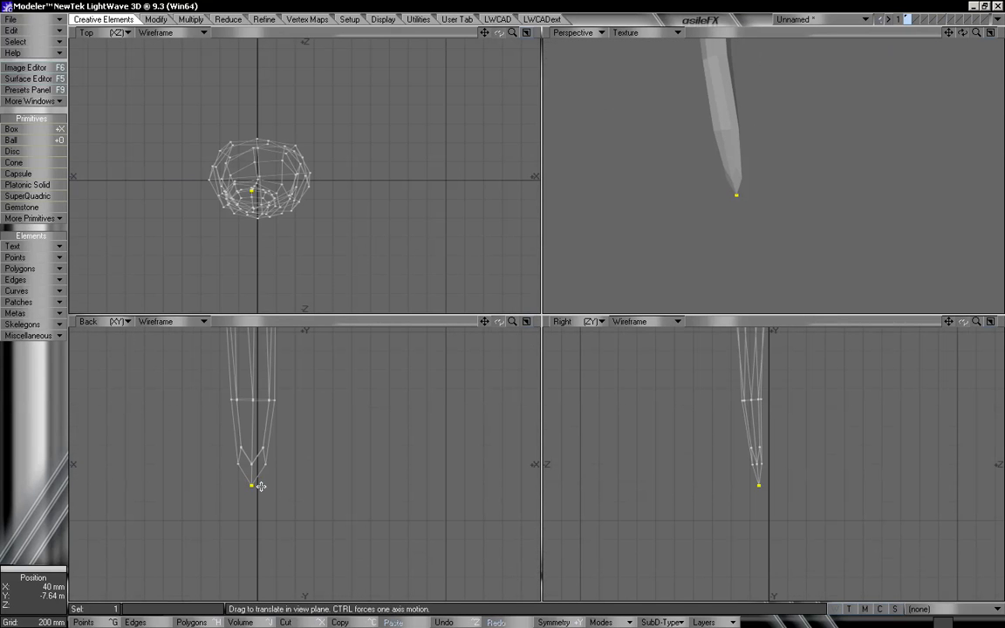
drag(257, 496, 257, 482)
key(space)
key(slash)
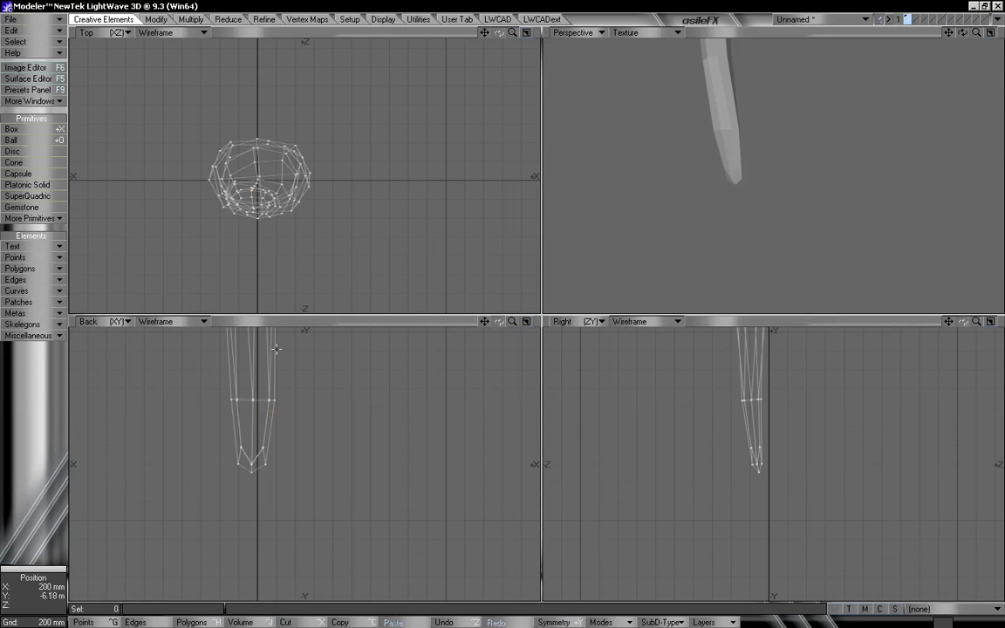
Step: Select the lower half of the column, rotate it toward positive Z in the Right view, and clear the selection
alt+drag(647, 198, 808, 165)
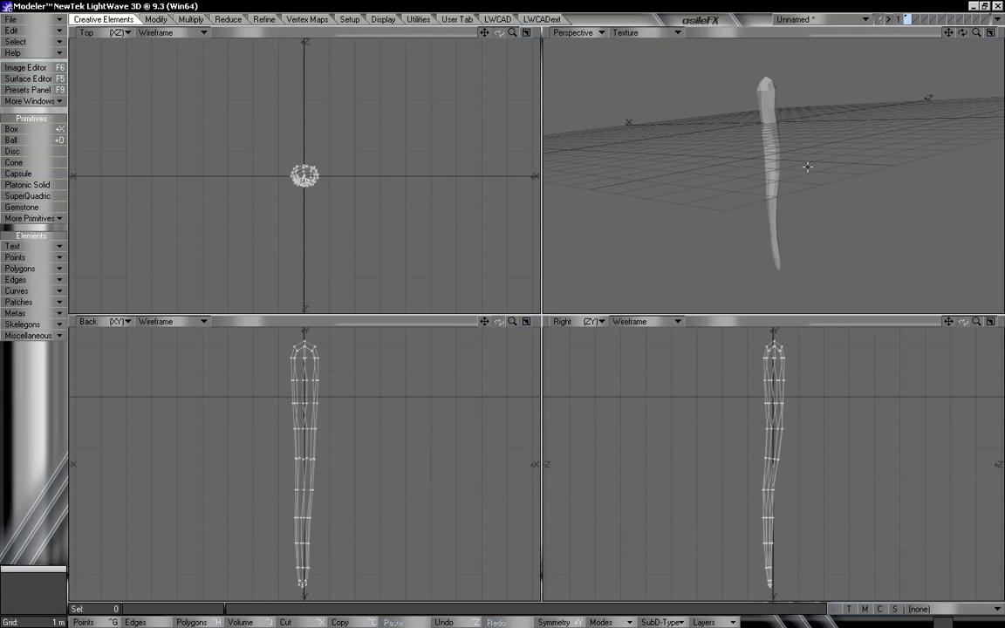
mouse_move(802, 447)
right_down()
mouse_move(683, 601)
mouse_move(876, 450)
right_up()
key(y)
drag(693, 412, 724, 411)
key(t)
key(slash)
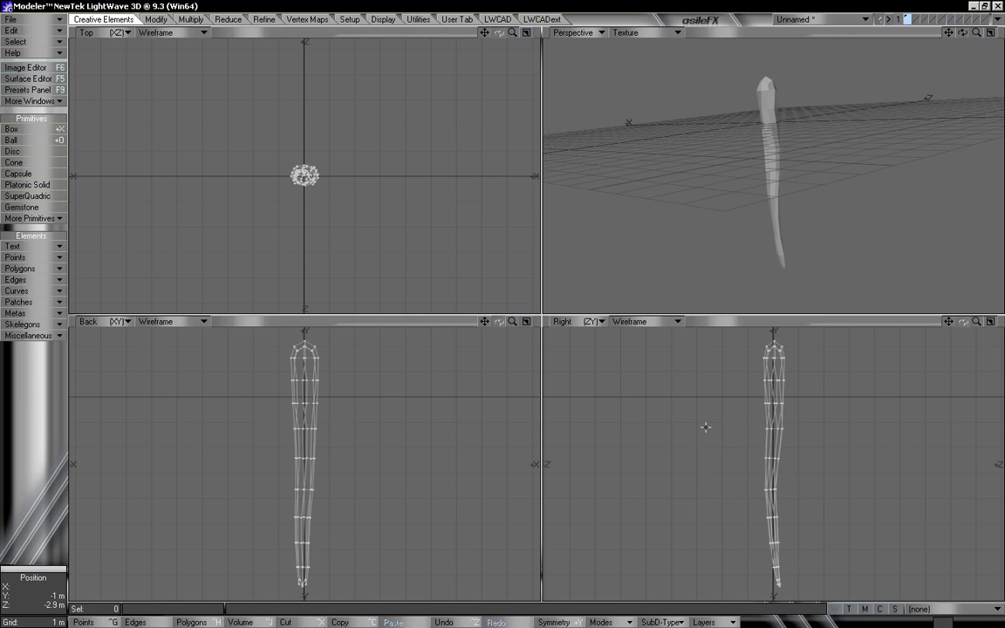
Step: Check the column's point statistics and examine its bent shape from another angle in the Perspective view
key(w)
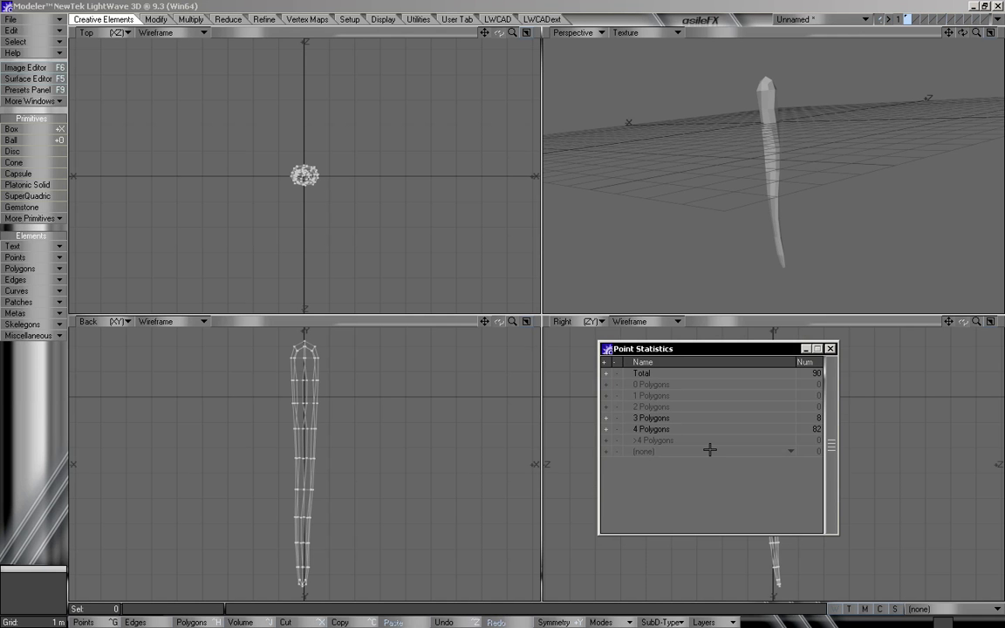
click(830, 348)
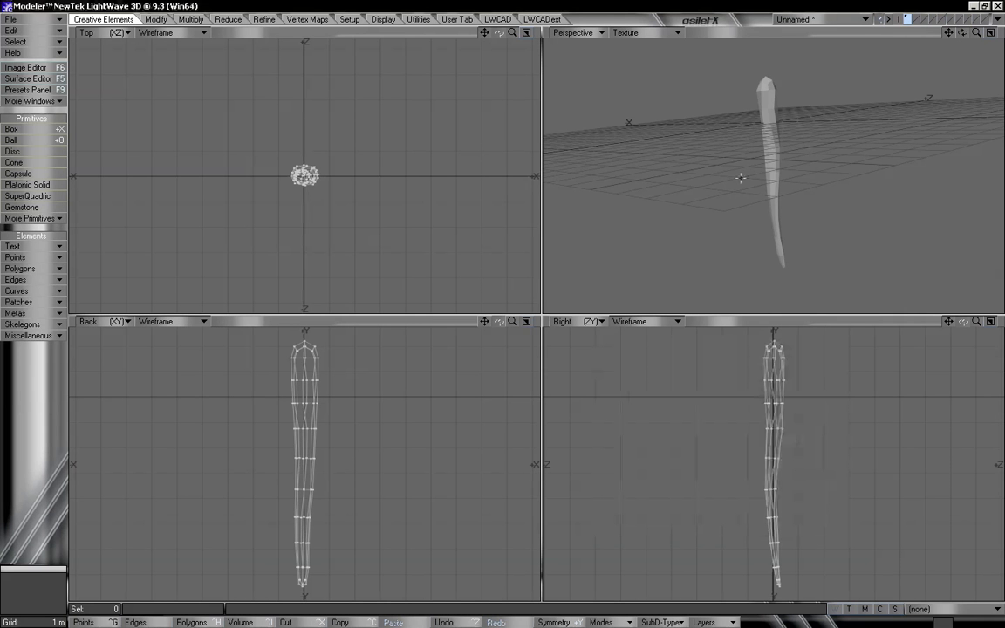
alt+drag(741, 175, 742, 103)
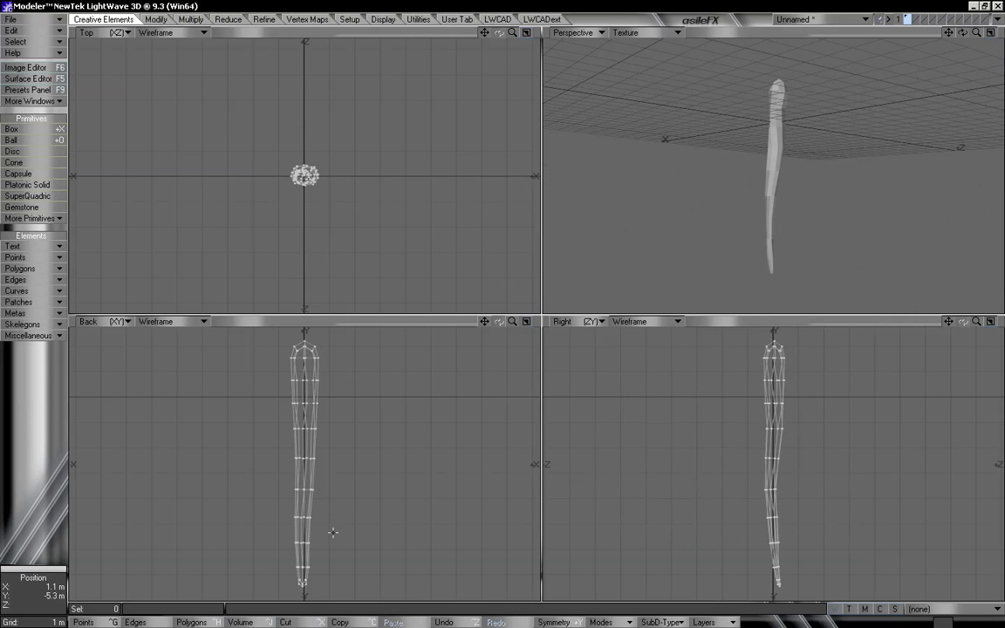
Step: Select the rings from the column's lower third down to the tip, stretch them slightly, and deselect them
right_drag(344, 522, 414, 530)
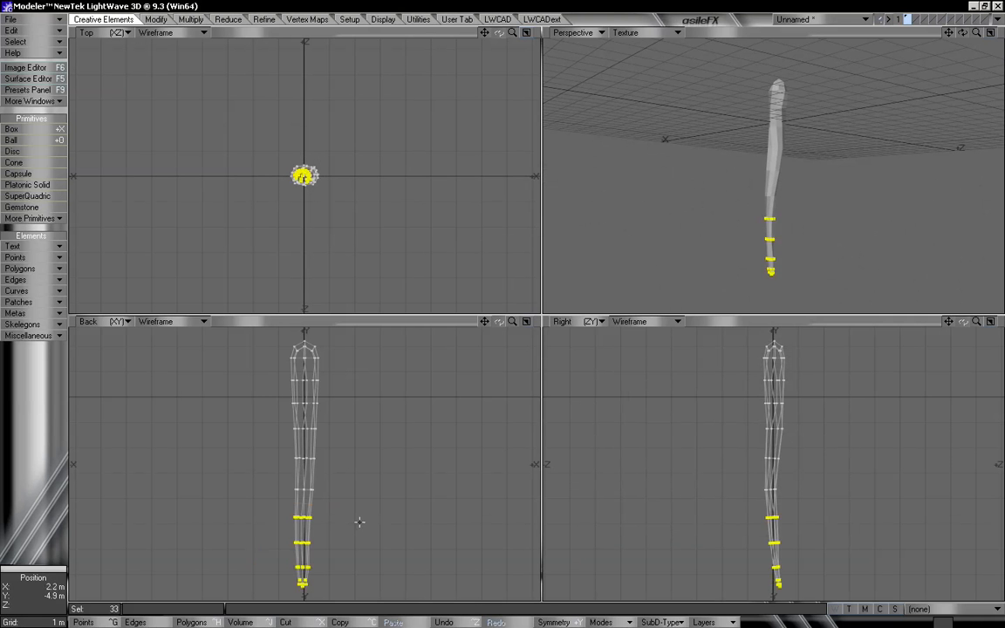
key(h)
key(space)
key(slash)
Step: Stretch the column's two middle rings in the Right view, and scale the two rings above them to about 91% by 99%
mouse_move(788, 487)
right_down()
mouse_move(788, 468)
mouse_move(777, 479)
right_up()
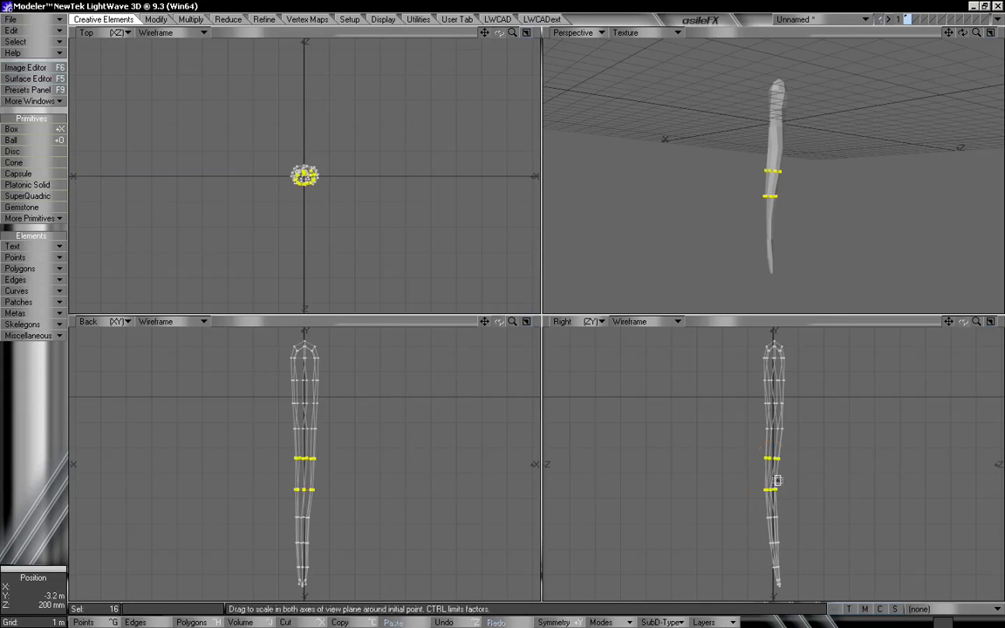
mouse_move(801, 441)
right_down()
mouse_move(747, 434)
mouse_move(810, 443)
right_up()
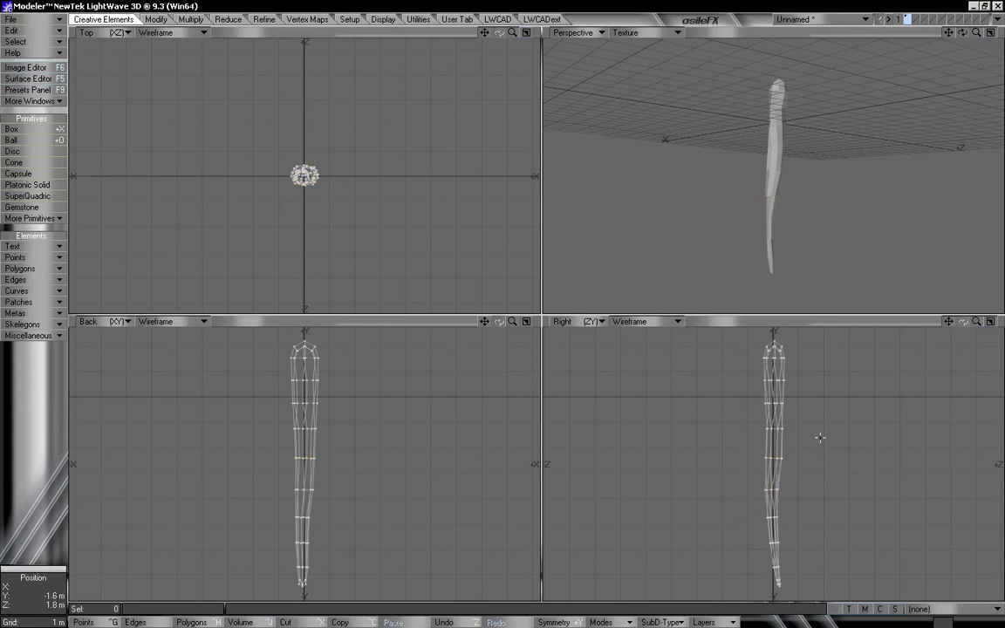
right_drag(782, 389, 804, 398)
key(h)
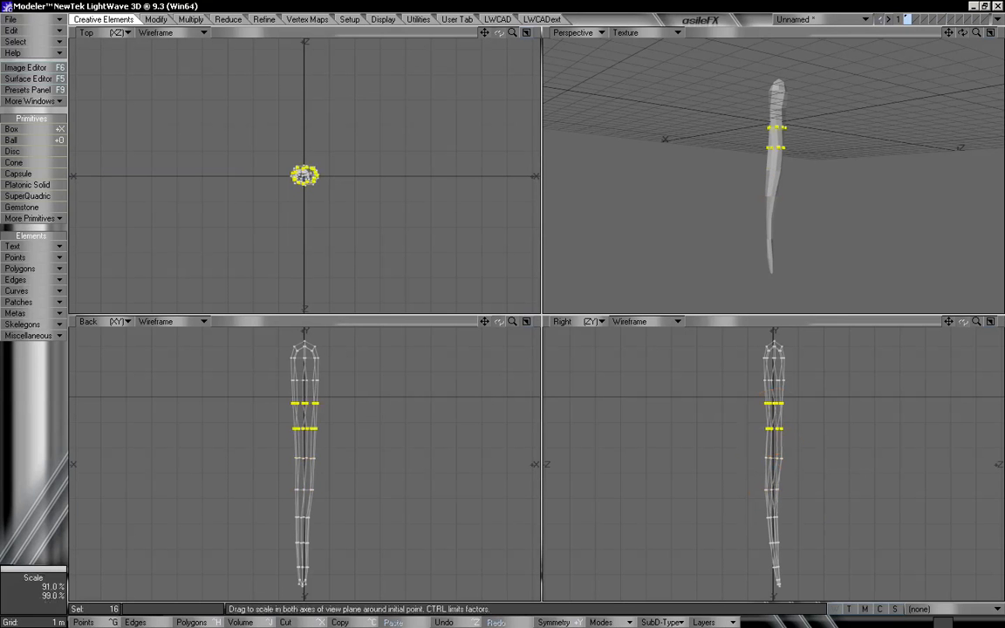
key(space)
key(slash)
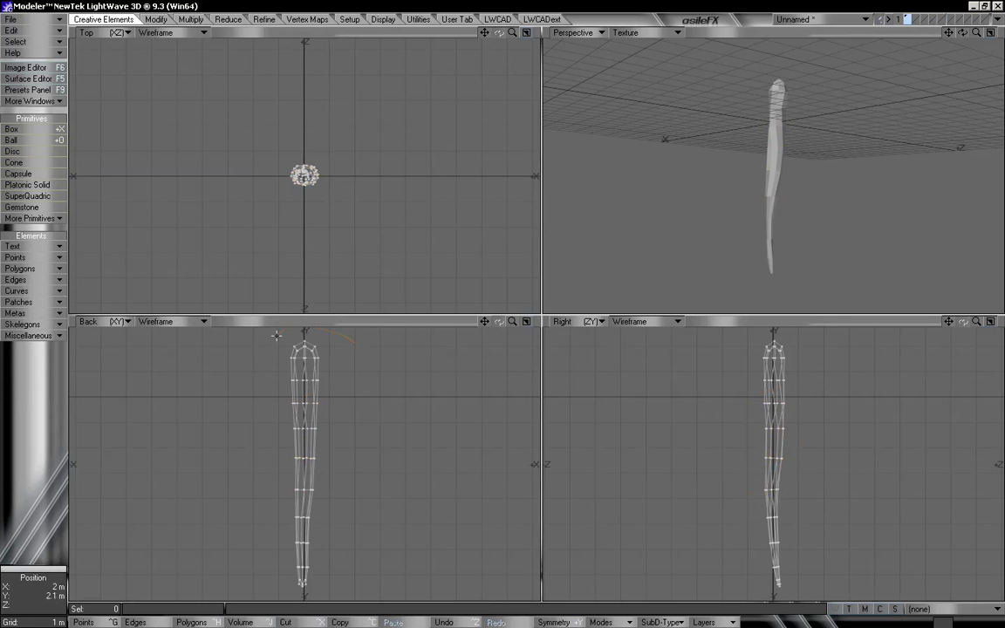
Step: Select the top cap and the two rings beneath it, stretch them slightly narrower in the Back view, and deselect them
right_drag(339, 390, 345, 384)
key(h)
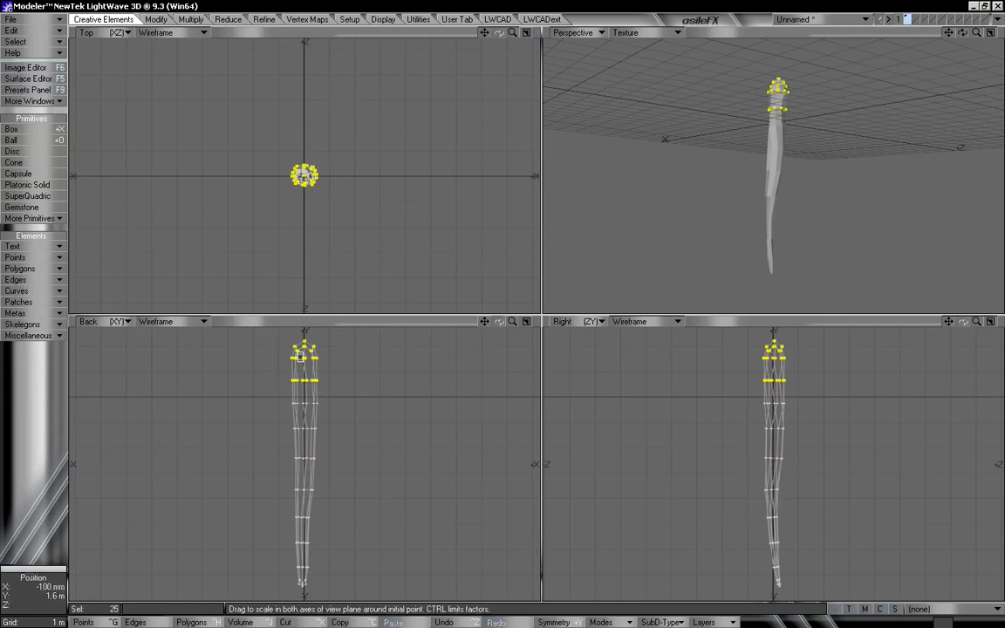
key(slash)
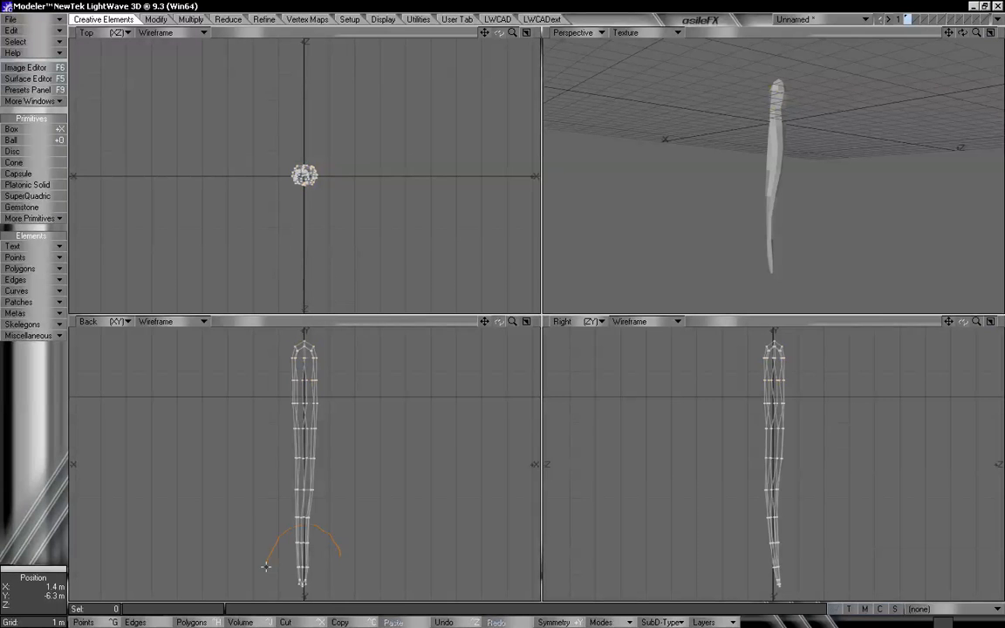
Step: Select the rings at the column's lower end, stretch them horizontally to about 106% in the Back view, and deselect them
right_drag(266, 567, 301, 598)
key(slash)
right_drag(261, 566, 316, 595)
key(h)
drag(303, 558, 308, 558)
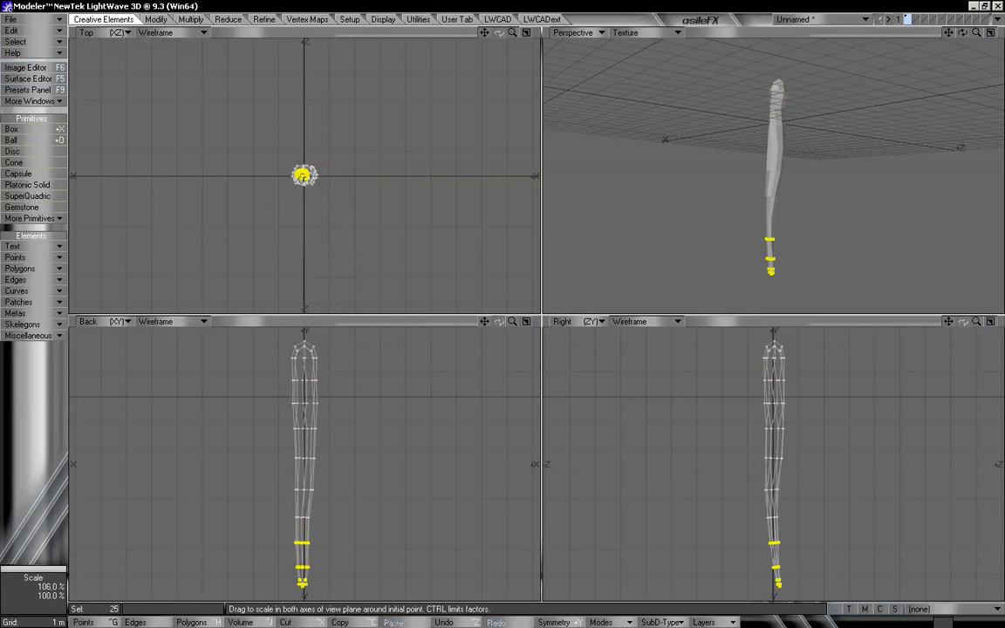
key(space)
key(slash)
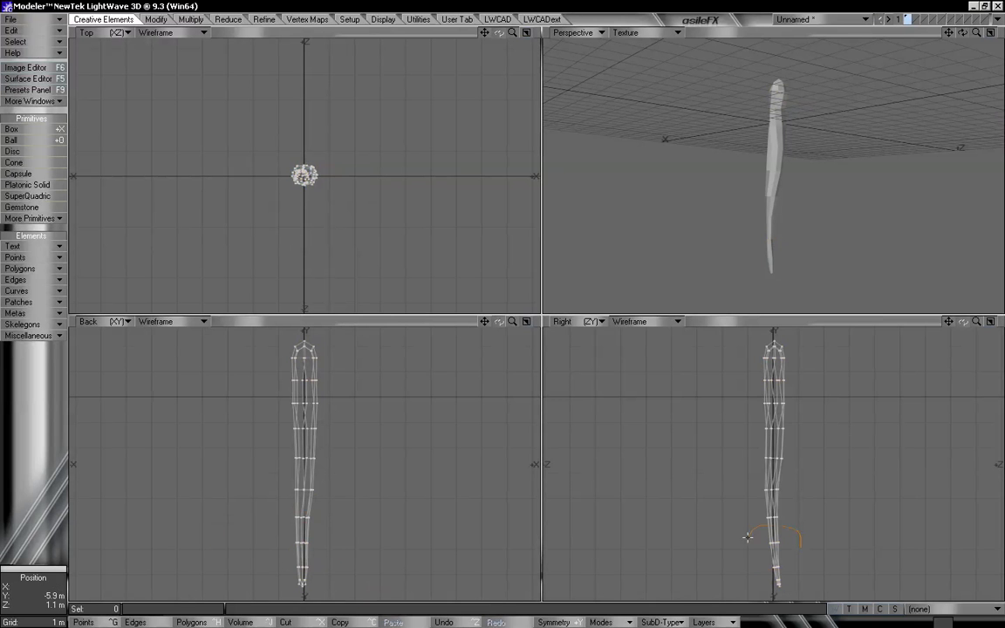
mouse_move(747, 537)
right_down()
mouse_move(780, 546)
mouse_move(674, 586)
mouse_move(807, 573)
right_up()
mouse_move(794, 186)
alt+mouse_down()
mouse_move(724, 200)
mouse_move(789, 174)
mouse_move(723, 148)
mouse_move(812, 162)
mouse_move(684, 162)
mouse_move(759, 165)
mouse_move(756, 216)
mouse_move(740, 188)
alt+mouse_up()
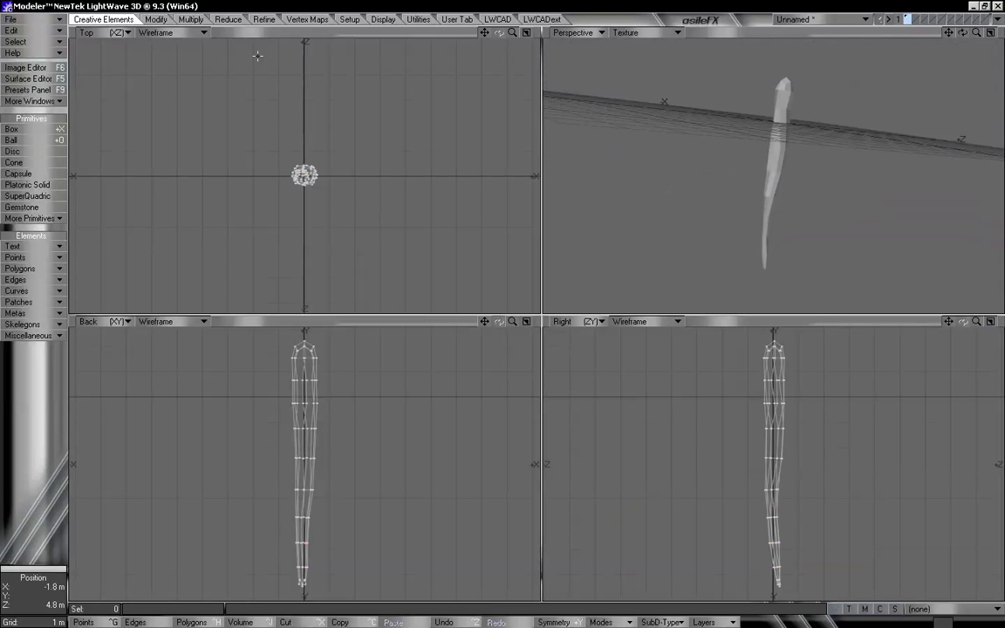
Step: Twist the whole column around its vertical axis in the Top view
click(157, 19)
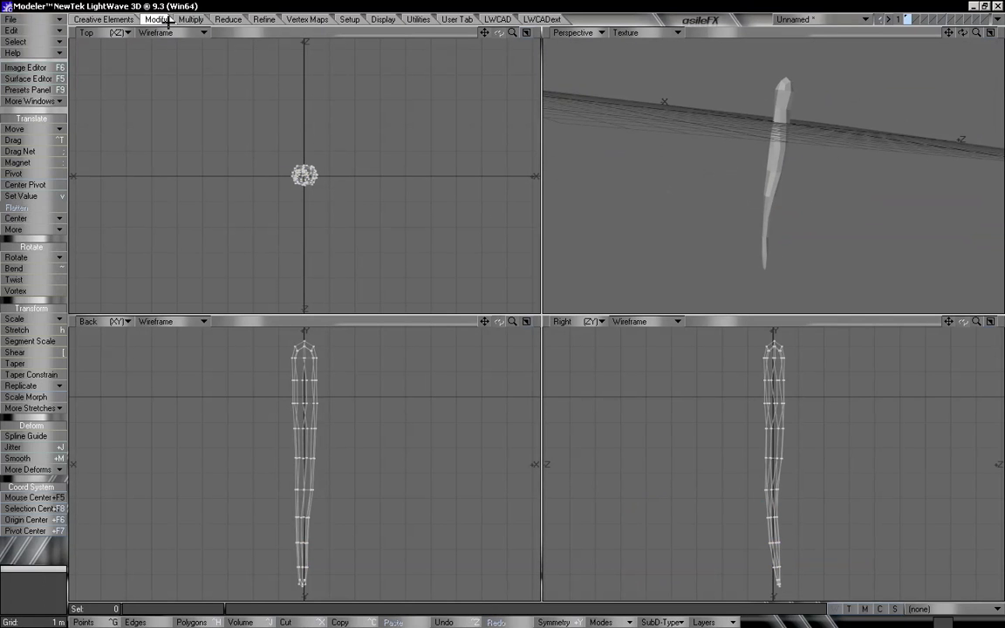
click(18, 257)
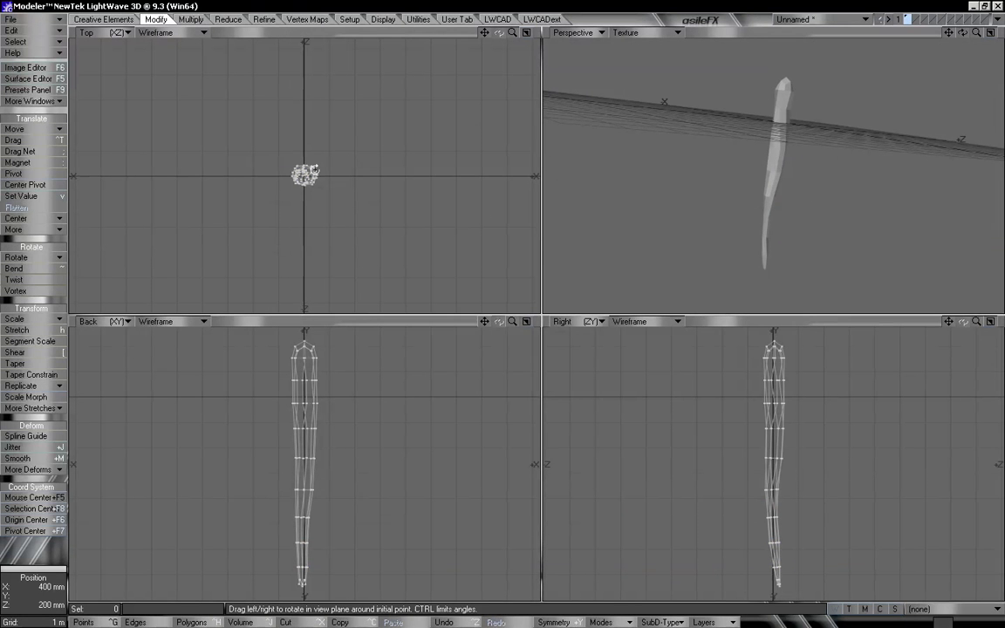
drag(303, 173, 261, 173)
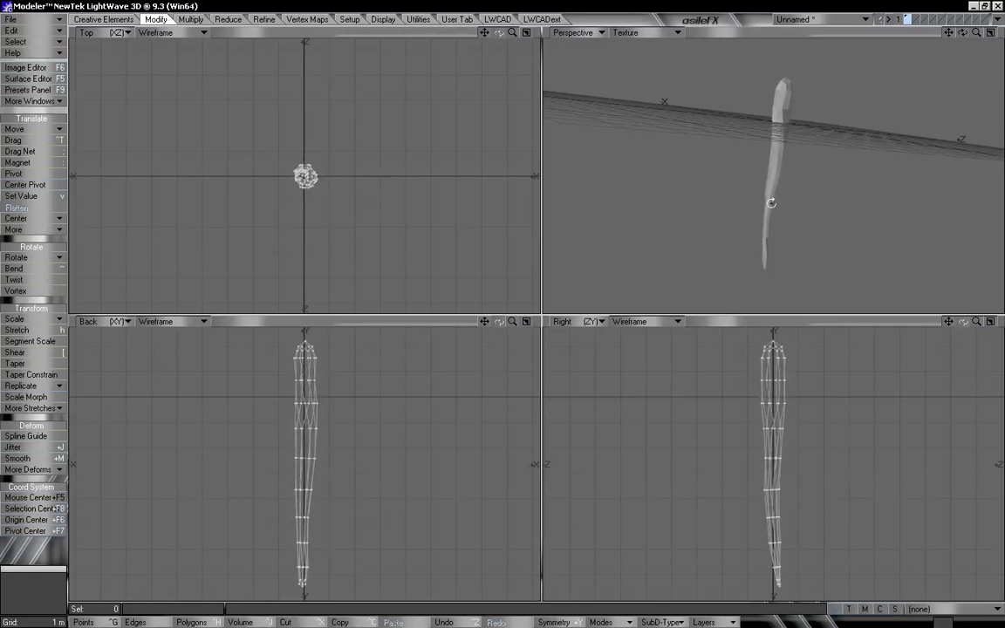
alt+drag(767, 199, 817, 155)
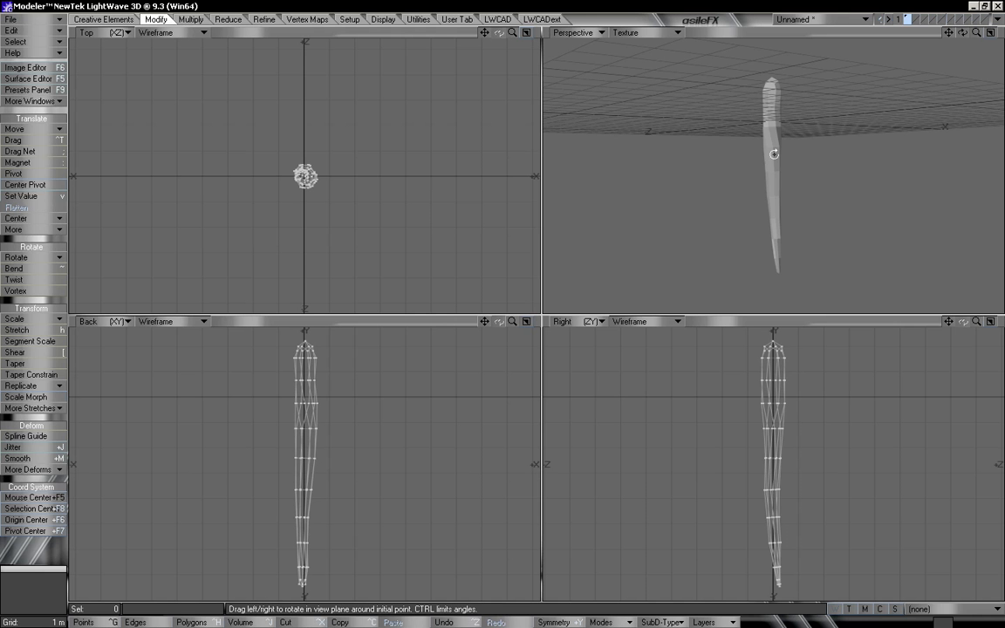
drag(311, 457, 290, 457)
key(t)
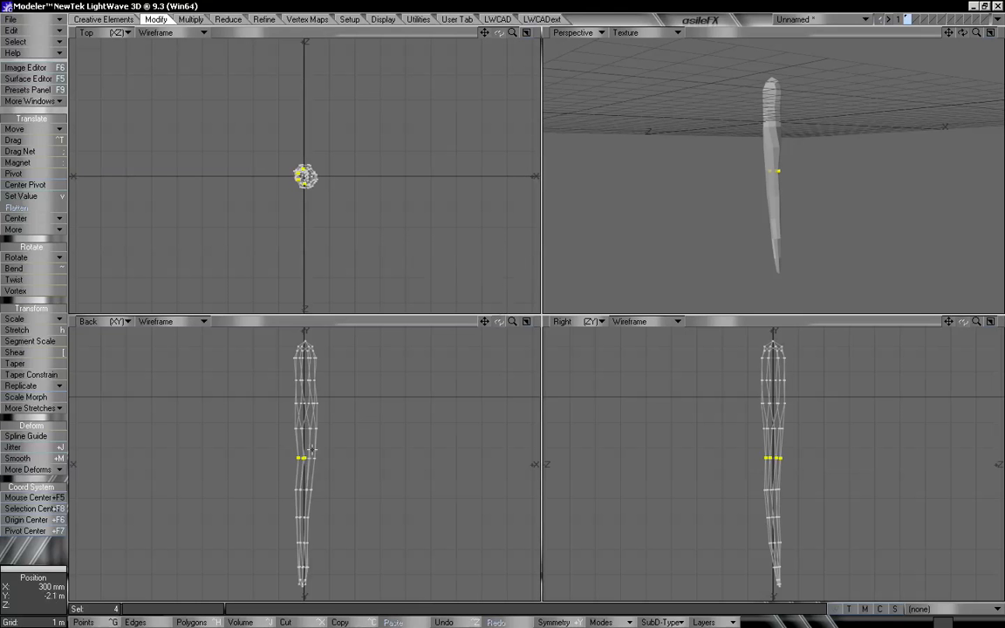
key(slash)
alt+drag(881, 129, 808, 164)
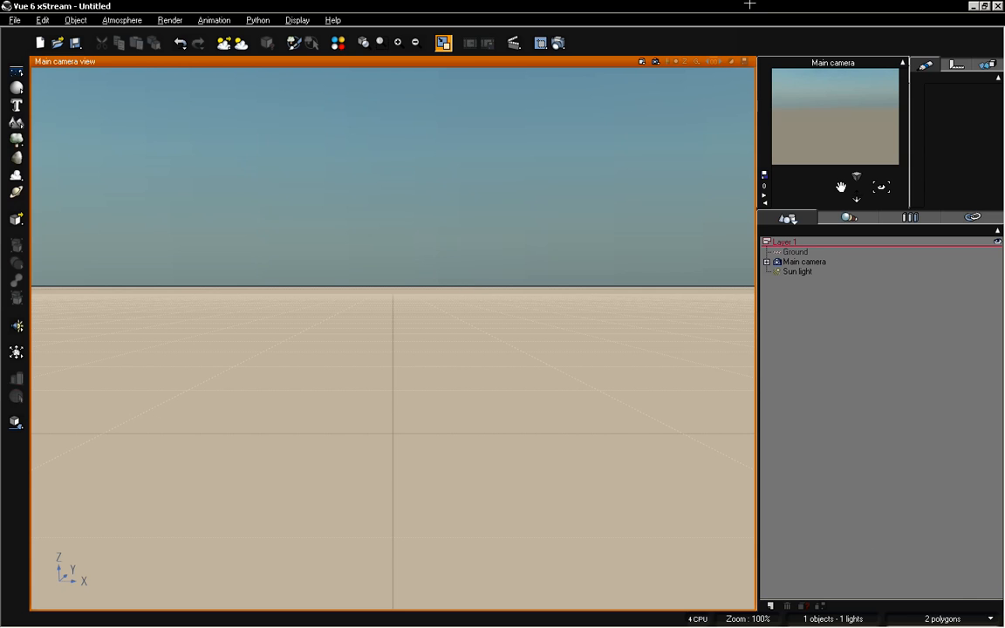
Step: Show the four-view layout in Vue 6 xStream and add a sphere primitive
double_click(459, 62)
click(281, 205)
scroll(285, 231, down, 2)
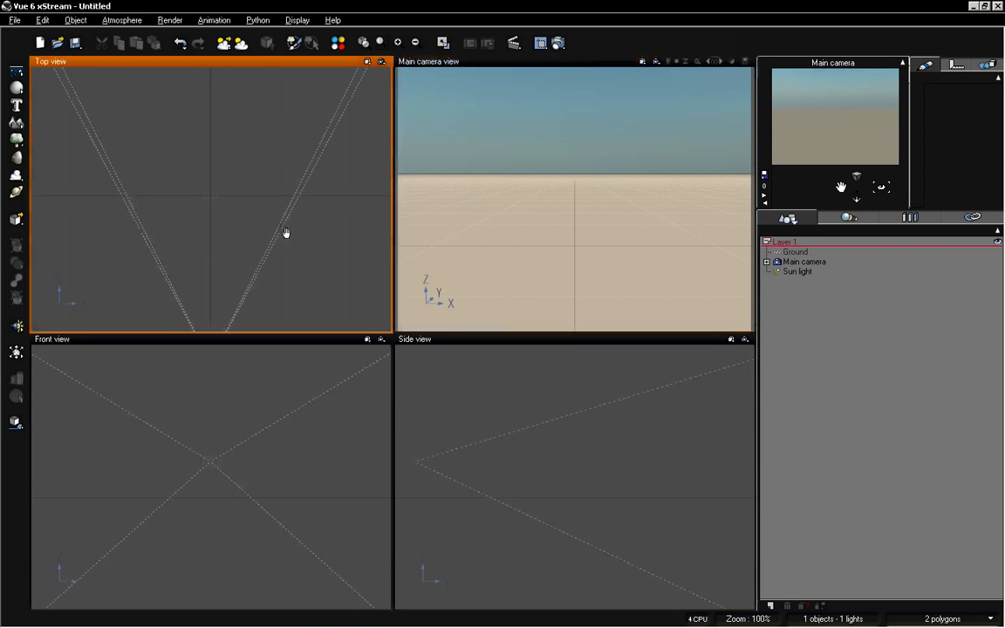
scroll(301, 394, up, 2)
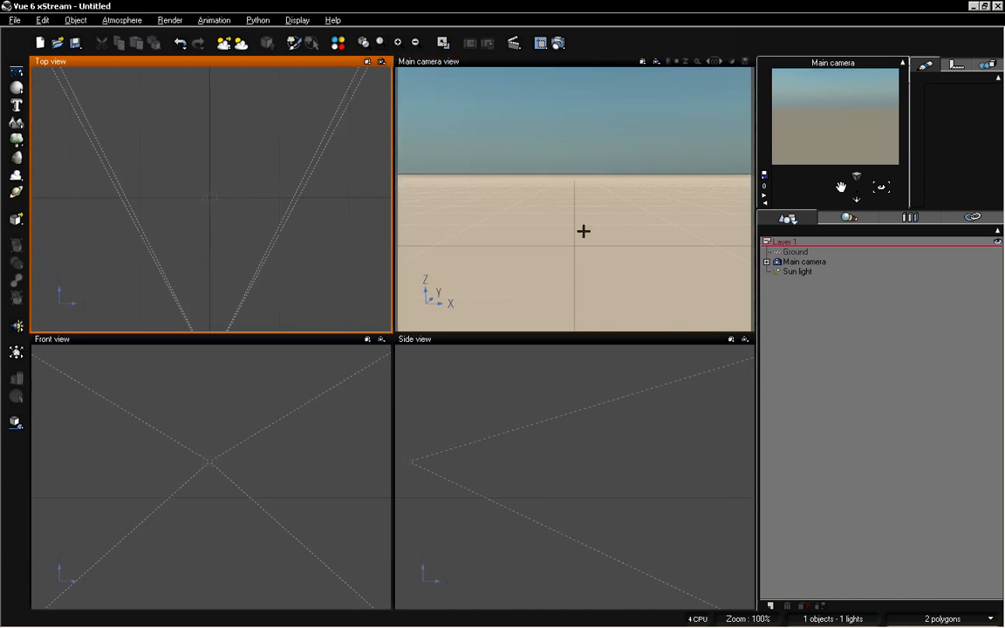
click(15, 87)
click(30, 93)
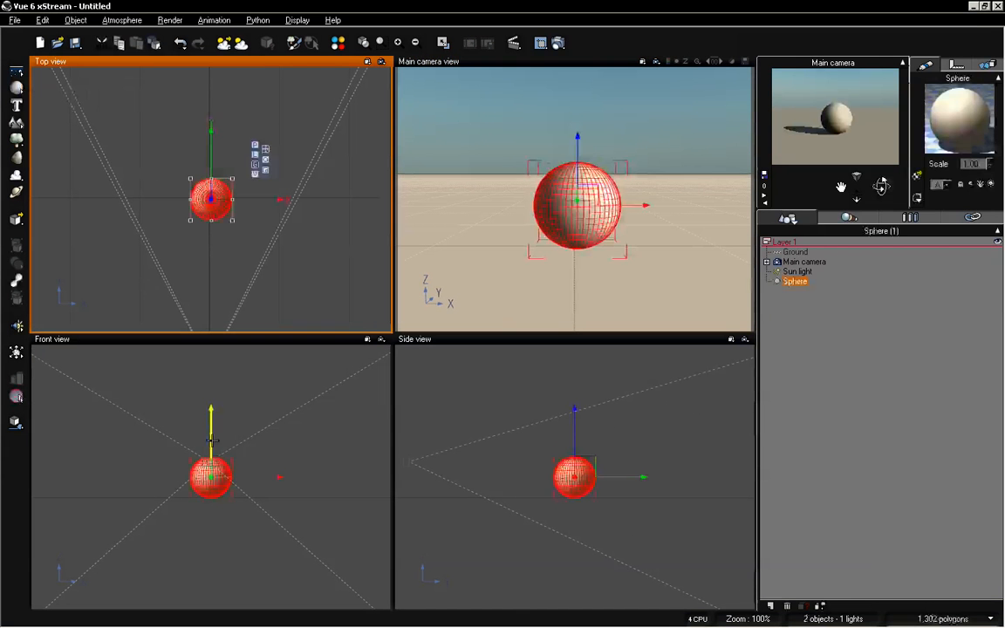
Step: Raise the sphere high above the ground along Z in the Front view and scale it down uniformly
click(212, 391)
drag(212, 391, 212, 356)
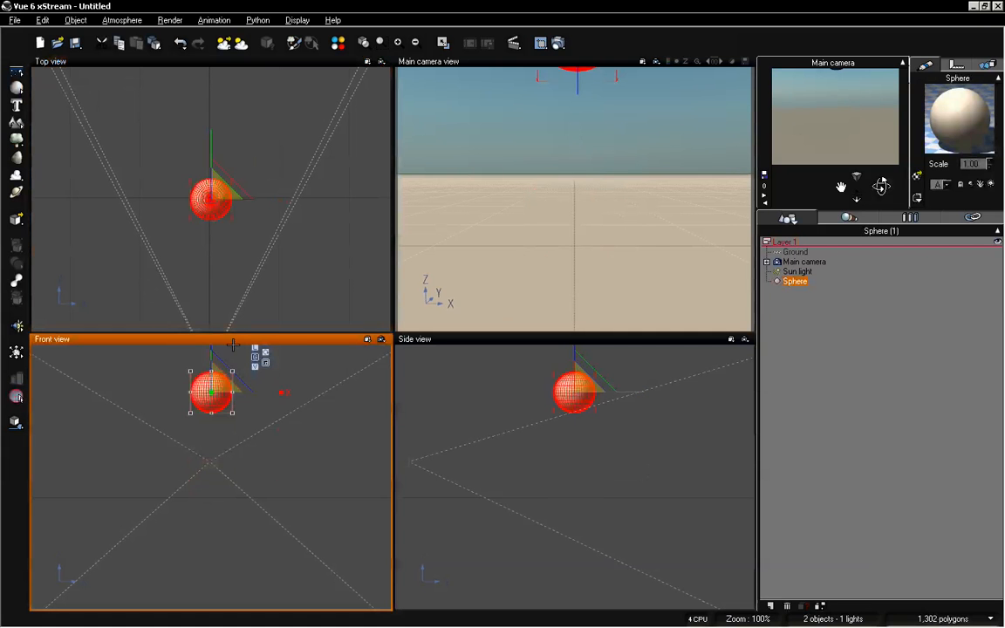
drag(218, 370, 162, 468)
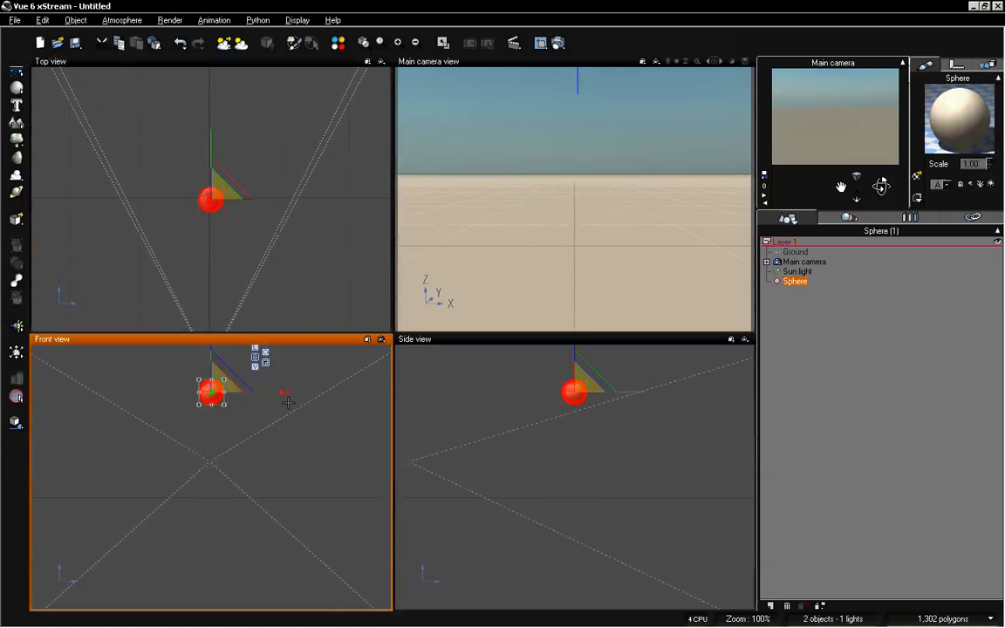
drag(288, 401, 288, 449)
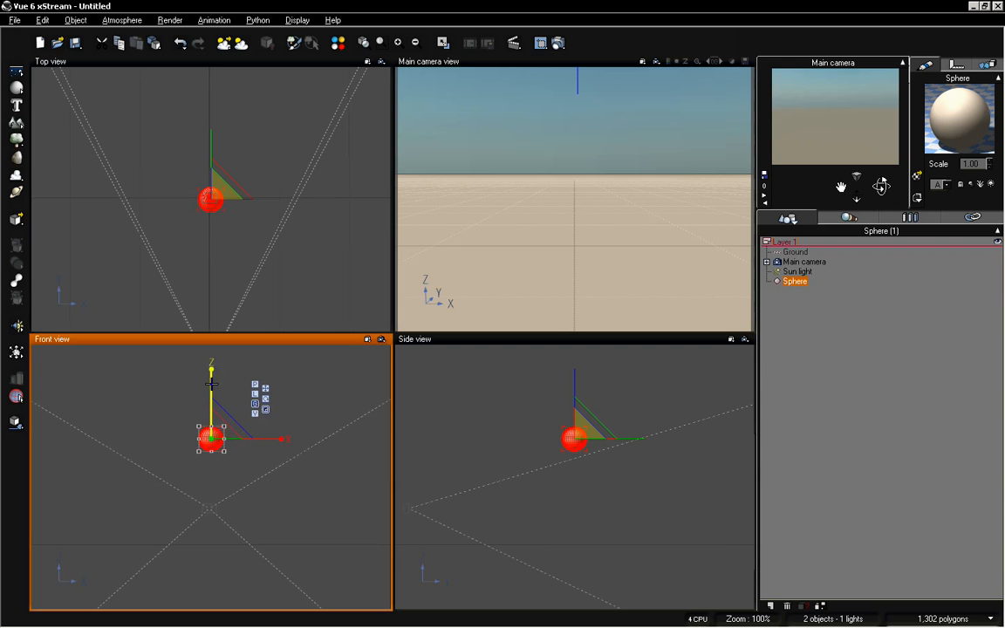
Step: Stretch the sphere along Z into a long ellipsoid, duplicate it, and place the slightly smaller copy below, offset sideways in the Front and Side views
drag(211, 382, 233, 224)
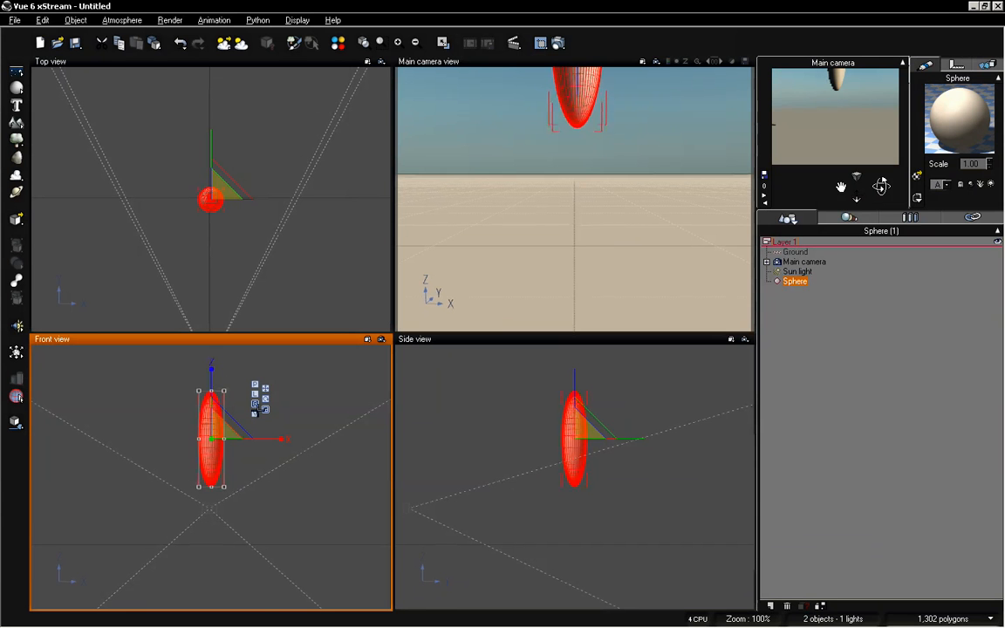
drag(224, 425, 220, 399)
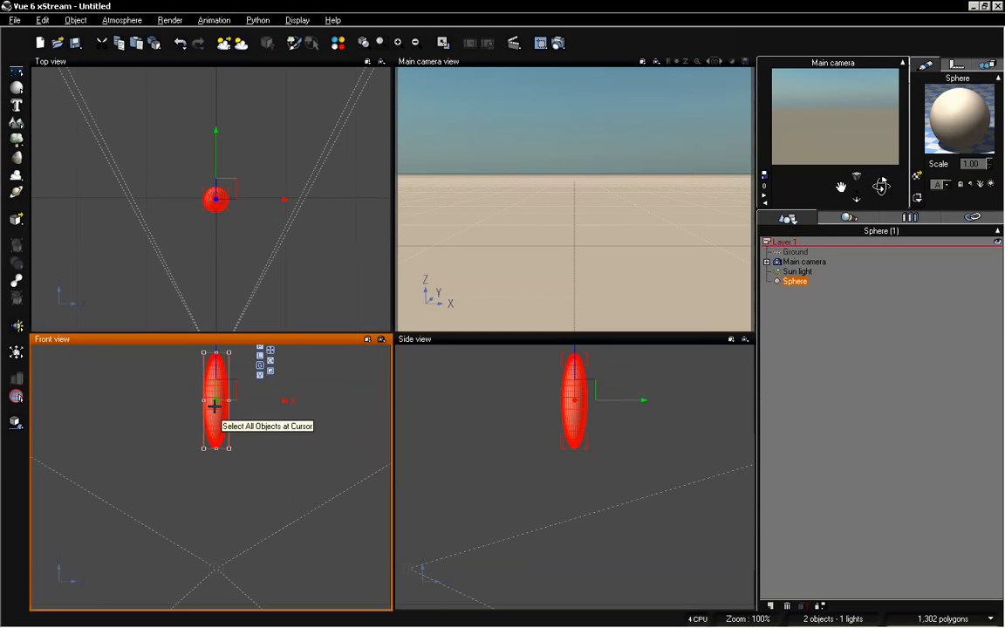
key(ctrl+d)
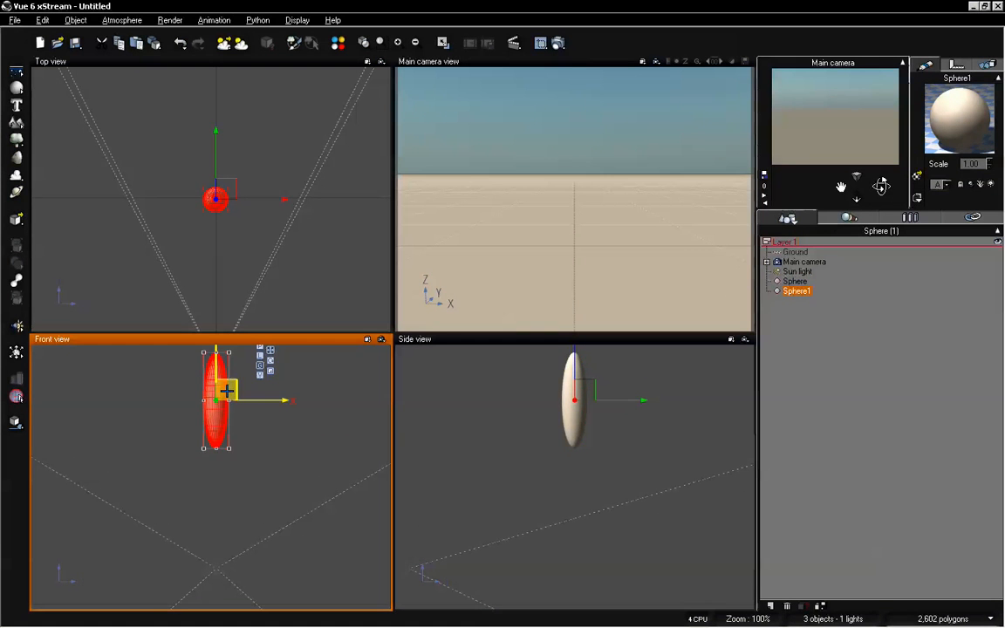
drag(225, 388, 224, 432)
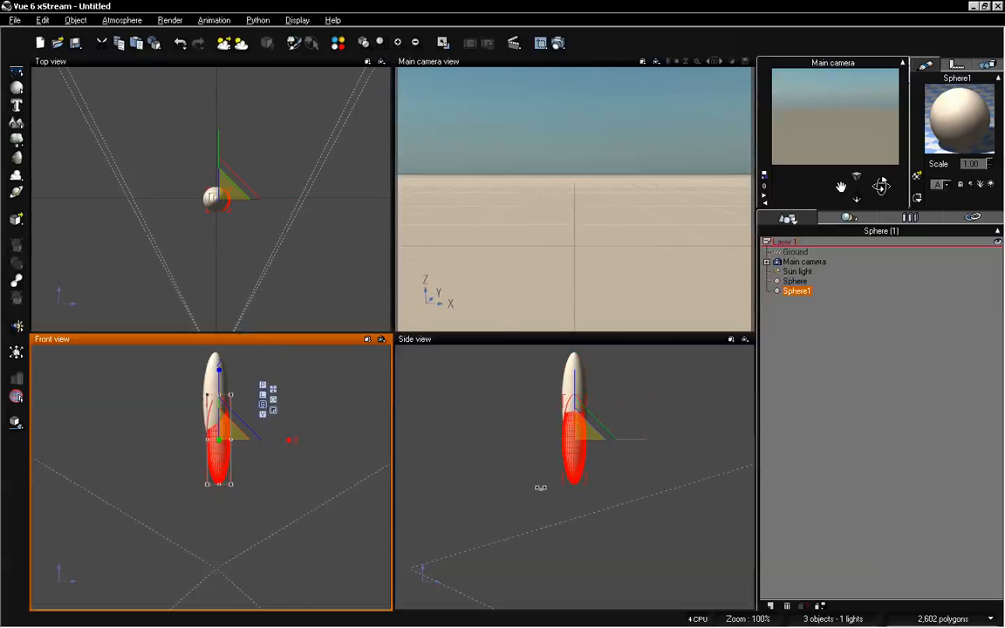
click(578, 460)
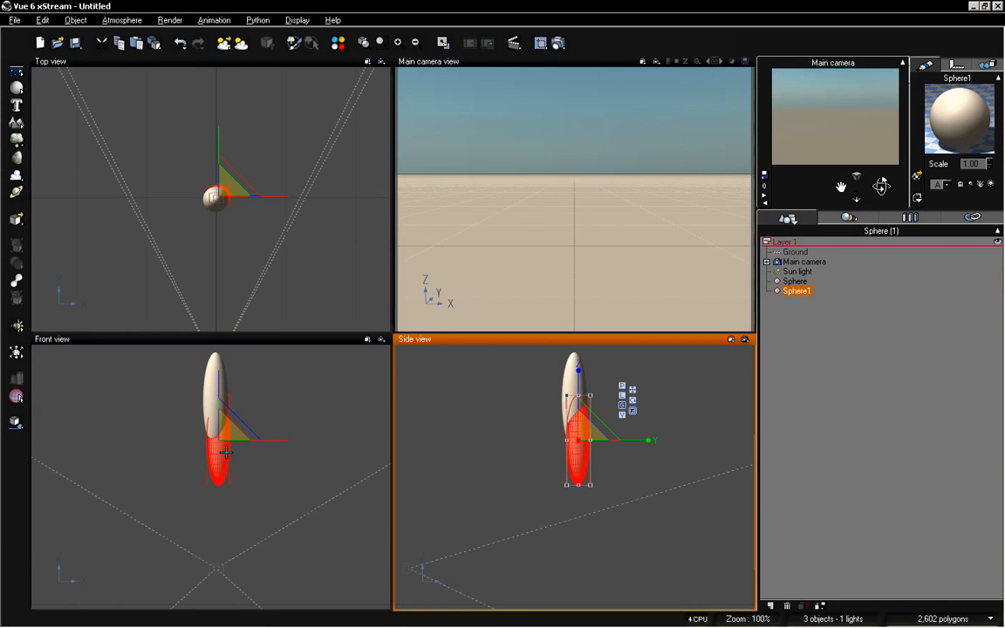
Step: Duplicate the lower ellipsoid, move the copy further down with opposite sideways offsets so it overlaps, then narrow it slightly and lengthen it along Z
key(ctrl+d)
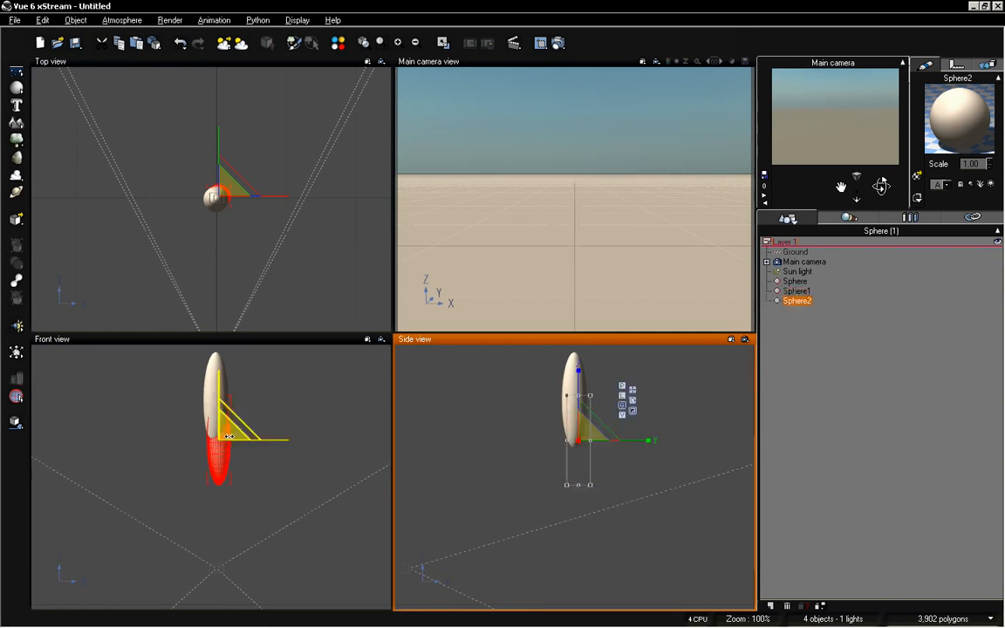
drag(221, 451, 214, 482)
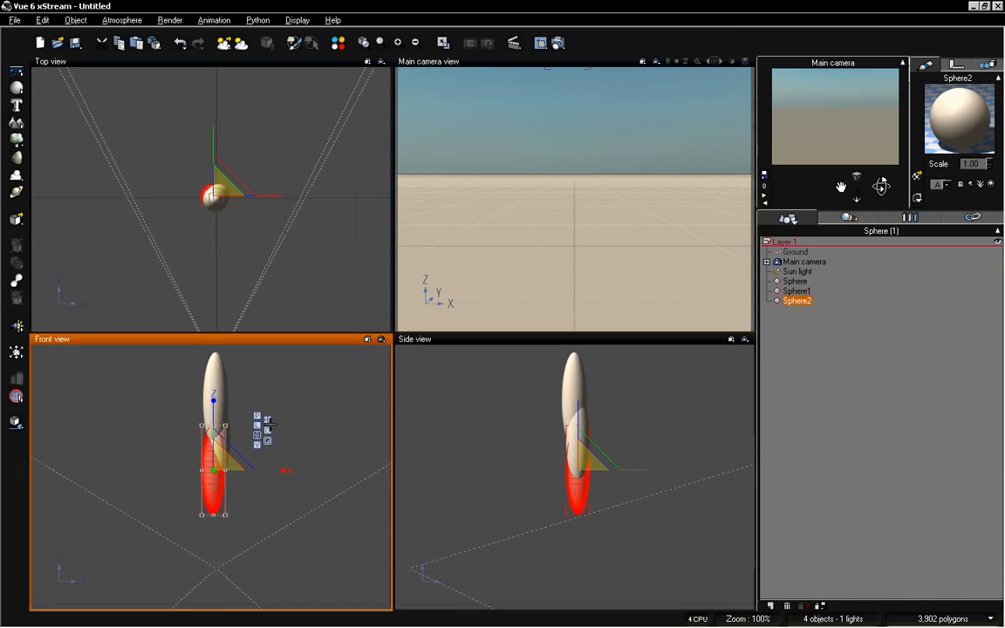
mouse_move(215, 492)
mouse_down()
mouse_move(213, 501)
mouse_move(214, 492)
mouse_up()
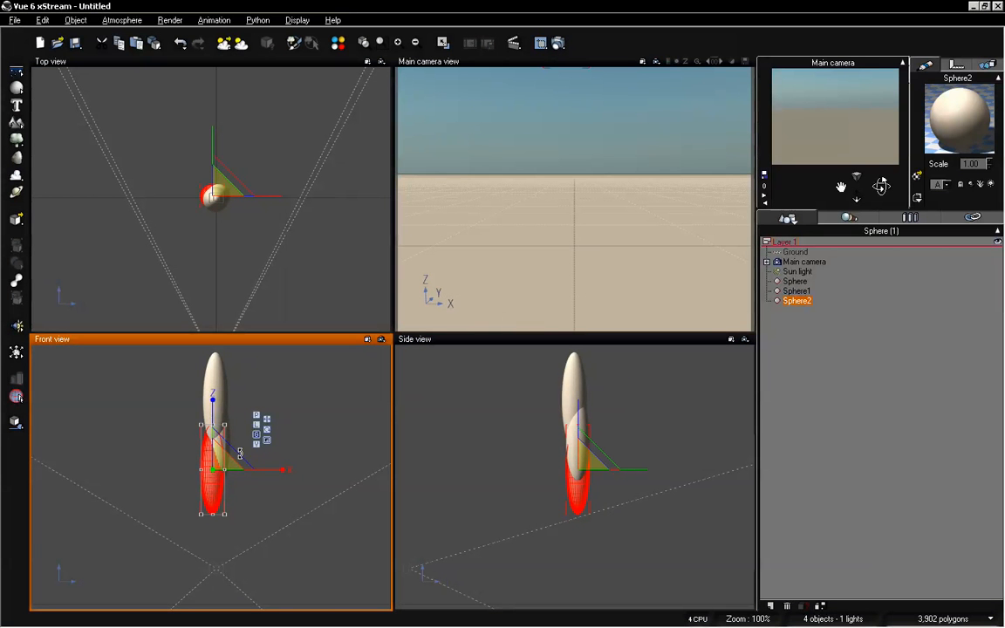
click(578, 492)
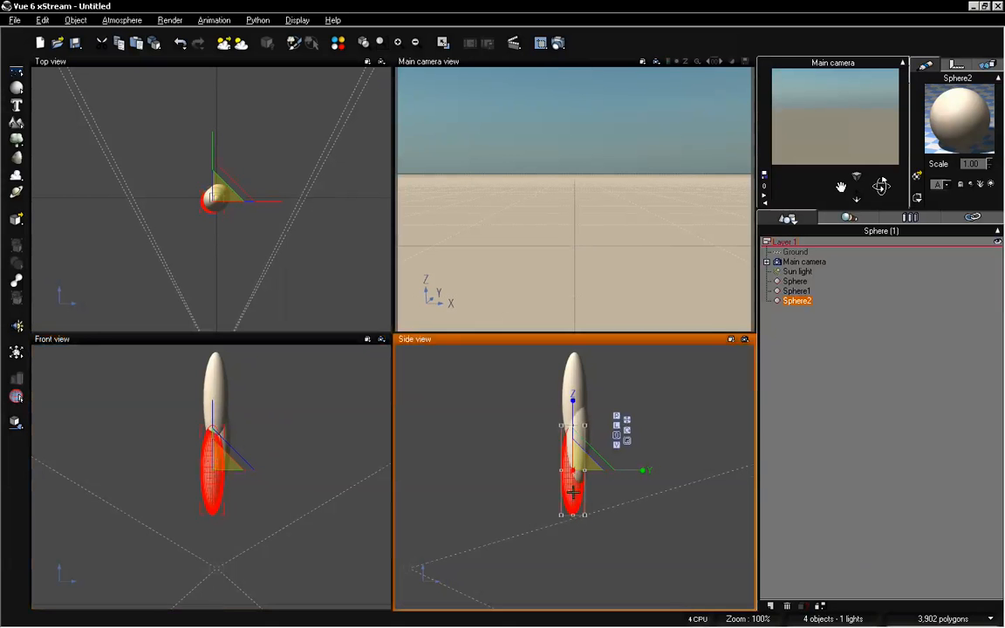
click(282, 510)
right_drag(283, 510, 280, 486)
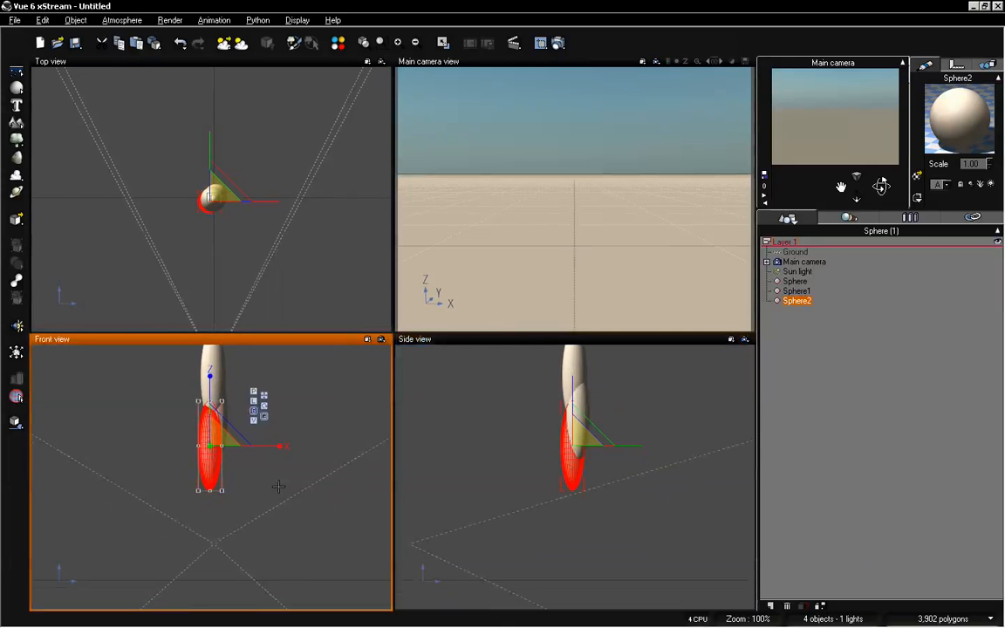
drag(217, 441, 213, 452)
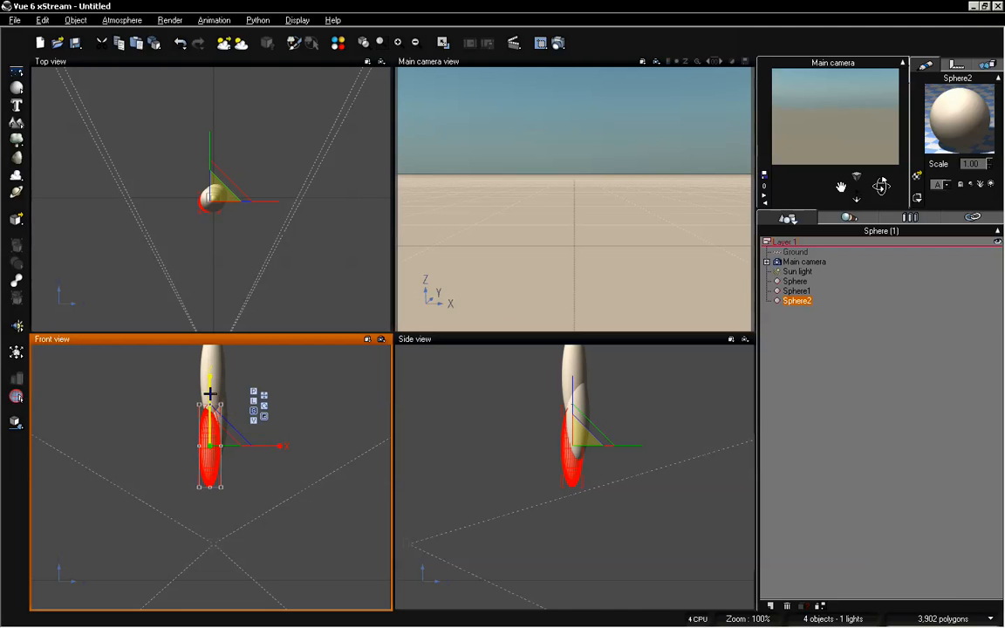
drag(209, 395, 213, 471)
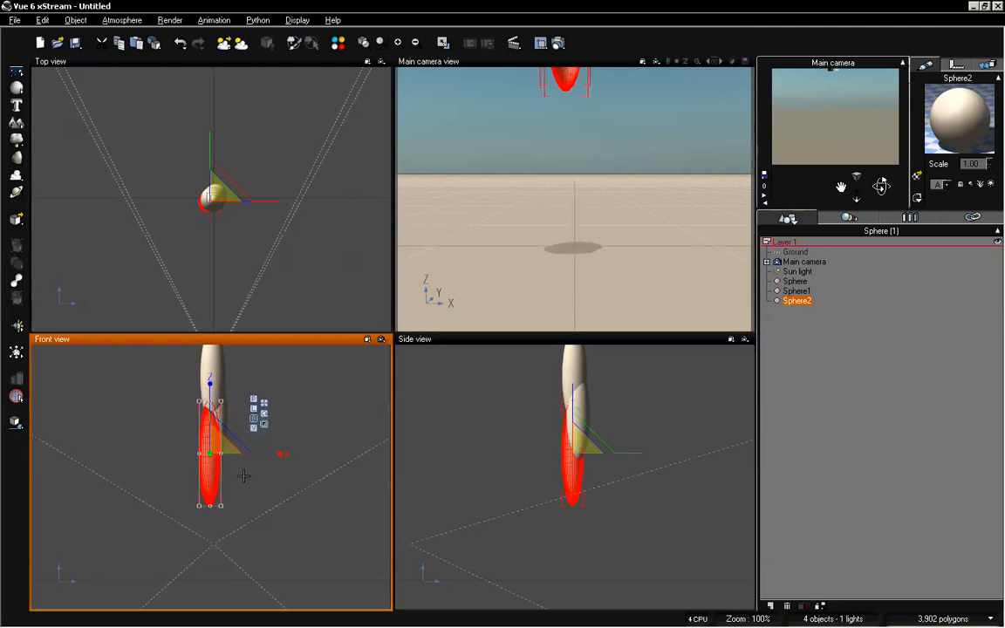
Step: Duplicate the lowest ellipsoid, shift the copy down and sideways to continue the column, and fine-tune its height in the Side view
key(alt+d)
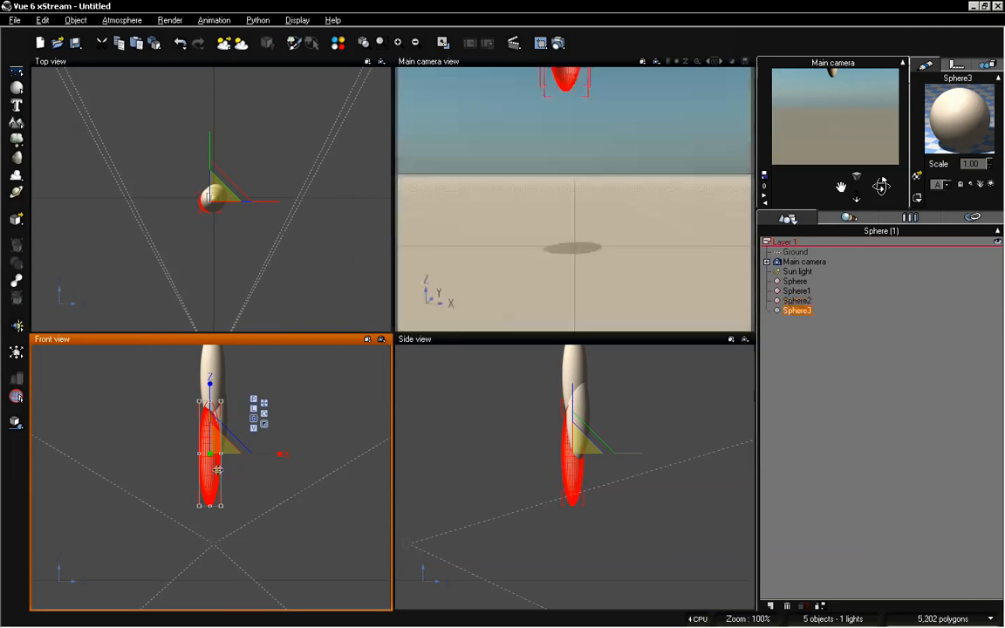
drag(210, 471, 216, 510)
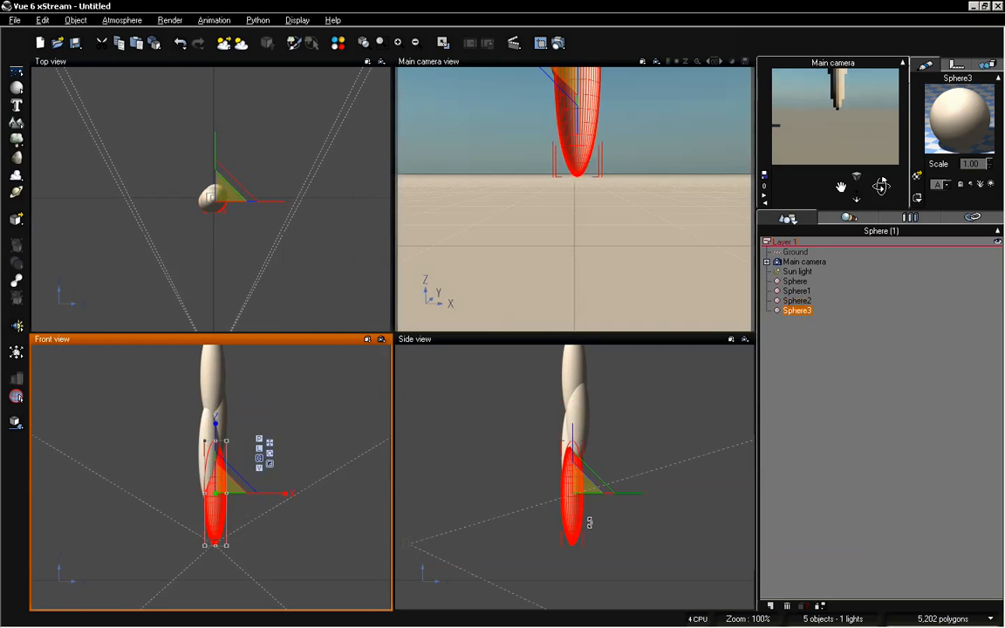
click(571, 433)
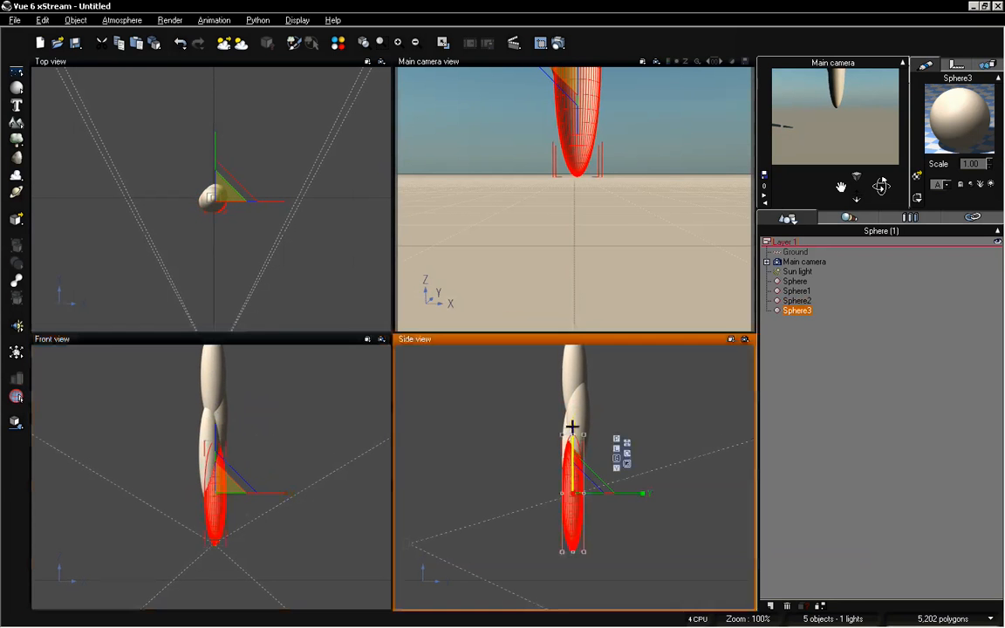
drag(571, 508, 572, 523)
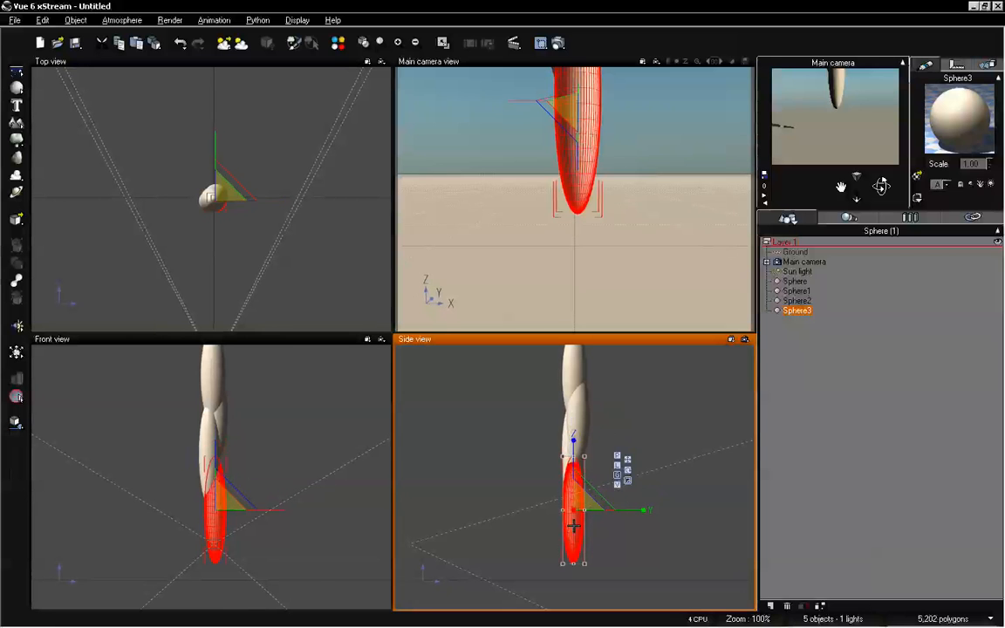
Step: Paste a copy of the lowest ellipsoid, sink its lower end into the ground with a sideways offset, and scale it down slightly
key(ctrl+c)
key(ctrl+v)
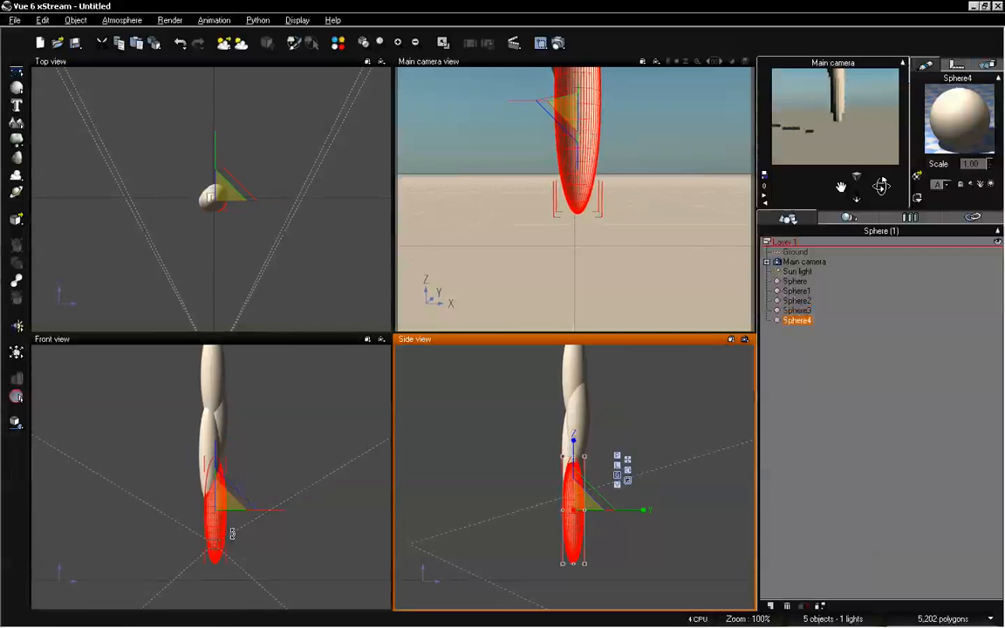
drag(215, 527, 228, 484)
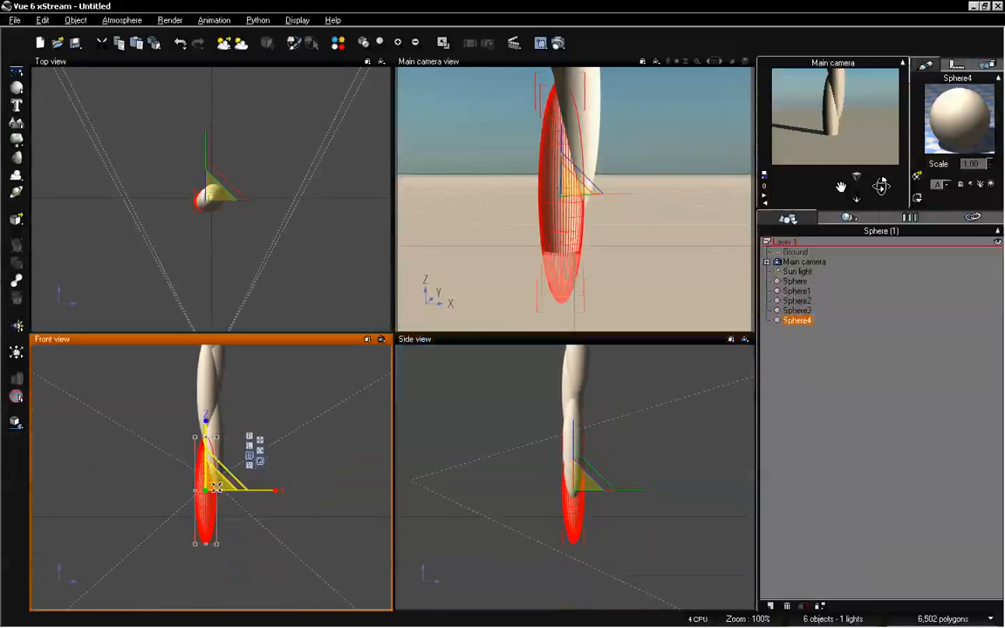
drag(218, 544, 209, 519)
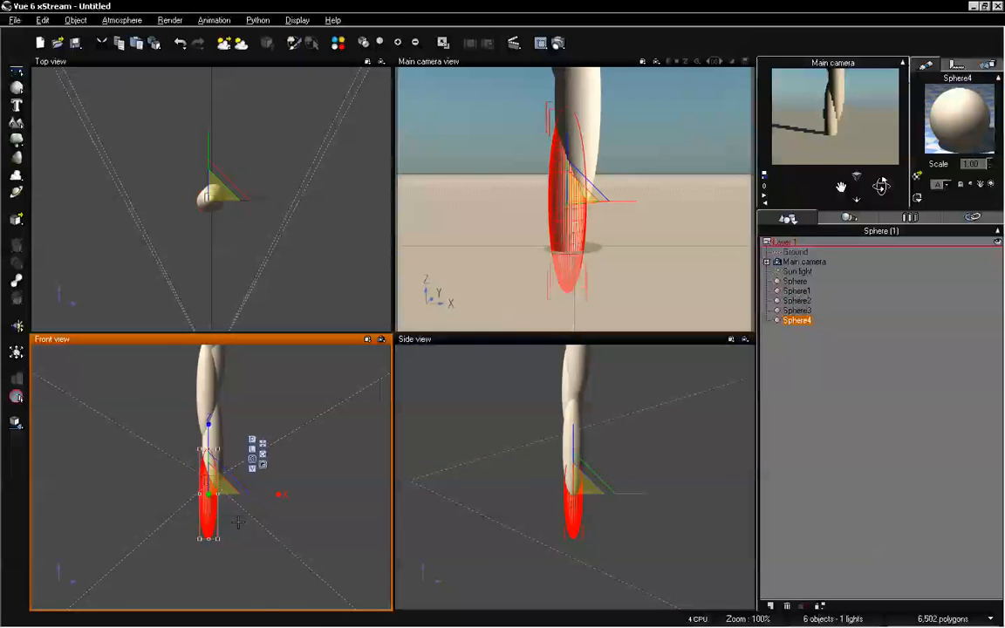
drag(569, 516, 573, 517)
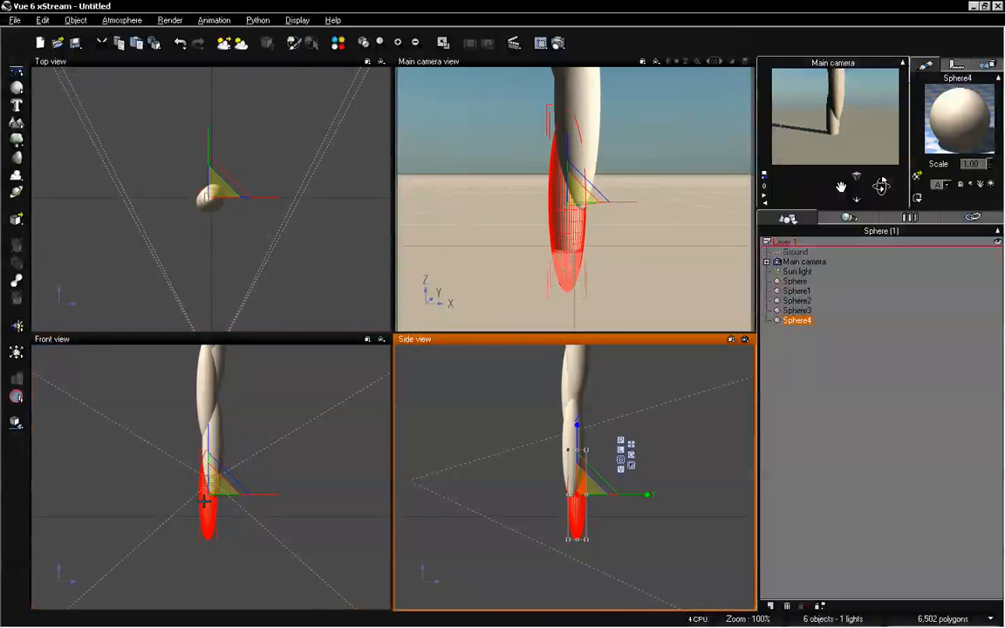
Step: Add two more, progressively smaller ellipsoid copies beneath the column, offset them to overlap as a tapering lower end, and deselect
key(ctrl+v)
drag(212, 518, 219, 552)
drag(234, 522, 214, 563)
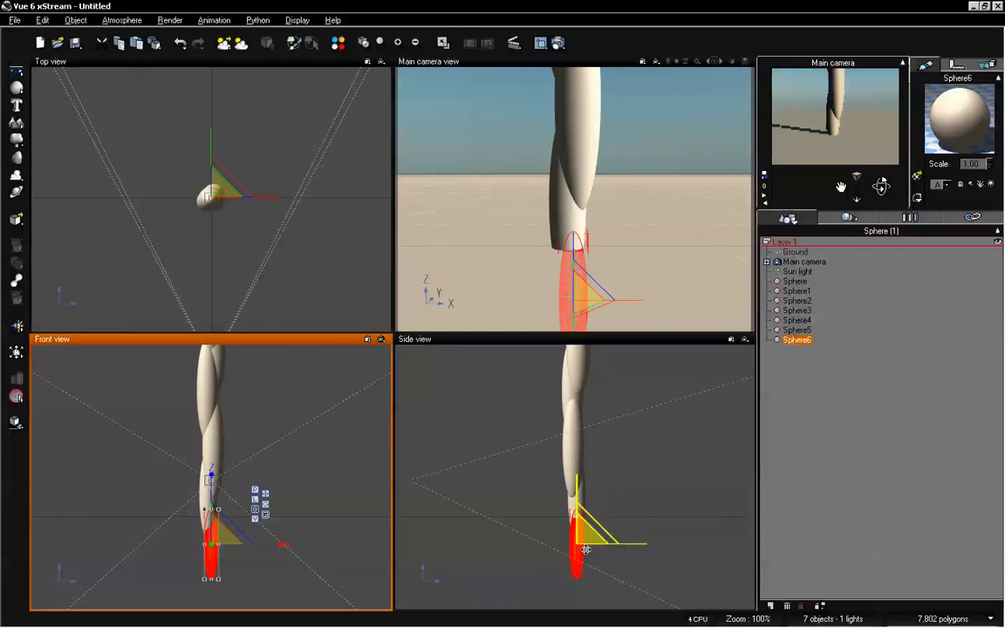
alt+drag(585, 547, 584, 517)
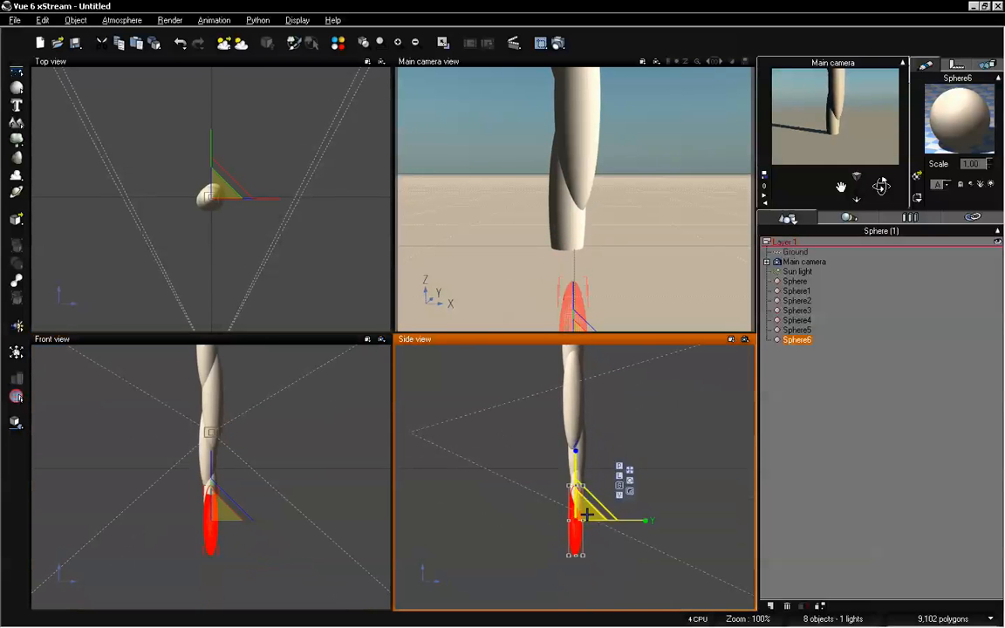
drag(569, 555, 569, 550)
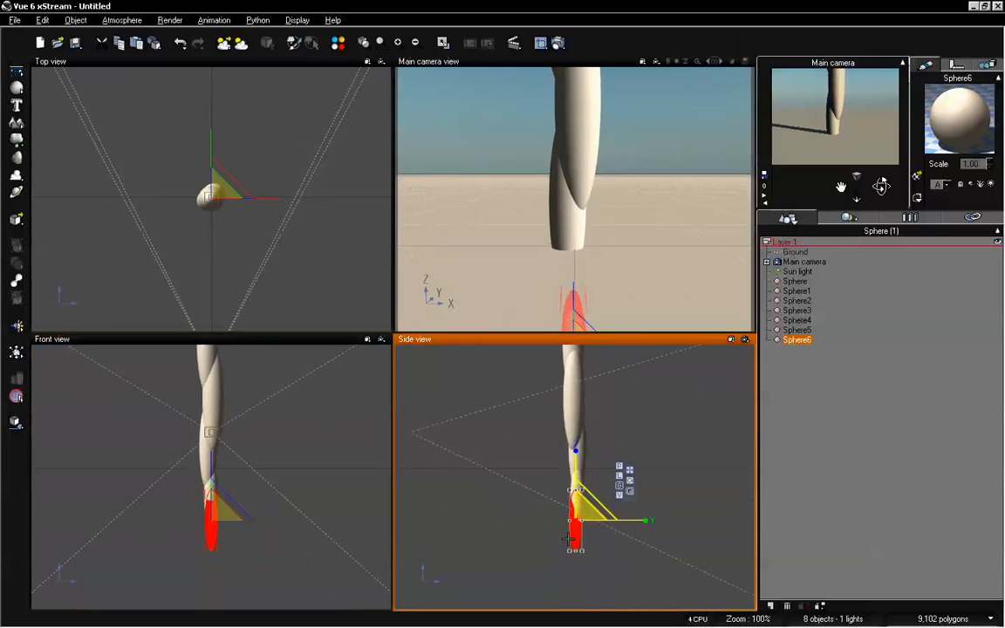
click(208, 534)
drag(208, 539, 208, 542)
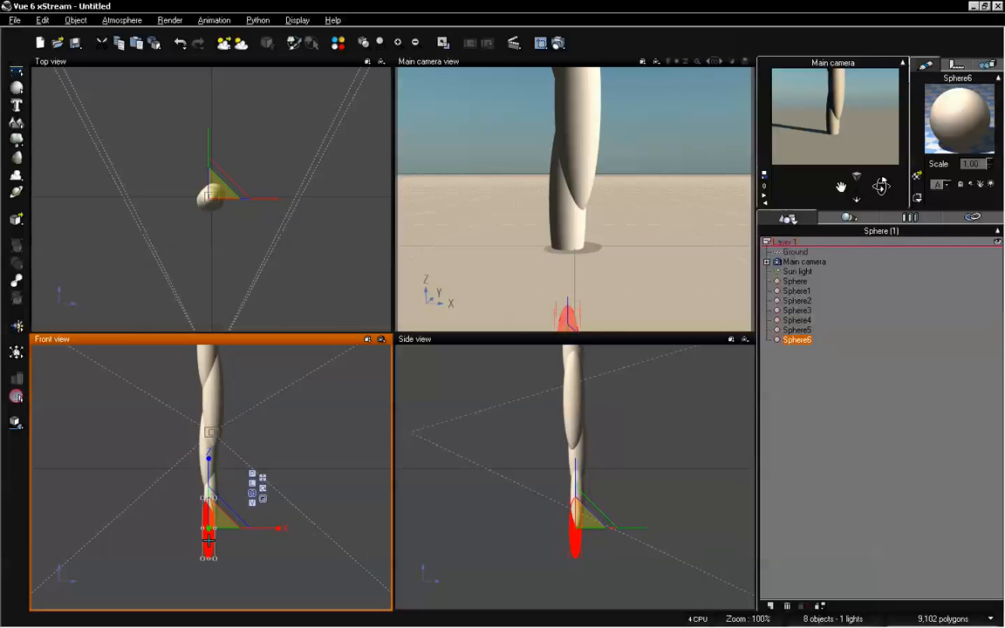
right_drag(284, 443, 284, 482)
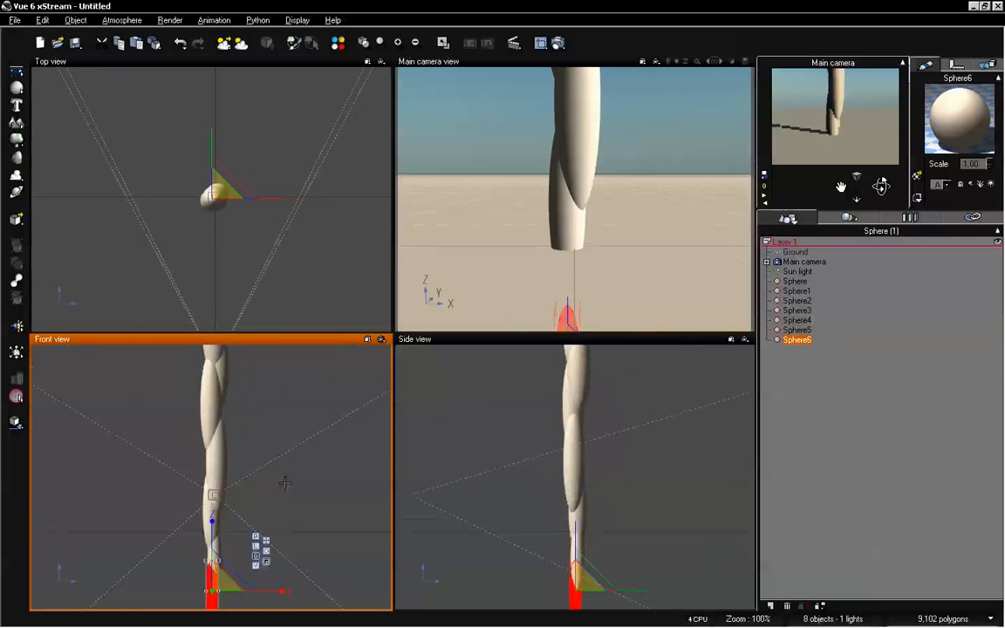
scroll(284, 483, down, 2)
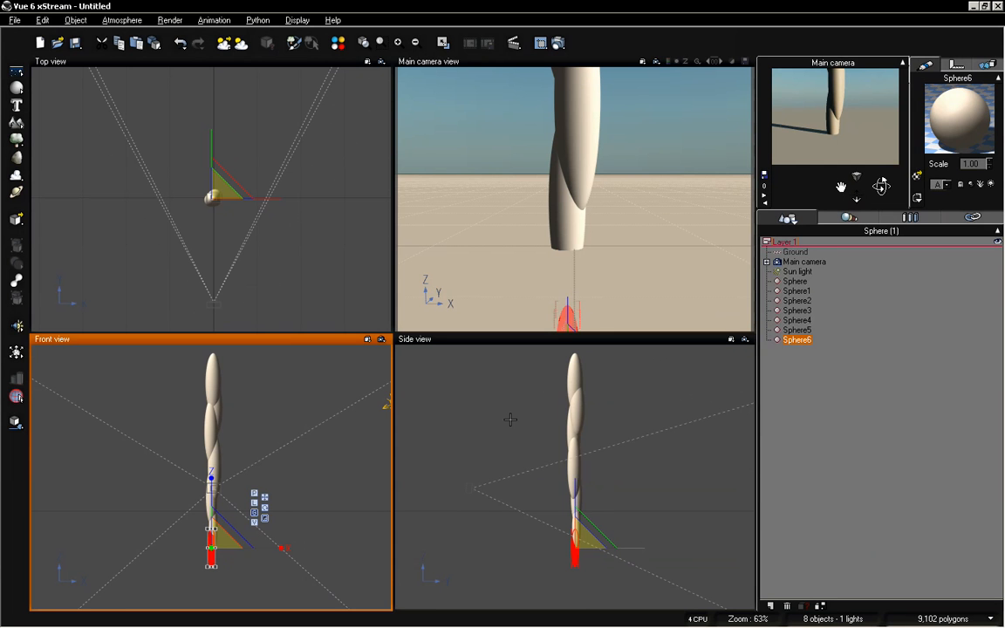
click(868, 377)
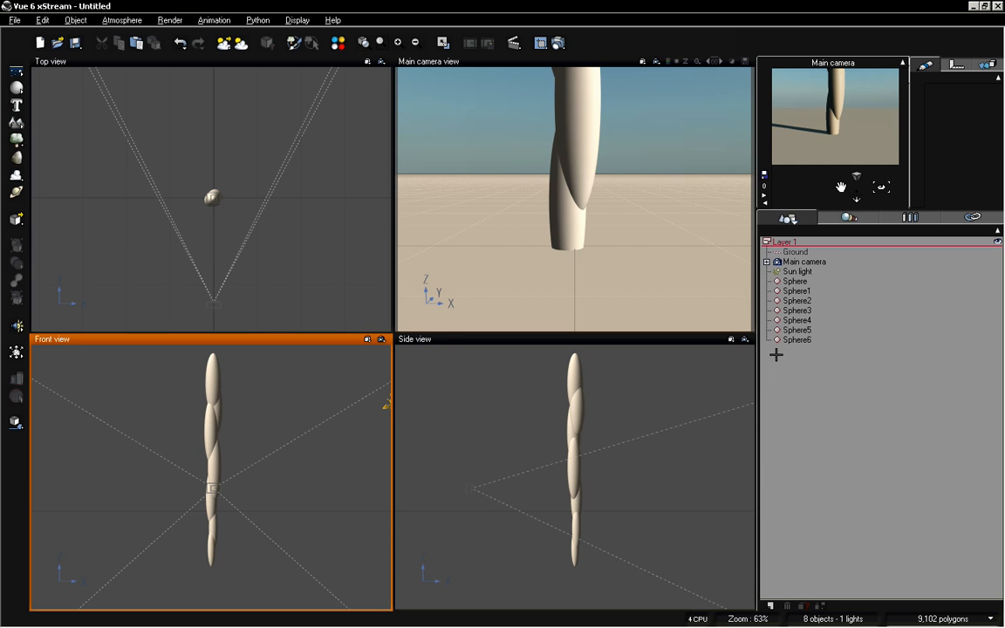
click(793, 281)
shift+click(800, 340)
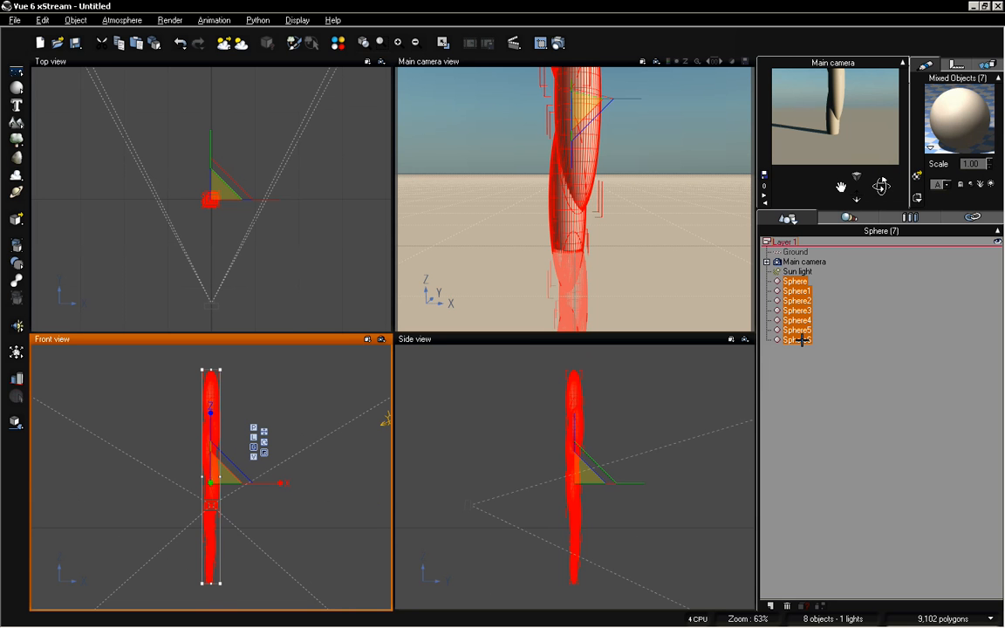
click(808, 358)
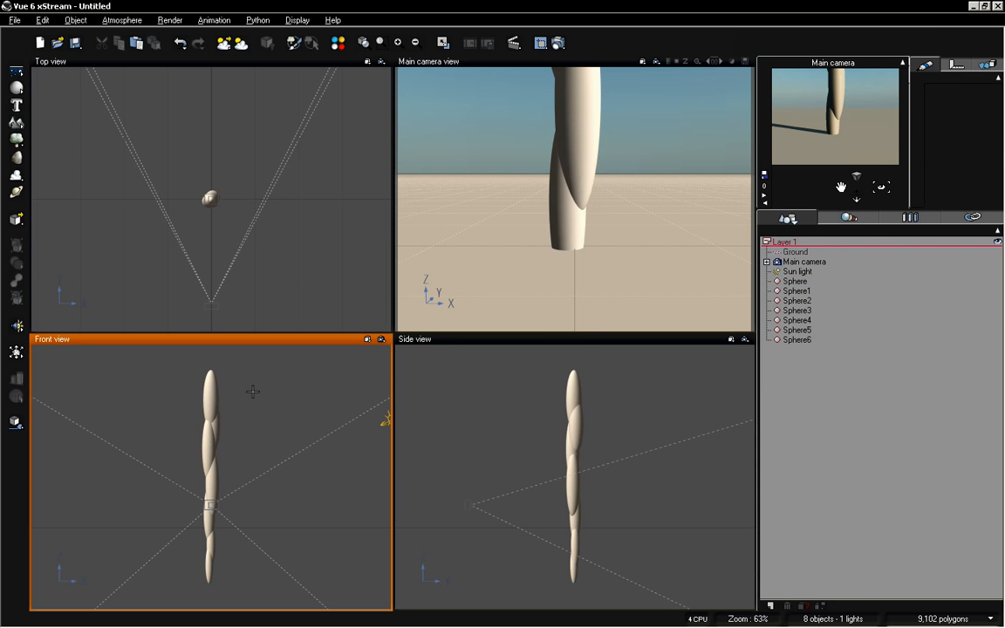
click(795, 282)
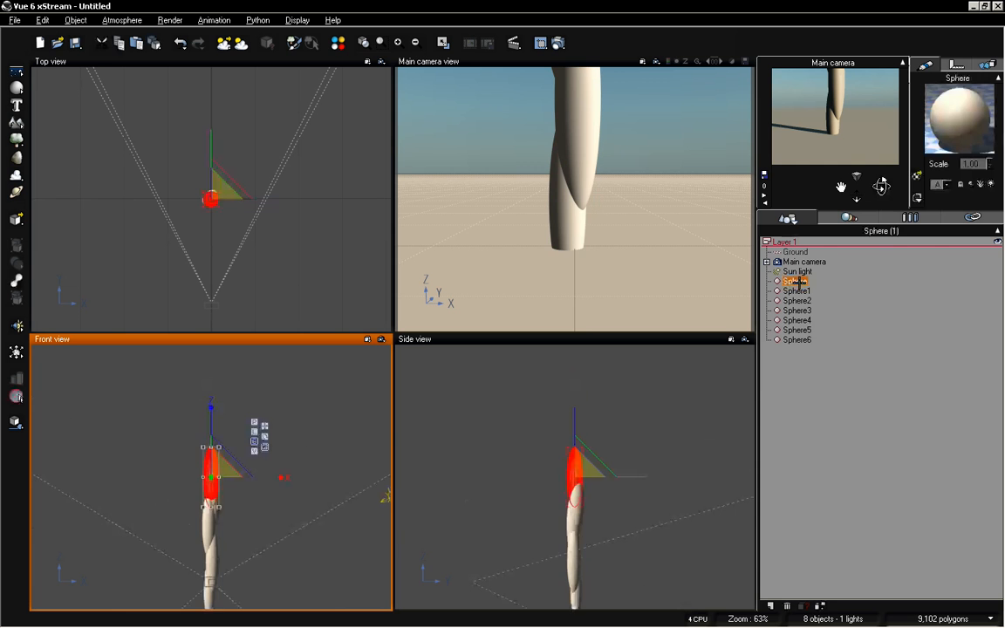
shift+click(798, 339)
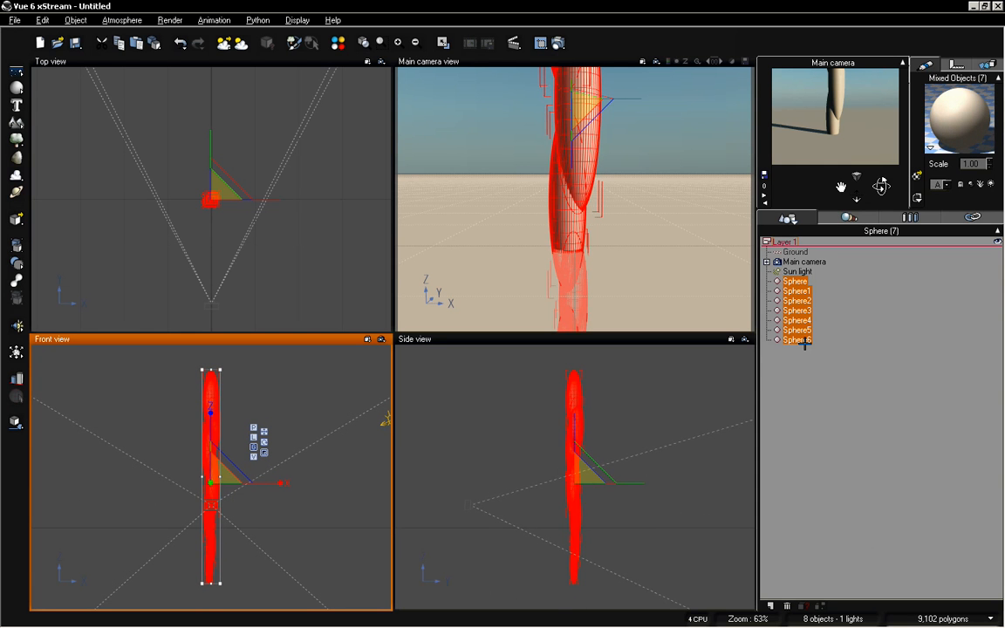
Step: Select all the ellipsoids from Sphere to Sphere6, combine them into a metablob, and deselect it
click(795, 281)
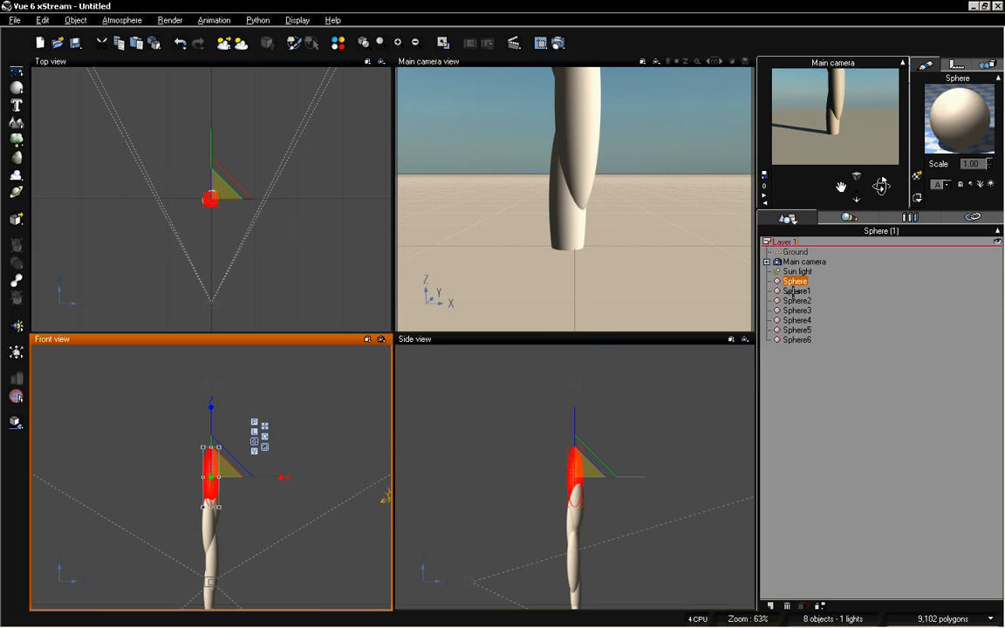
shift+click(798, 339)
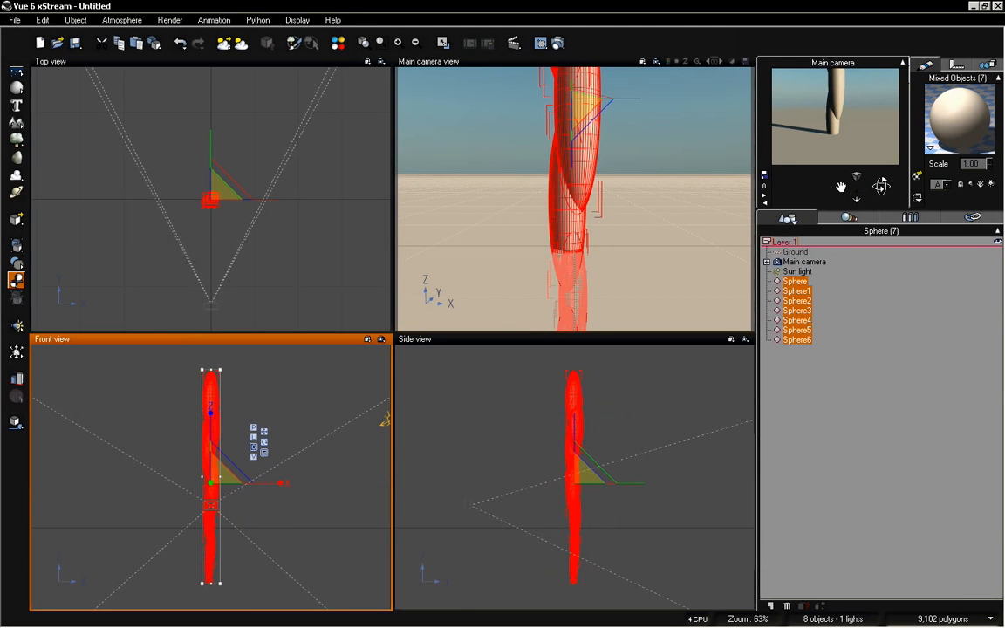
click(16, 279)
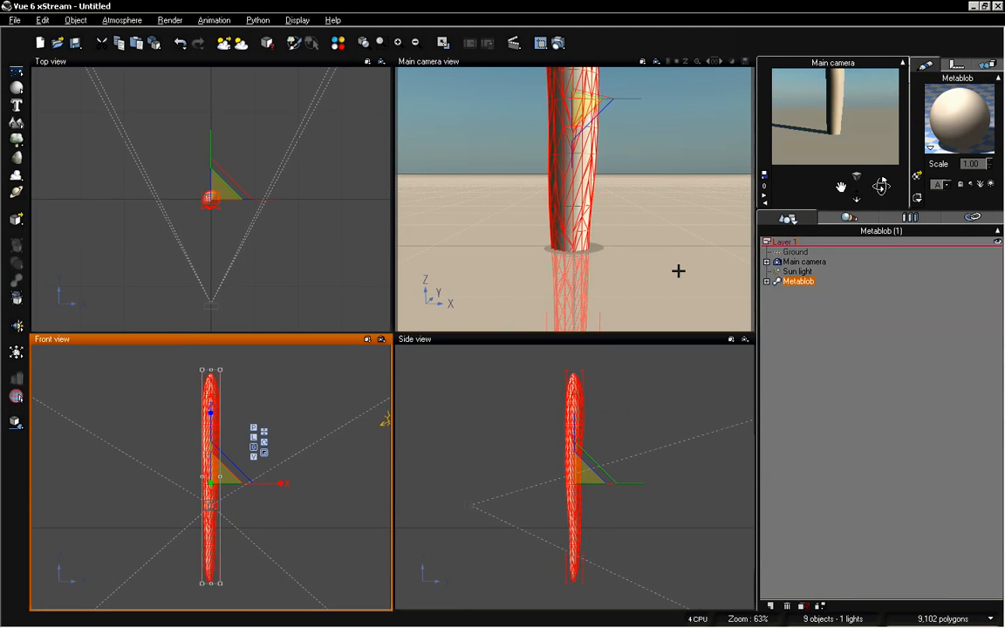
click(827, 313)
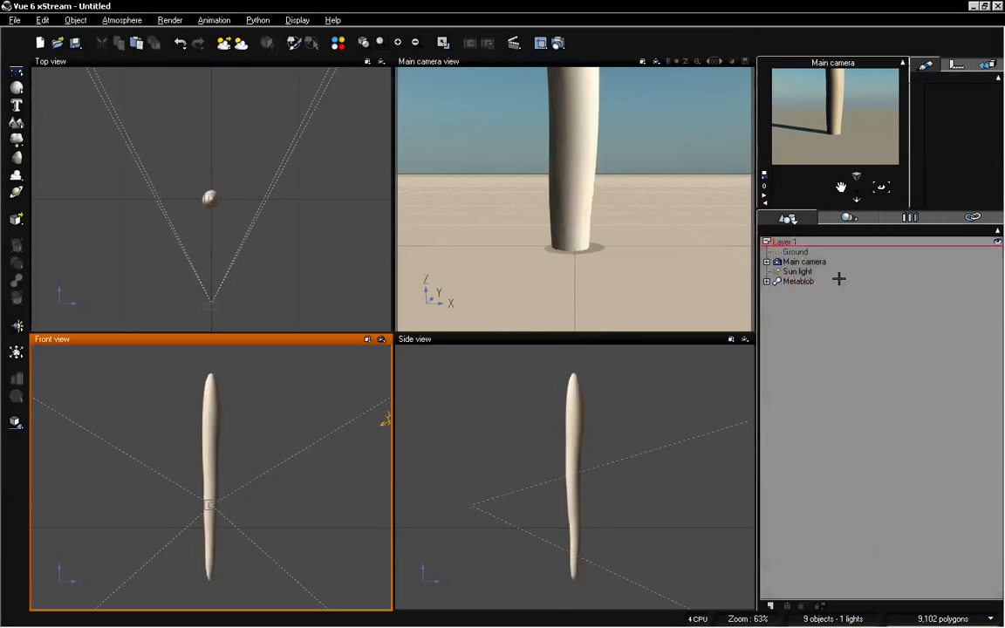
Step: Raise the whole metablob until its lower end stands just above the ground
drag(858, 202, 841, 186)
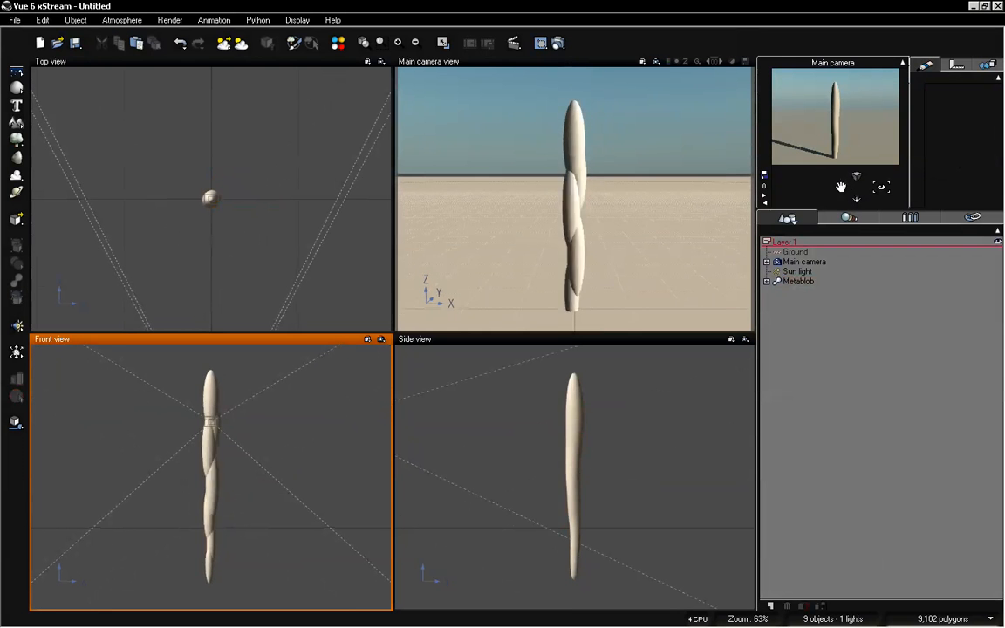
click(799, 282)
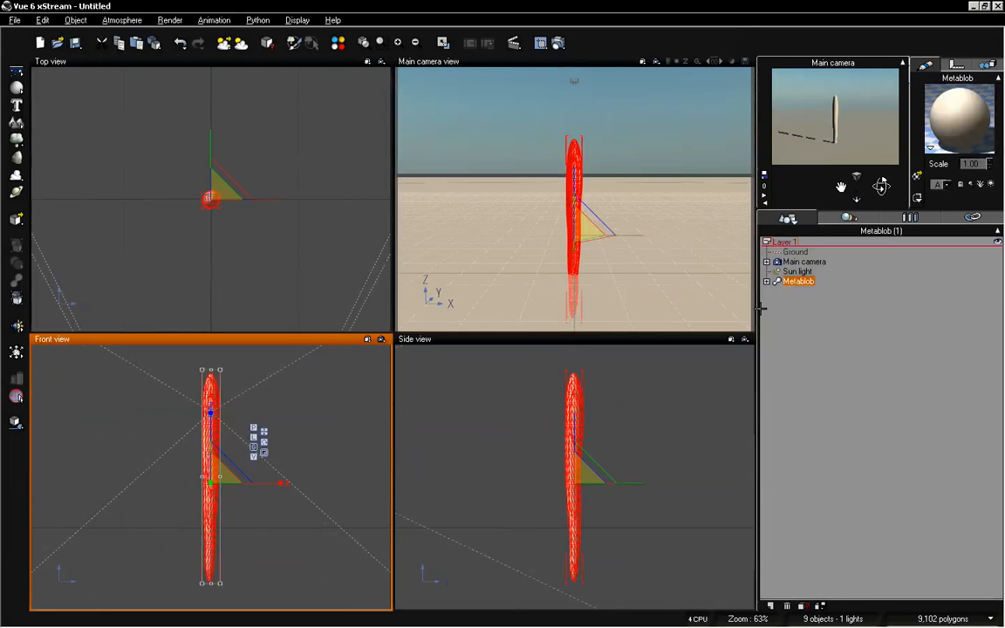
drag(576, 526, 575, 456)
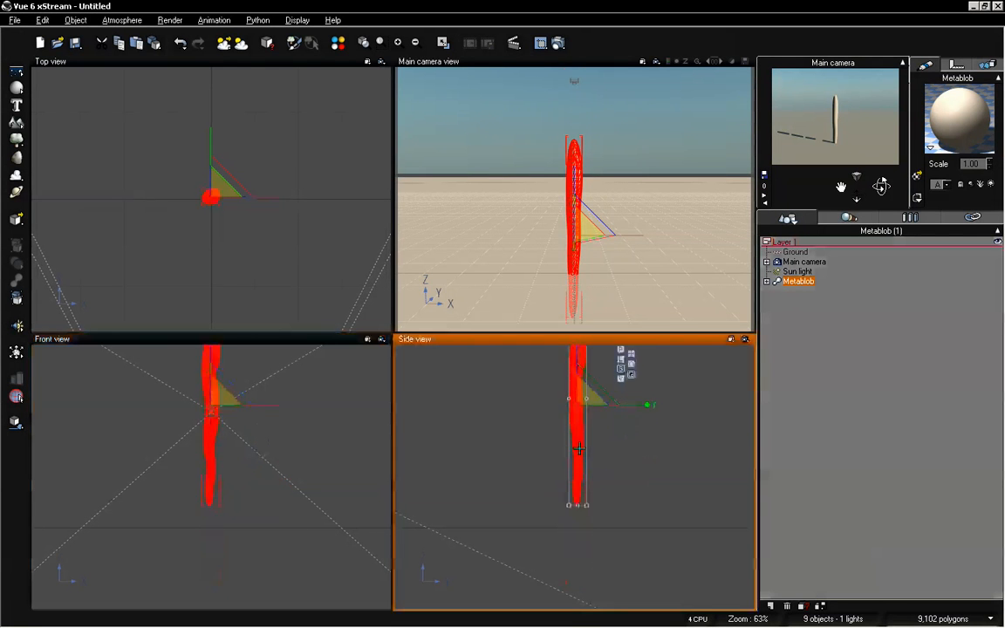
Step: Set the metablob's mixed-object contribution intensity to 91% and its envelope distance to 31%, and deselect it
double_click(601, 60)
drag(854, 199, 881, 186)
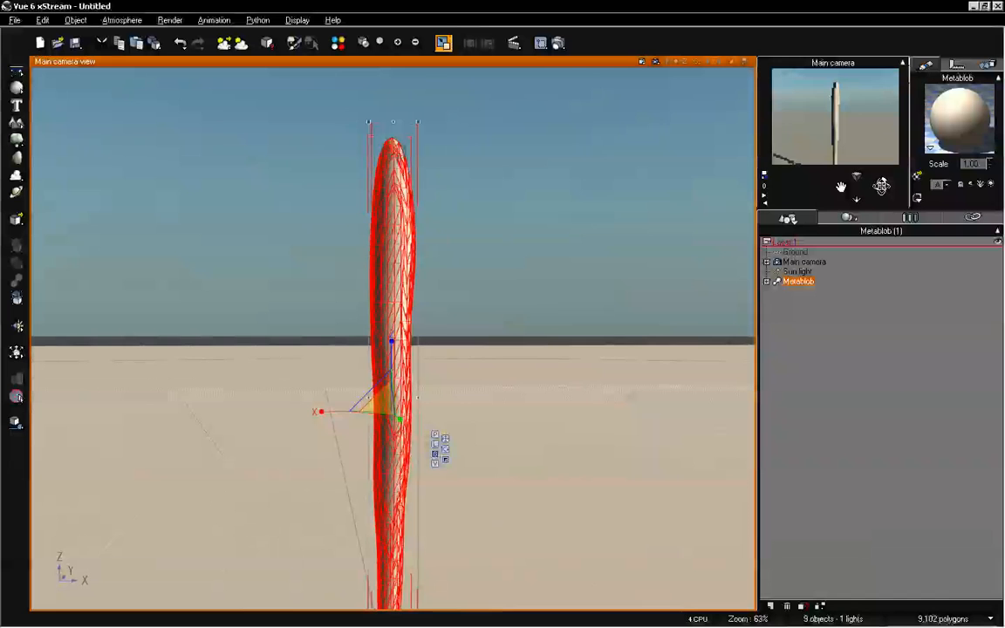
double_click(404, 242)
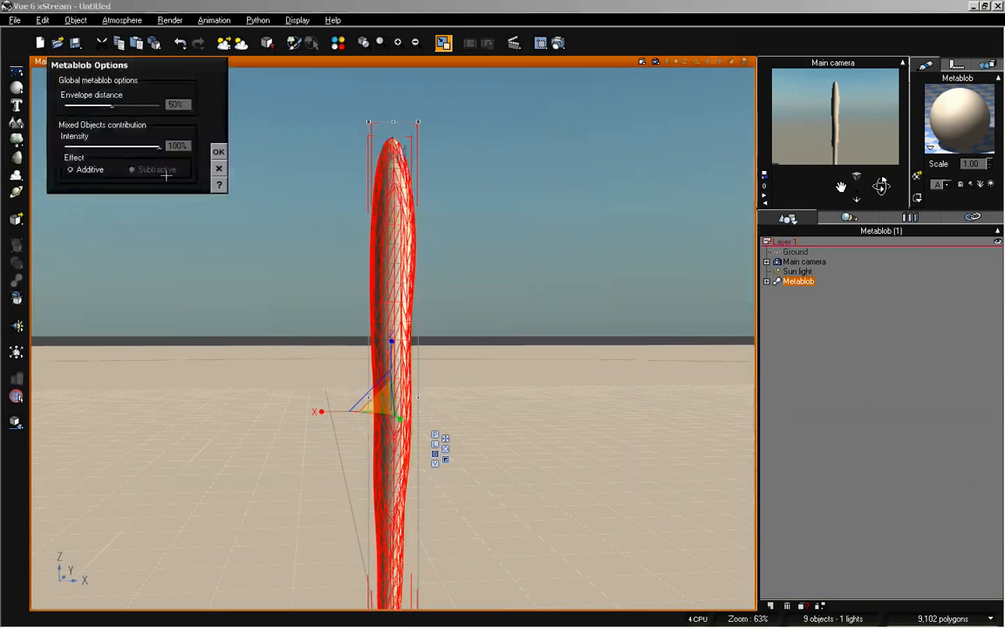
drag(158, 148, 151, 148)
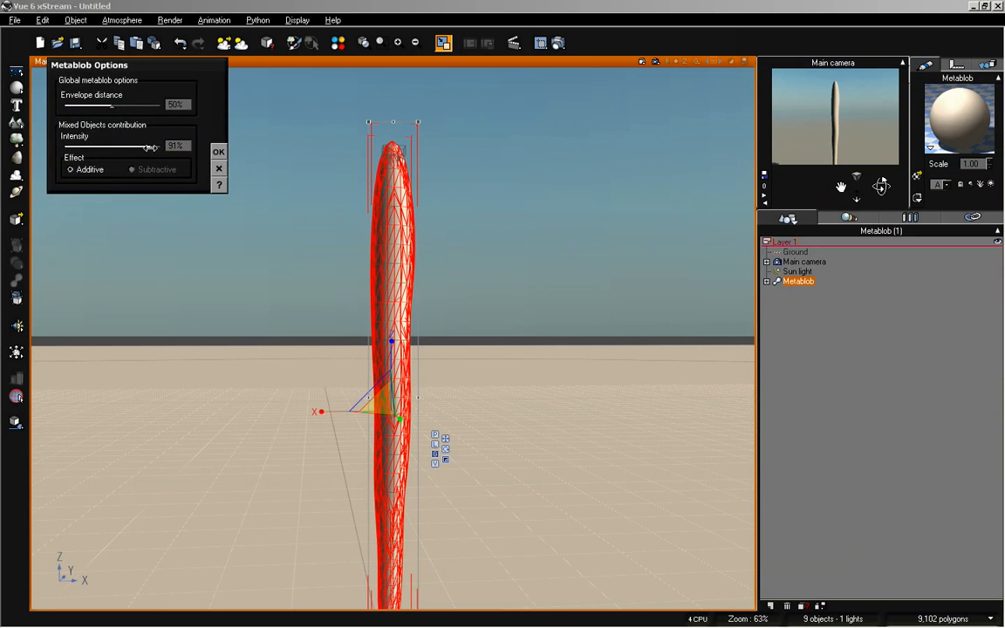
drag(111, 103, 96, 103)
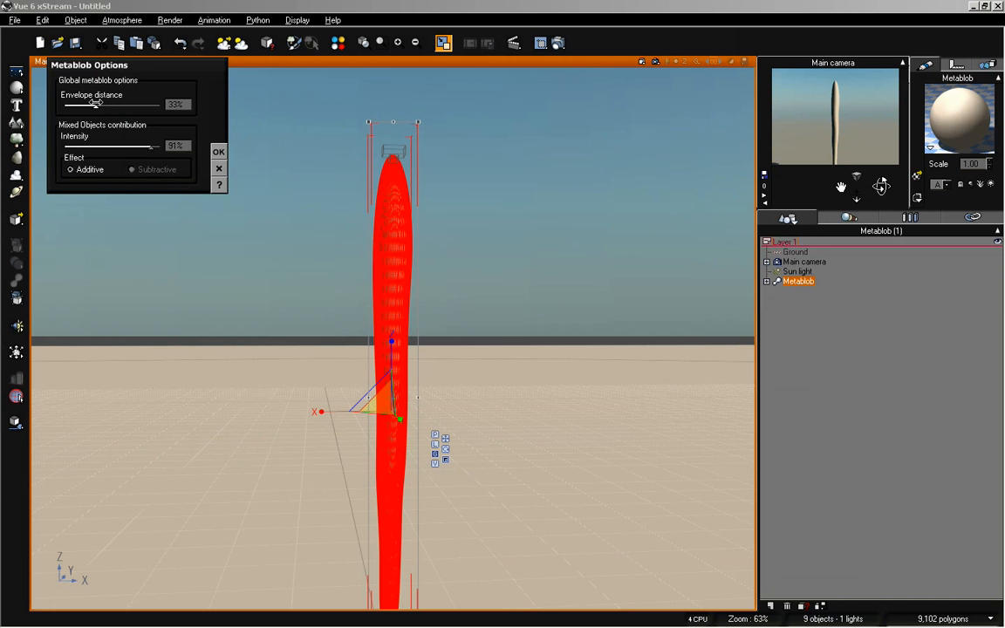
drag(96, 103, 94, 103)
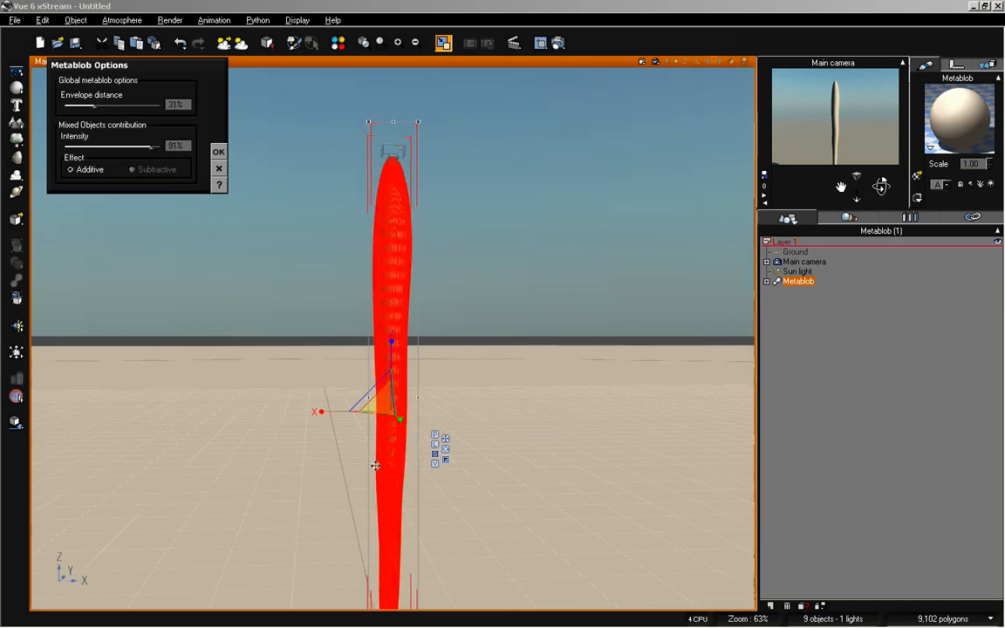
click(218, 152)
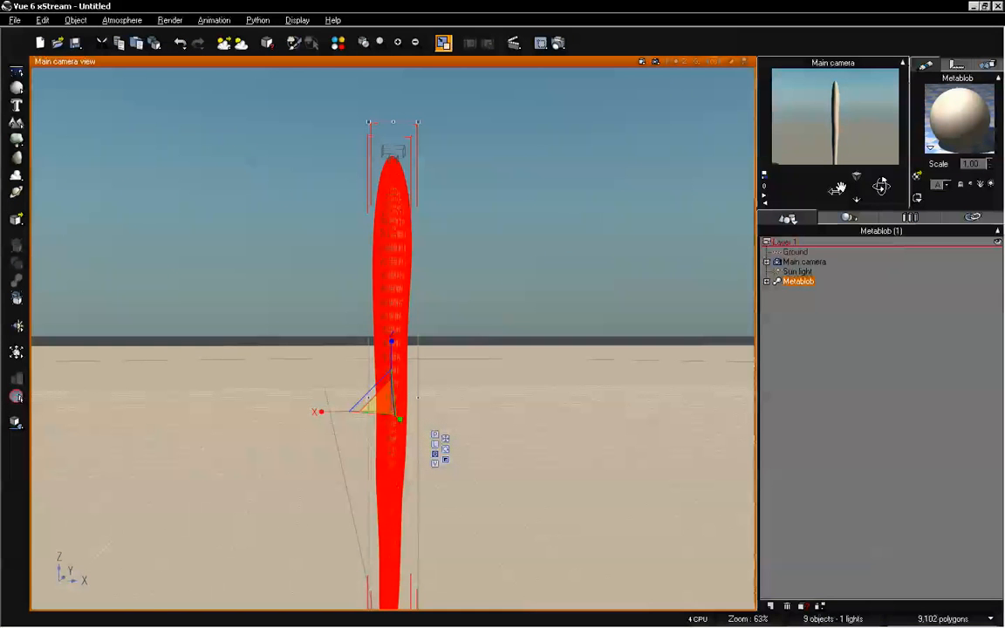
drag(835, 188, 841, 185)
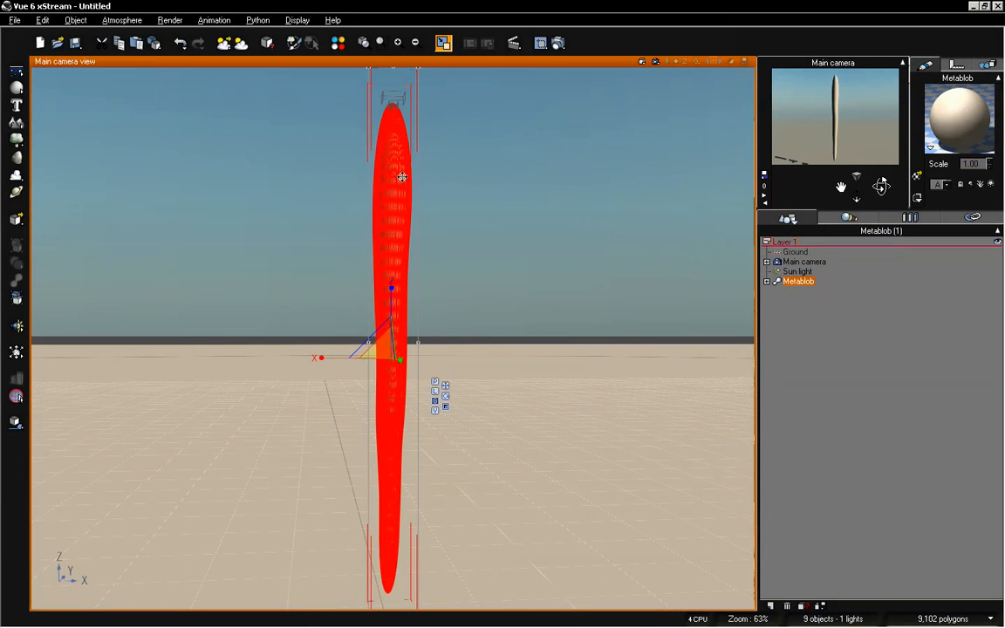
click(808, 305)
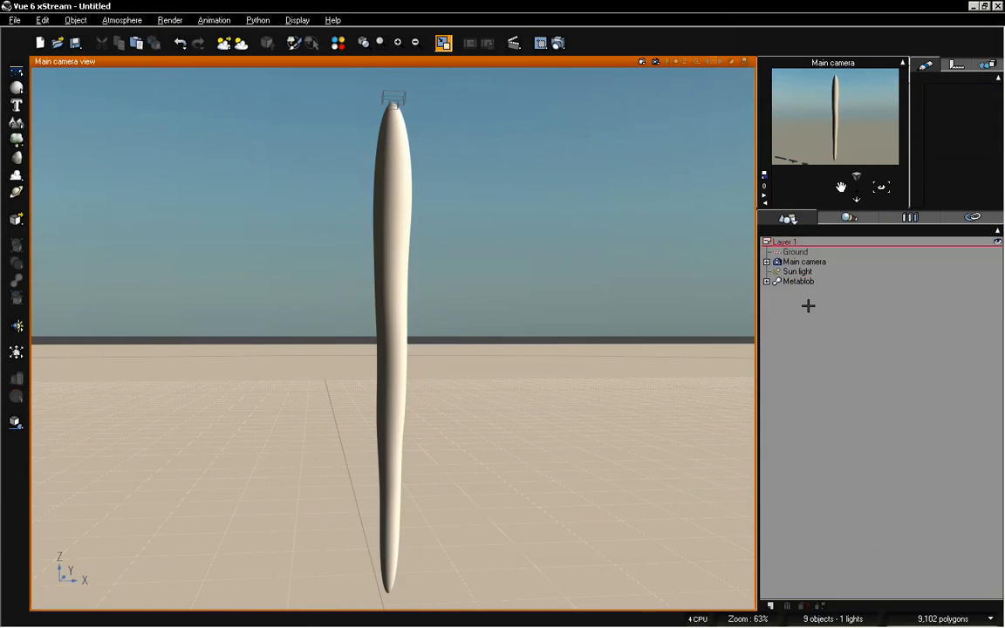
Step: Add a vertically squashed copy of the topmost ellipsoid to the metablob as a knob on the column's upper end
double_click(485, 63)
click(274, 500)
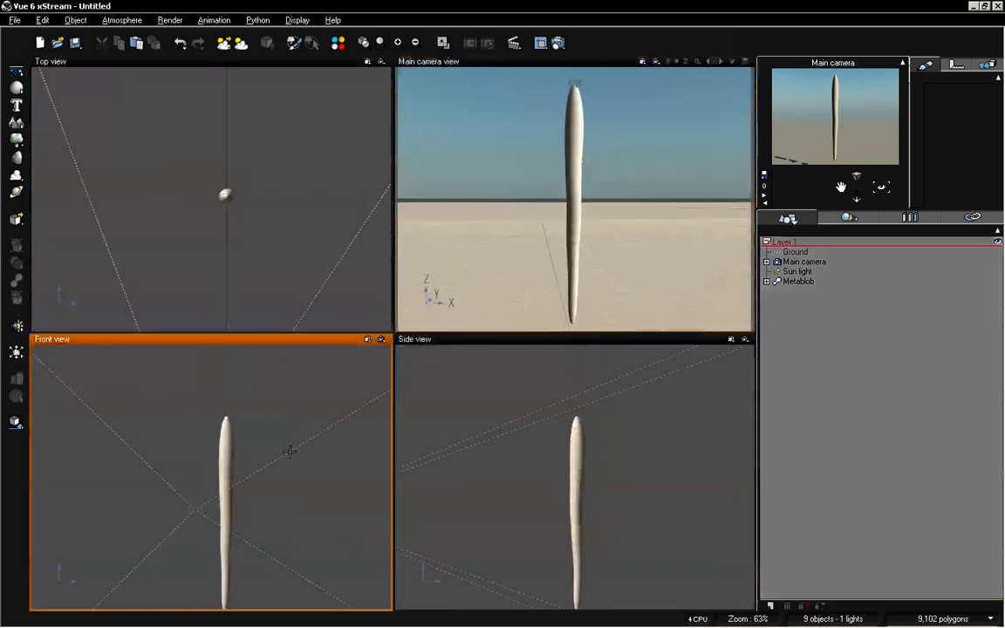
scroll(289, 451, up, 2)
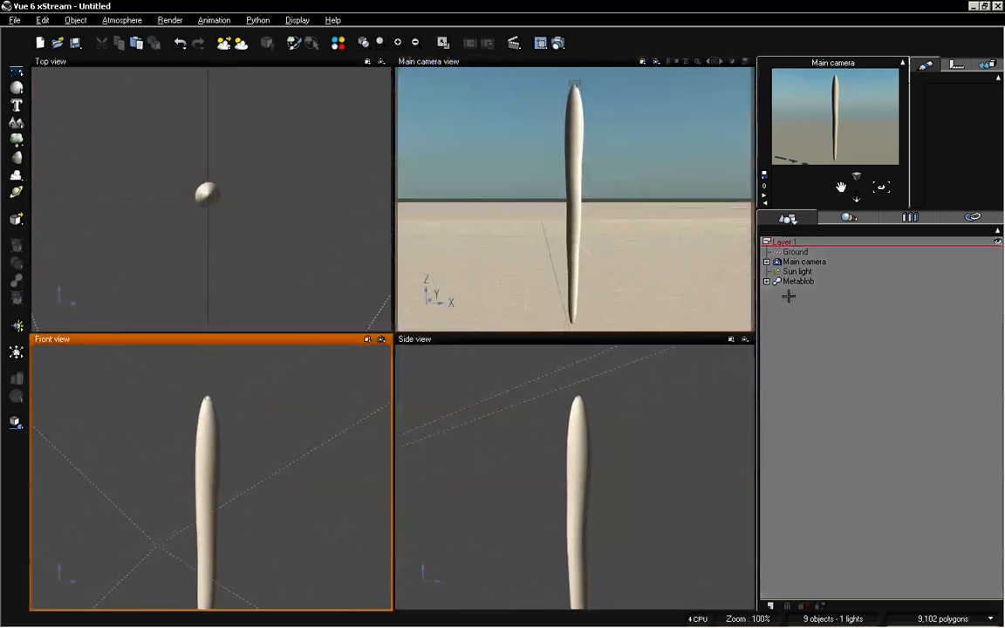
click(766, 281)
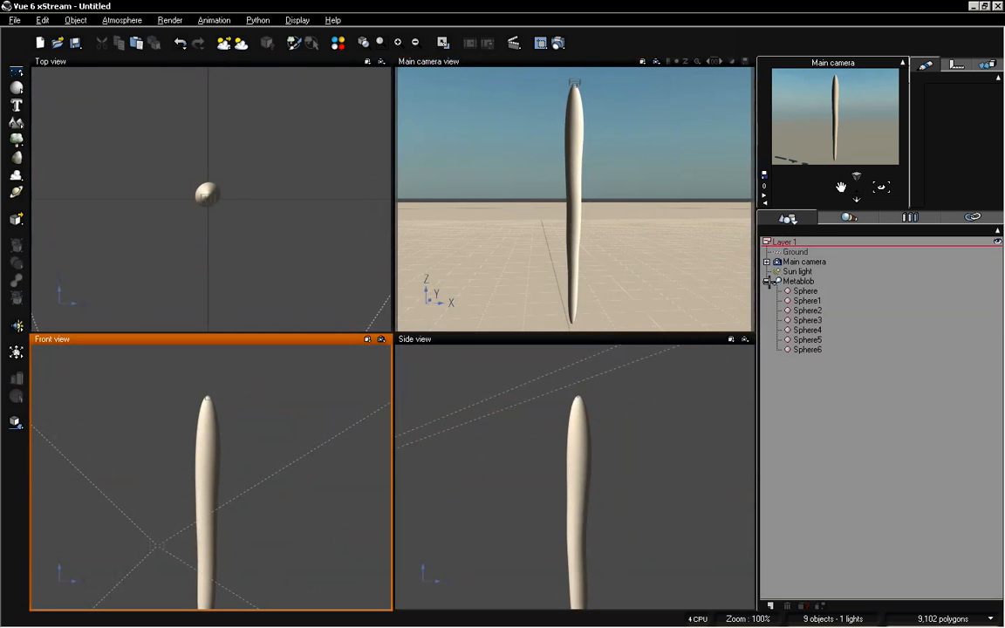
click(804, 291)
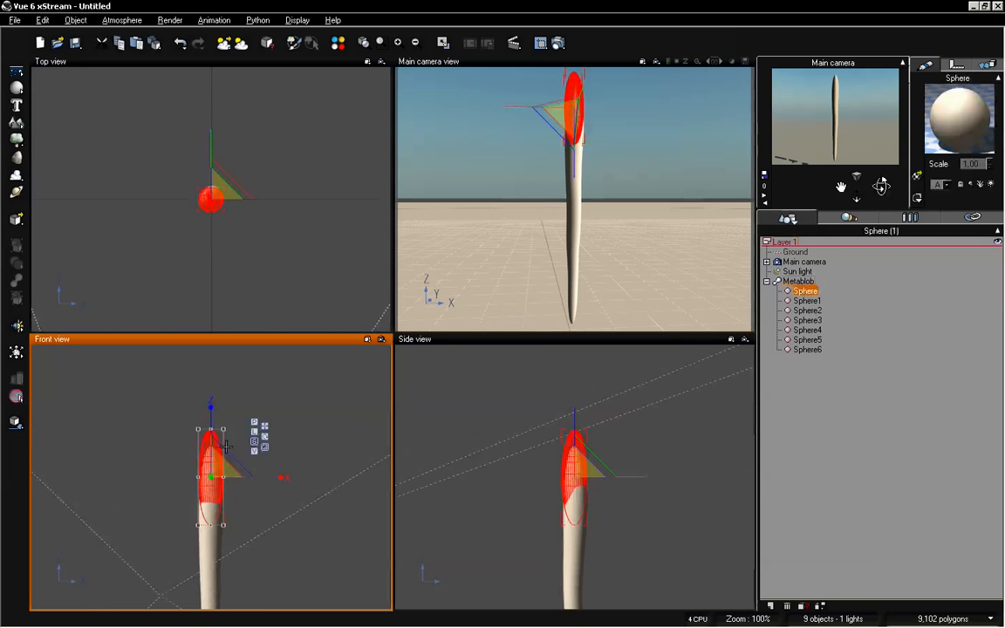
key(ctrl+d)
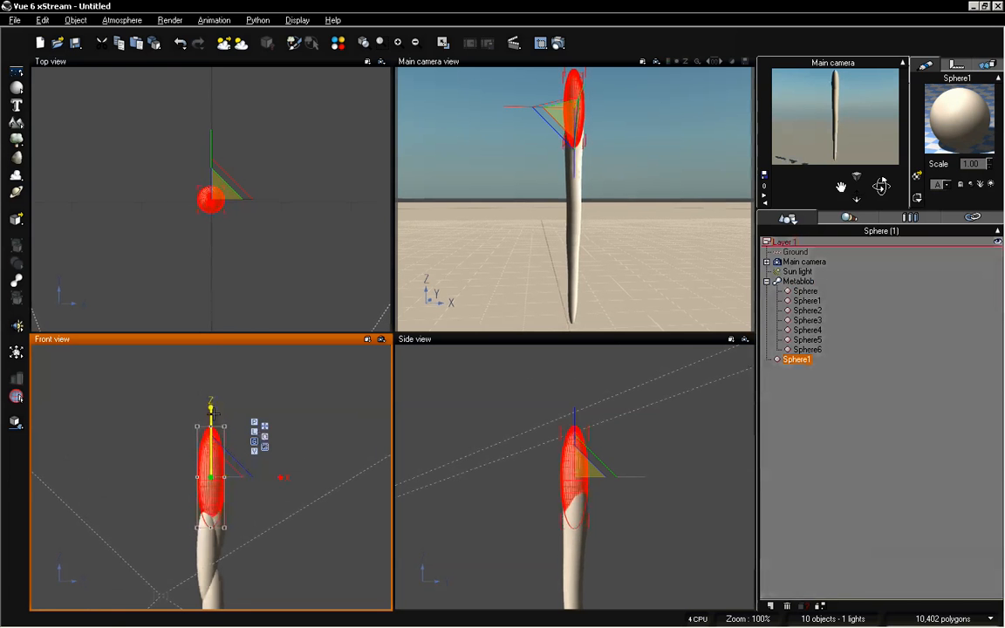
mouse_move(215, 415)
mouse_down()
mouse_move(220, 456)
mouse_move(213, 395)
mouse_up()
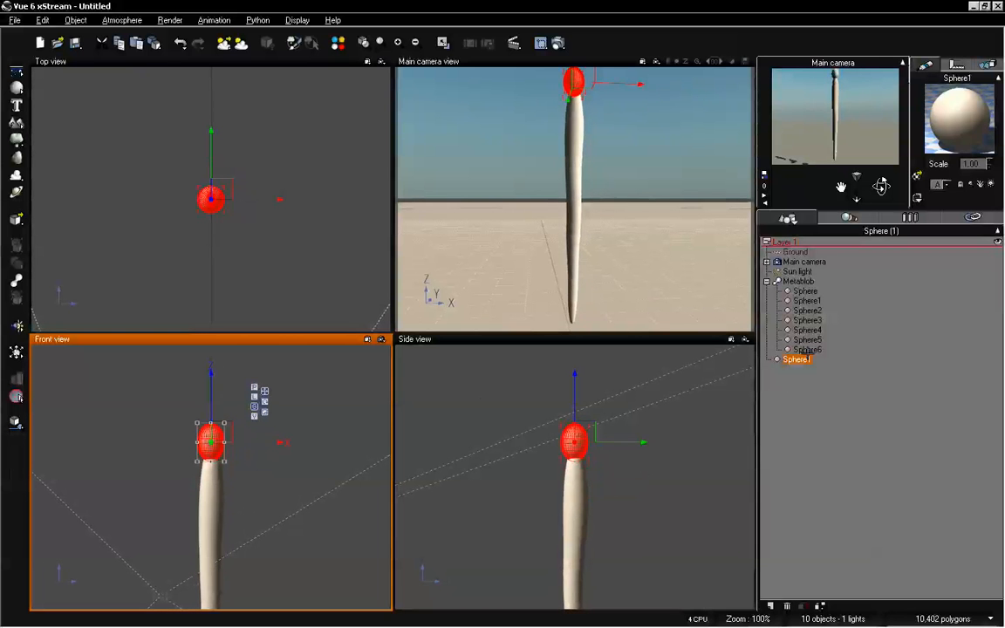
mouse_move(791, 357)
mouse_down()
mouse_move(793, 343)
mouse_move(798, 349)
mouse_up()
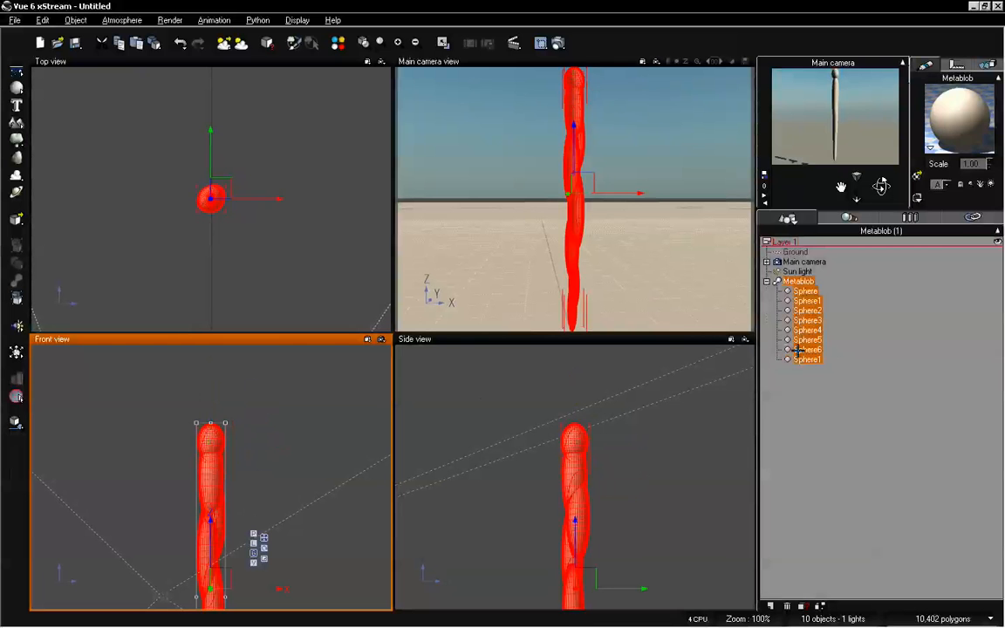
click(805, 416)
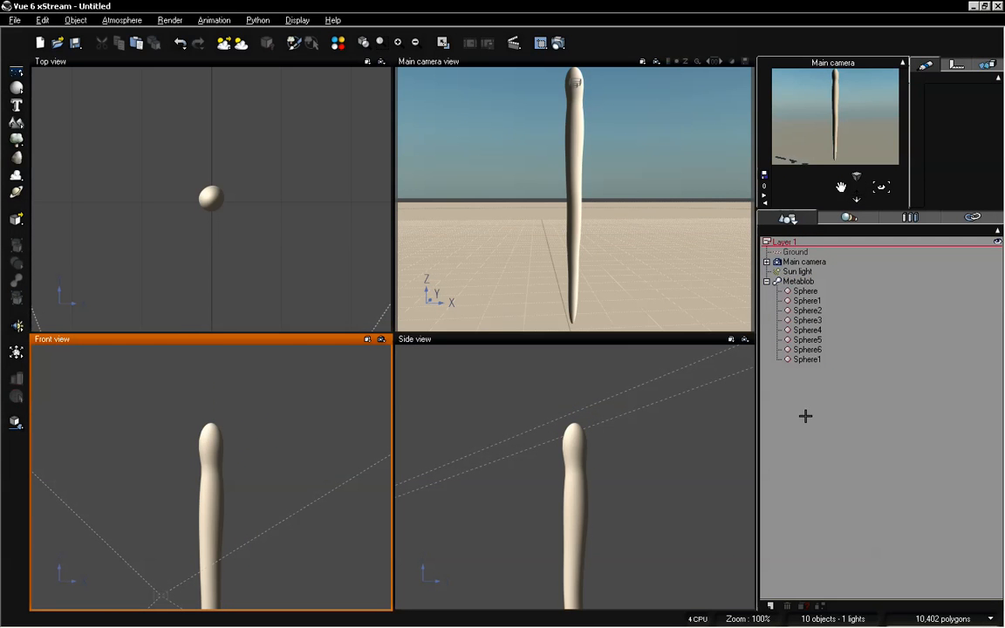
Step: Scale the squashed top sphere down slightly and lower it into the column's upper end
click(806, 360)
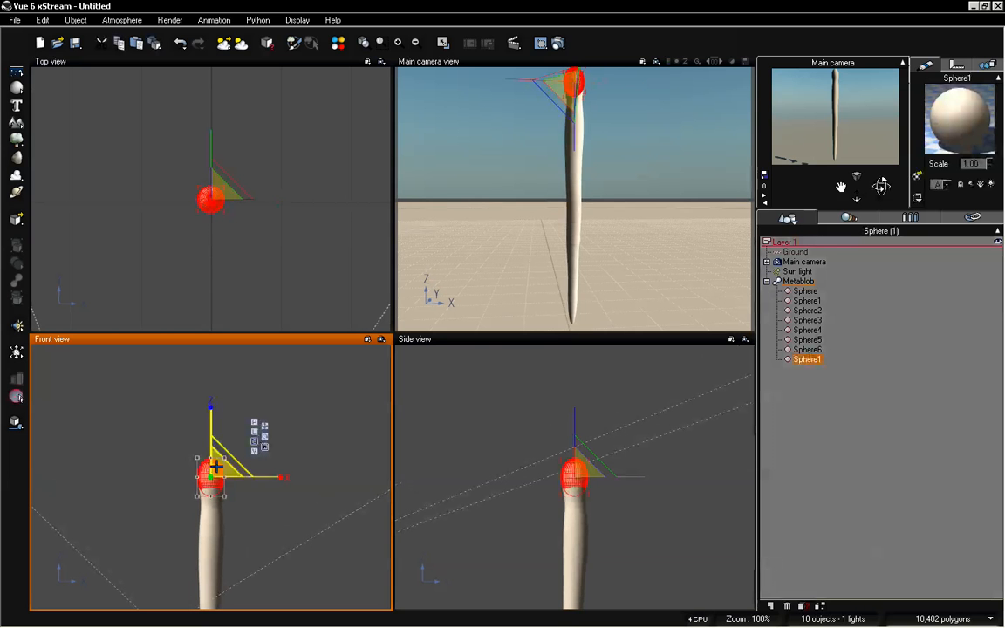
drag(214, 469, 211, 476)
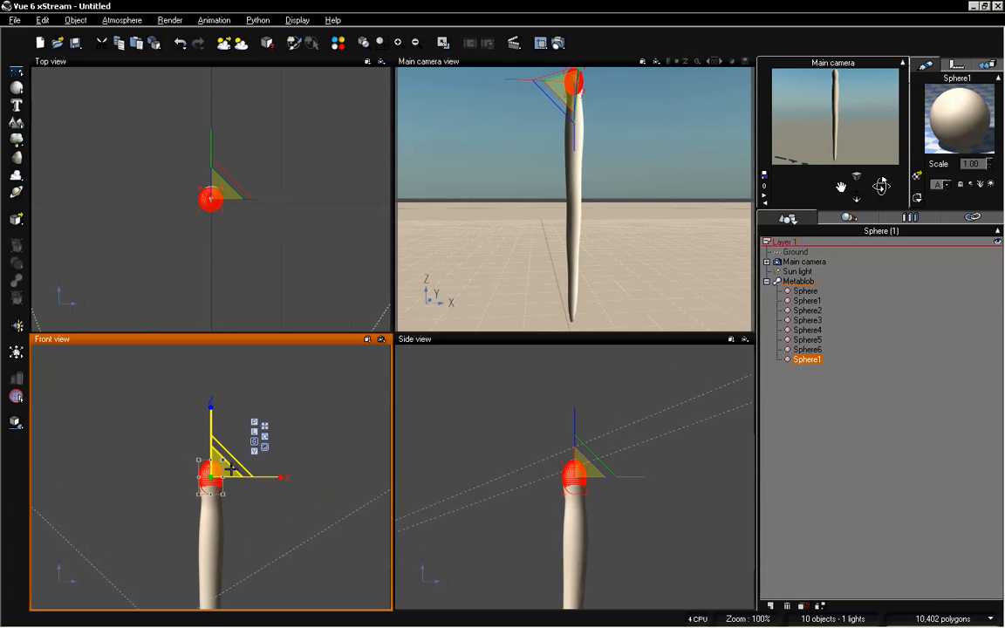
drag(229, 469, 222, 474)
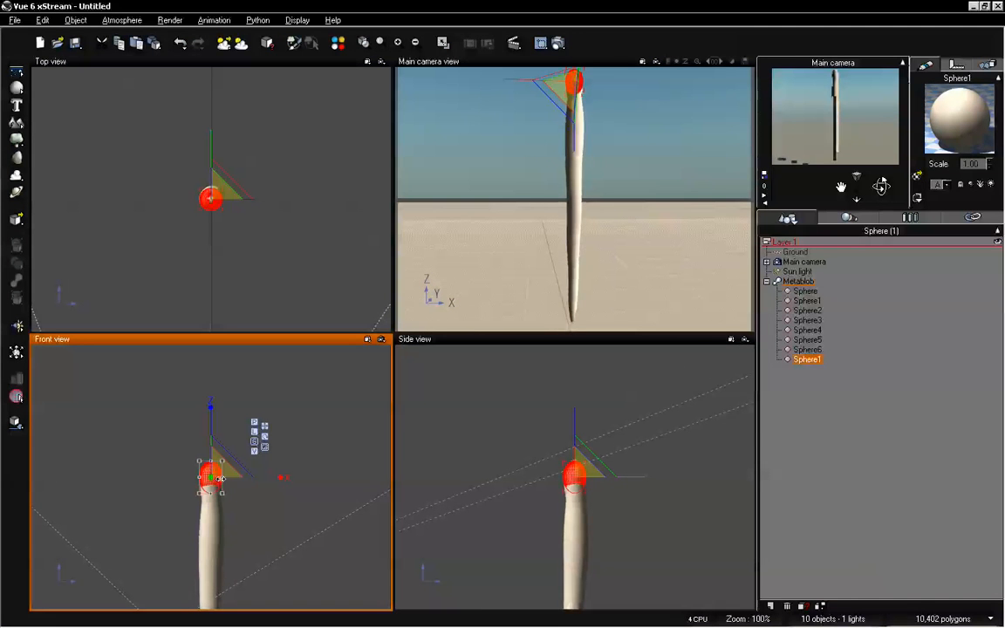
click(264, 425)
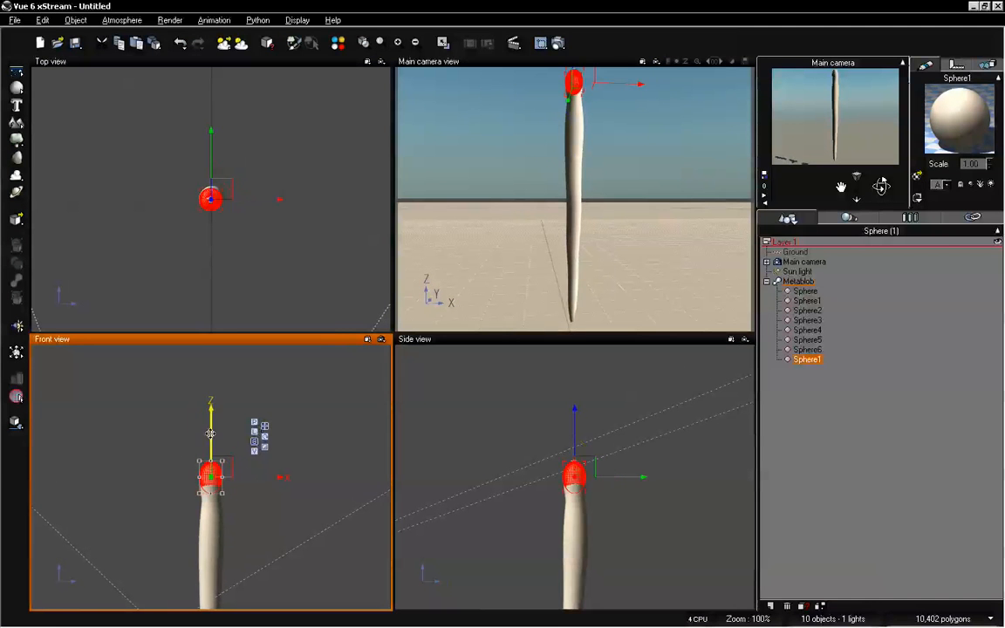
drag(210, 433, 211, 452)
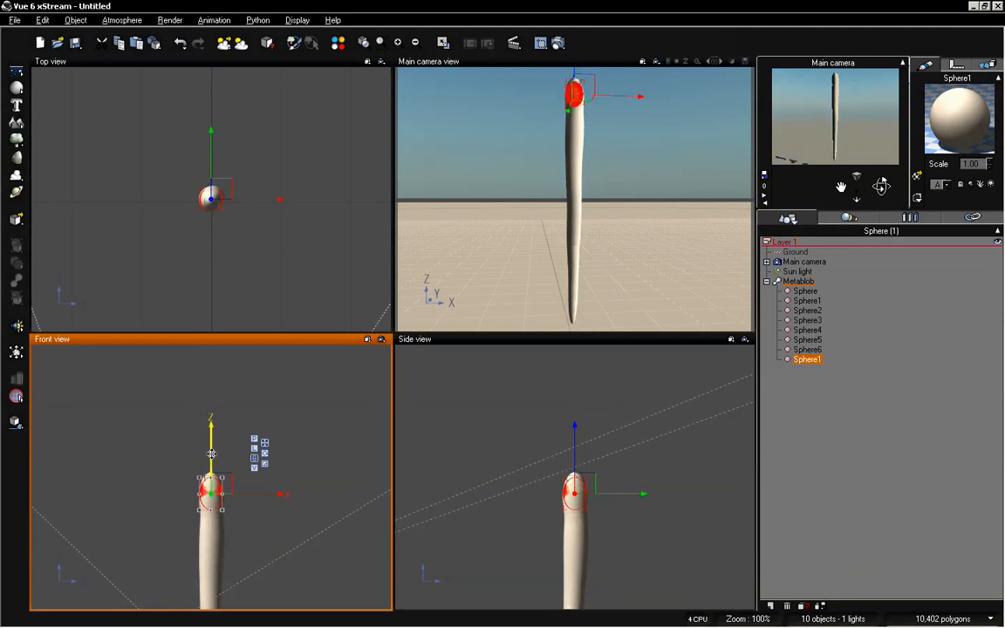
click(881, 415)
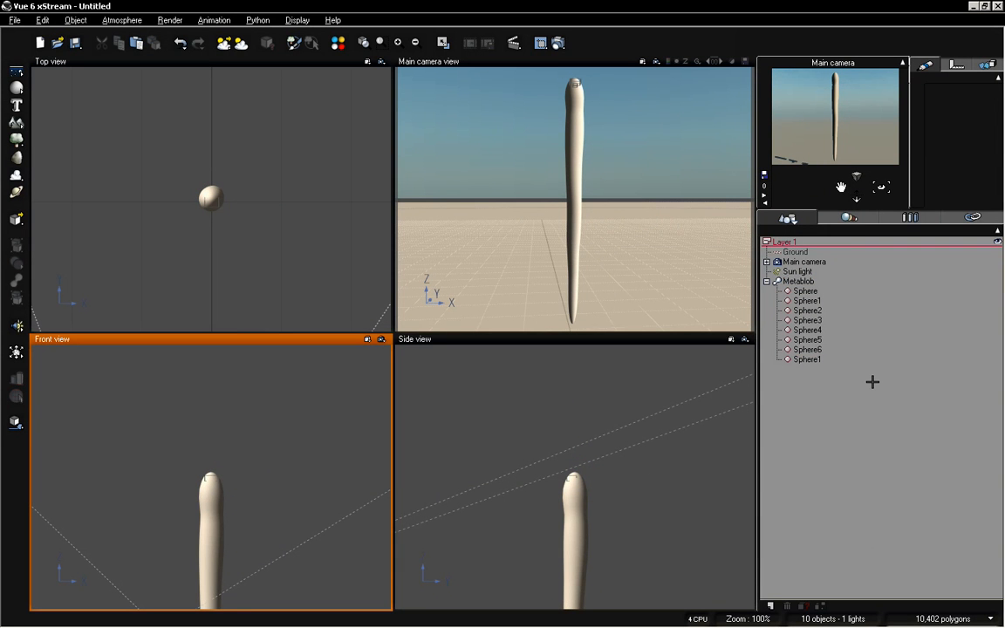
Step: Check which sections of the column are formed by Sphere2, Sphere4 and the added top sphere
right_drag(627, 502, 619, 417)
scroll(618, 418, down, 3)
right_drag(613, 476, 607, 428)
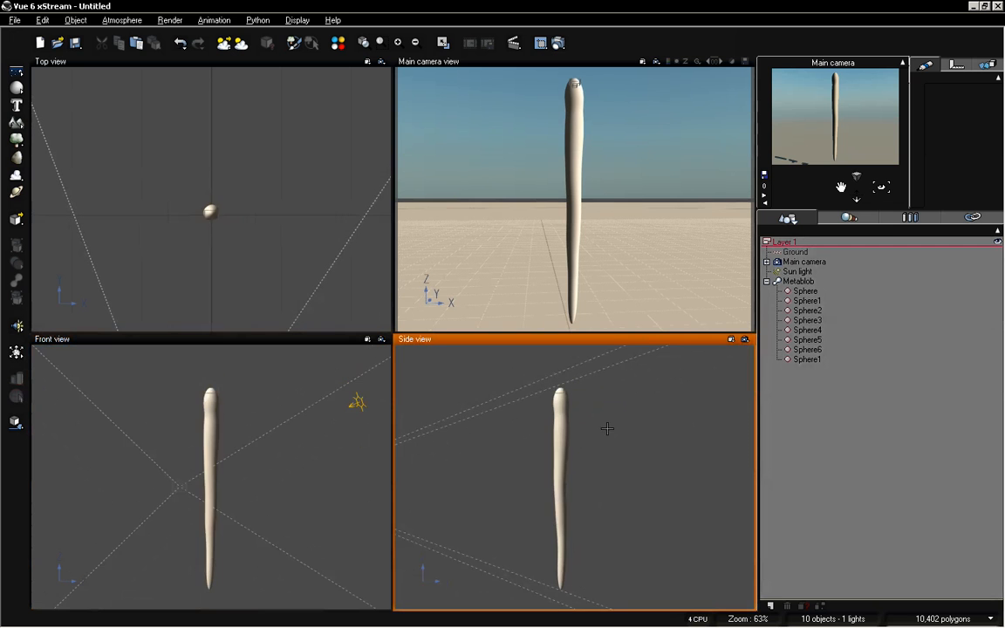
click(807, 310)
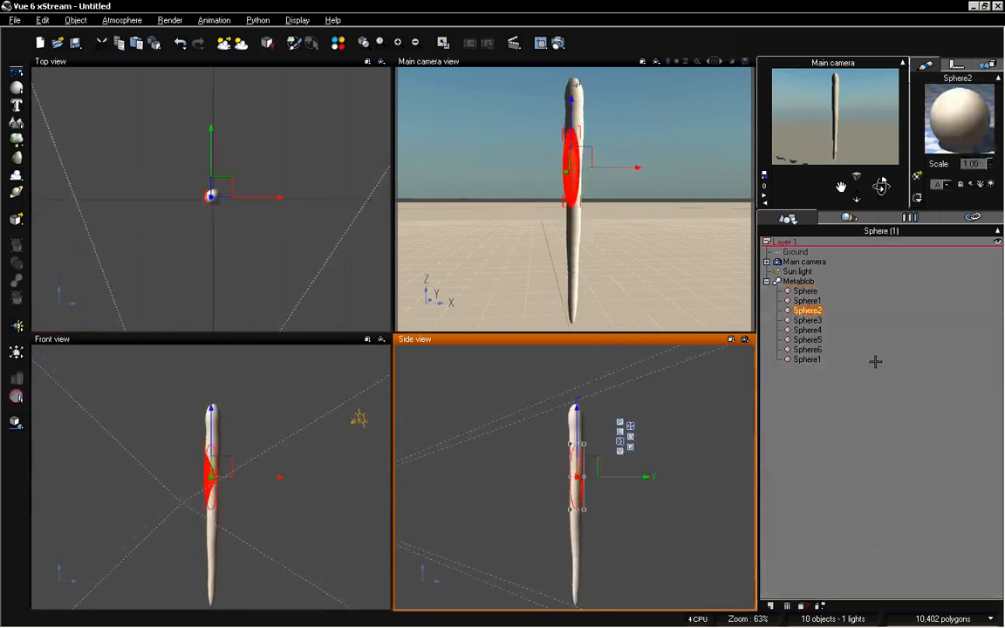
click(806, 358)
click(807, 330)
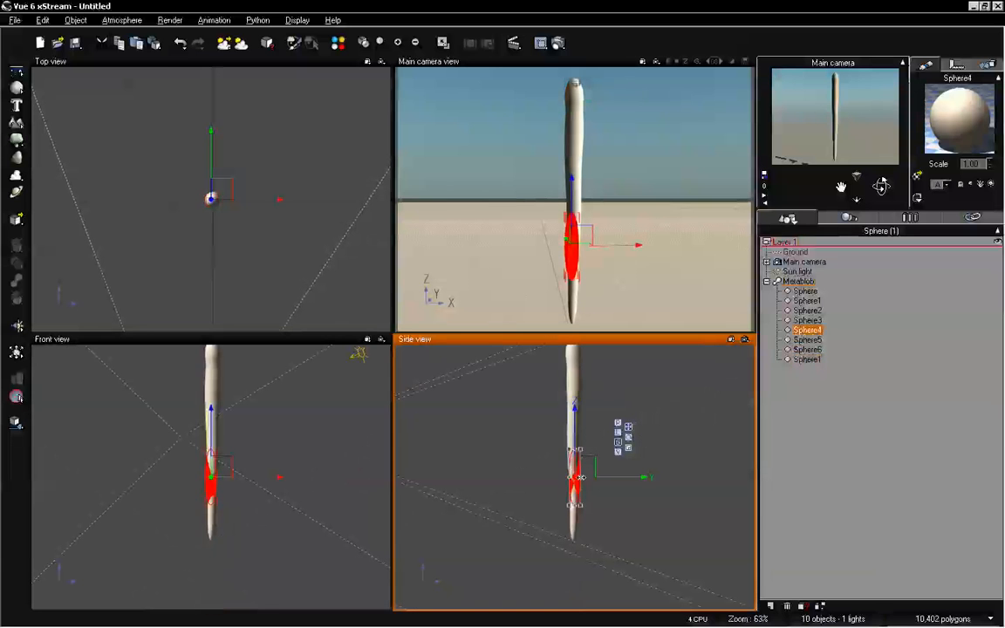
click(859, 384)
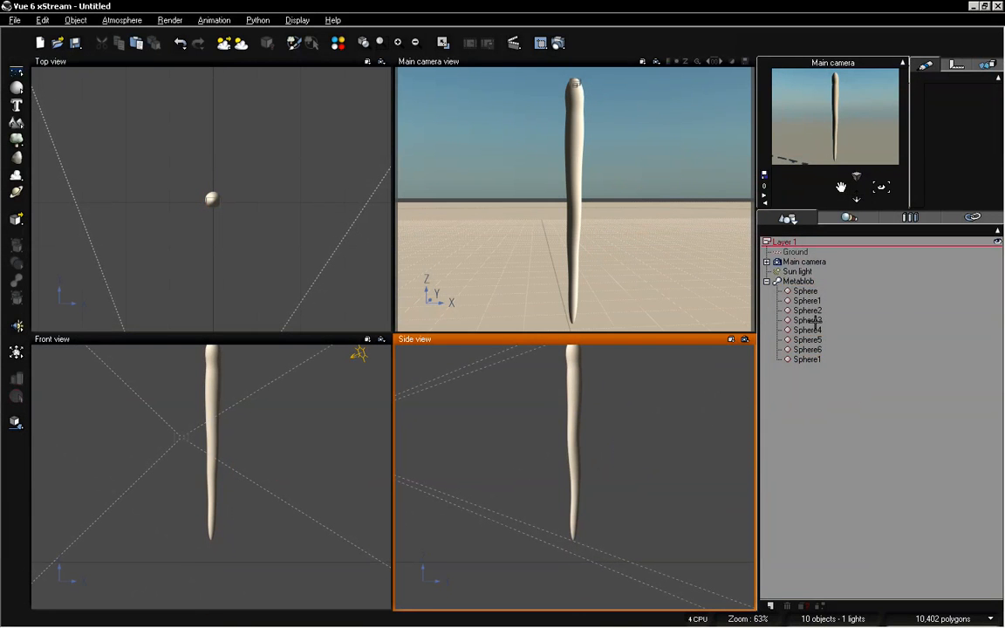
Step: Select Sphere3 to Sphere6 within the metablob and rotate them together slightly in the Side view
drag(814, 321, 815, 357)
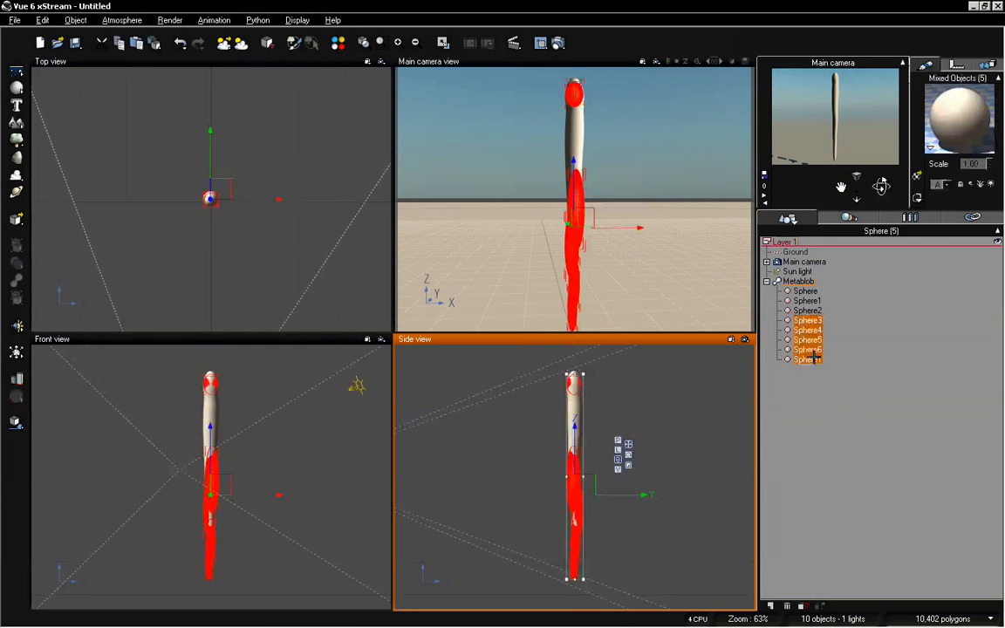
ctrl+click(814, 358)
click(629, 447)
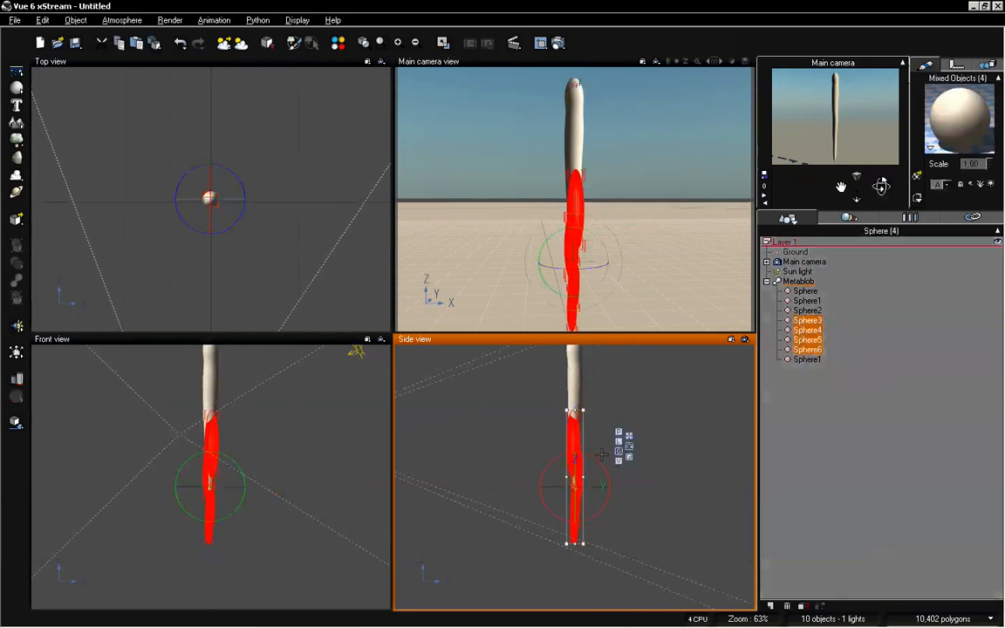
drag(601, 461, 553, 419)
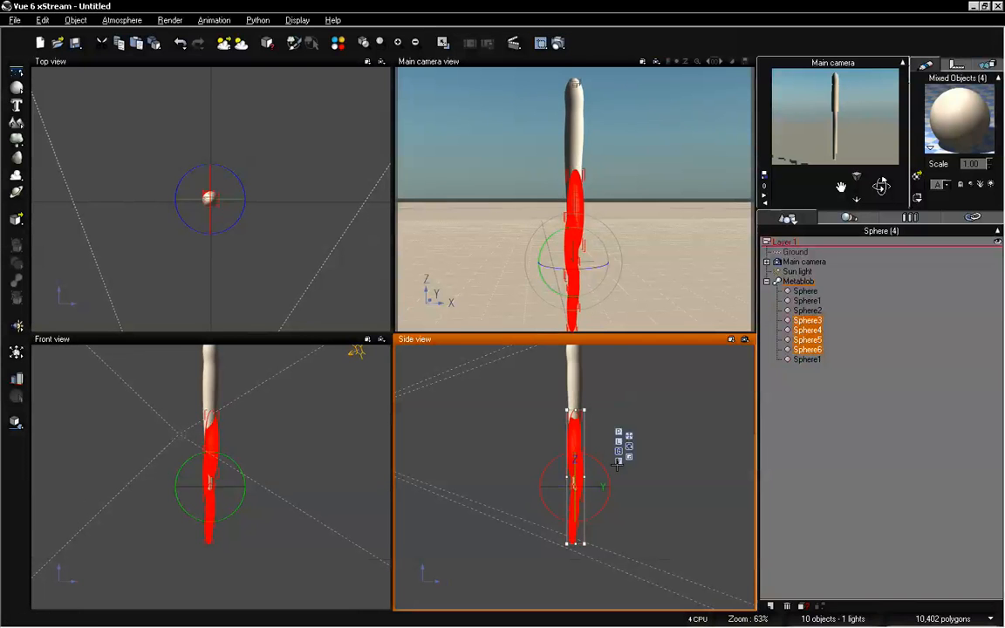
Step: Rotate only Sphere5 of the metablob slightly in the Side and Front views and clear the selection
click(807, 339)
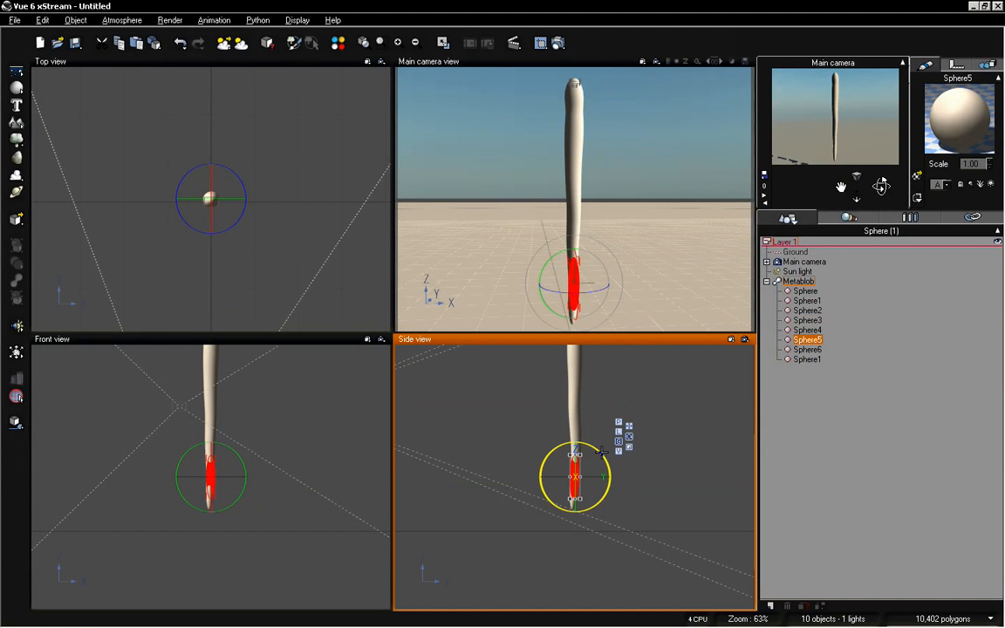
drag(601, 452, 597, 449)
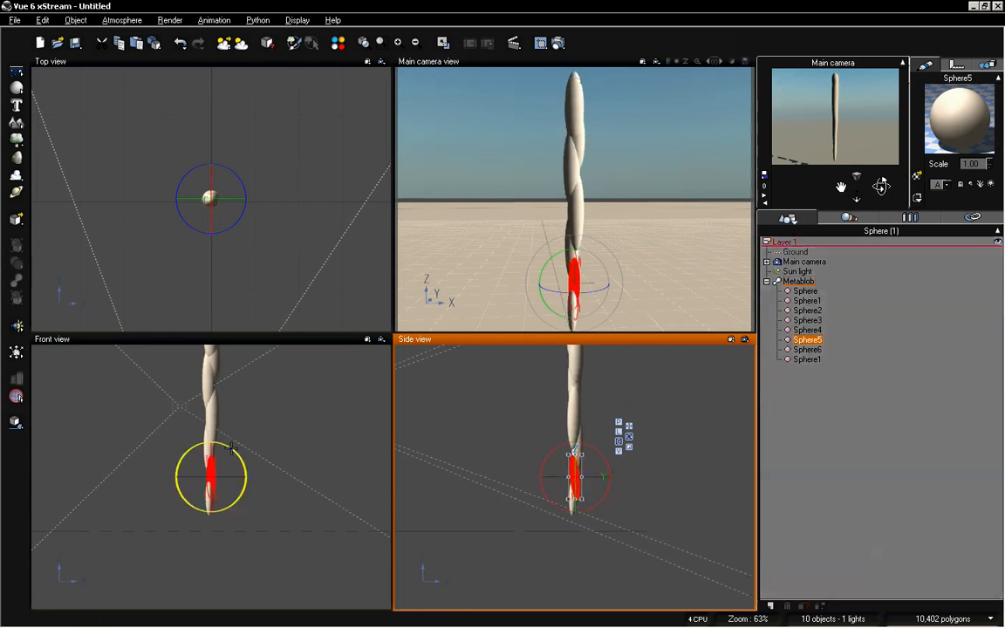
click(232, 448)
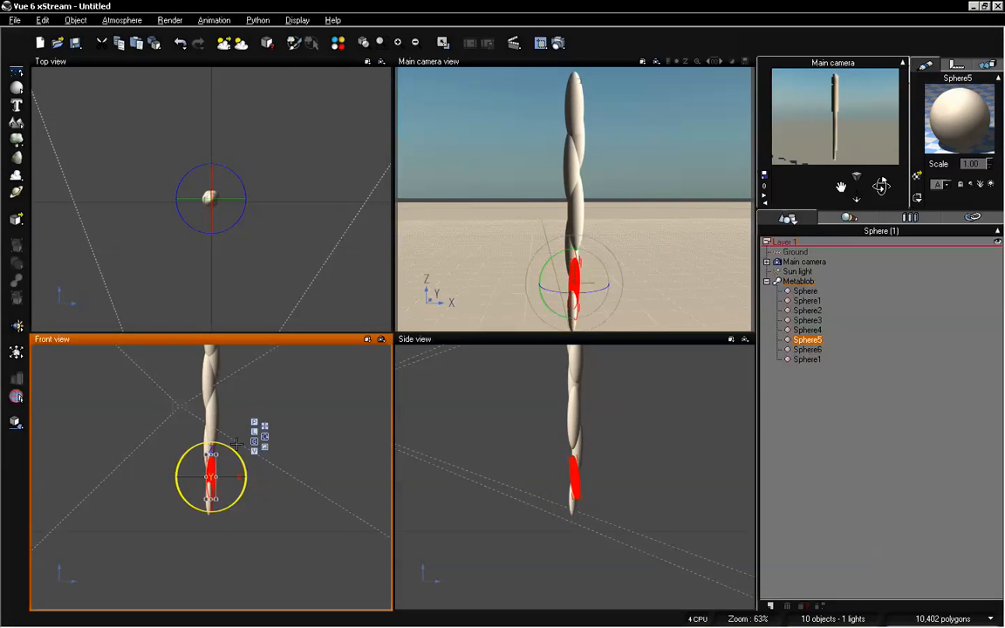
click(904, 415)
click(625, 415)
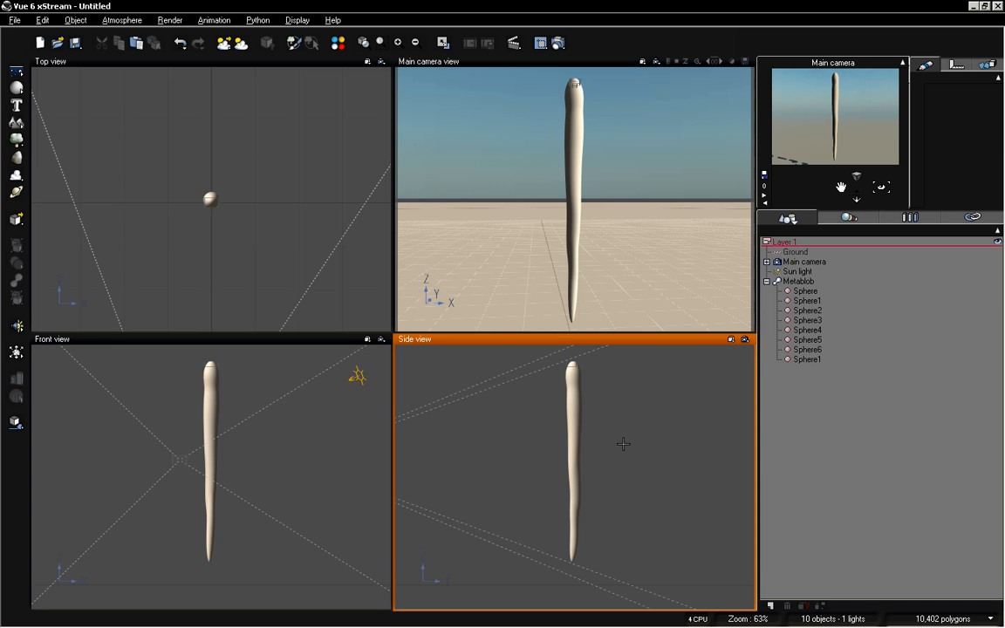
Step: Select the whole metablob, collapse its sphere list and bake it to polygons with the bake quality close to Low
click(802, 281)
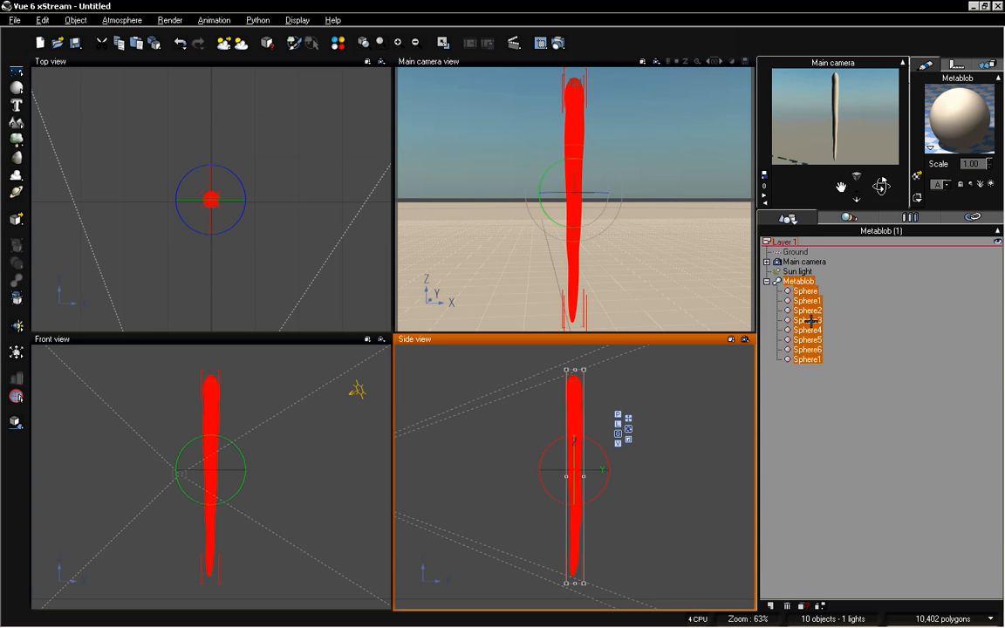
click(766, 281)
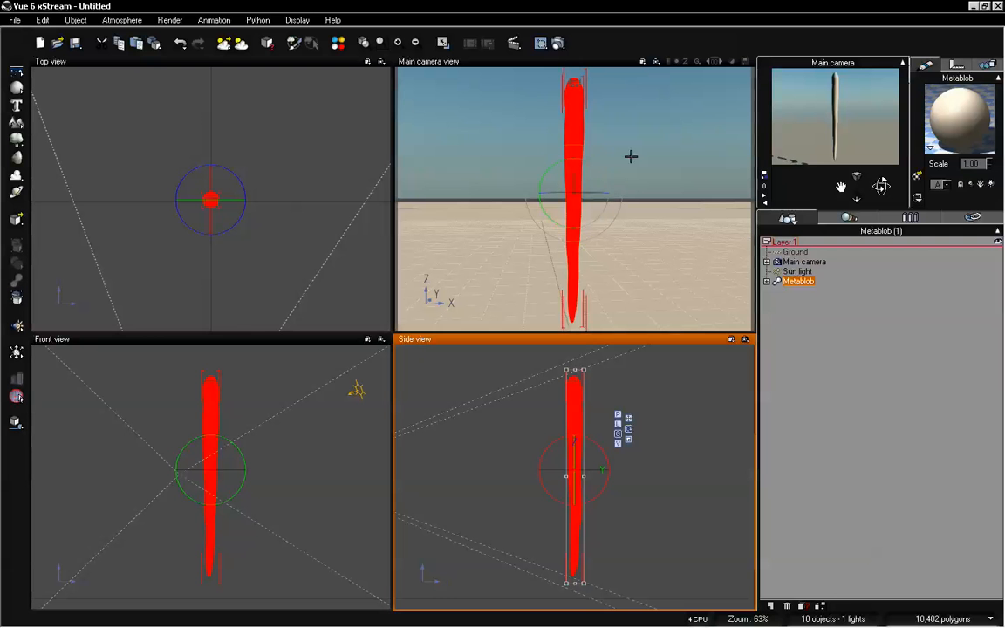
click(628, 419)
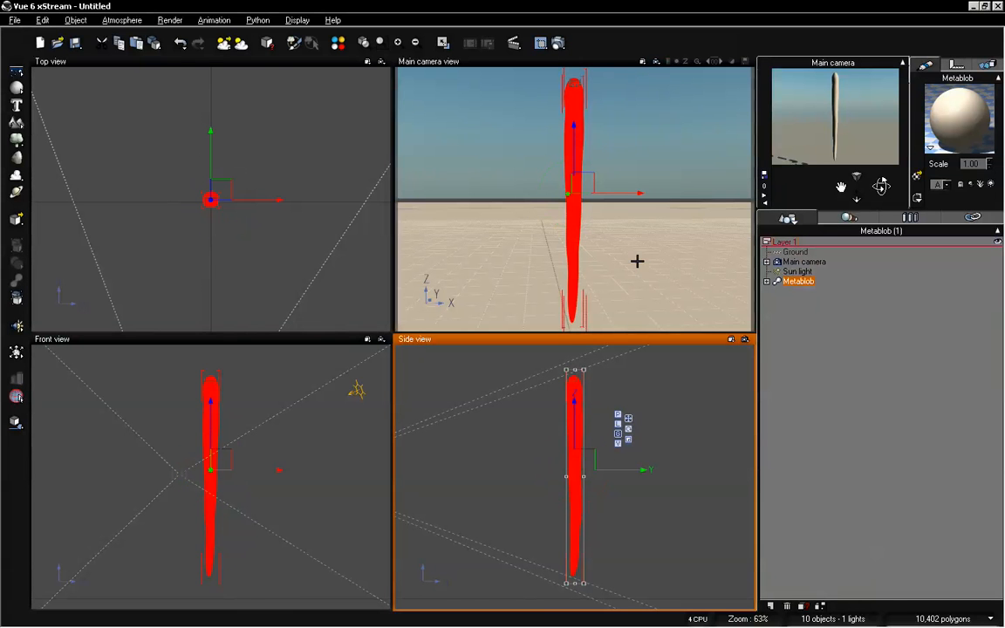
right_click(576, 132)
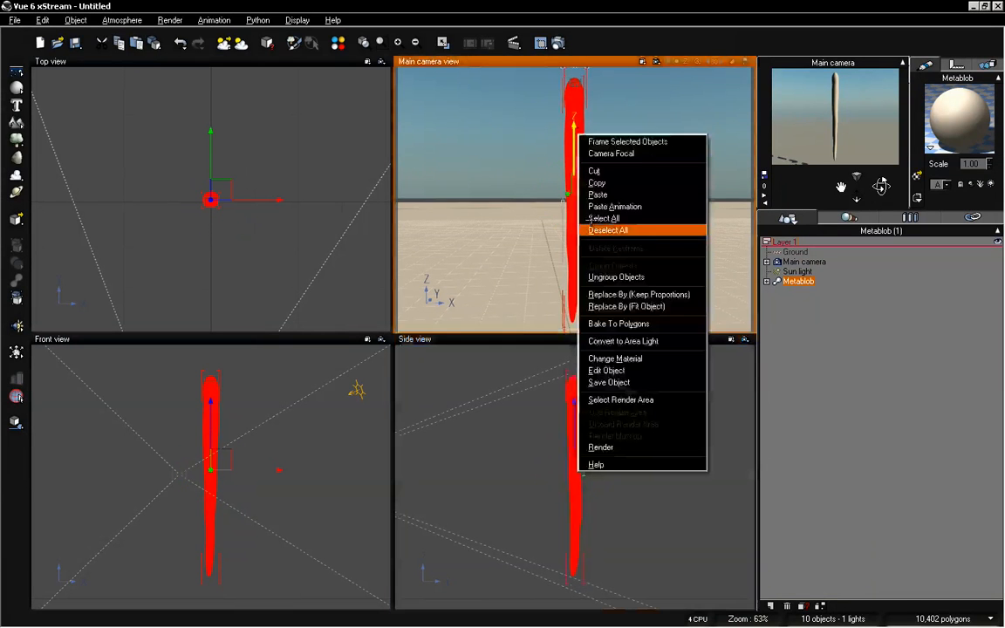
click(598, 324)
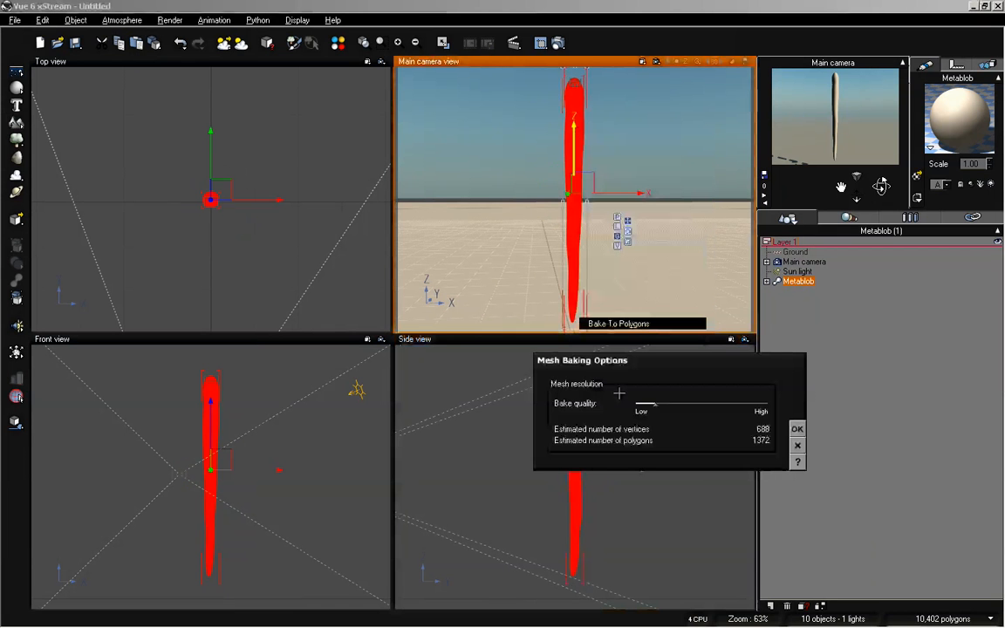
drag(634, 358, 536, 273)
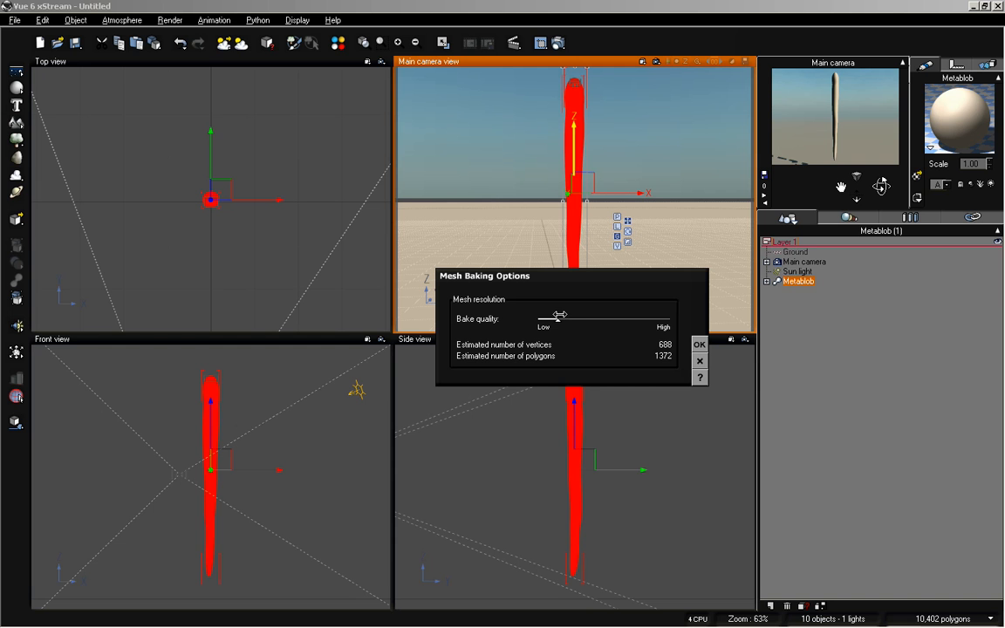
drag(559, 315, 545, 319)
drag(545, 318, 545, 320)
drag(545, 322, 540, 317)
click(546, 325)
click(699, 344)
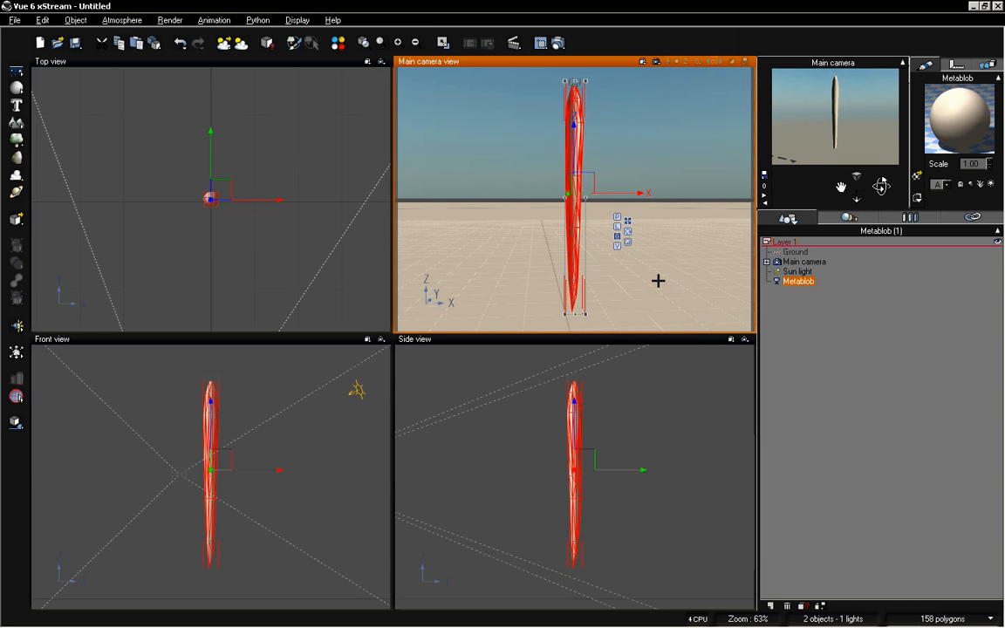
Step: Move the camera closer to inspect the coarse baked column, and undo the camera move and the bake
drag(859, 206, 841, 182)
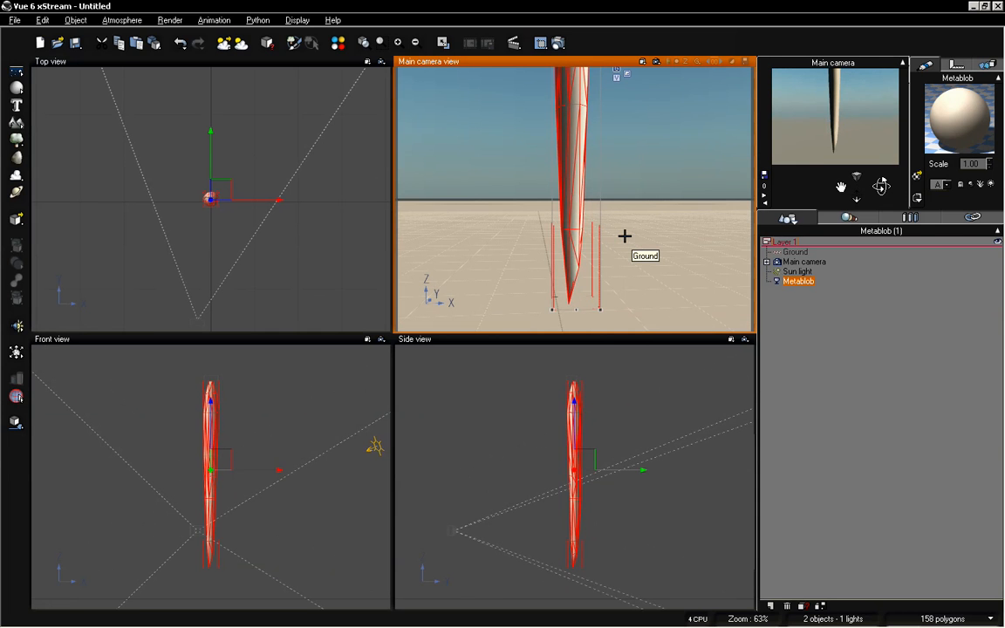
key(ctrl+z)
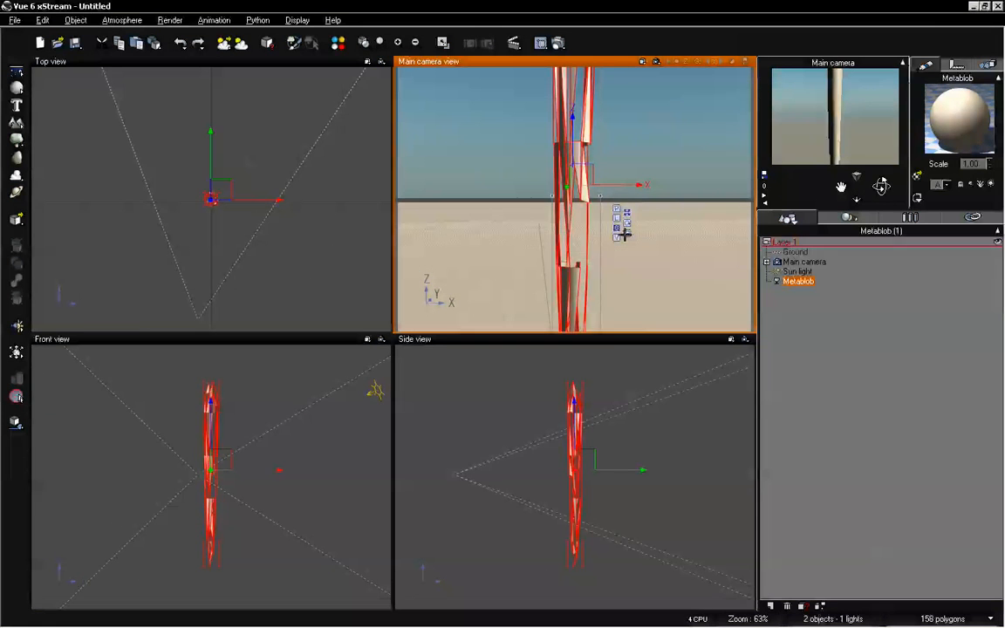
key(ctrl+z)
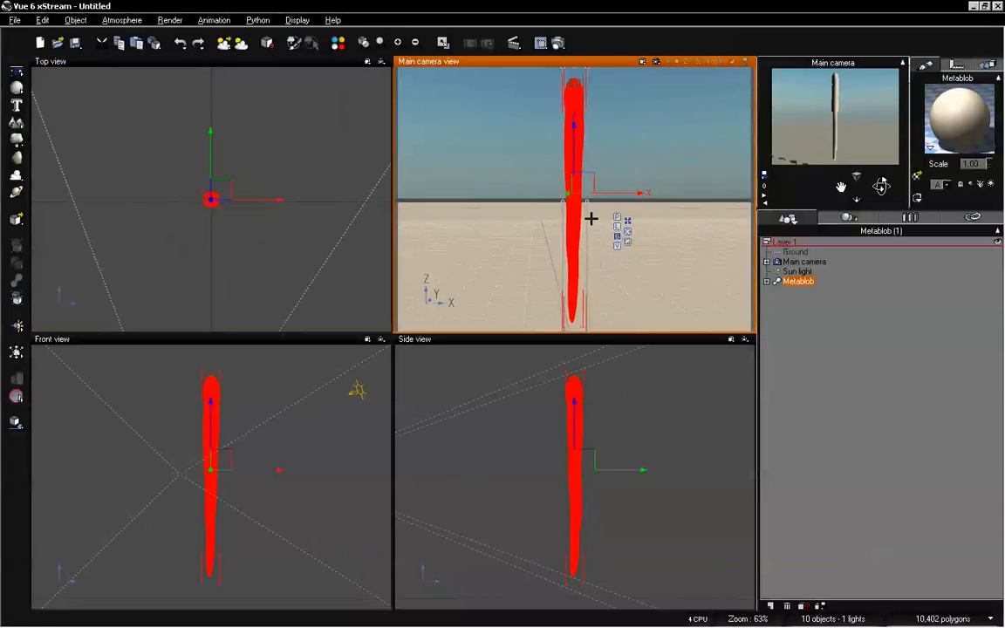
Step: Bake the restored metablob to polygons at a moderately low bake quality and select the resulting mesh
right_click(576, 220)
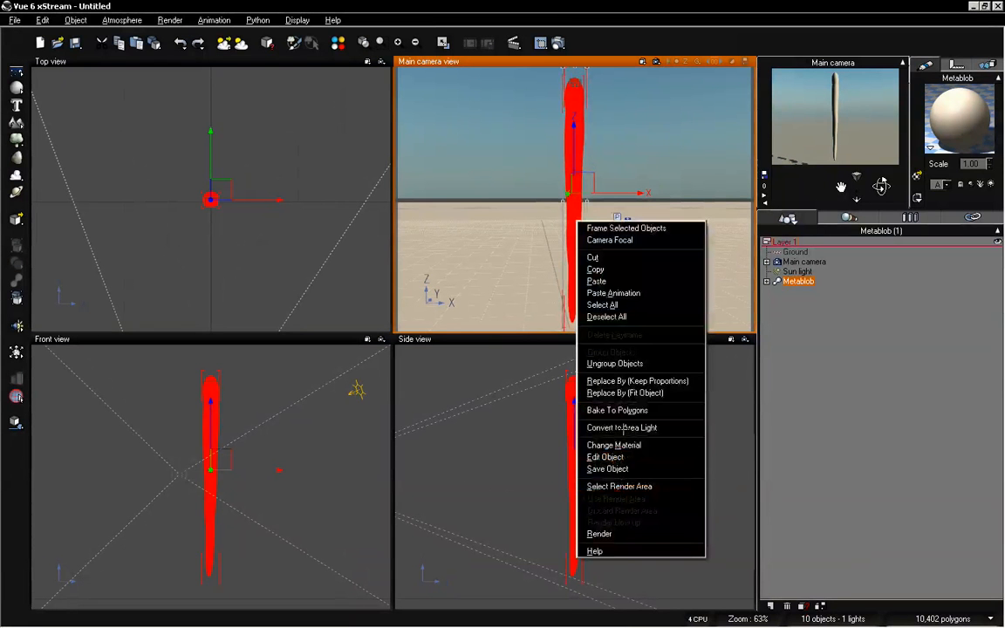
click(616, 410)
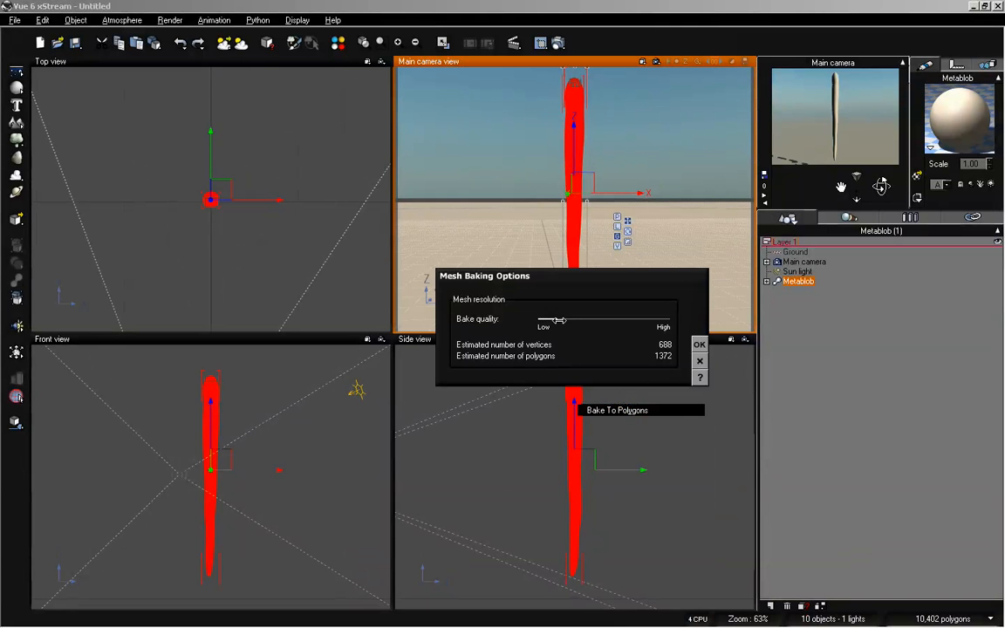
click(699, 345)
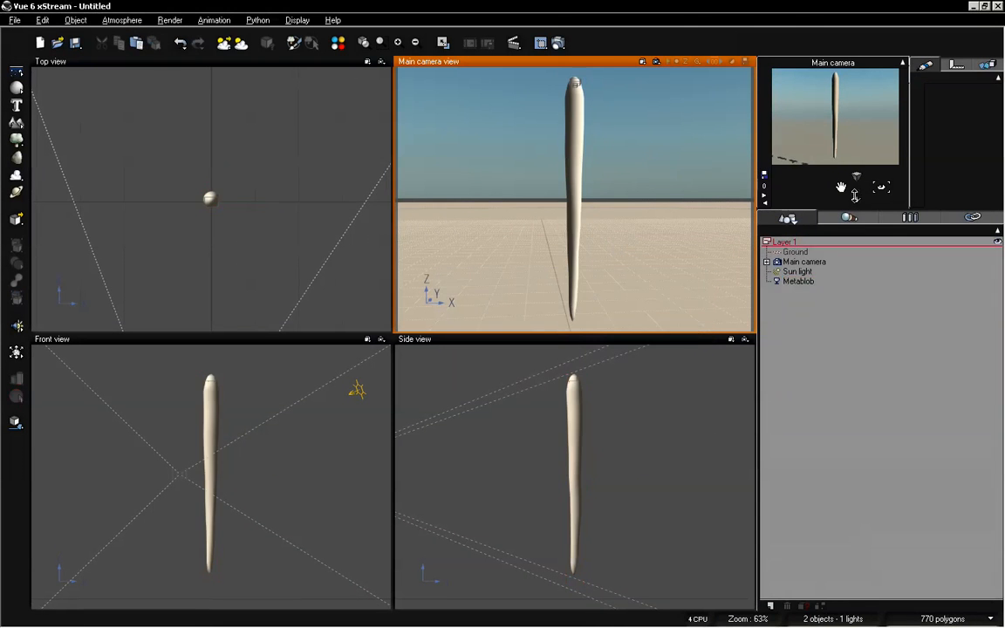
click(798, 281)
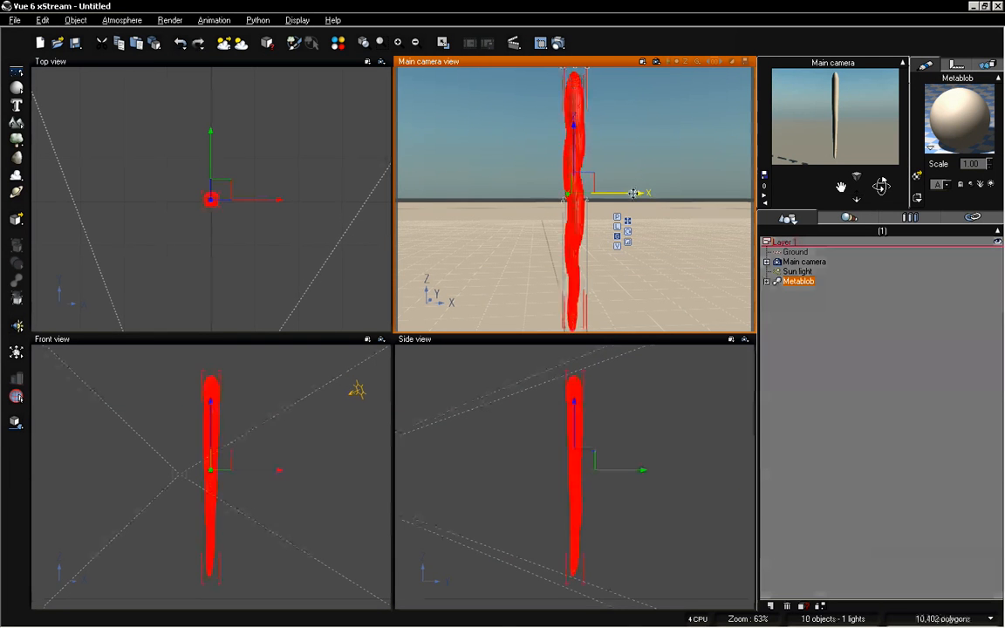
Step: Bake the metablob to polygons again with the bake quality lowered to about 665 estimated polygons
right_click(579, 146)
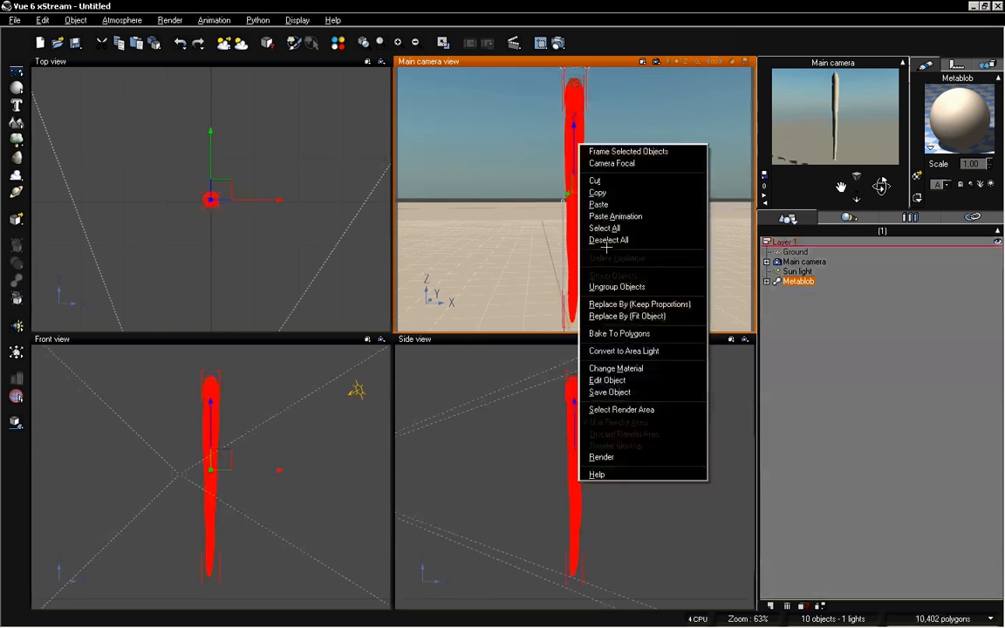
click(597, 332)
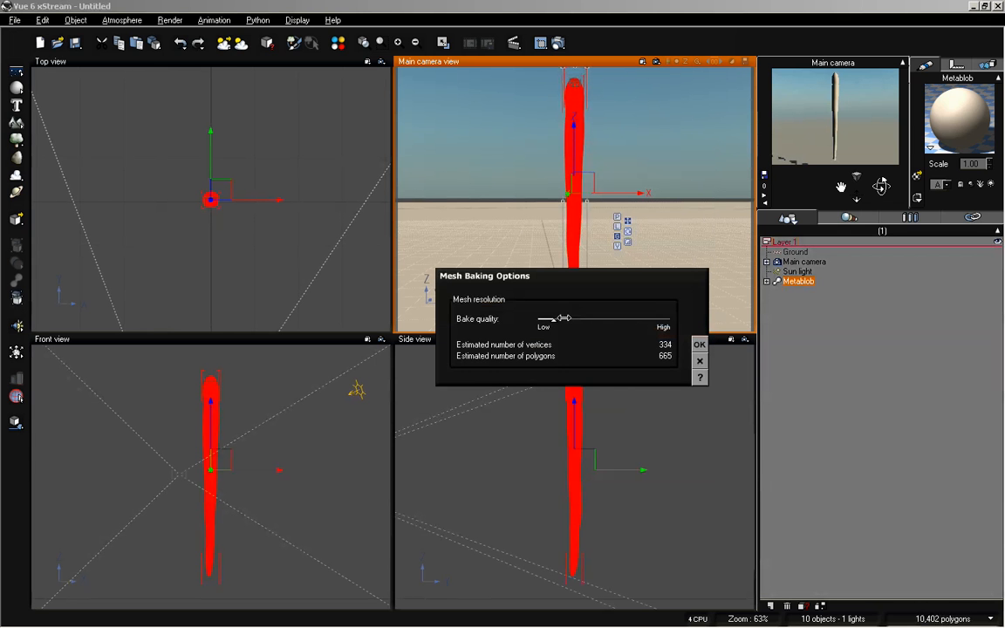
click(697, 343)
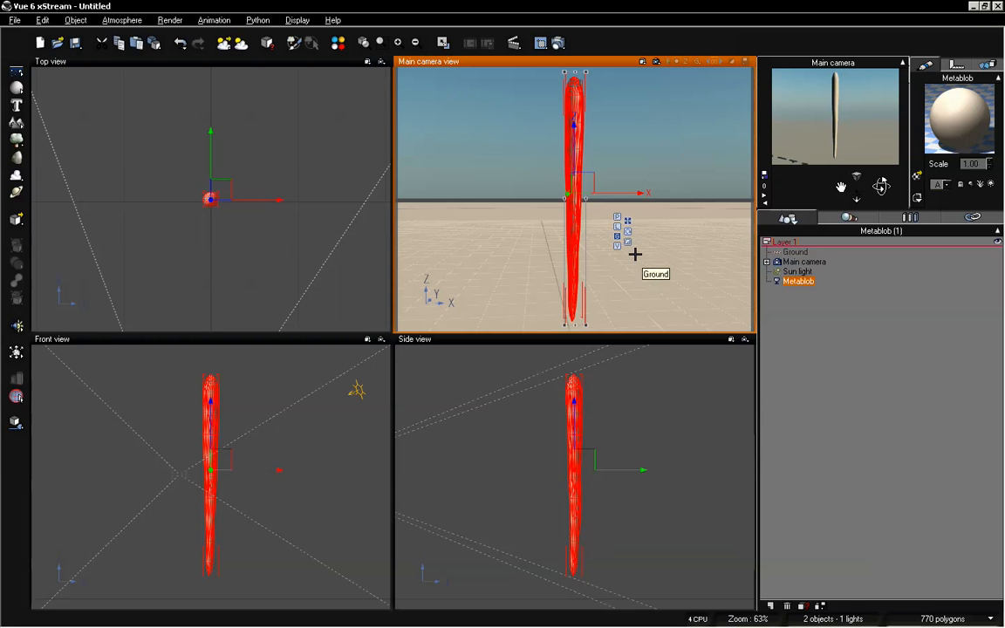
Step: Bake the metablob to polygons with the bake quality reduced again, and undo that bake
right_click(581, 143)
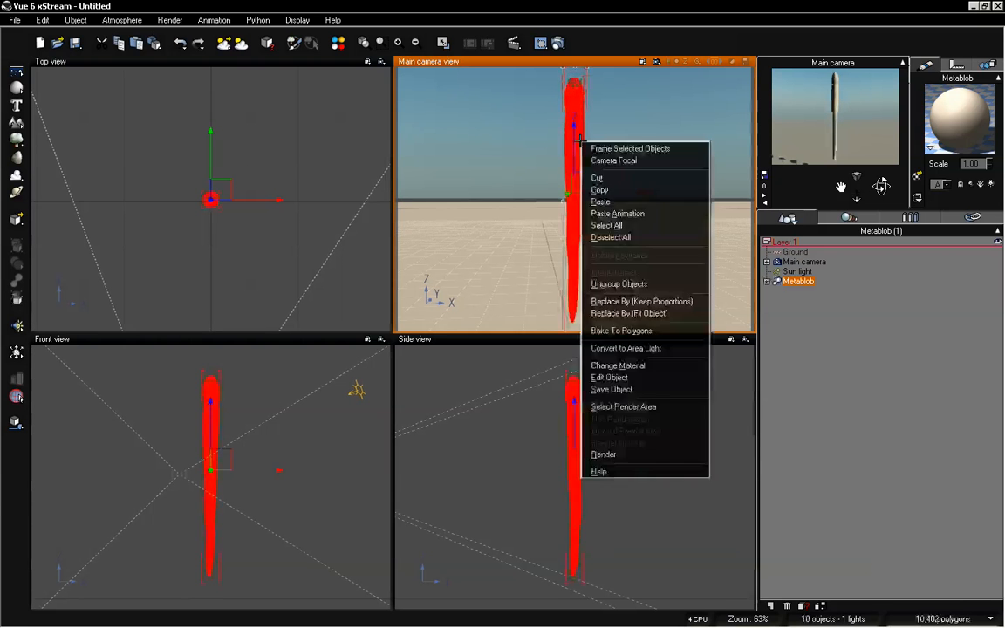
click(602, 331)
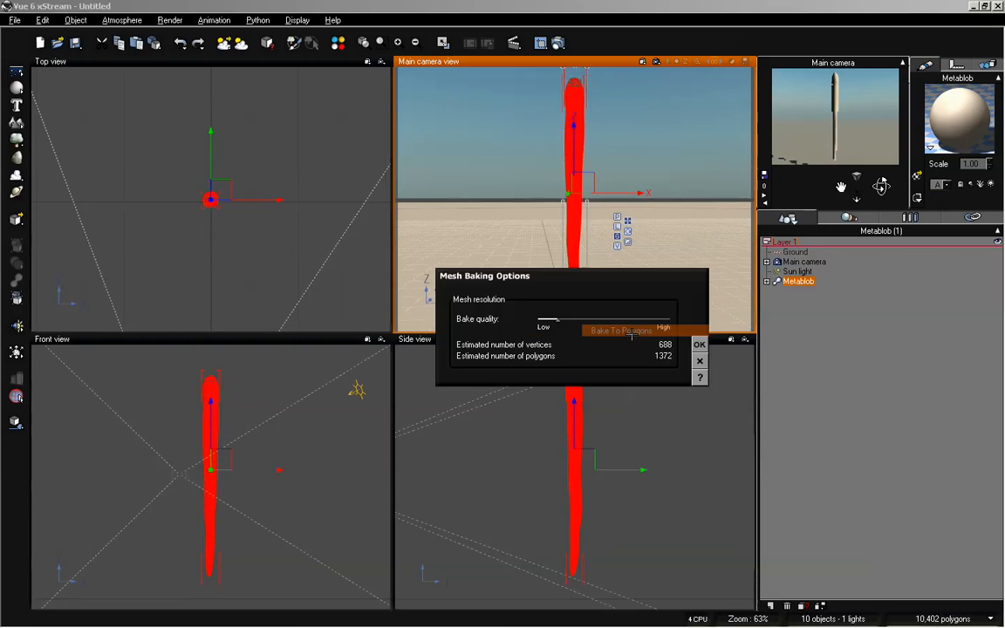
drag(561, 323, 547, 323)
click(698, 345)
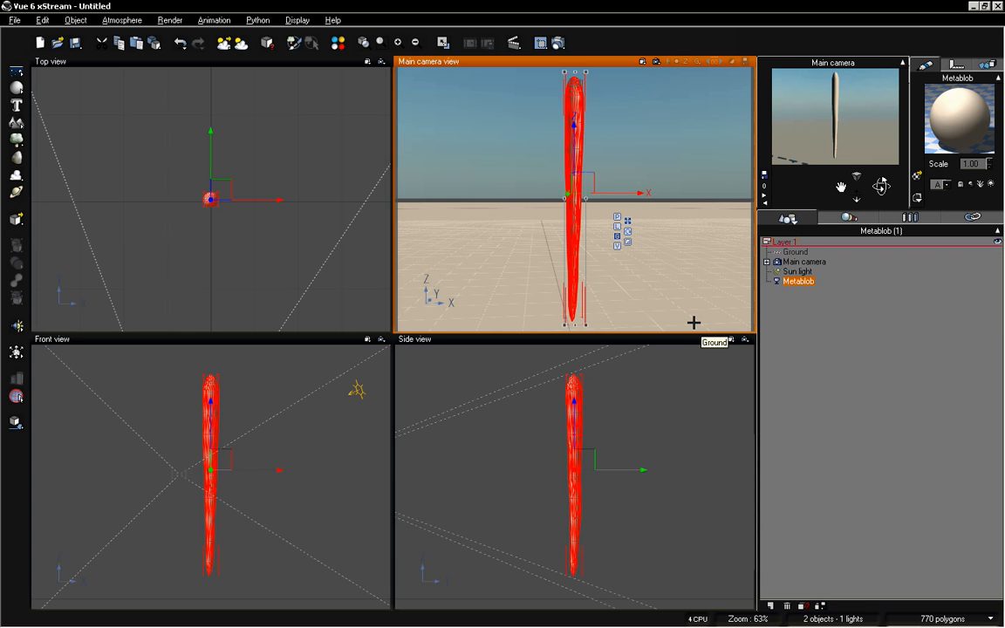
key(ctrl+z)
Step: Bake the metablob to polygons with the bake quality near its minimum, about 171 estimated polygons
right_click(584, 145)
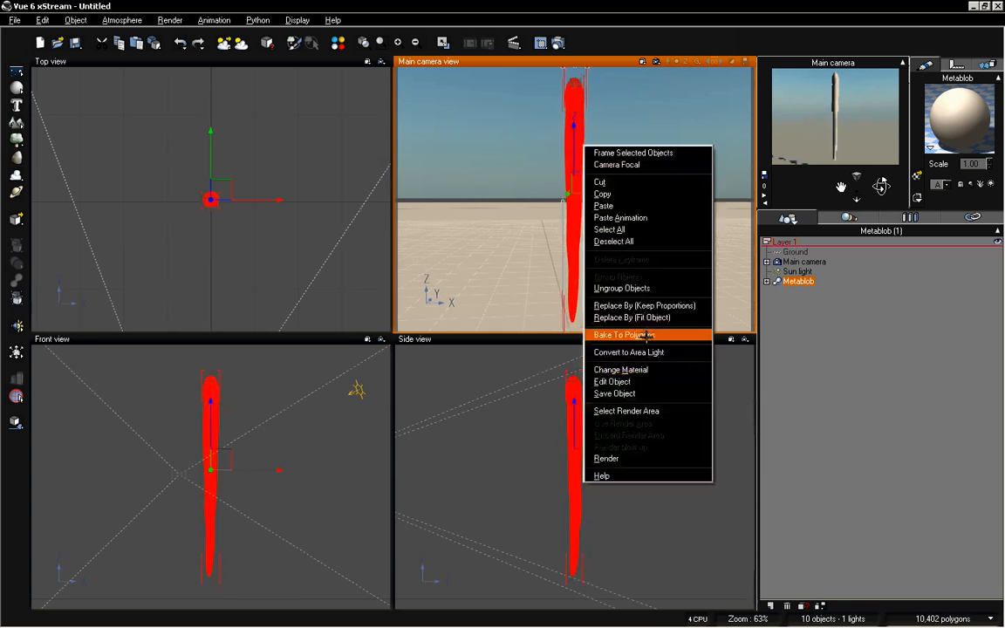
click(611, 335)
drag(556, 320, 540, 320)
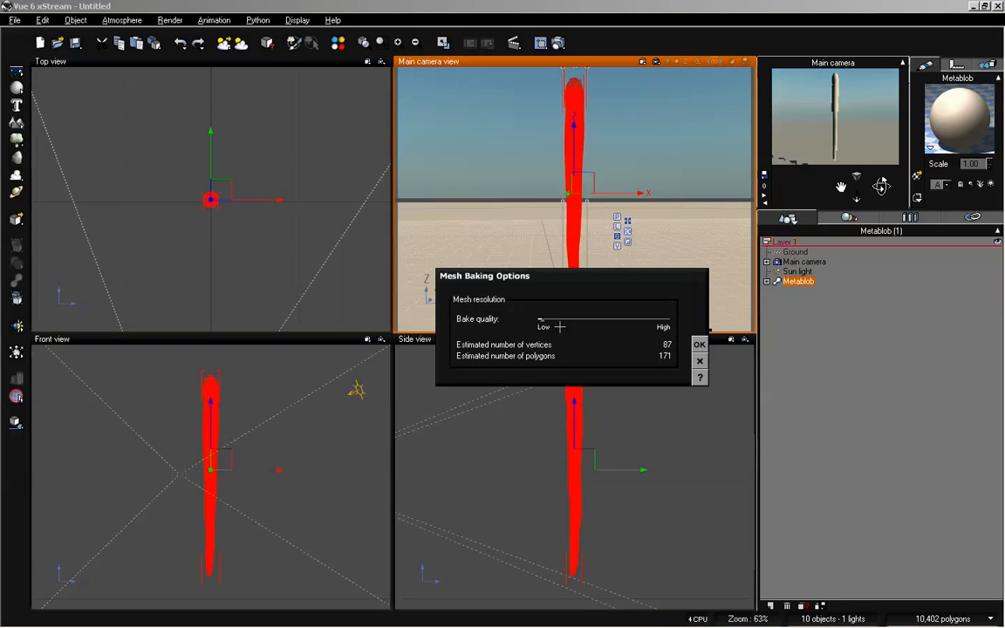
click(699, 345)
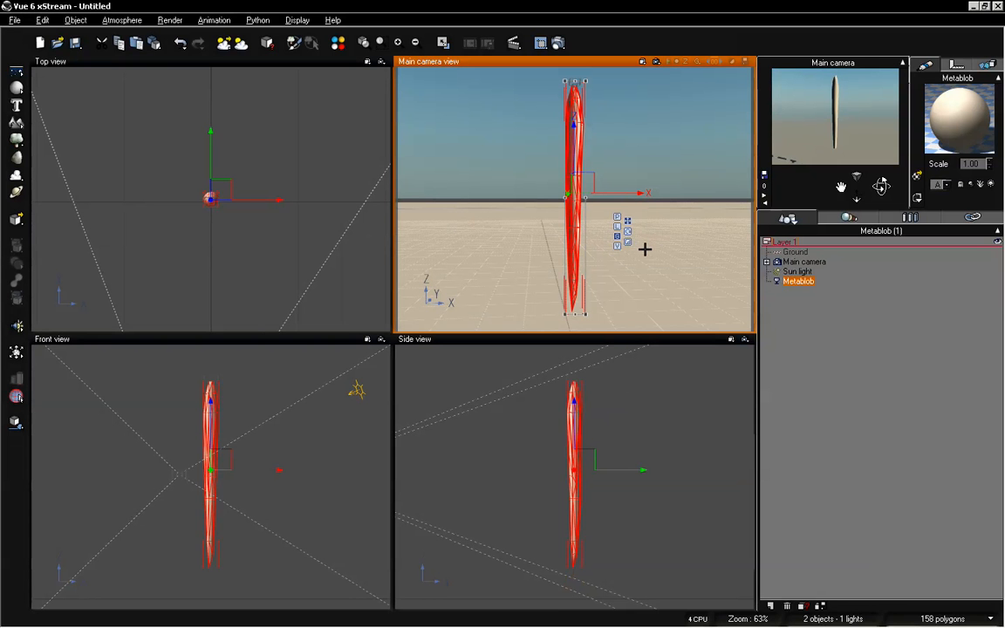
Step: Bake the restored metablob to polygons once more through the mesh baking options
right_click(572, 217)
click(602, 407)
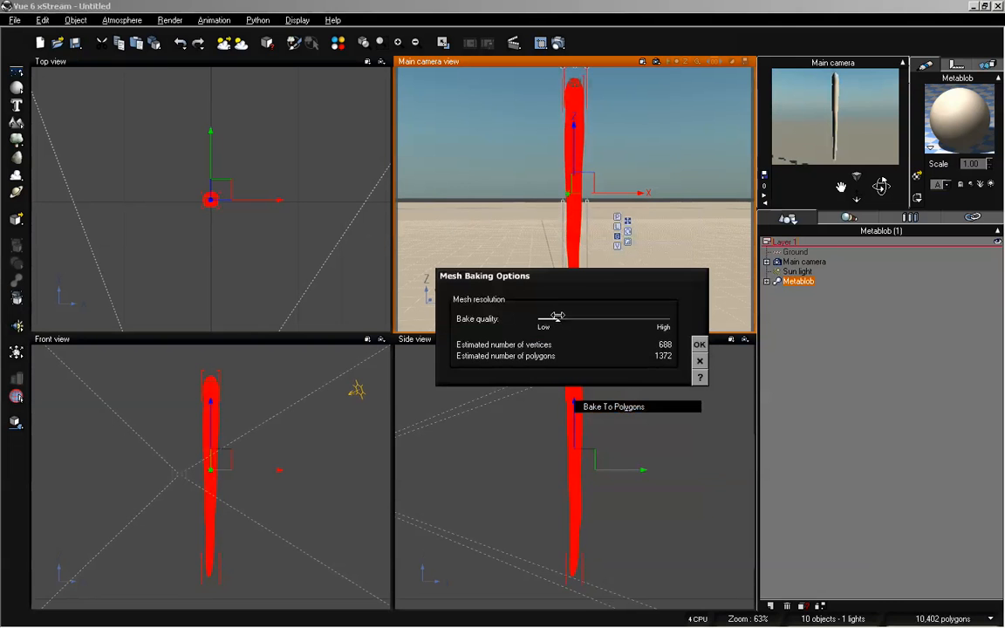
click(698, 344)
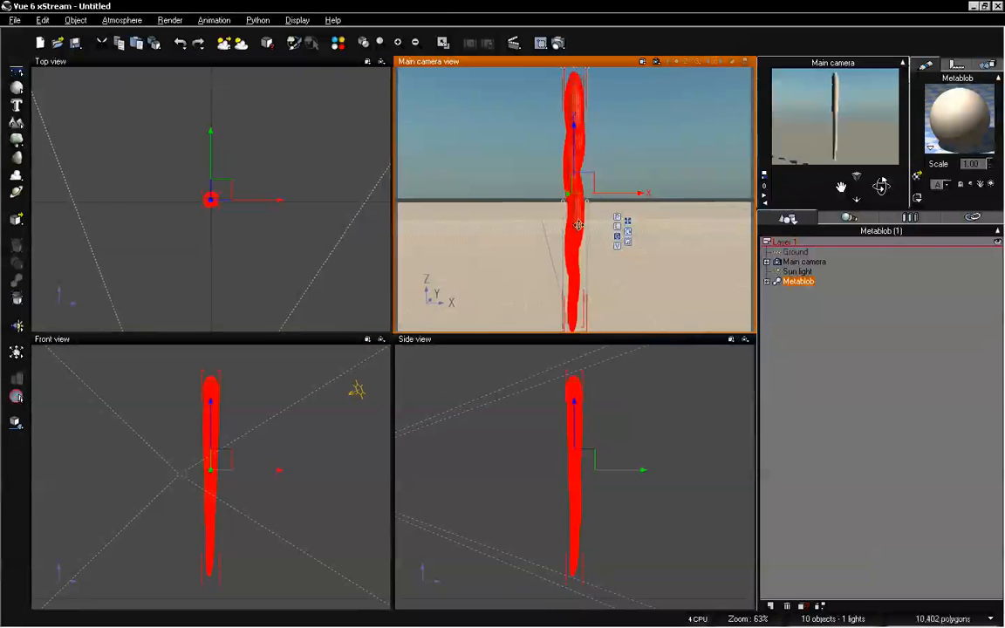
Step: Bake the metablob to a polygon mesh at a reduced bake quality of about 770 polygons and deselect it
right_click(580, 228)
click(616, 415)
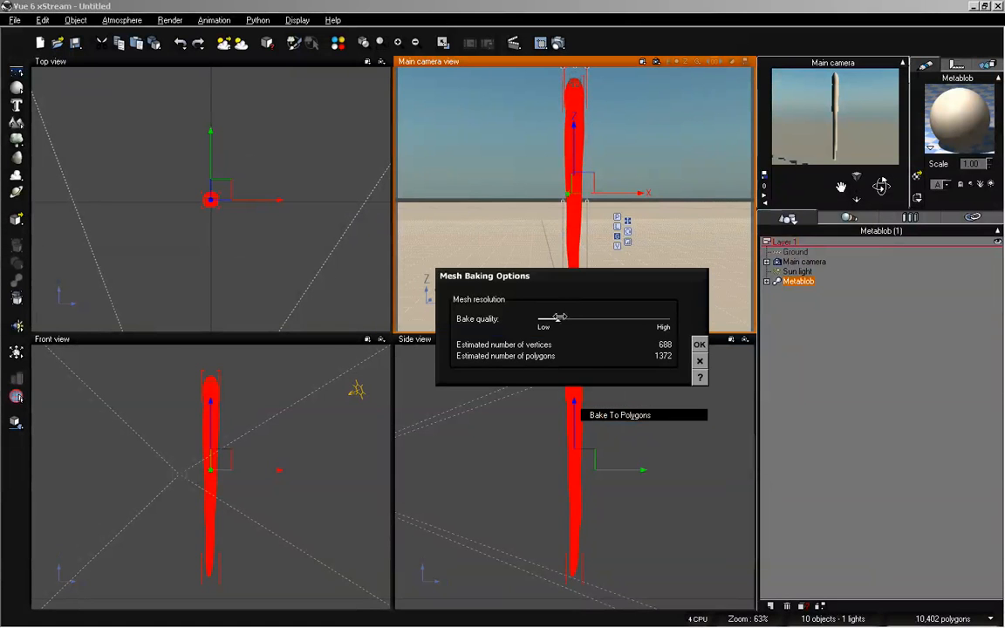
click(698, 344)
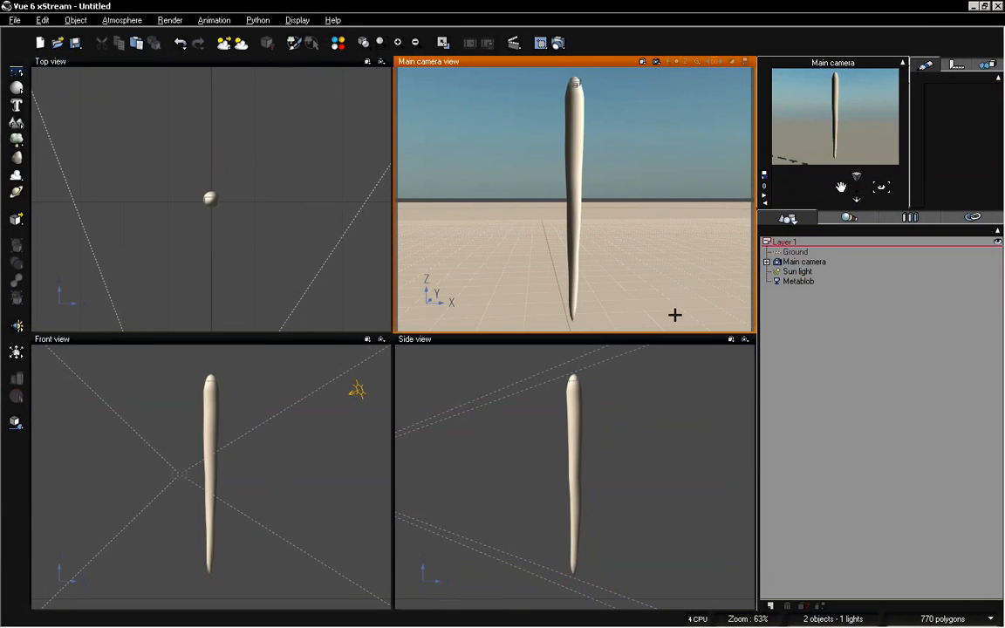
Step: Select the baked column mesh and scale it slightly in the Side view, first vertically, then in proportion
click(572, 415)
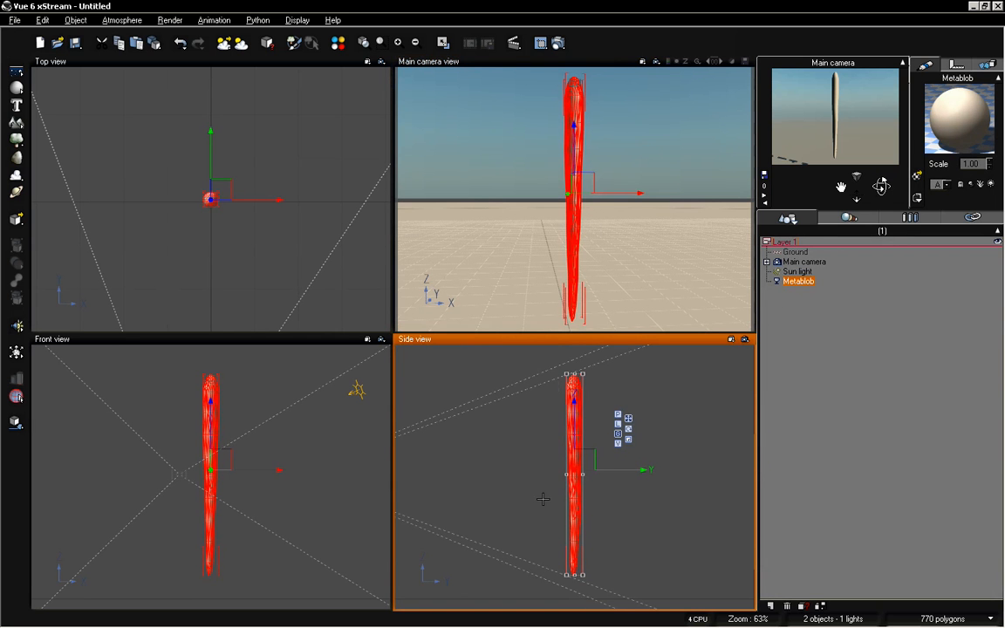
click(628, 439)
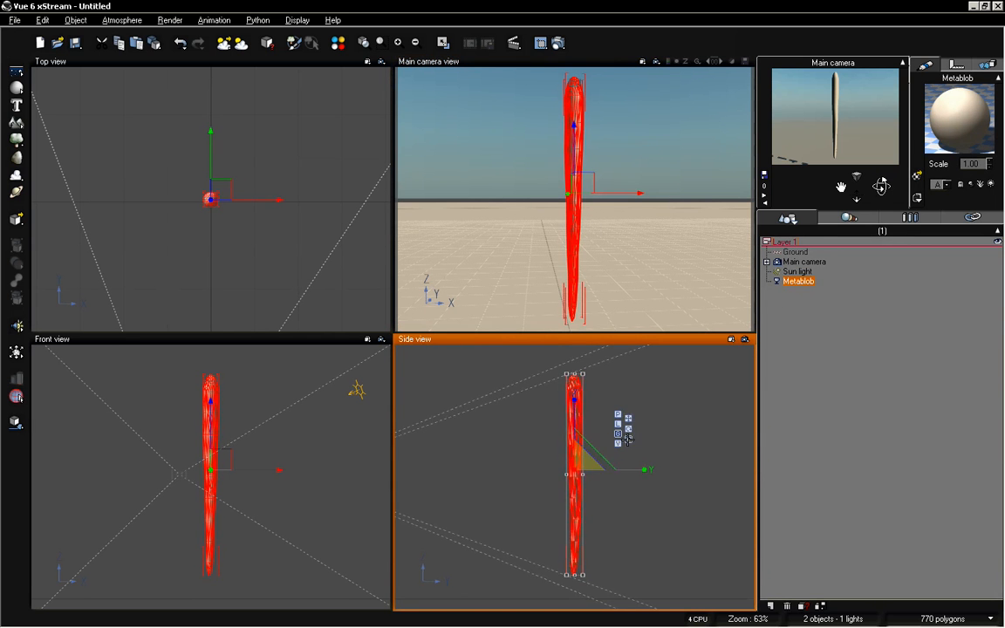
mouse_move(574, 420)
mouse_down()
mouse_move(573, 394)
mouse_move(575, 438)
mouse_move(575, 419)
mouse_up()
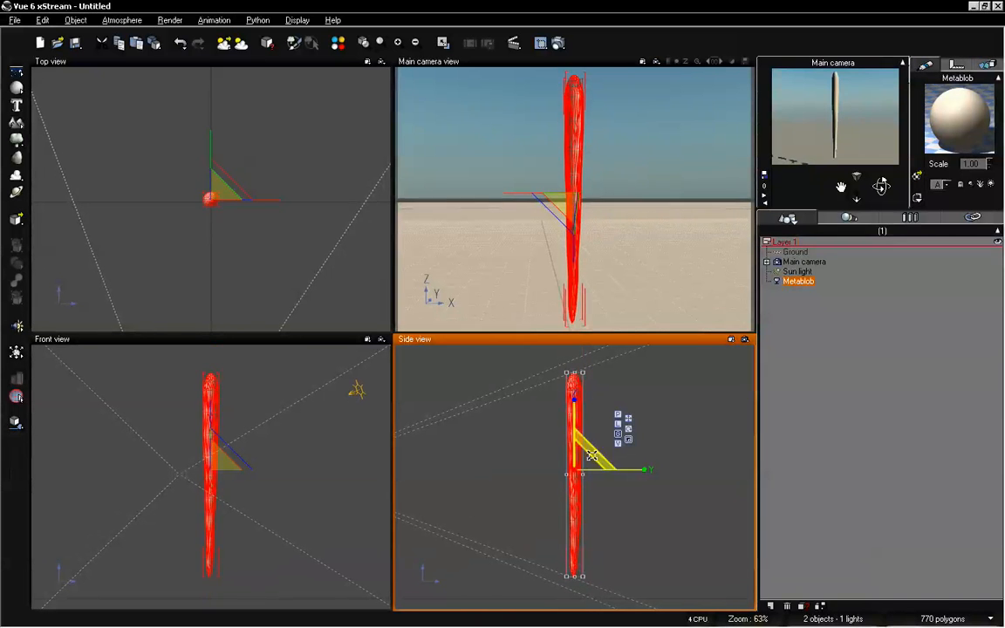
drag(591, 458, 587, 462)
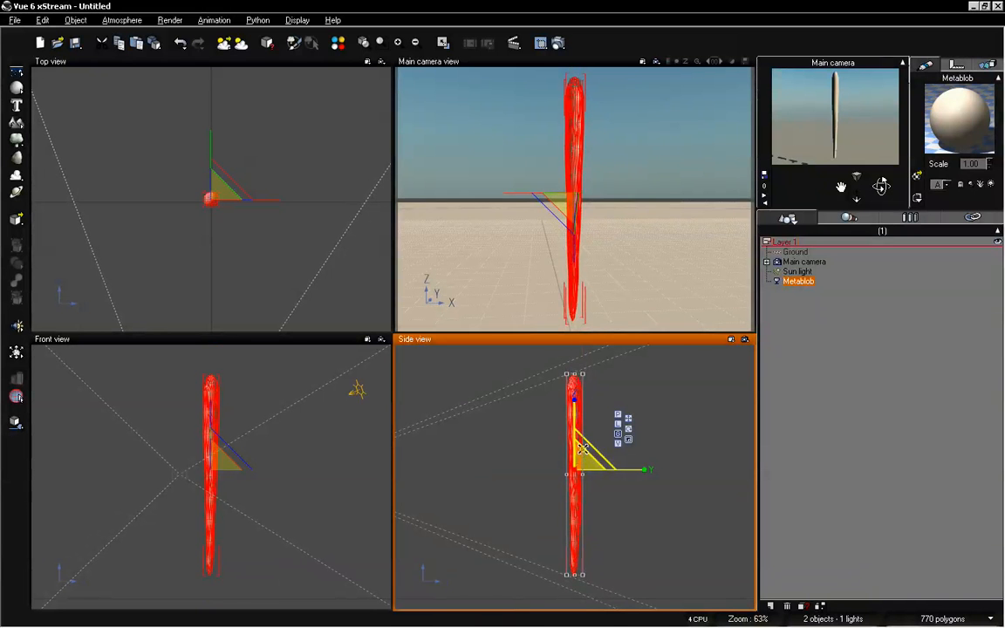
Step: Stretch the column mesh slightly taller in the Side view and rename it Icicle
drag(572, 406, 572, 399)
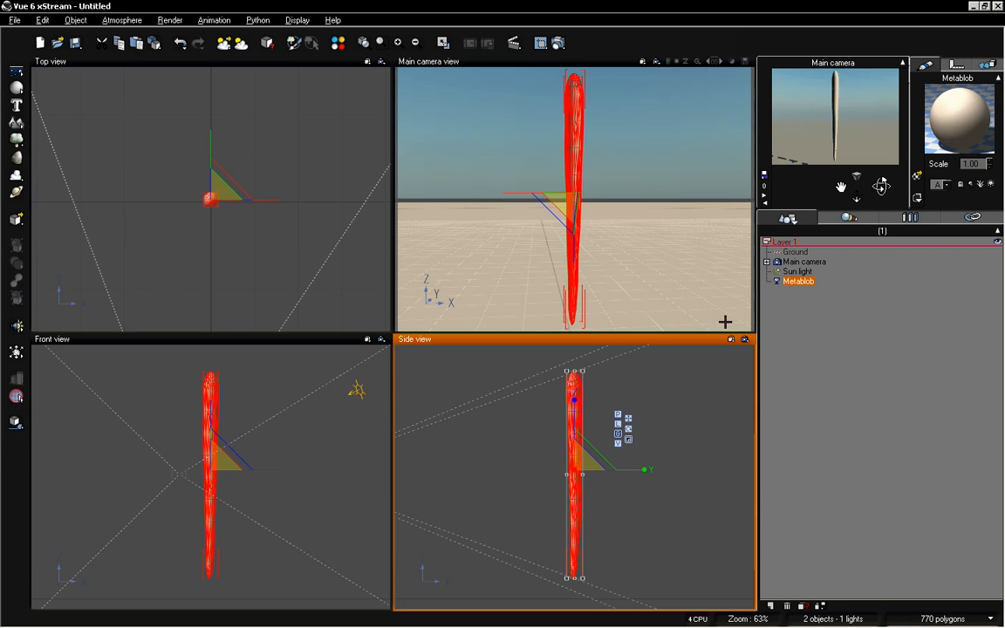
double_click(798, 281)
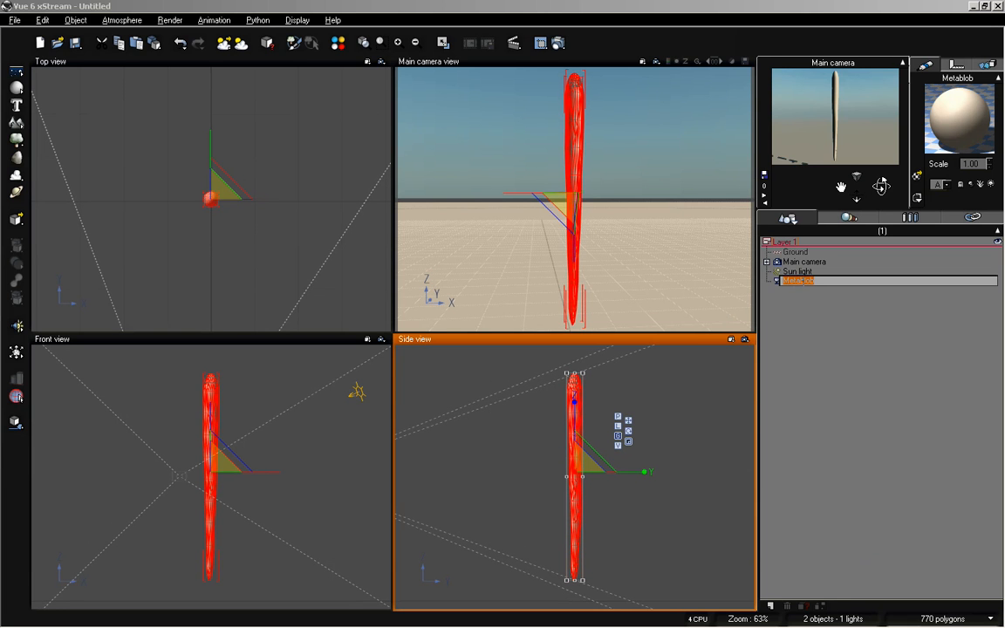
key(BackSpace)
click(812, 292)
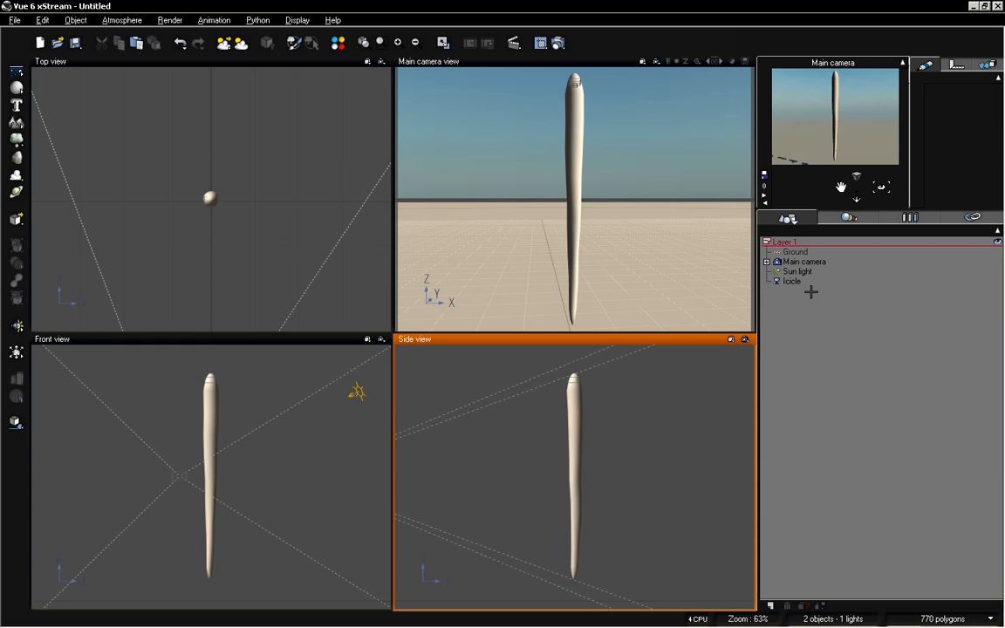
Step: Rename the Icicle mesh as Icicle_Meta
click(791, 281)
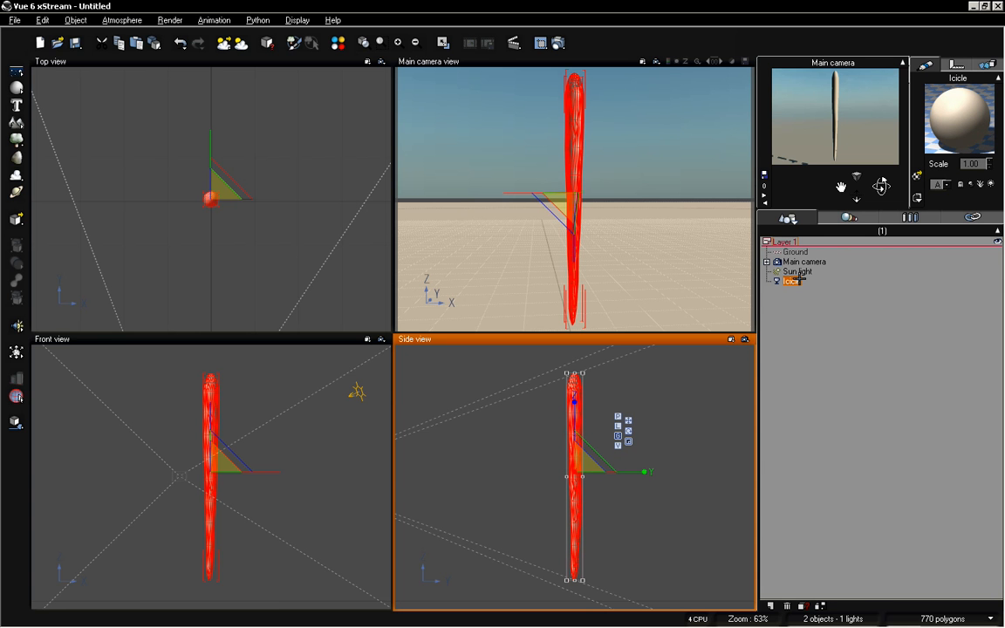
click(793, 281)
click(805, 280)
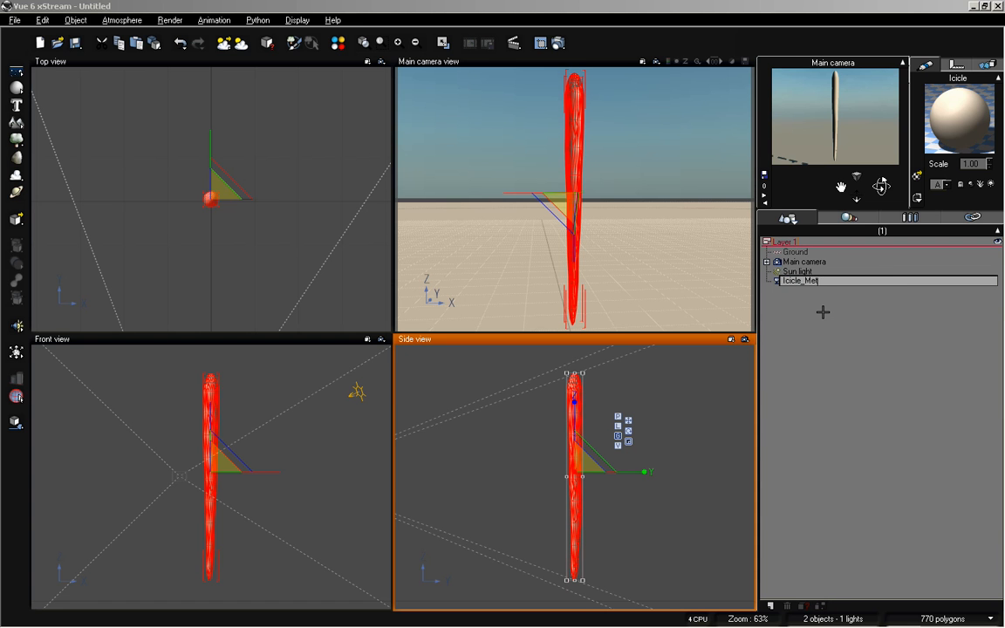
click(822, 311)
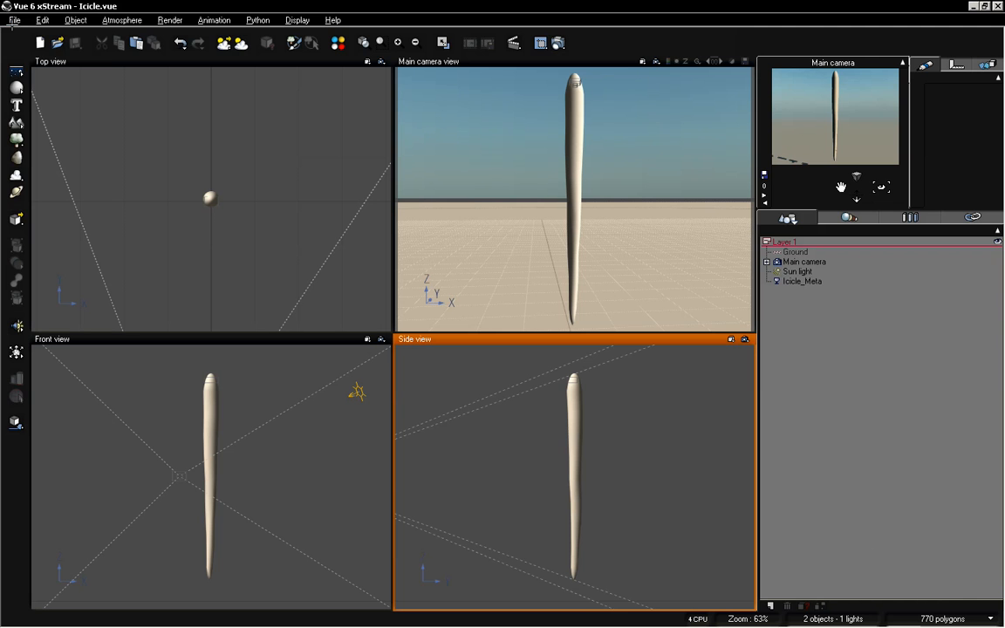
Step: Import the Icicle object from the TipnTricksV6 folder with automatic resizing, without decimating or centering it
click(13, 22)
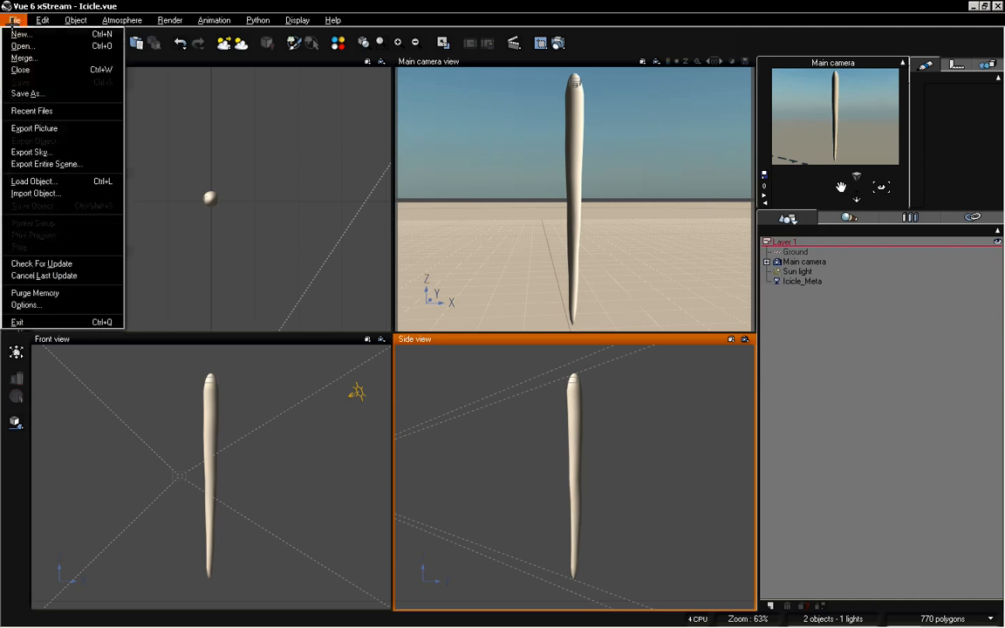
click(42, 193)
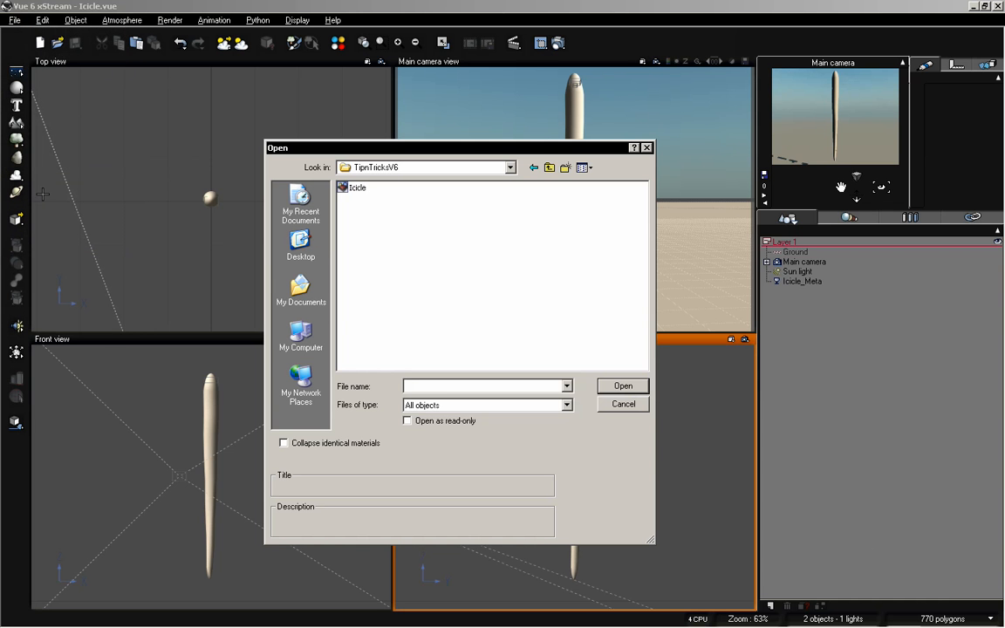
click(353, 188)
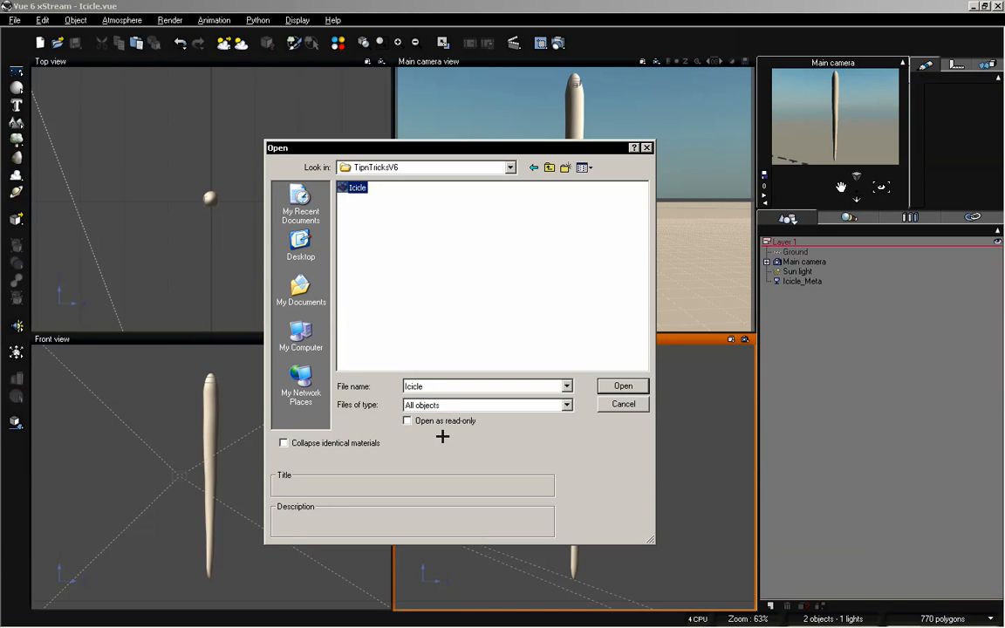
click(621, 384)
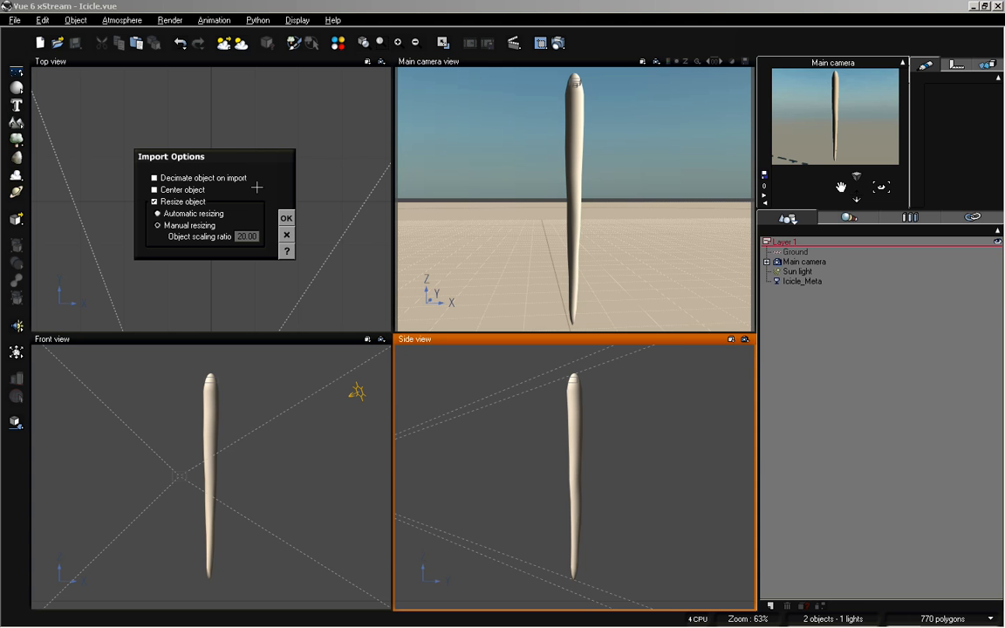
drag(263, 161, 270, 162)
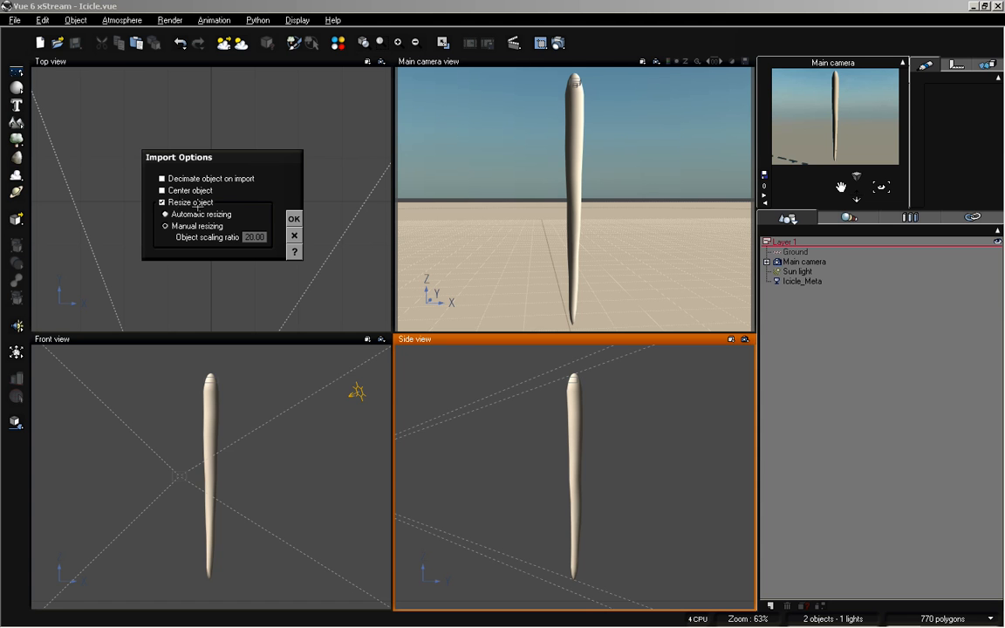
click(291, 217)
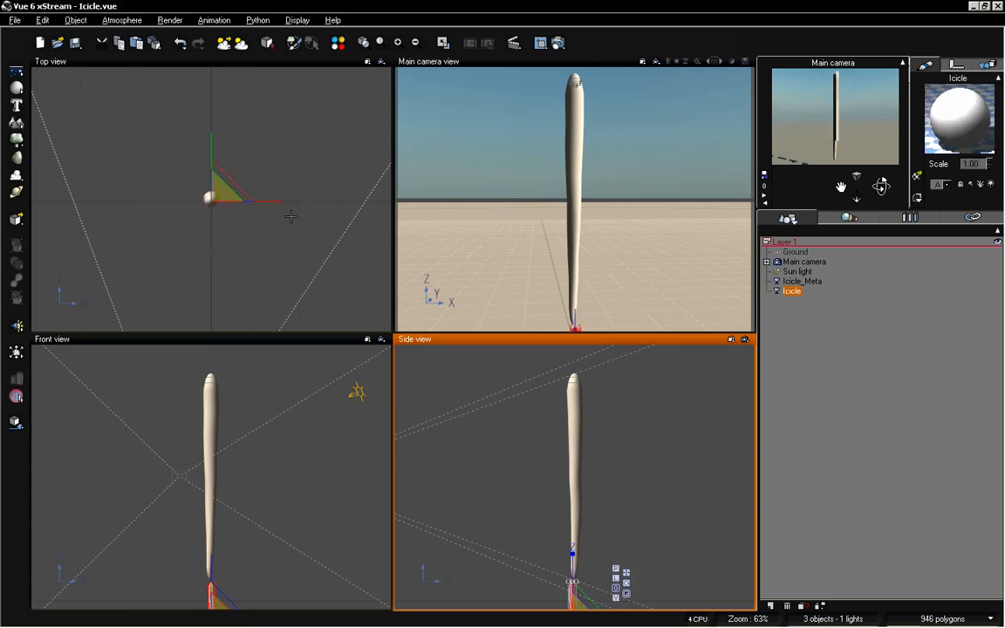
Step: Raise the imported Icicle in the Front view and place it beside the Icicle_Meta column
right_drag(260, 539, 266, 446)
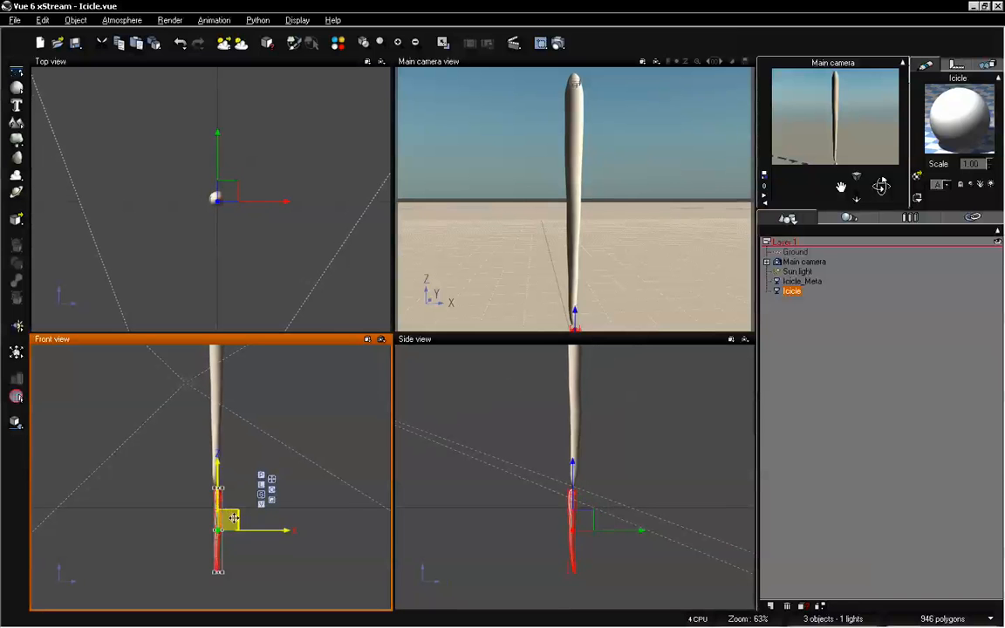
drag(228, 521, 271, 399)
click(945, 327)
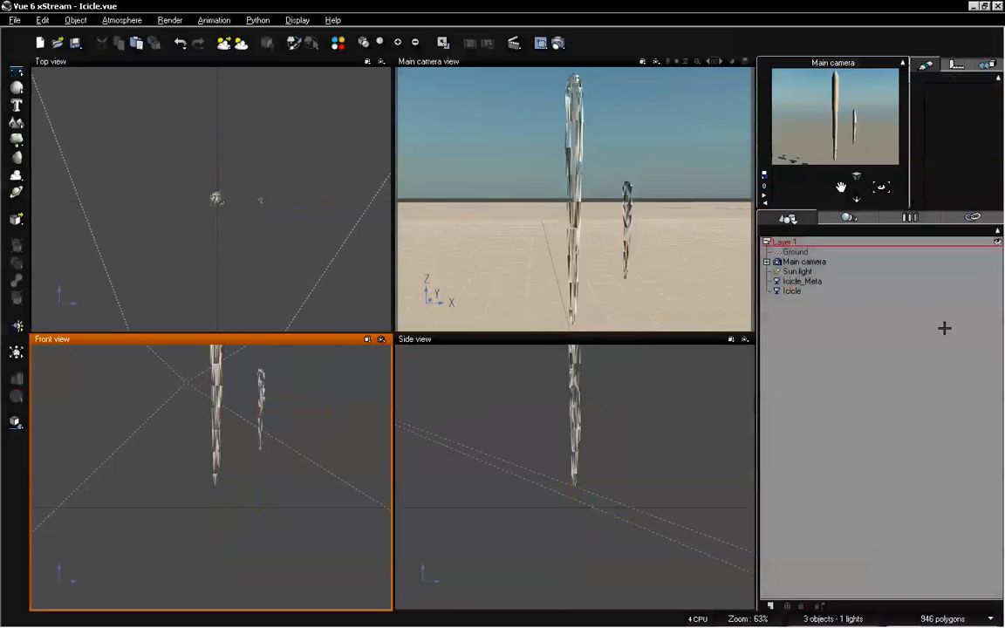
Step: Frame both icicles with the main camera and render to screen at Final quality and 800x600, closing the render display when finished
drag(857, 193, 858, 214)
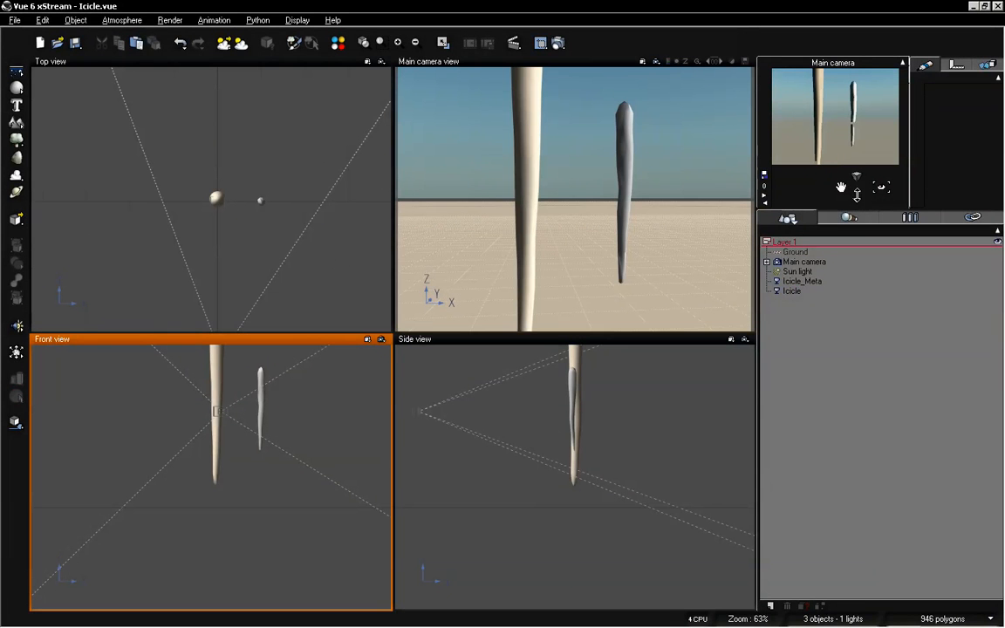
drag(841, 187, 841, 187)
key(ctrl+F9)
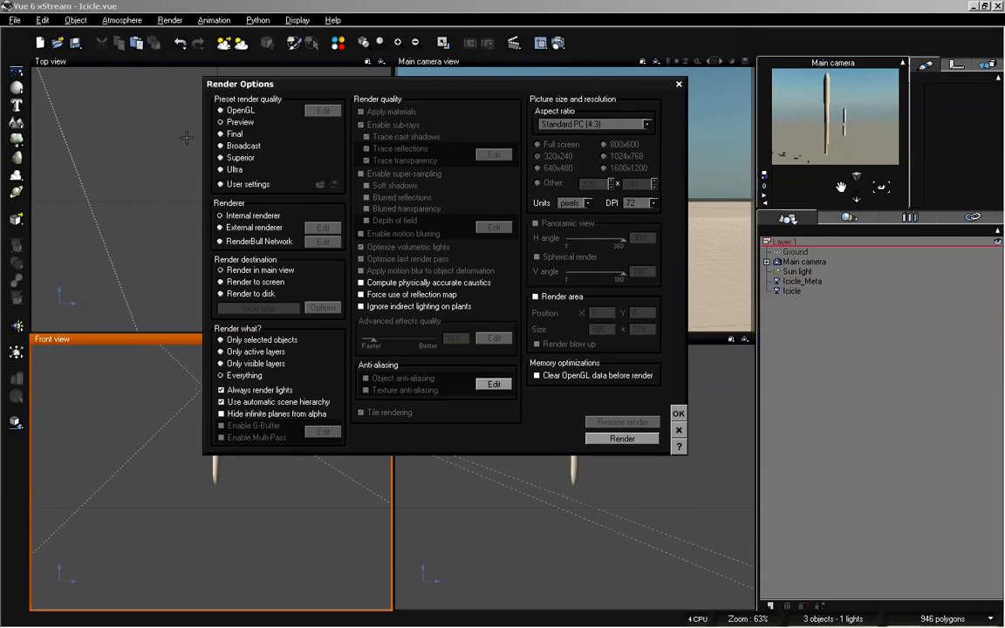
click(223, 133)
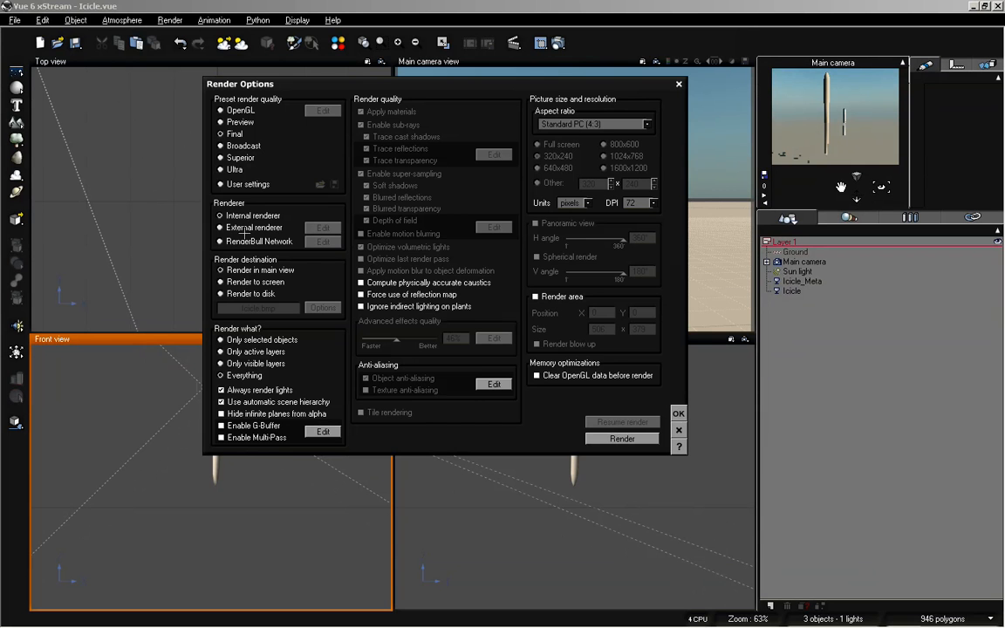
click(244, 282)
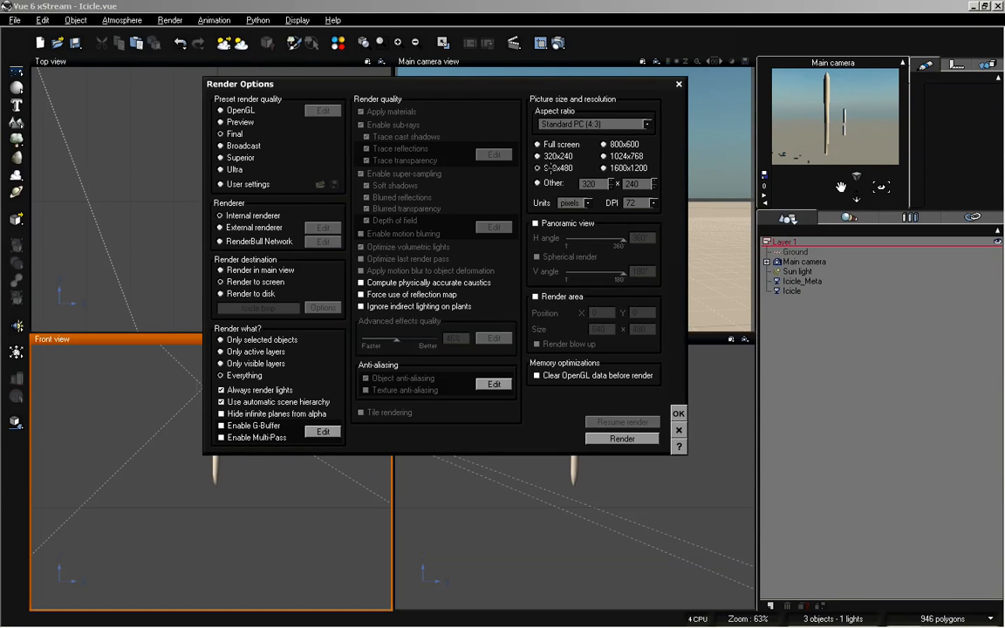
click(623, 437)
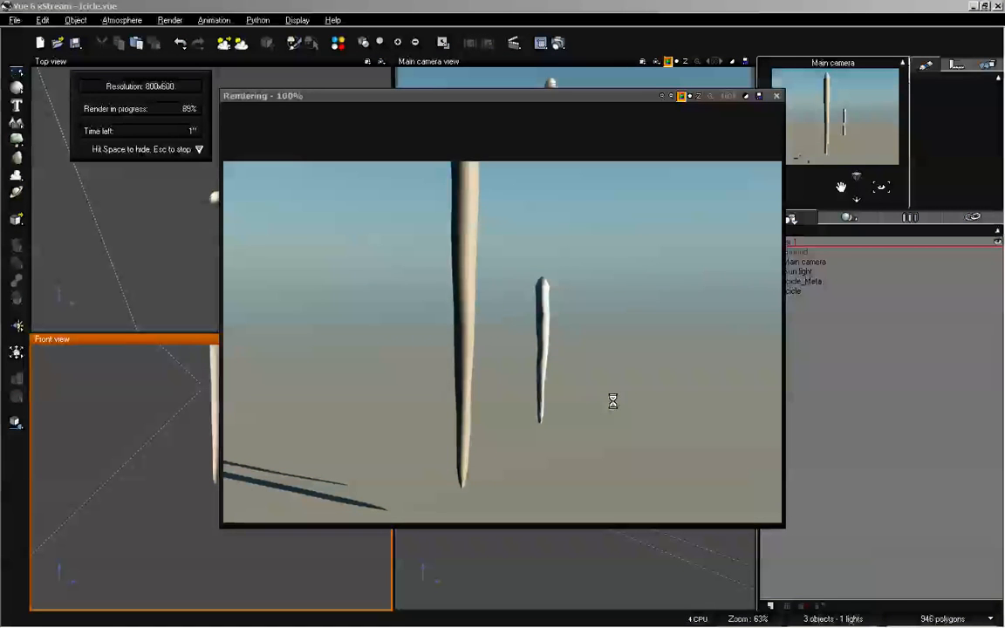
click(609, 350)
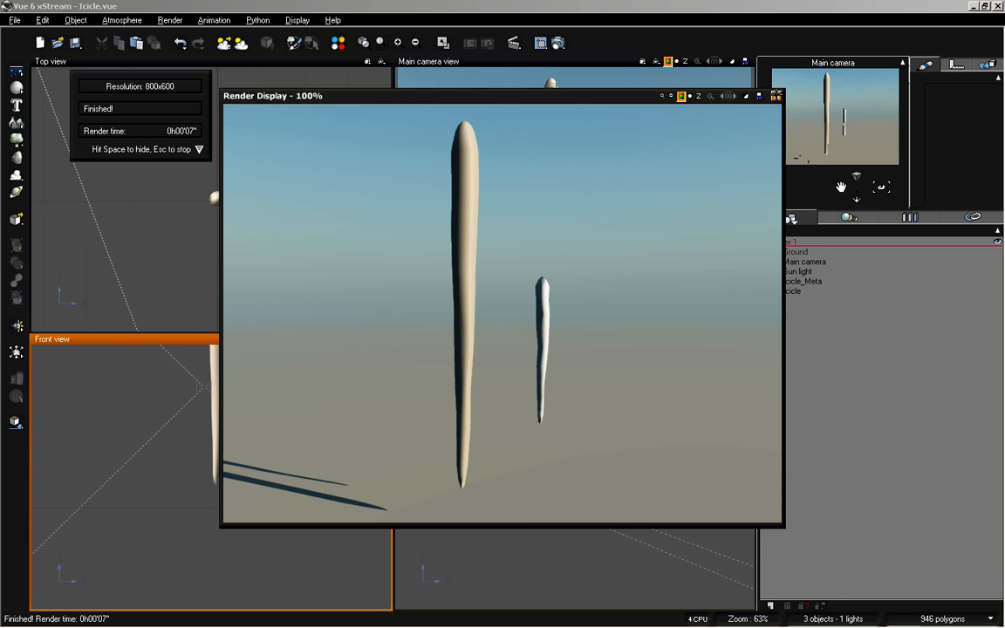
key(space)
click(554, 174)
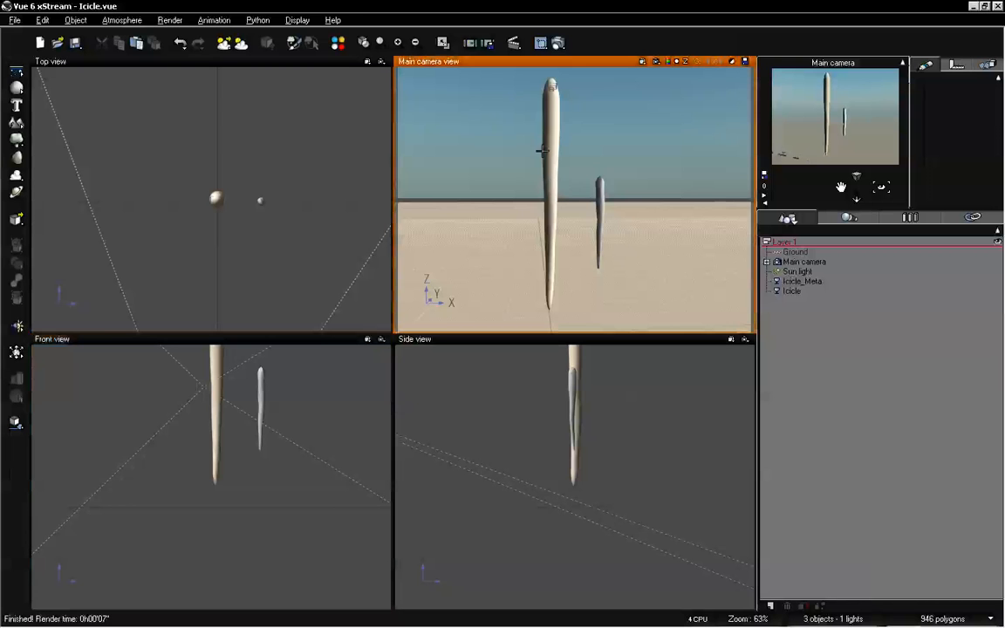
Step: Delete the Icicle_Meta column and undo the deletion
click(543, 145)
click(604, 237)
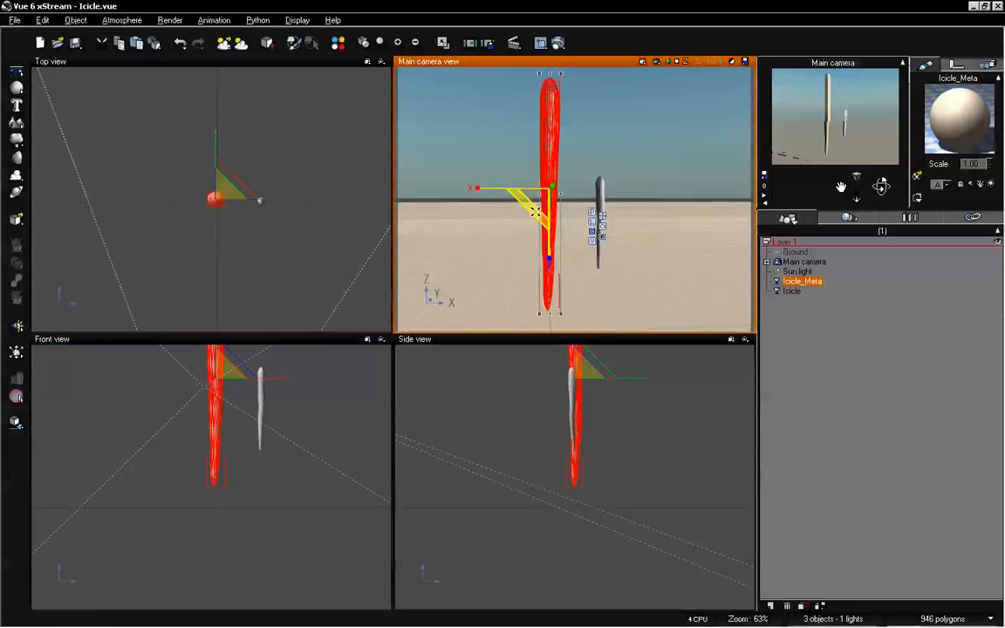
key(Delete)
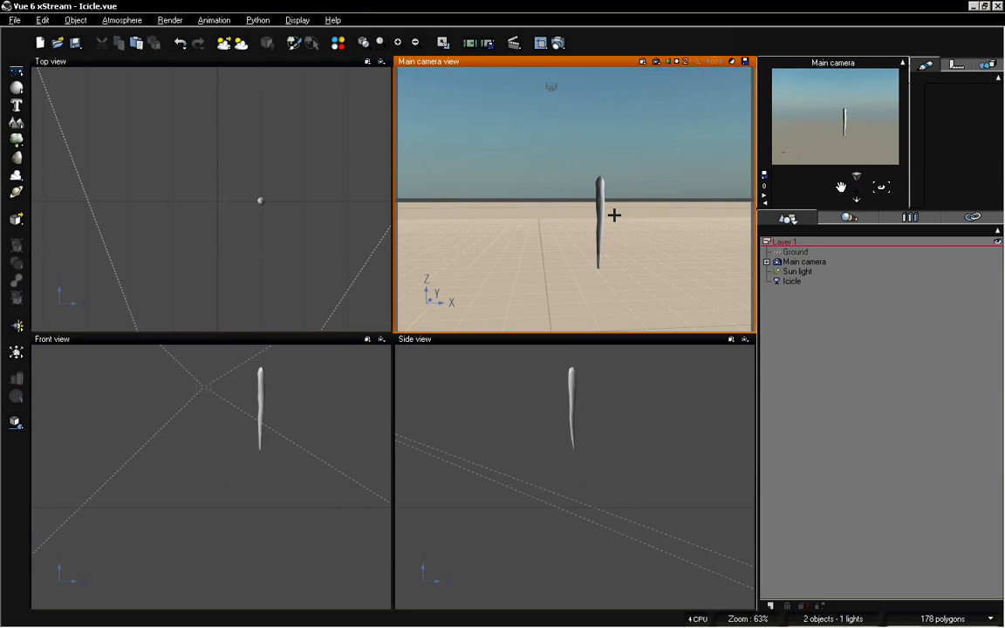
key(ctrl+z)
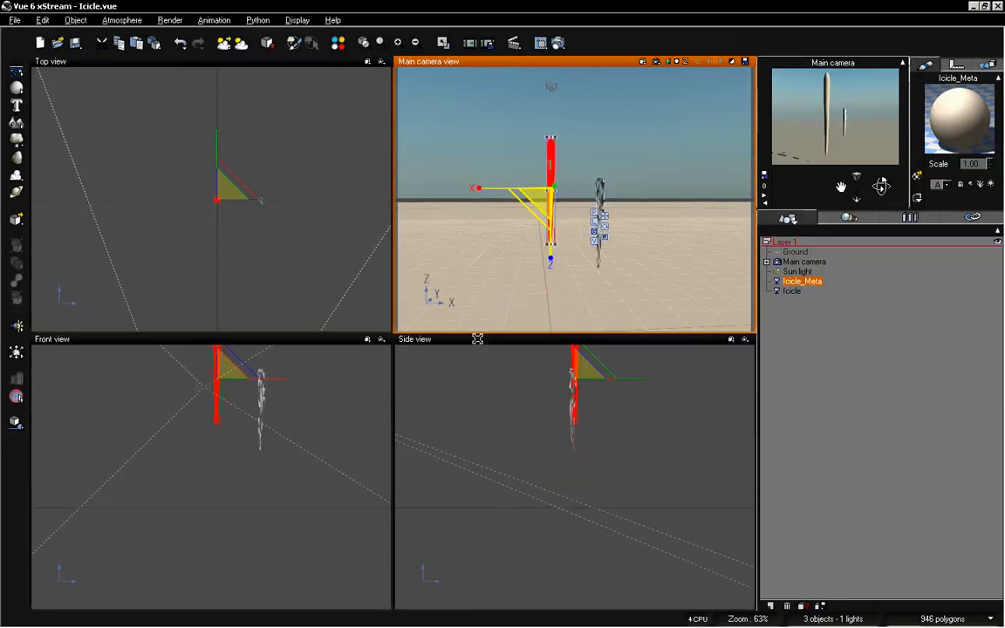
Step: Shrink the Icicle_Meta column and lower it until its top is level with the imported Icicle
click(603, 217)
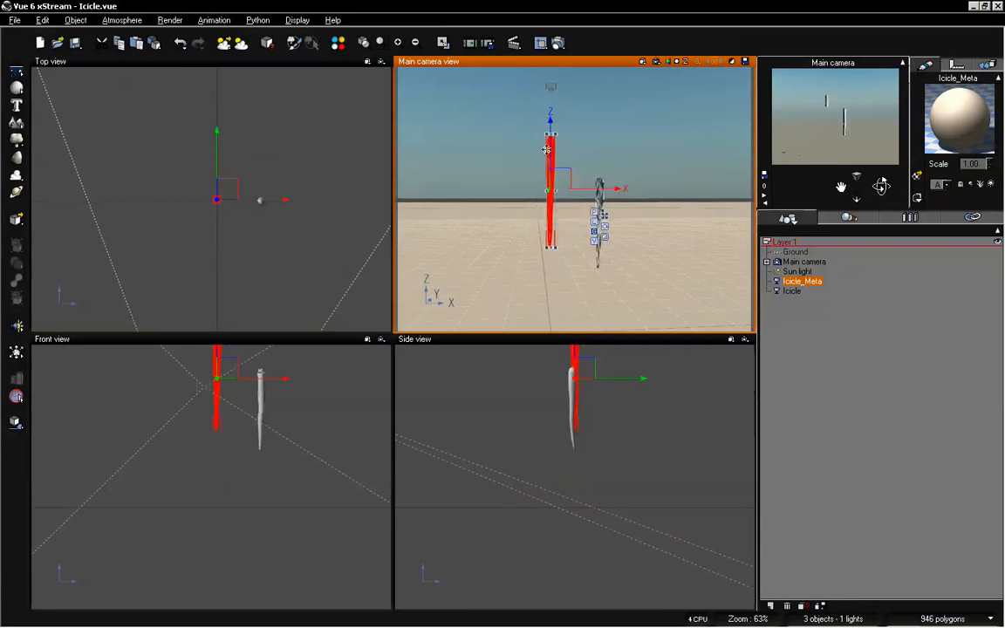
drag(550, 139, 551, 183)
click(816, 342)
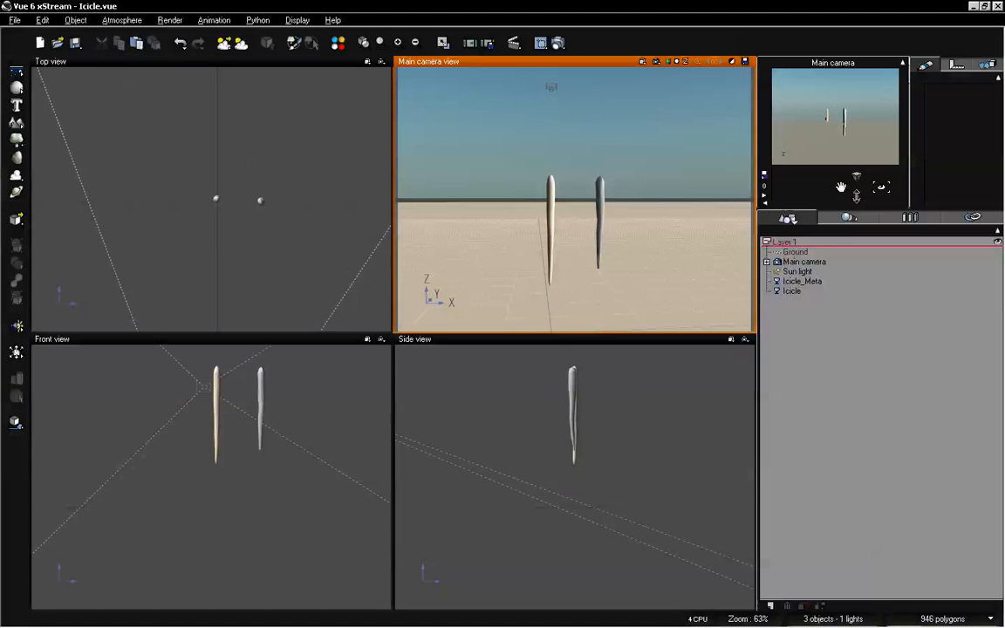
mouse_move(855, 199)
mouse_down()
mouse_move(856, 174)
mouse_move(856, 214)
mouse_up()
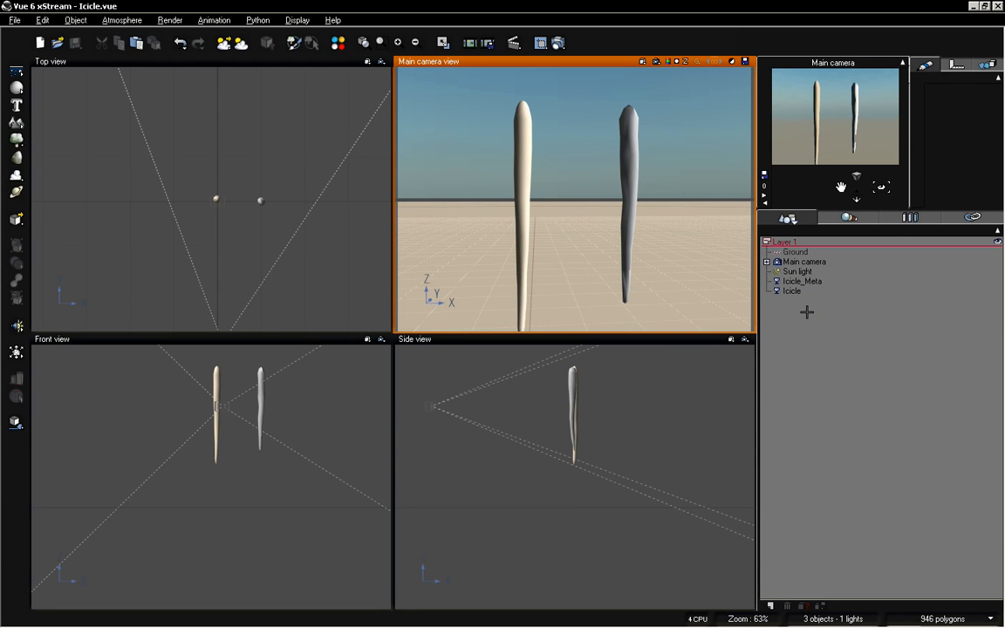
Step: Open the Icicle_Meta column's material in the Advanced Material Editor and name it Icicle
click(810, 282)
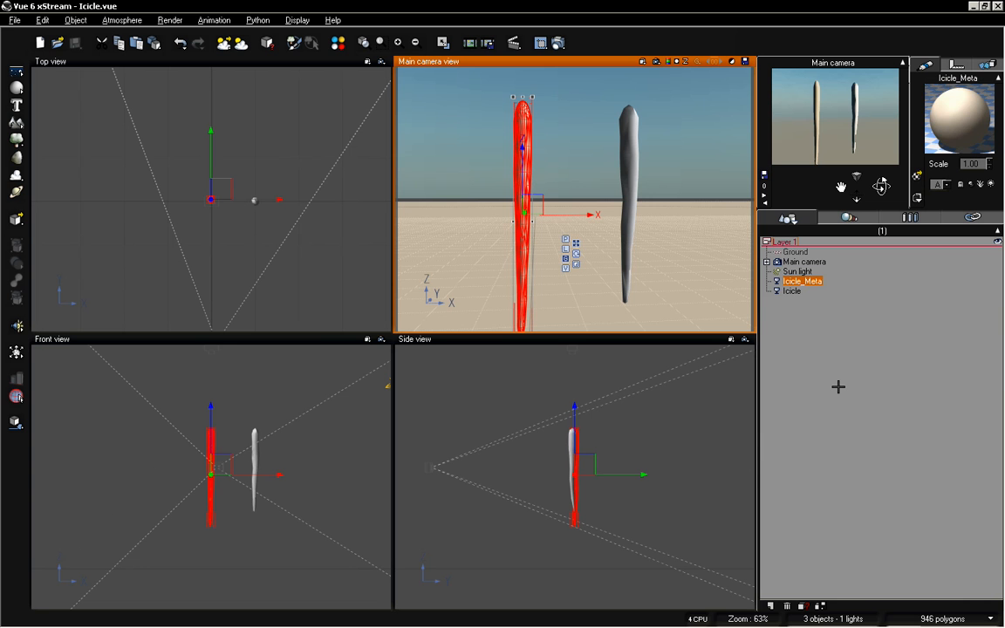
double_click(945, 113)
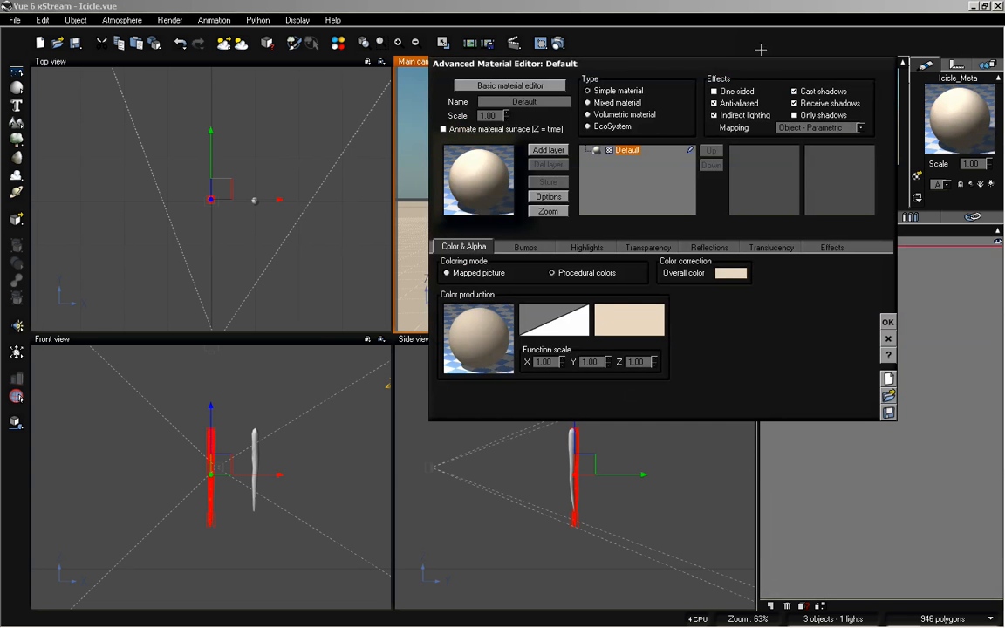
drag(757, 66, 360, 78)
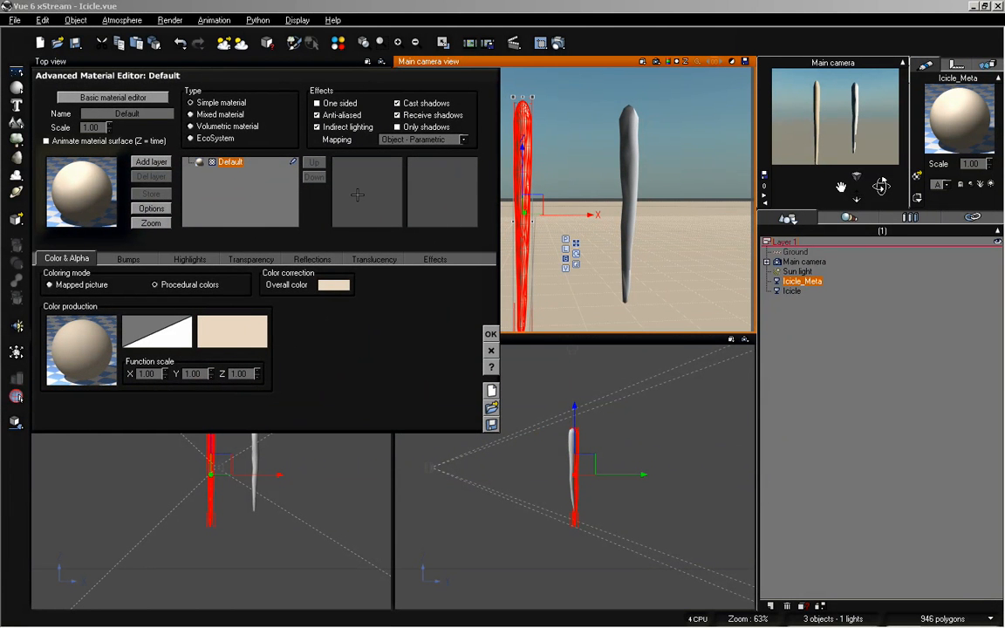
click(113, 97)
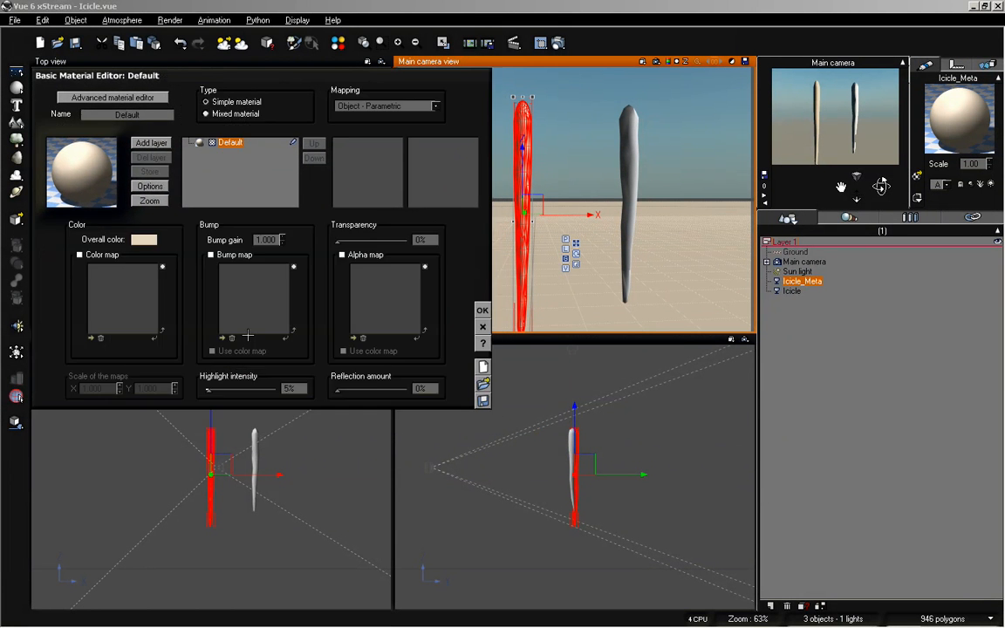
click(107, 99)
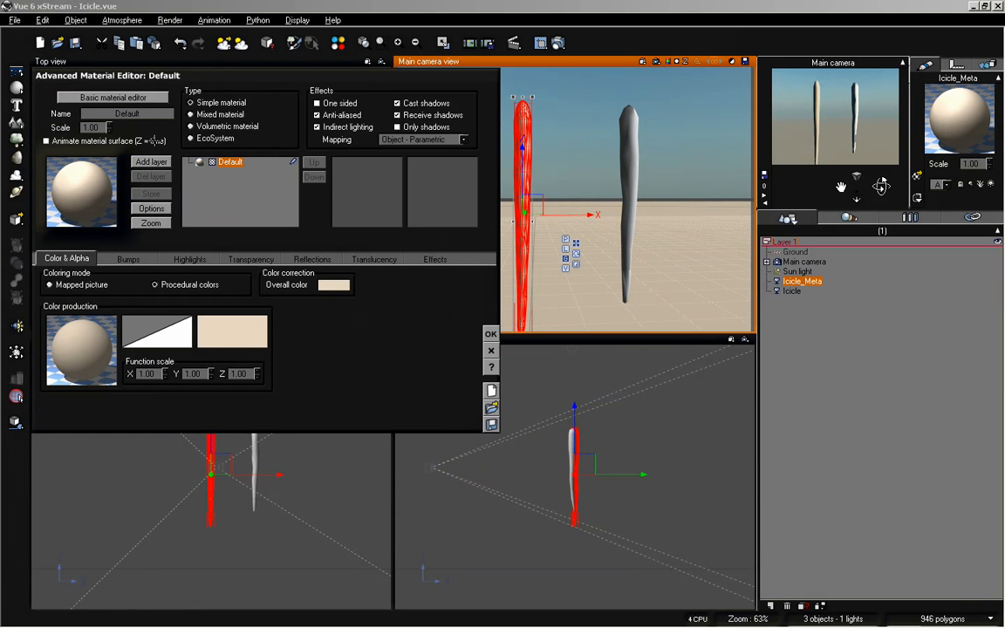
double_click(154, 114)
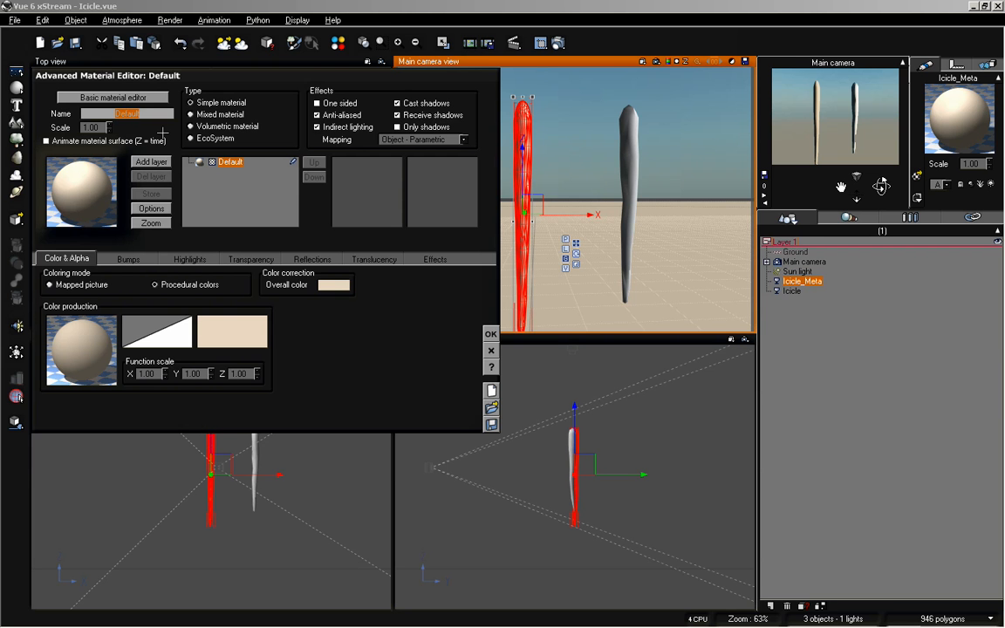
text(Icicle)
click(353, 363)
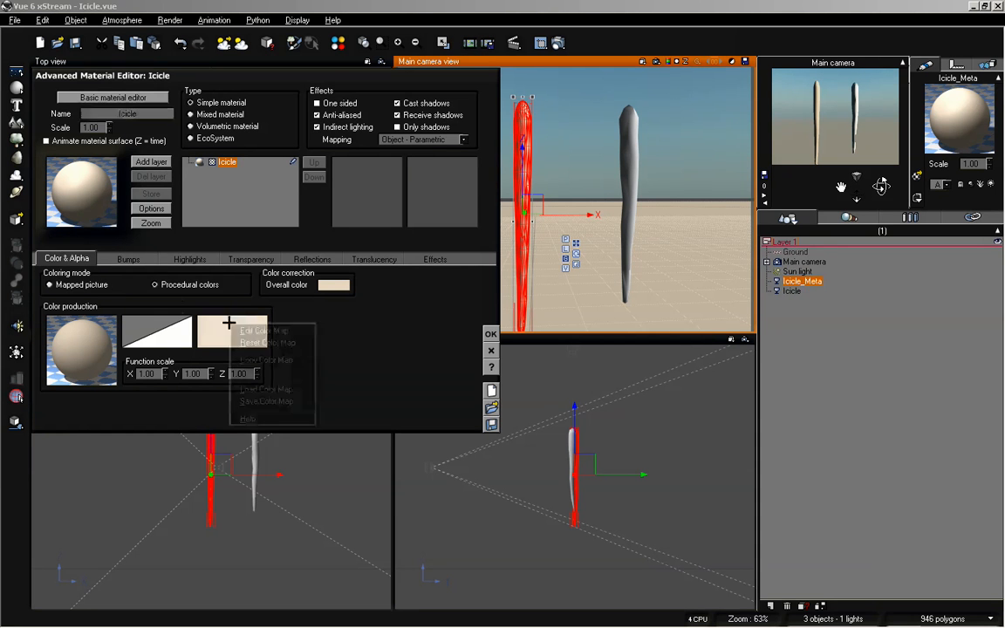
Step: Change the Icicle material's color map to a pale blue with Red 197, Green 215 and Blue 255
right_click(225, 324)
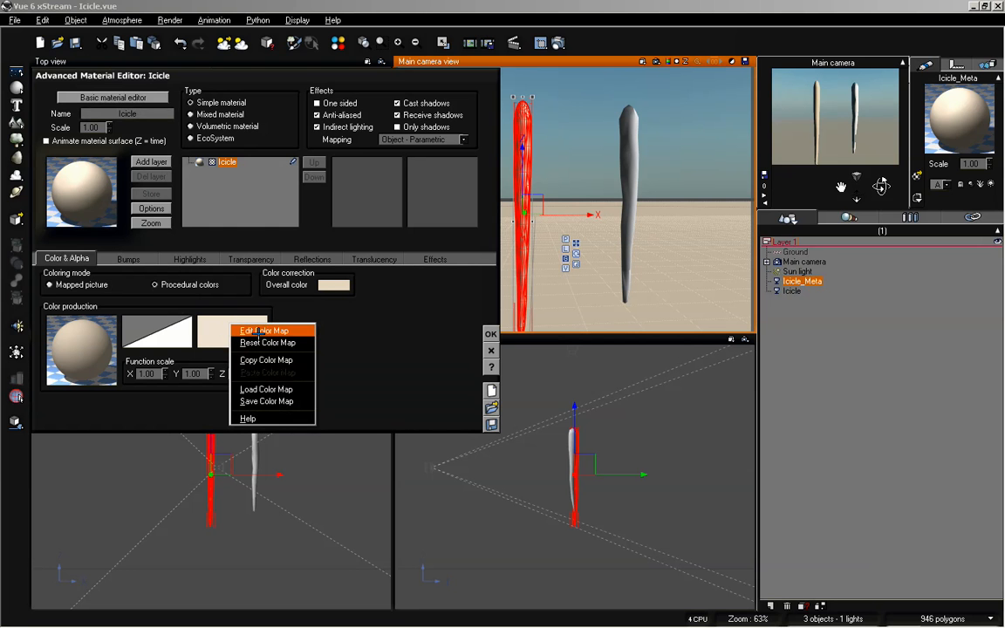
click(272, 332)
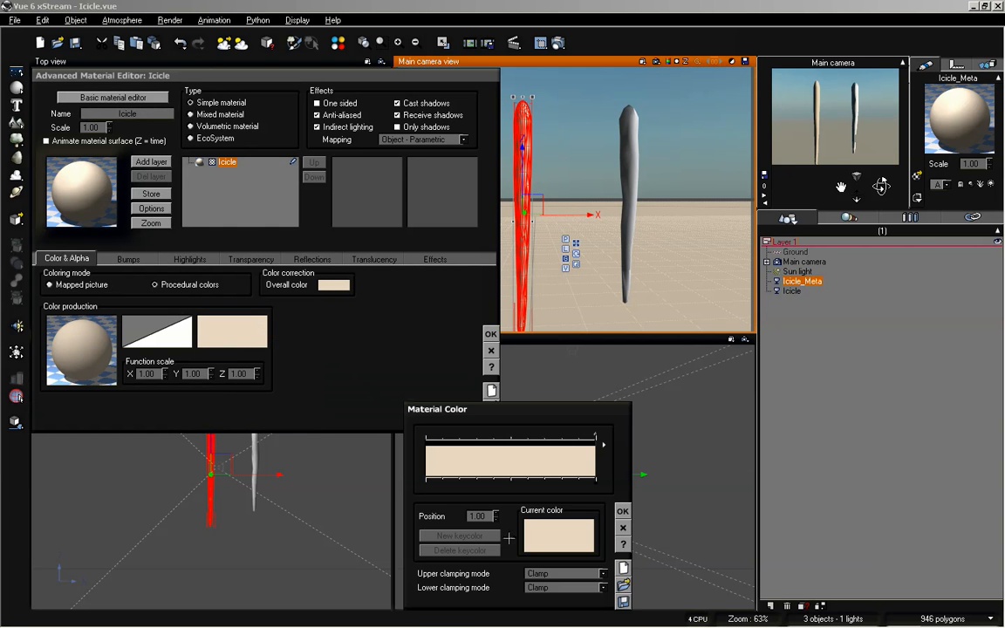
click(473, 391)
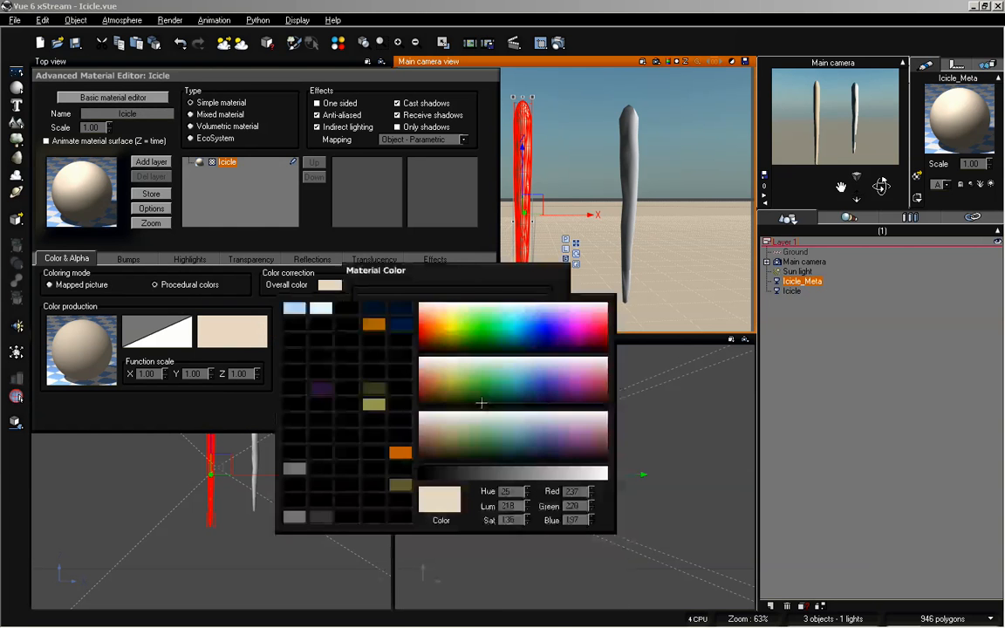
drag(519, 348, 518, 337)
drag(581, 350, 582, 349)
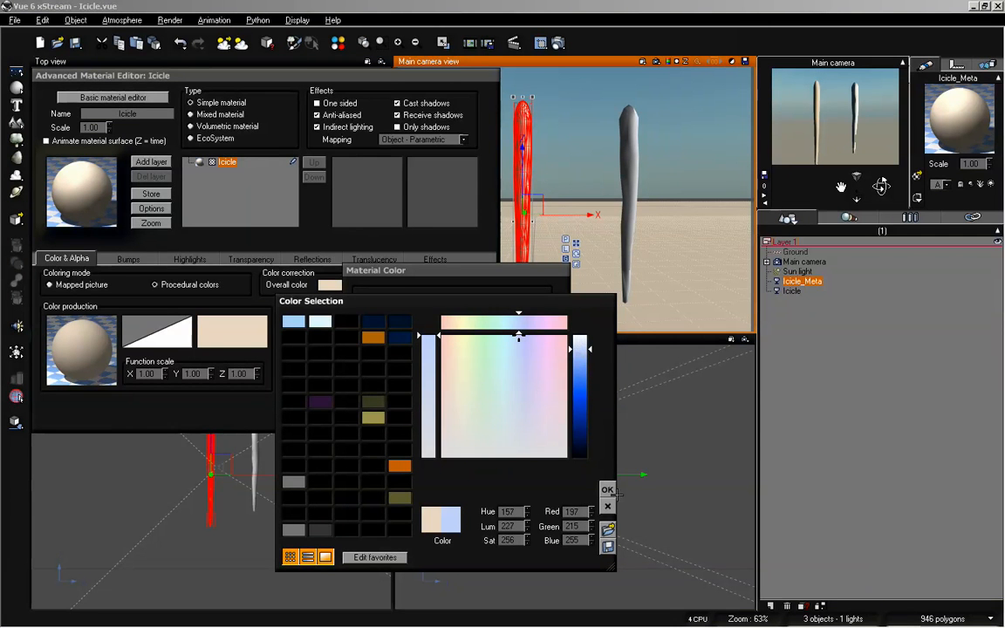
click(607, 489)
click(561, 372)
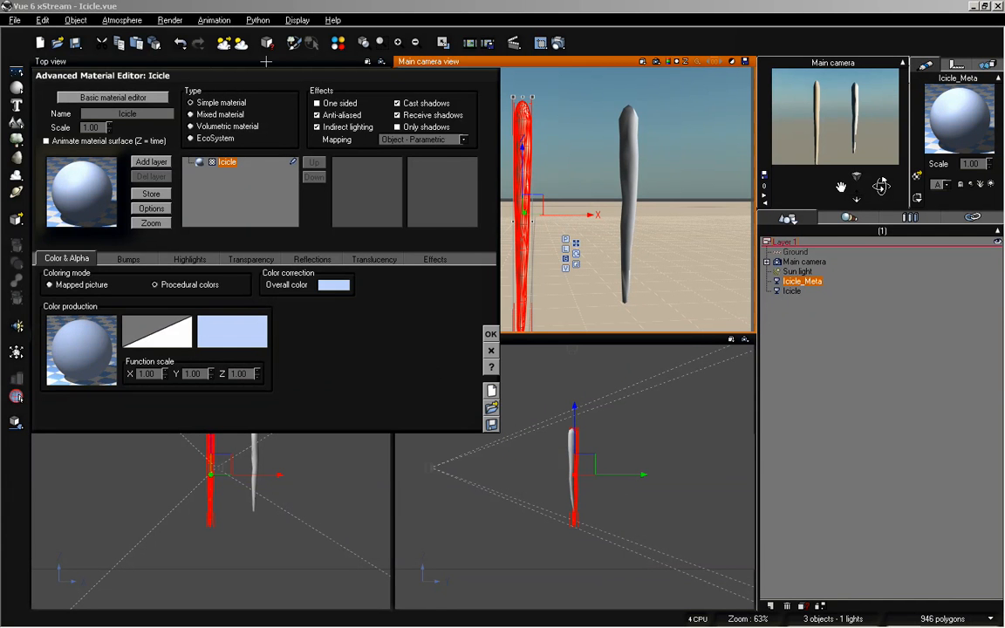
Step: Set the Icicle material's global transparency to 78% and its refraction index to 1.31
drag(266, 75, 310, 88)
click(295, 271)
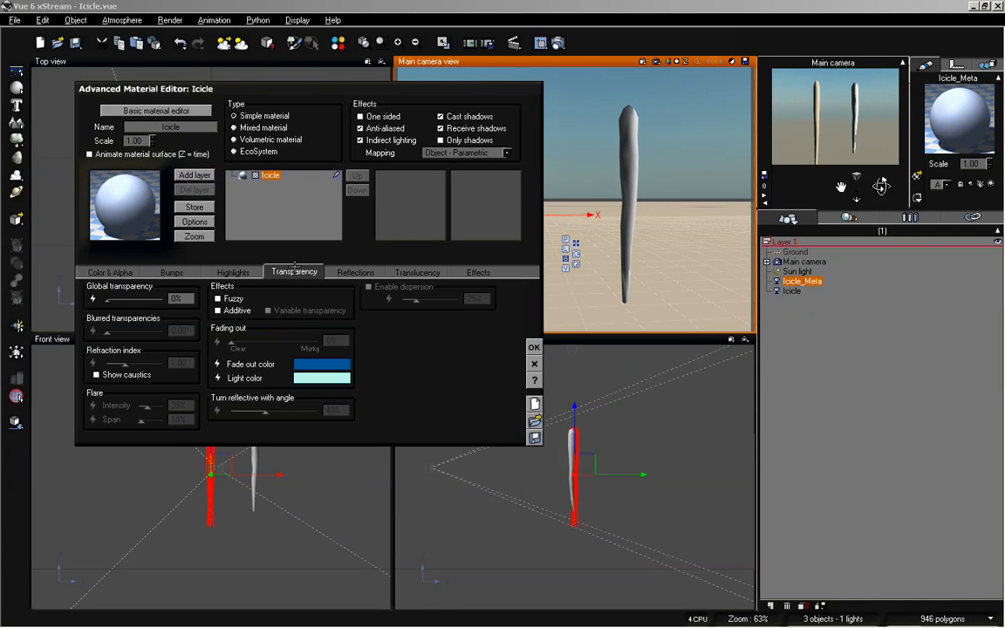
drag(109, 301, 138, 300)
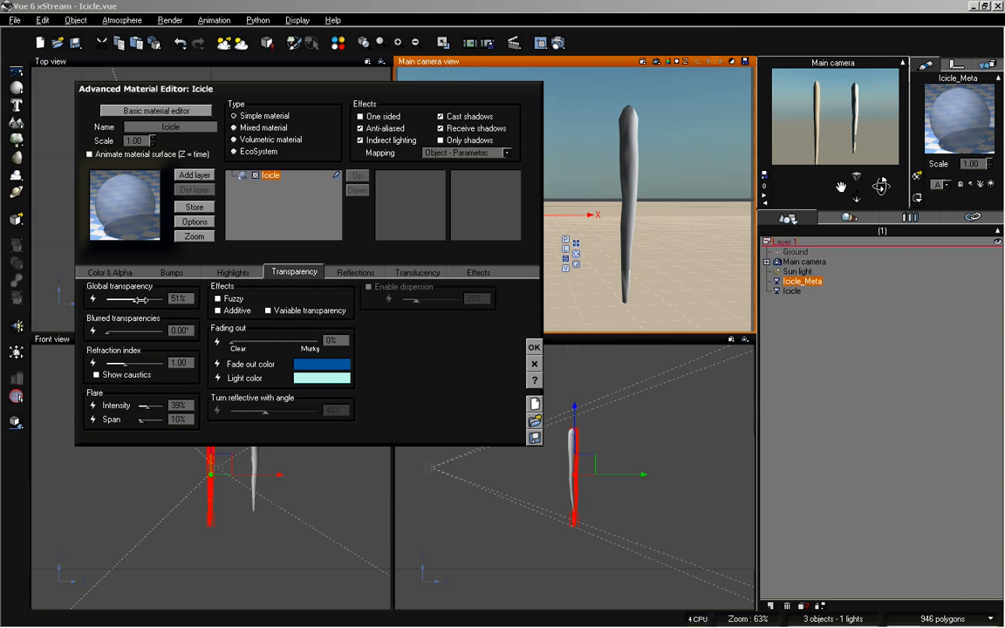
drag(137, 299, 150, 299)
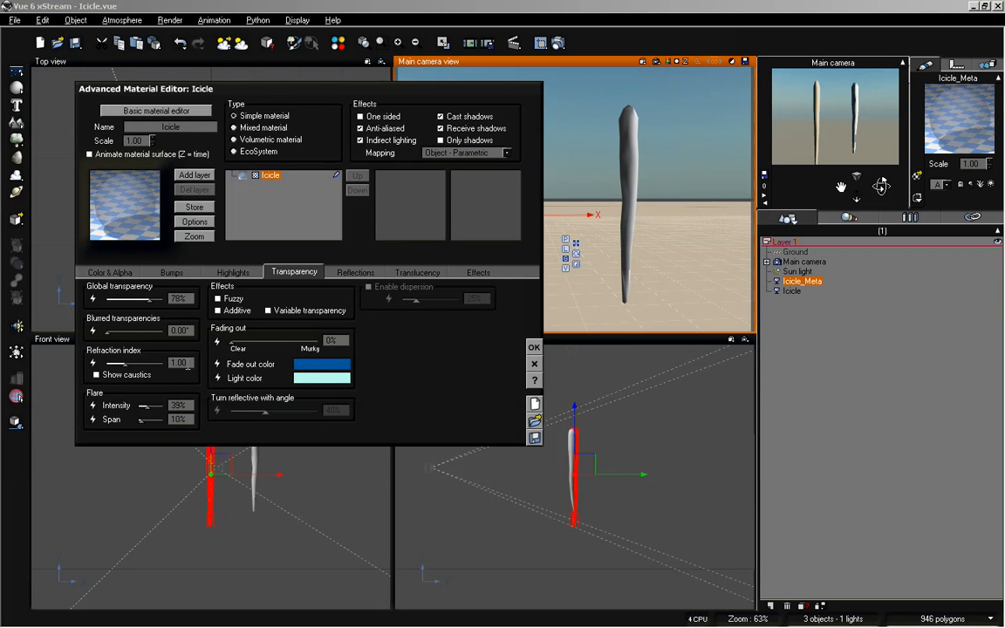
click(189, 364)
text(1)
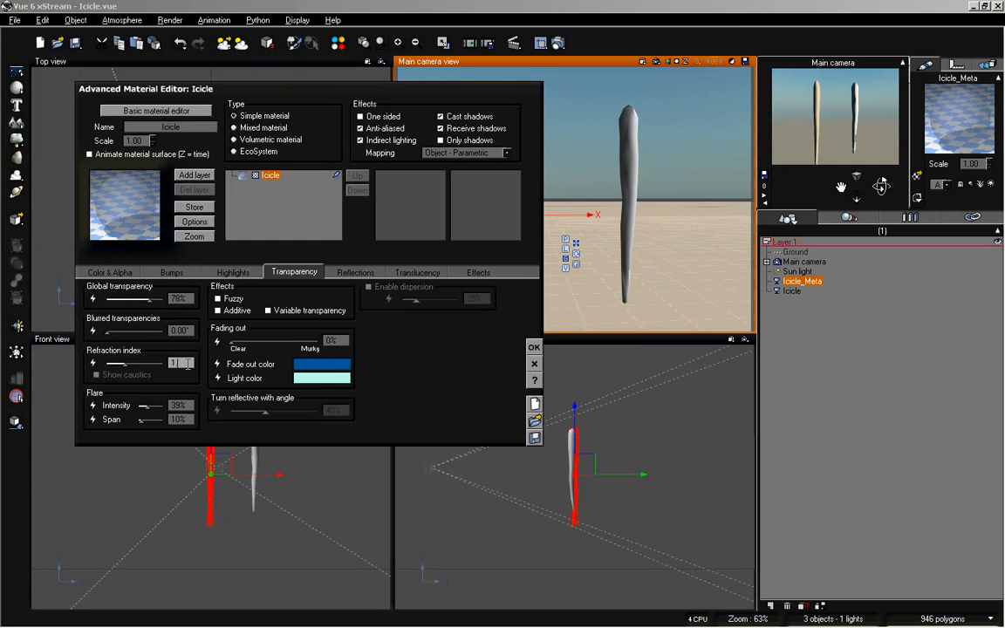
text(.31)
key(Return)
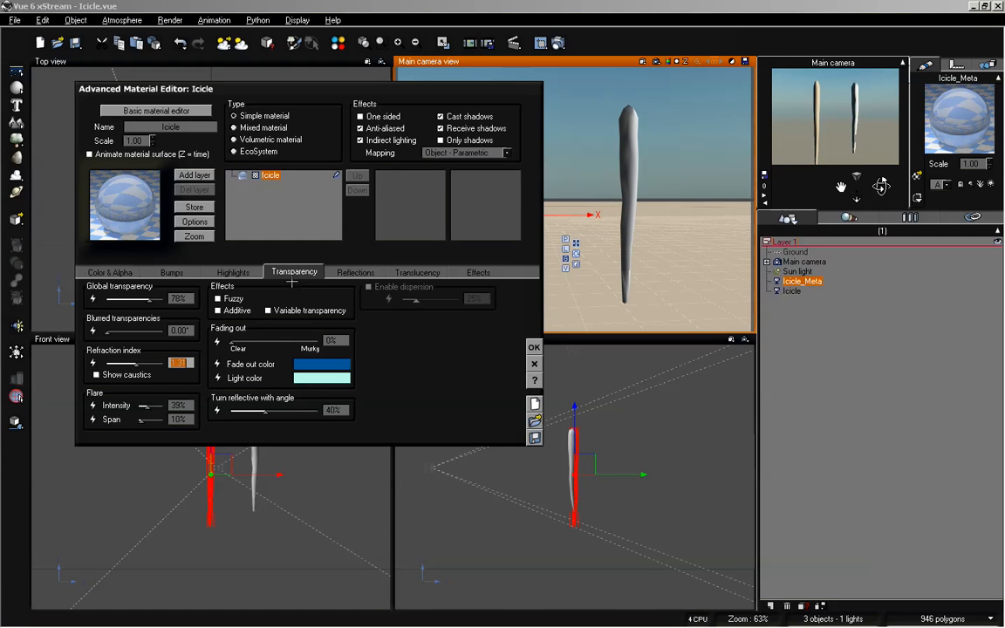
Step: Set the Icicle material's global reflectivity to about 19%, lower its global transparency to about 65%, and accept the material
click(350, 271)
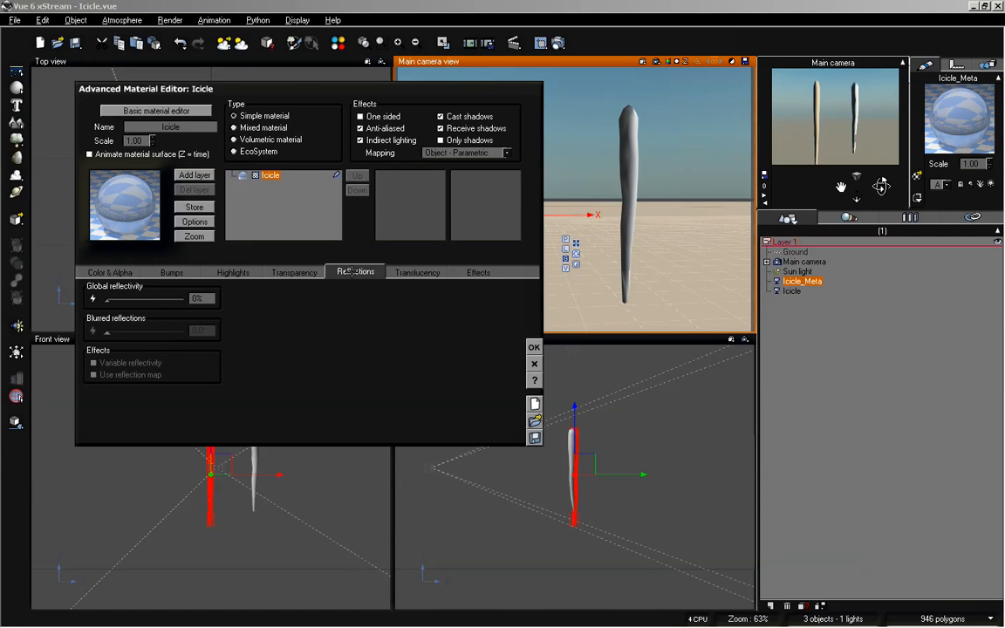
drag(109, 299, 124, 299)
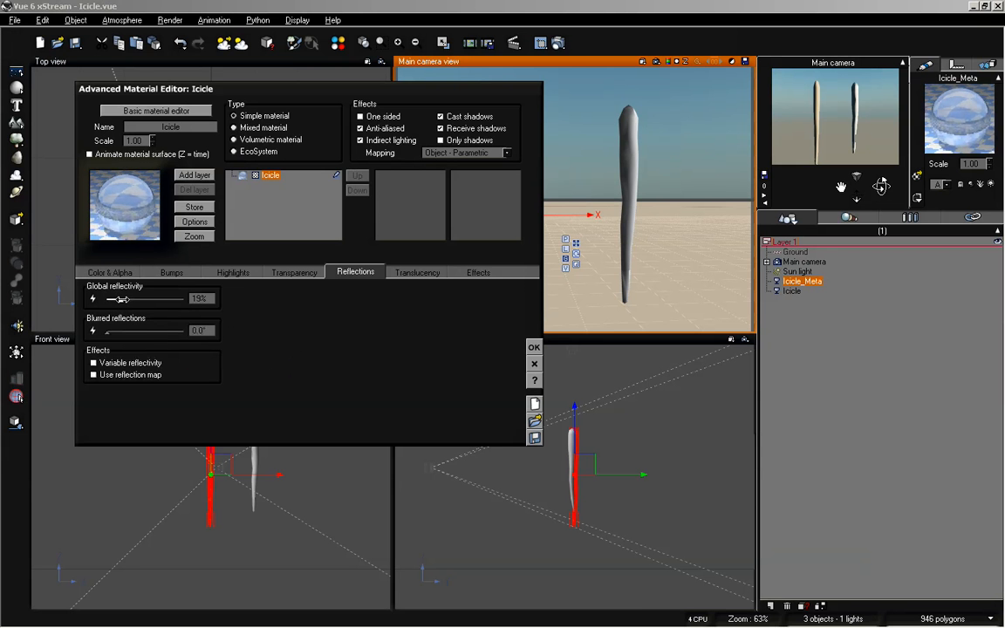
click(273, 272)
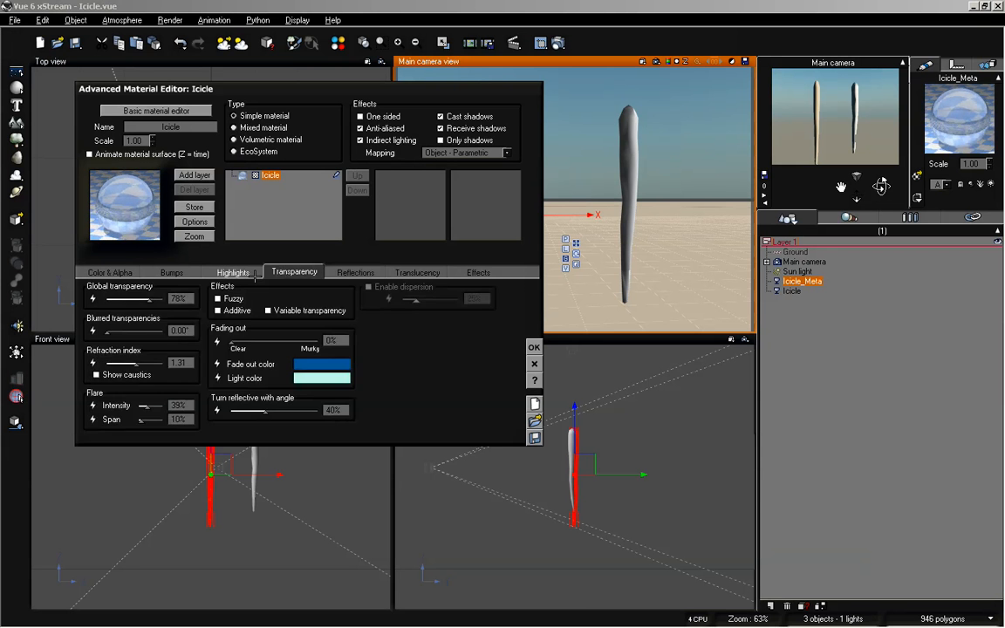
drag(143, 299, 149, 299)
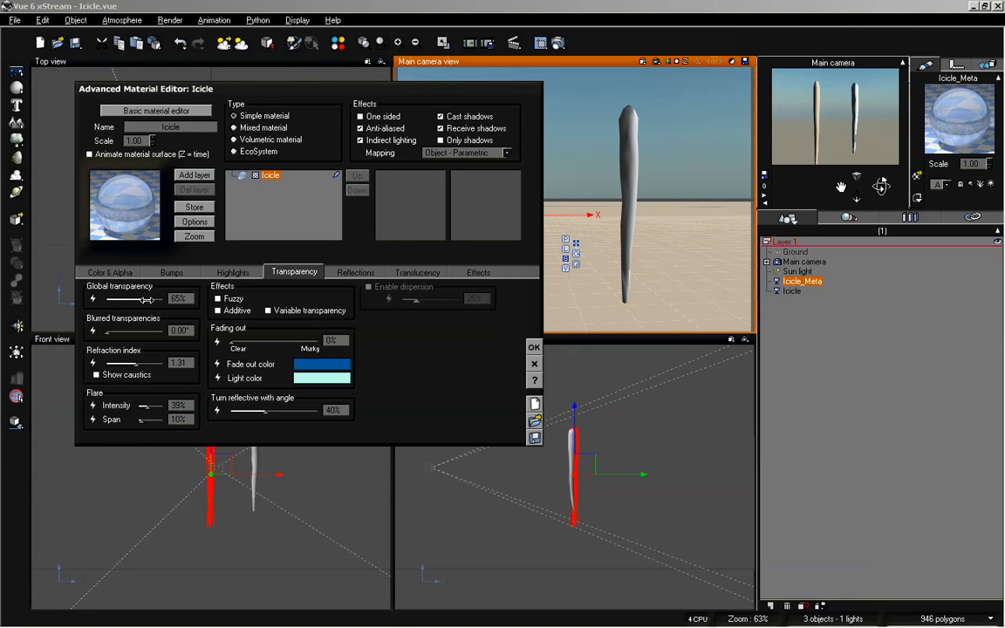
click(534, 347)
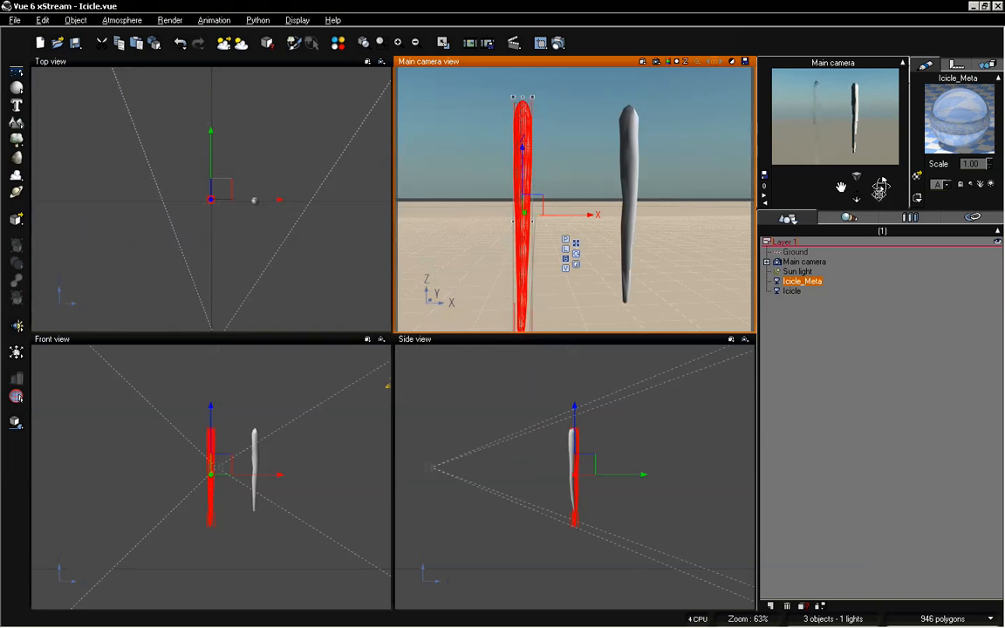
Step: Reframe both icicles more closely with the main camera and set the render picture to Television 16/9 at 1024x576
mouse_move(856, 196)
mouse_down()
mouse_move(842, 186)
mouse_move(881, 185)
mouse_move(858, 202)
mouse_move(842, 187)
mouse_up()
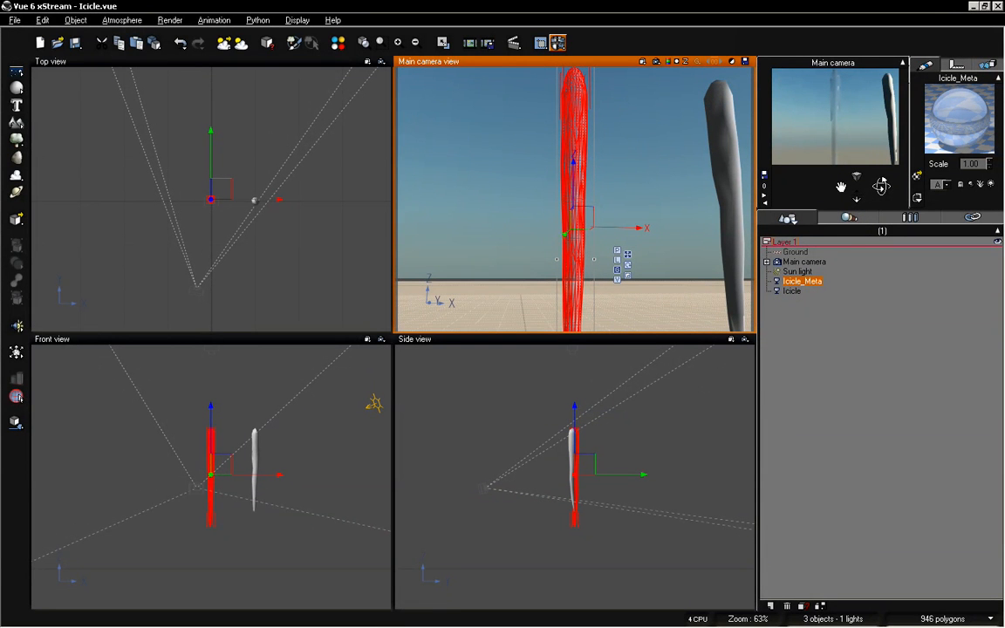
click(557, 42)
click(593, 124)
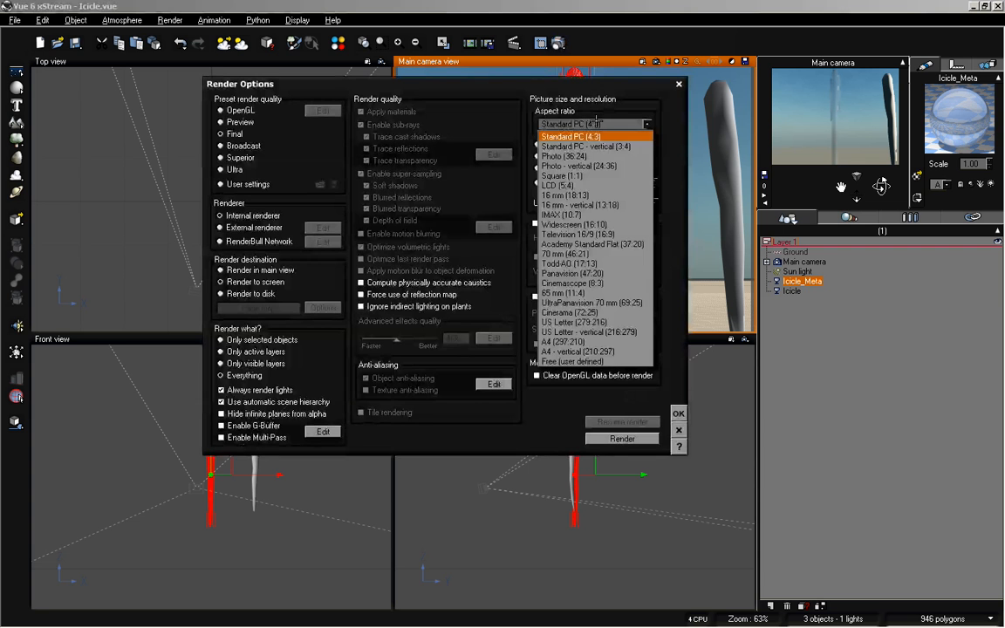
click(616, 234)
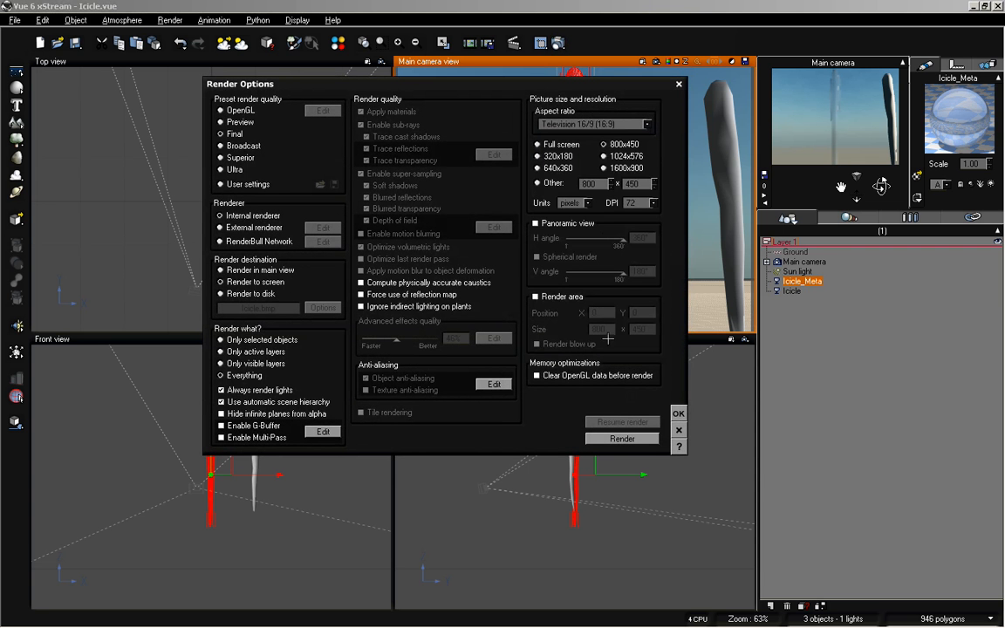
click(679, 413)
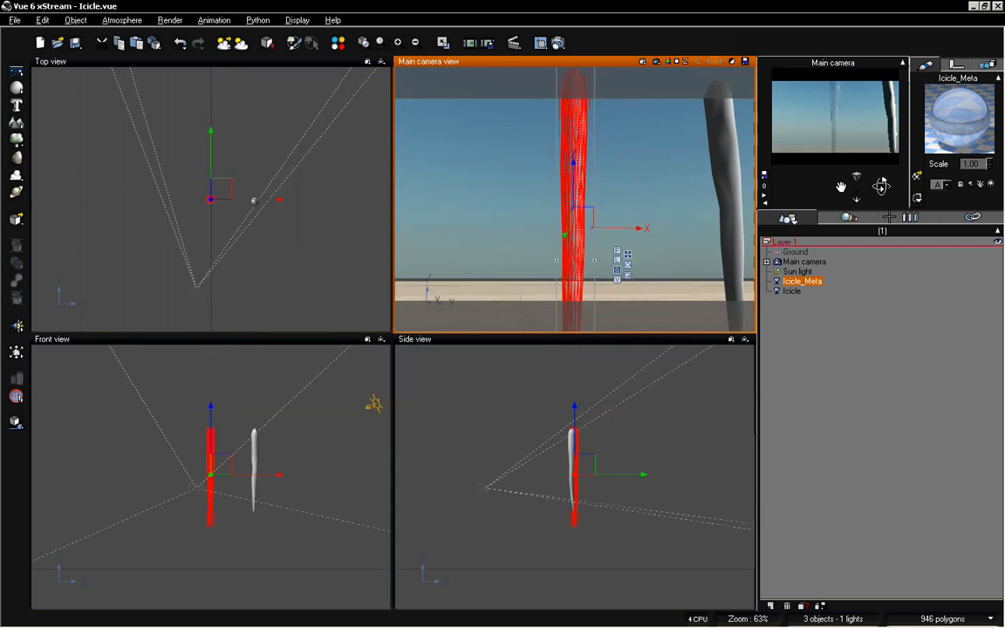
drag(881, 186, 880, 186)
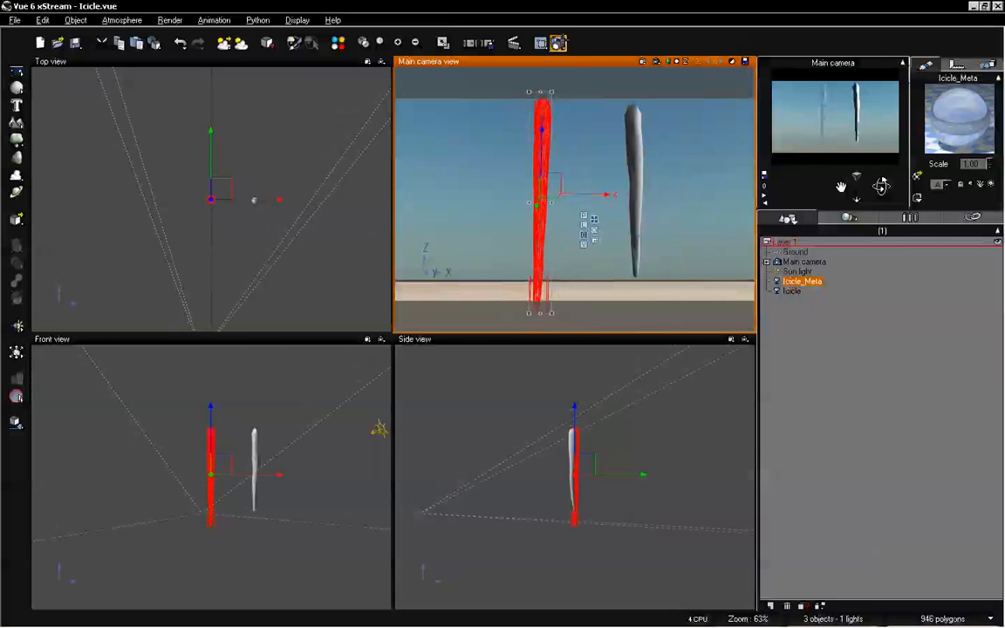
click(558, 43)
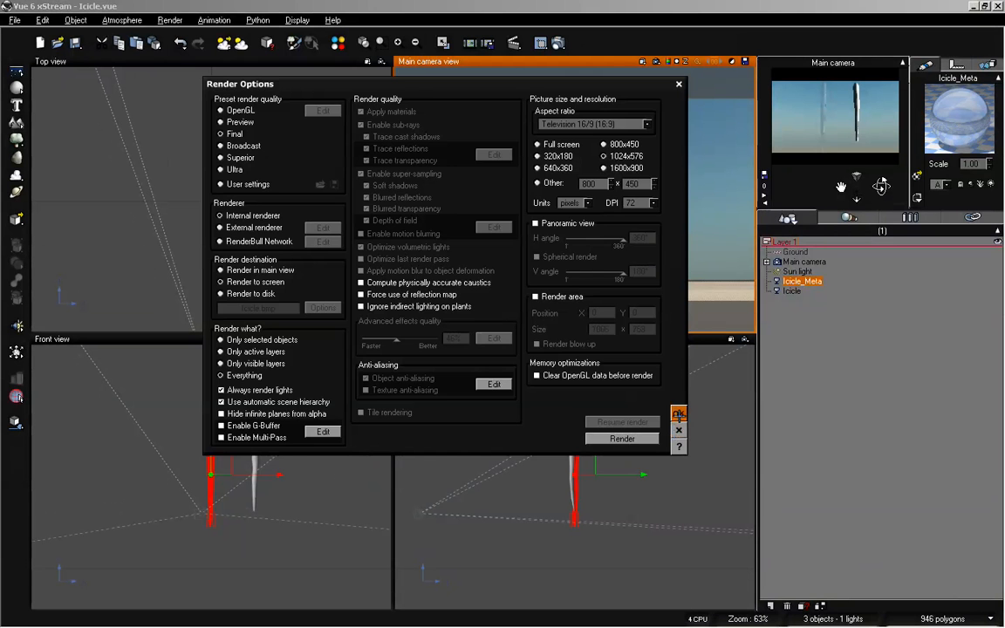
click(678, 414)
Step: Render the main camera view, accept the post render options, and close the render display after inspecting both icicles
key(ctrl+F9)
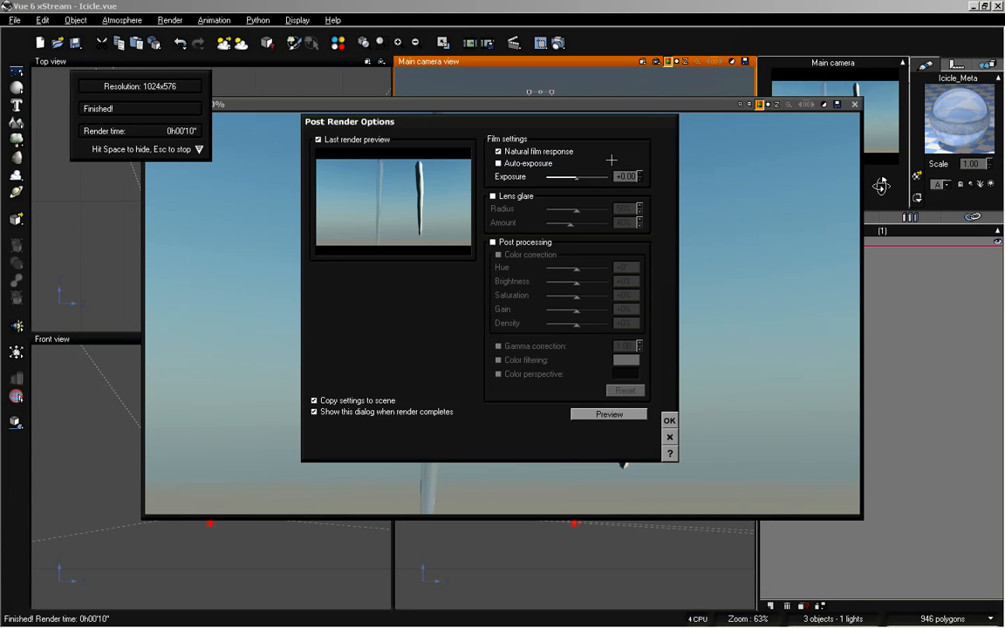
click(669, 420)
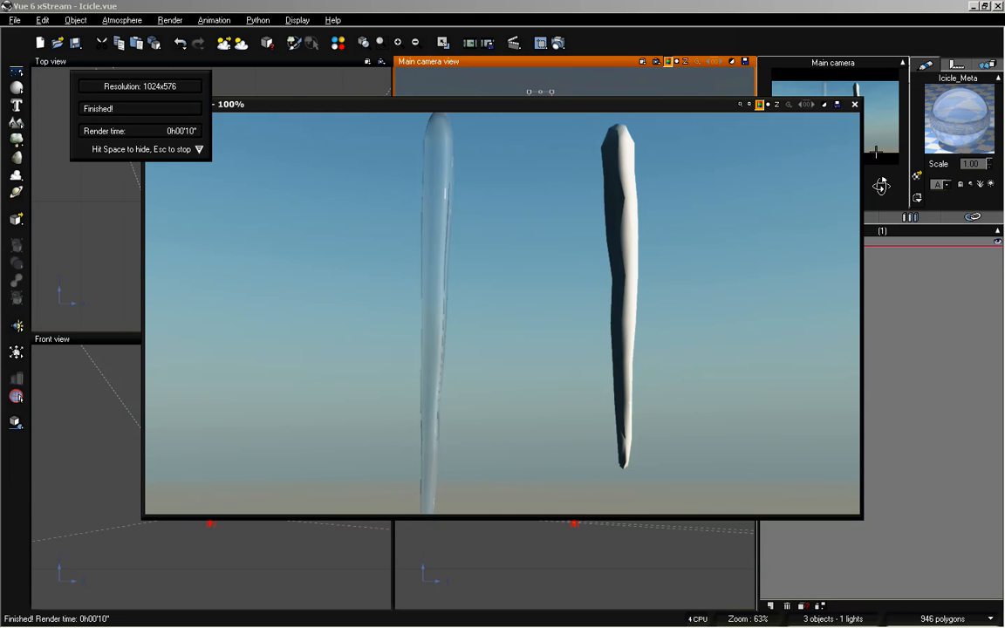
click(854, 104)
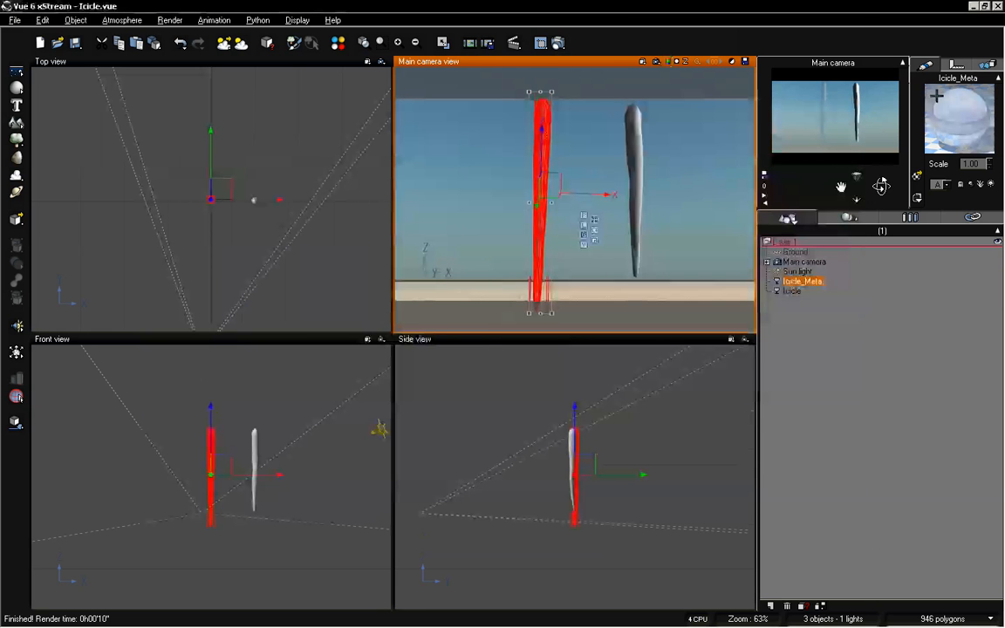
Step: Open the Icicle material's bump production function for editing and shift the constant, filter and color map nodes above the Color output
double_click(953, 117)
drag(657, 72, 478, 173)
click(345, 349)
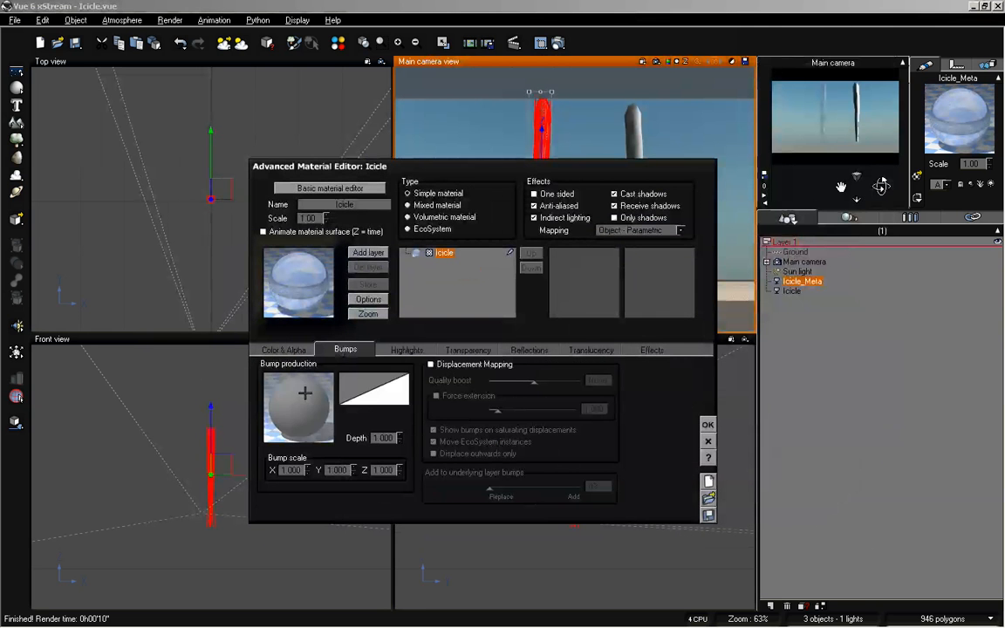
right_click(308, 388)
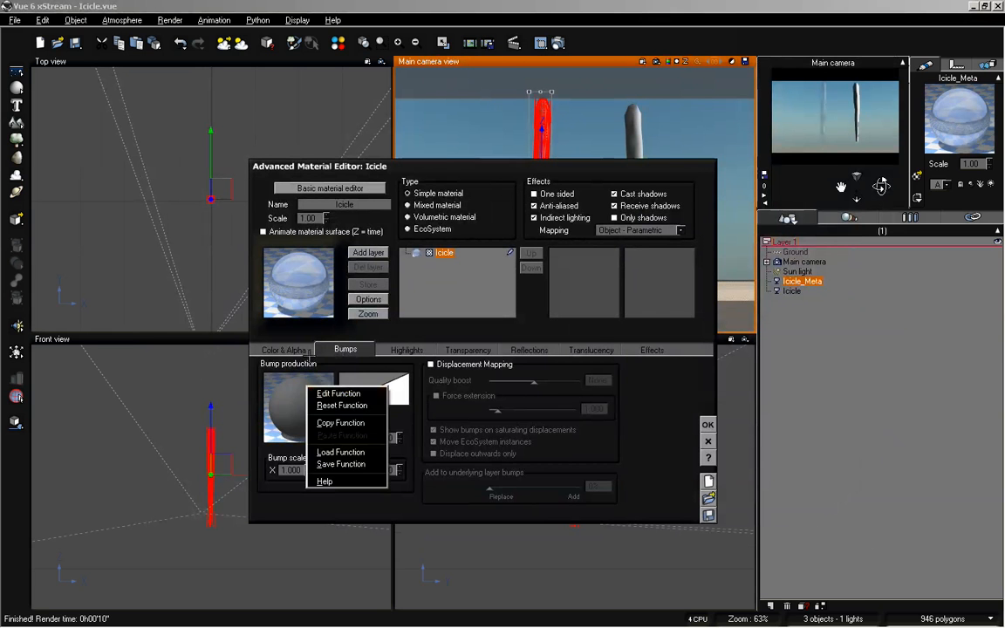
click(301, 351)
click(342, 351)
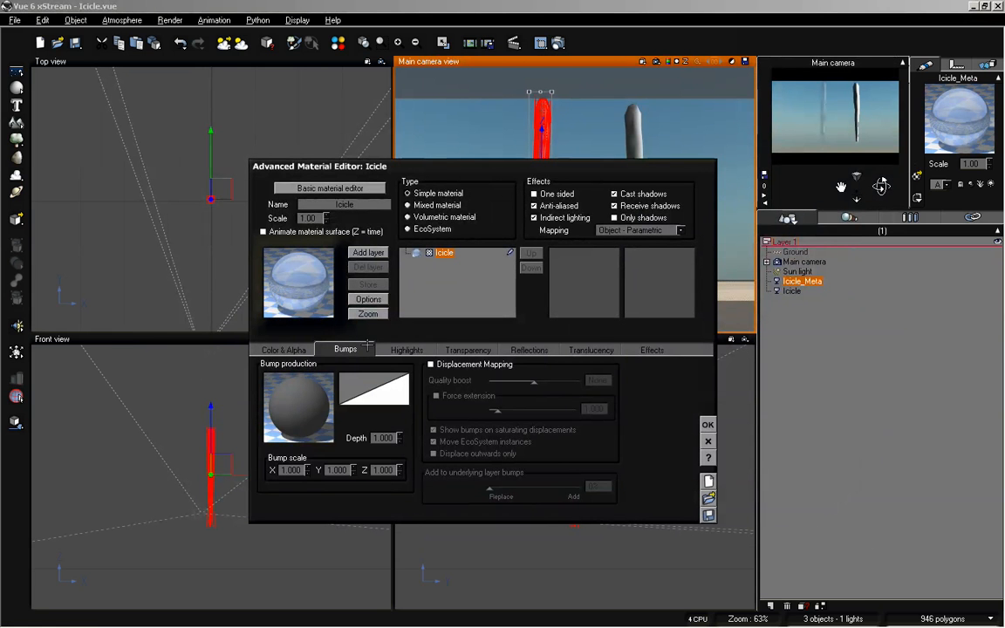
drag(429, 168, 387, 203)
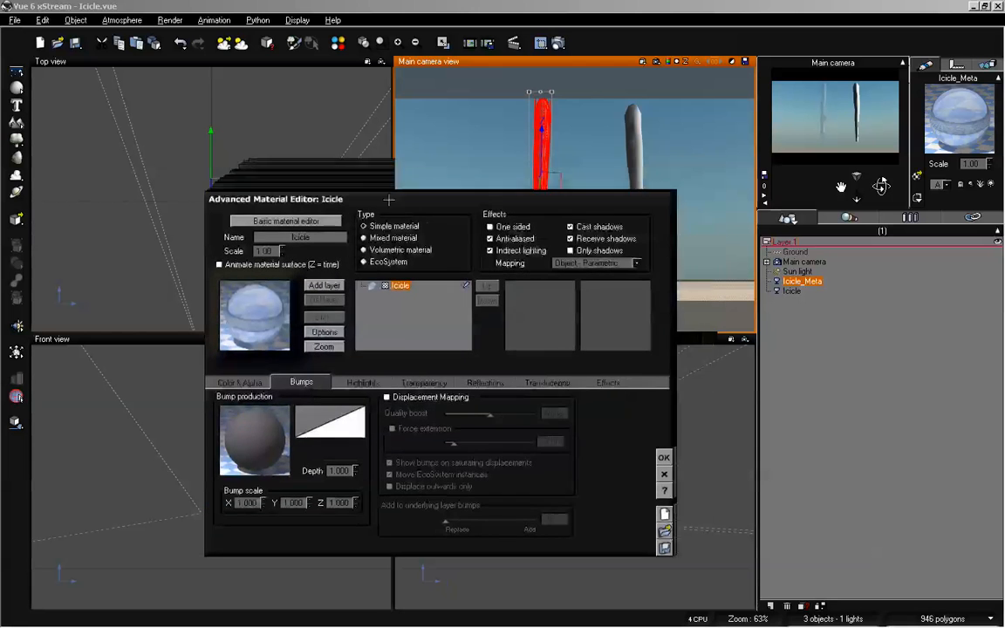
right_click(302, 436)
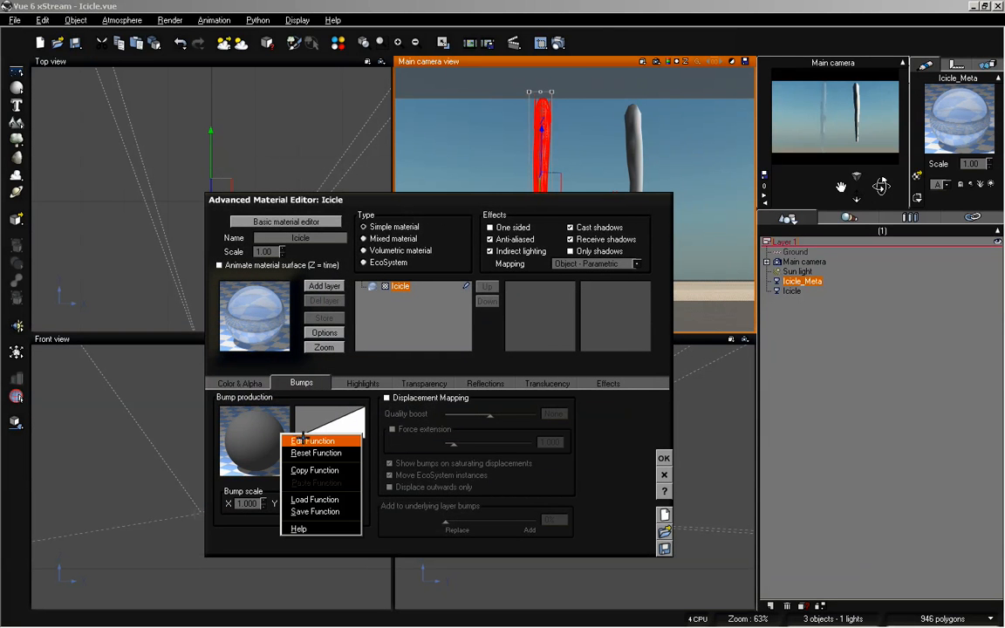
click(305, 440)
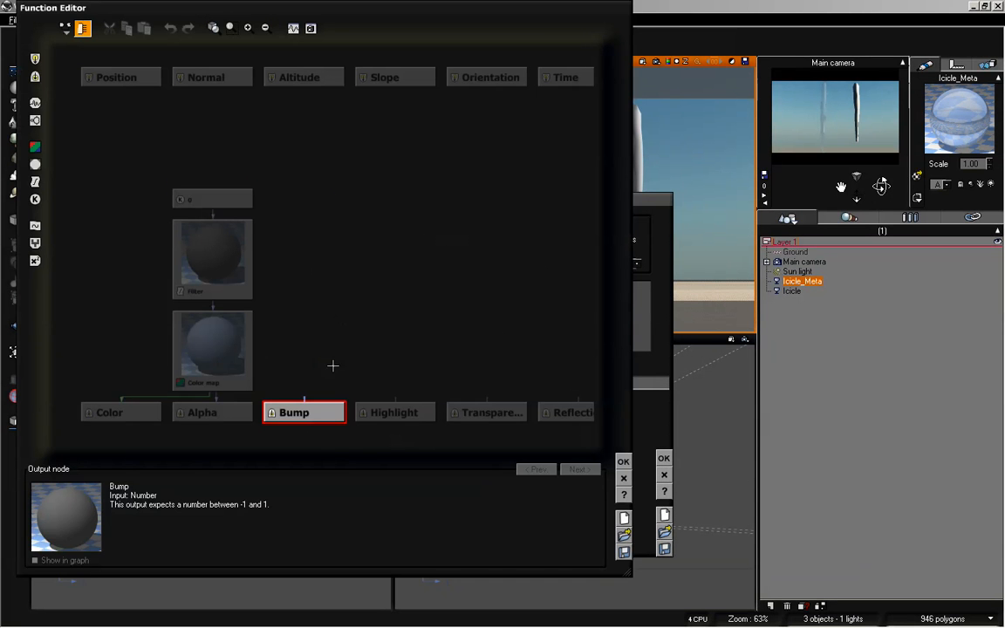
drag(333, 366, 189, 192)
drag(204, 340, 125, 340)
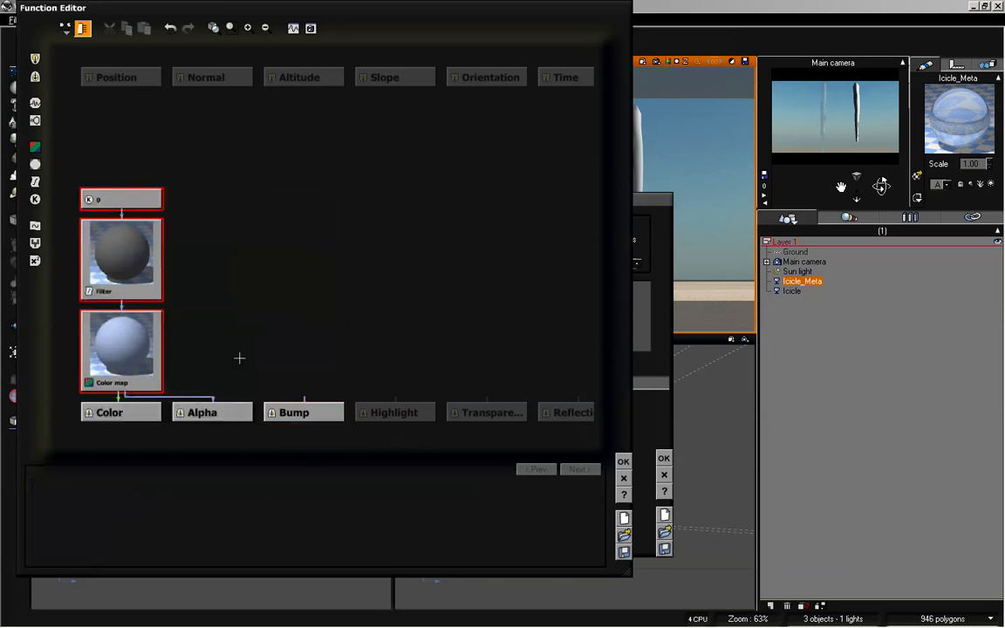
Step: Add a Perlin Value noise node feeding the Bump output, place it above that output, and accept the function and the material
click(326, 410)
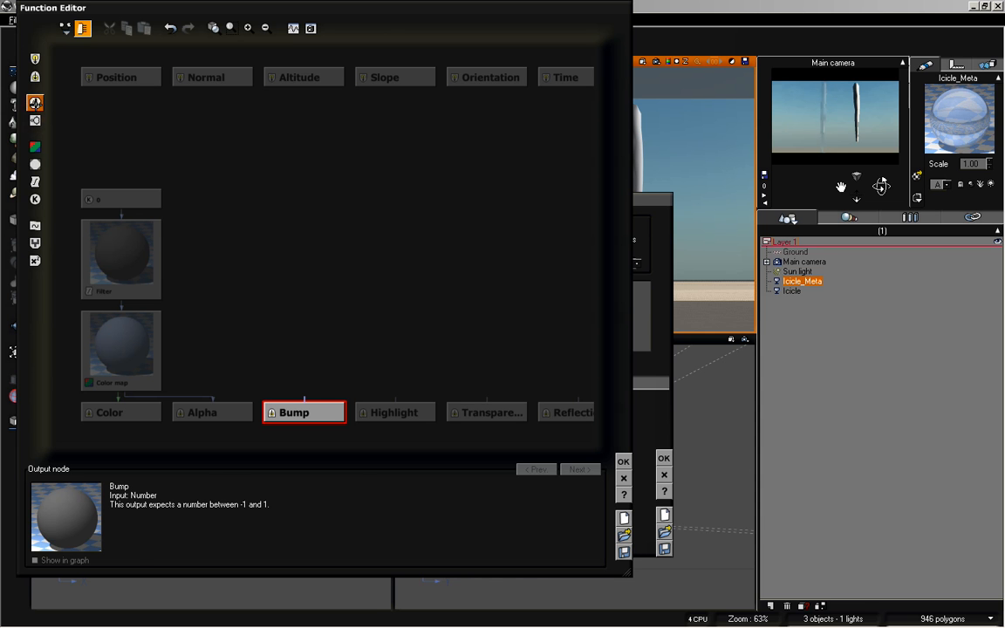
click(35, 103)
drag(282, 308, 299, 254)
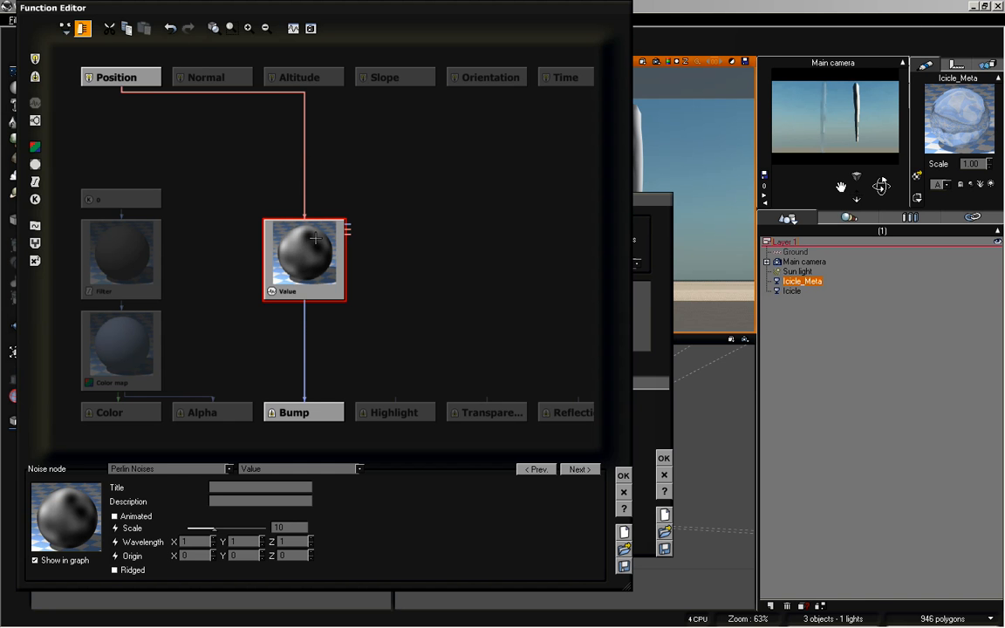
drag(315, 250, 315, 267)
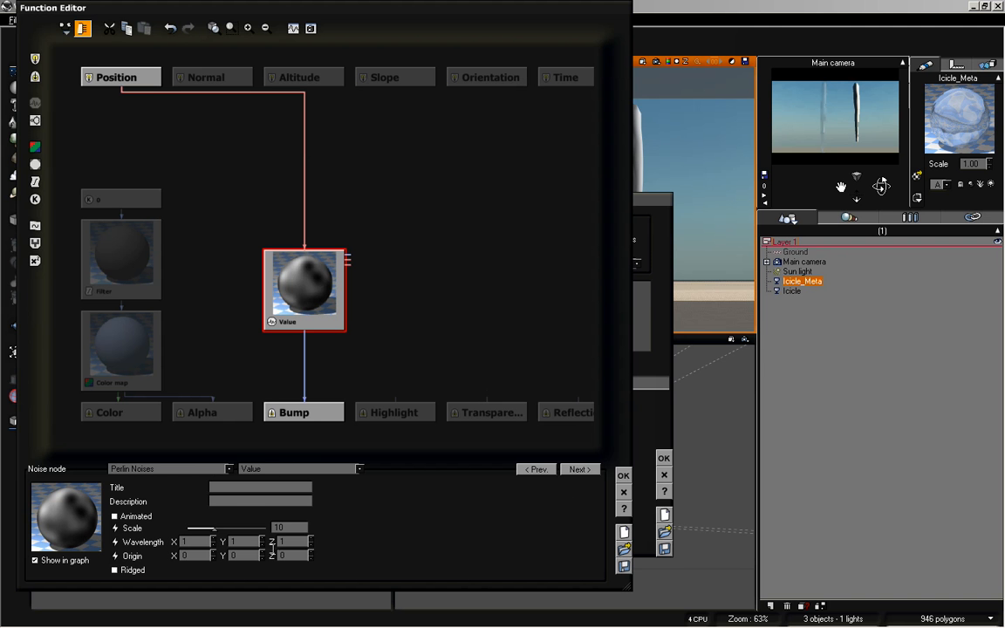
click(622, 474)
click(663, 458)
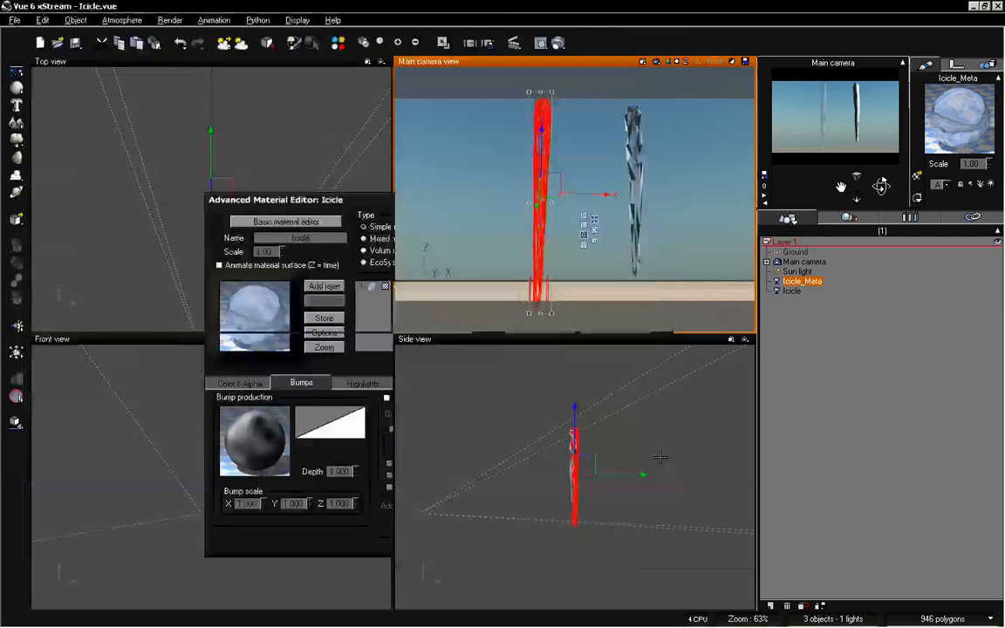
Step: Reduce the scale of the Icicle material's Perlin Value bump noise to about 5, and accept the function and the material
double_click(957, 124)
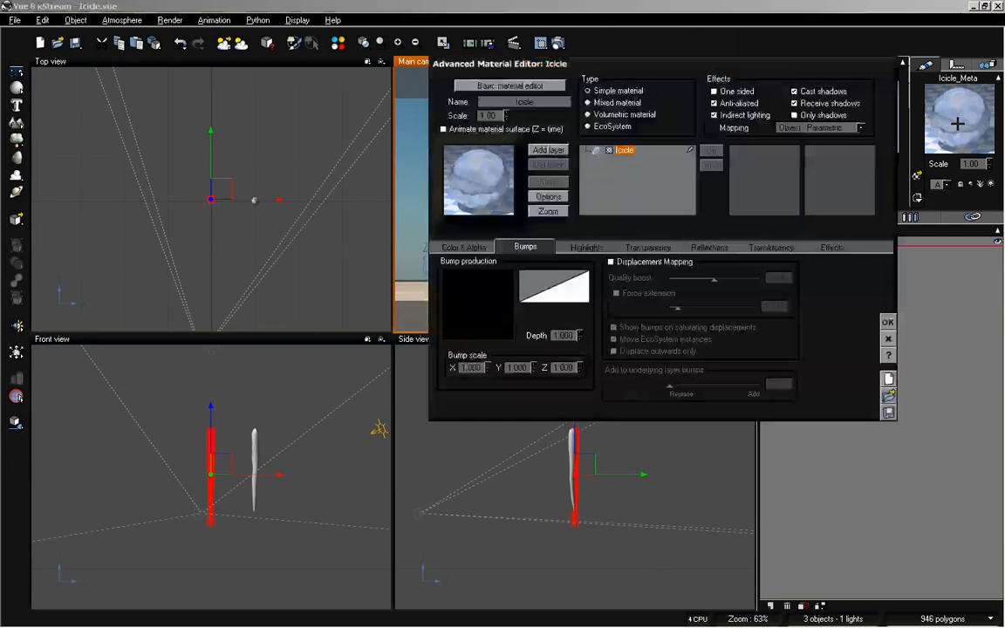
right_click(501, 300)
click(503, 303)
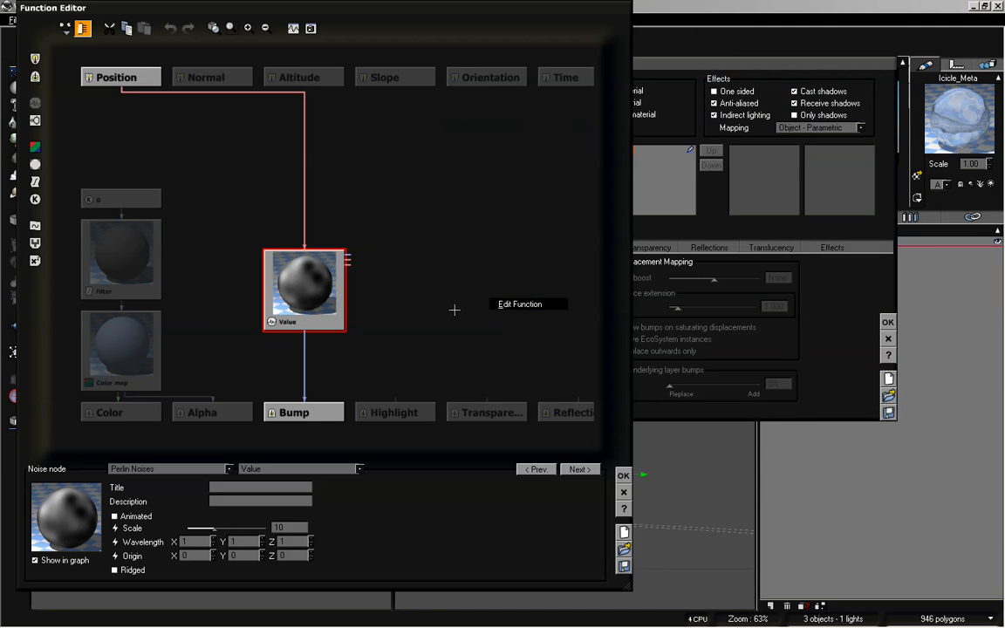
drag(218, 527, 215, 526)
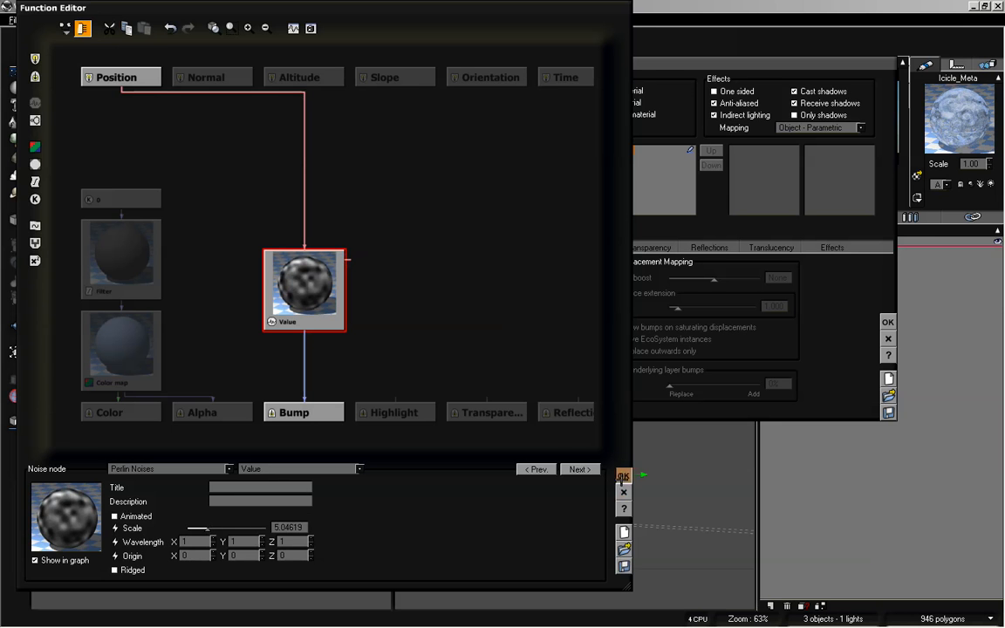
click(623, 476)
click(888, 322)
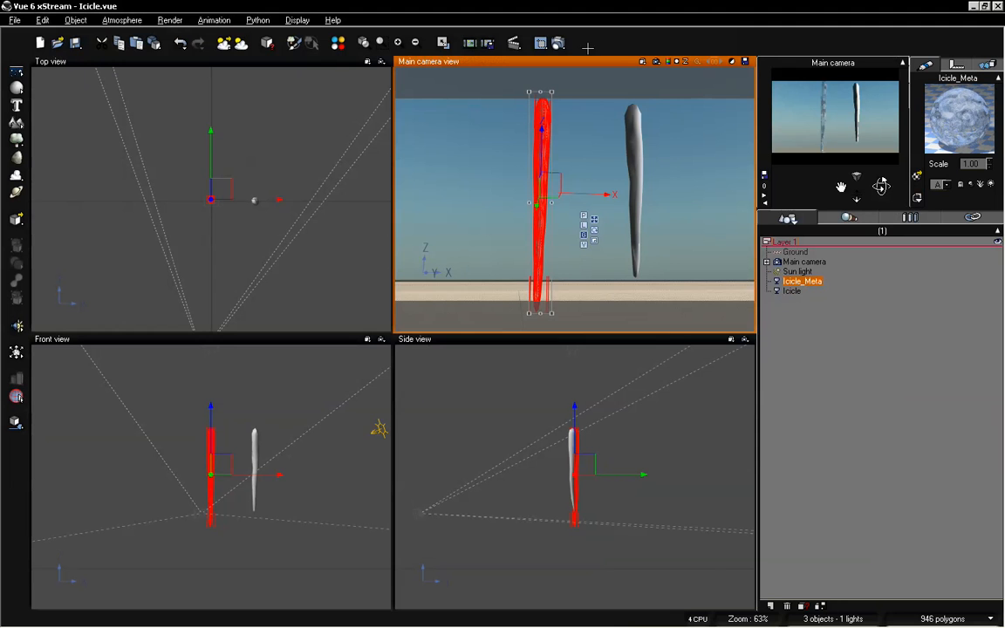
Step: Render the main camera view again and accept the post render options to inspect the finer bumps on the metablob icicle
click(558, 41)
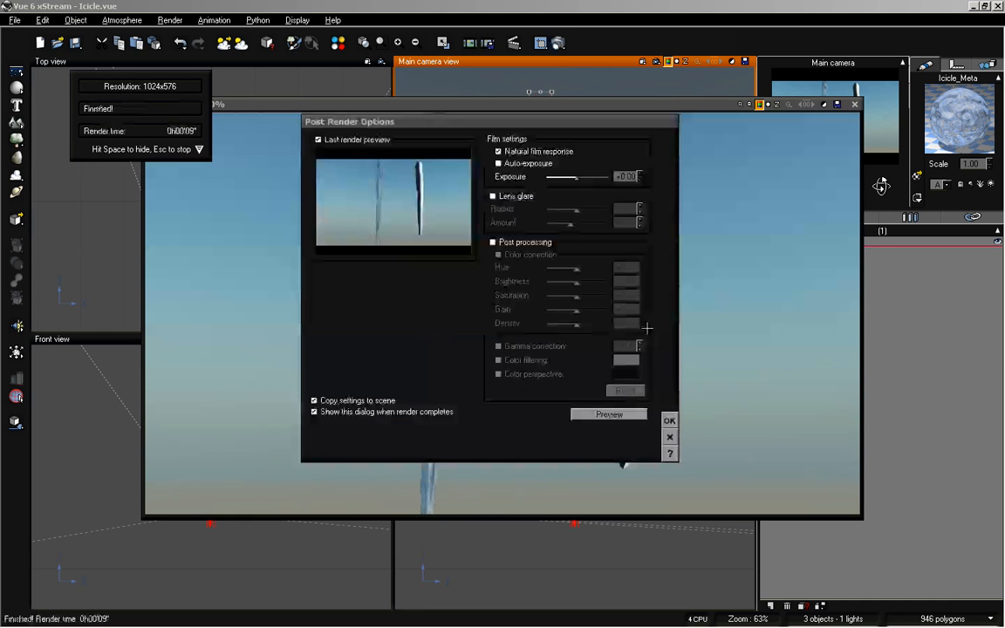
click(670, 421)
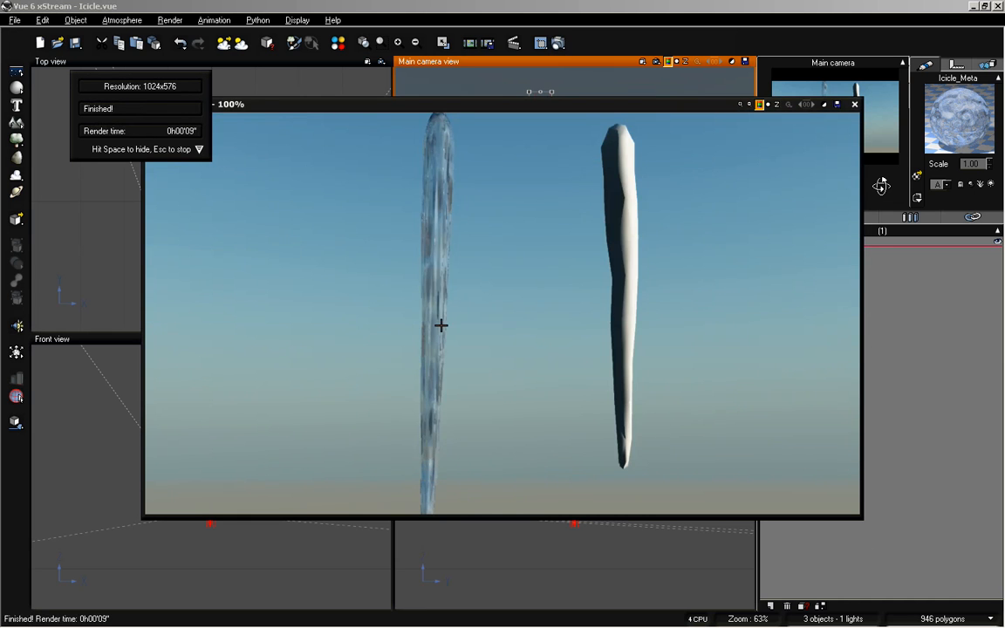
Step: Close the finished render and set the Icicle material's mapping to Object - Standard on the Icicle_Meta object
click(855, 104)
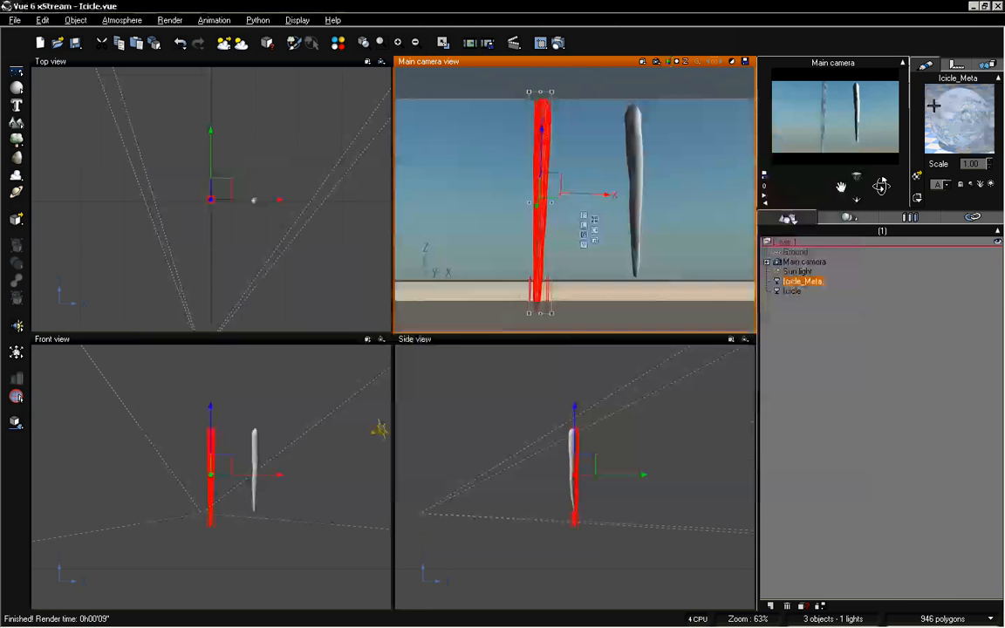
double_click(952, 103)
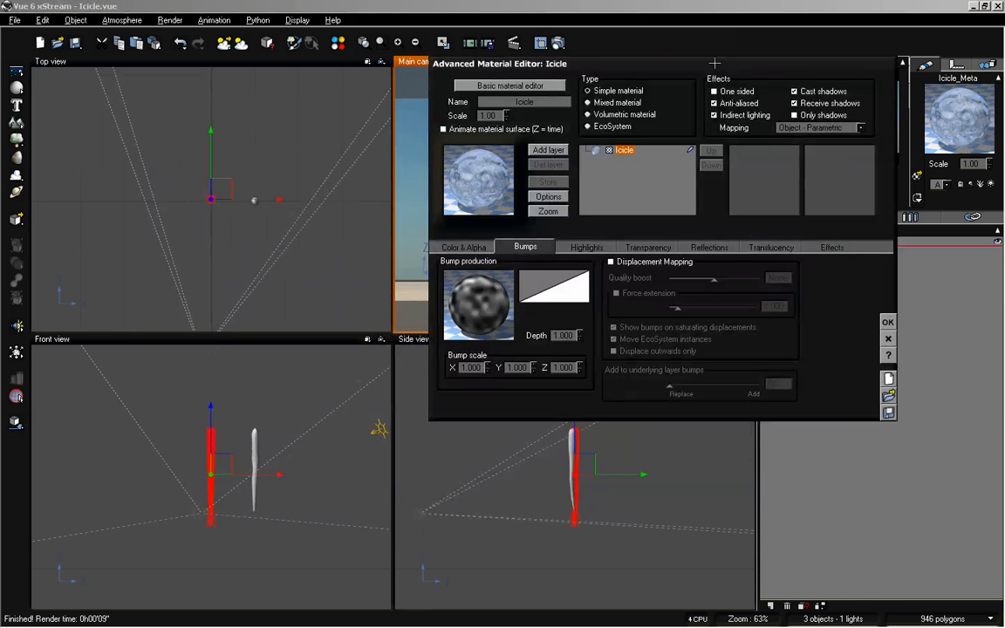
drag(714, 63, 614, 145)
click(714, 211)
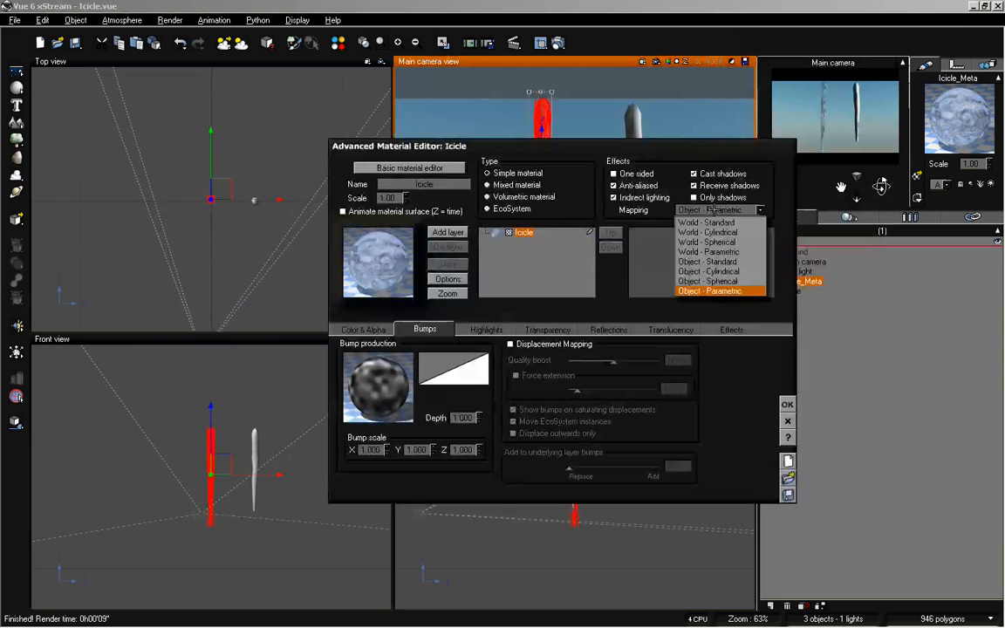
click(720, 261)
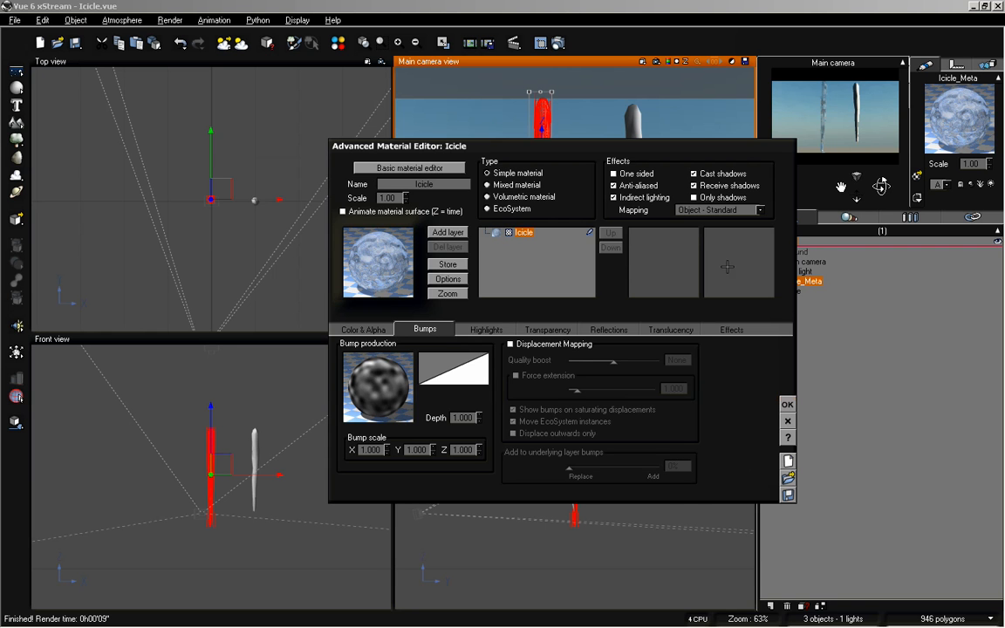
click(788, 403)
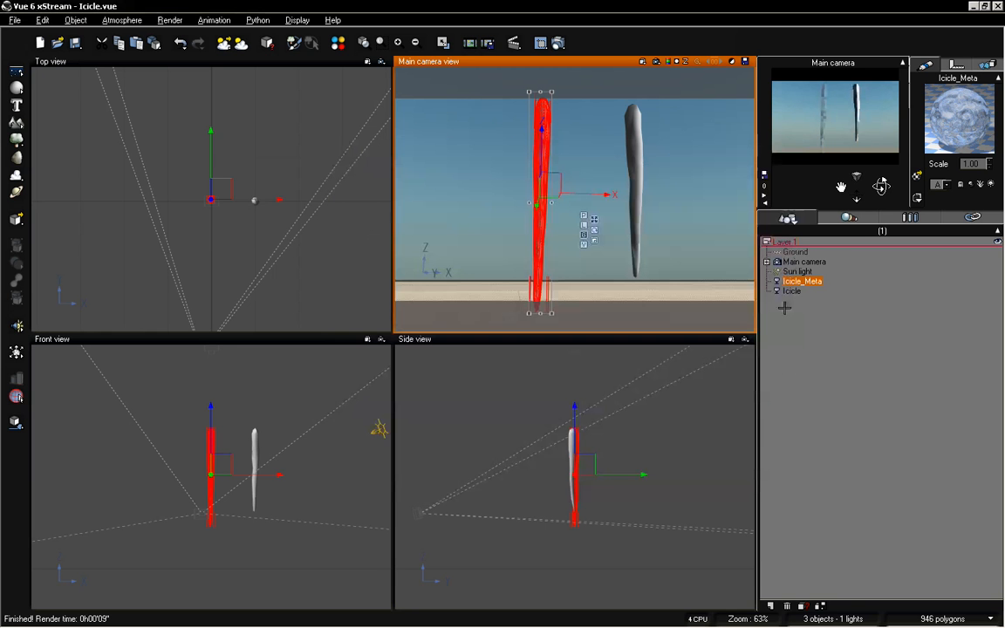
Step: Render the scene to examine the Icicle_Meta material with its object-standard mapping, accepting the post-render options
click(558, 42)
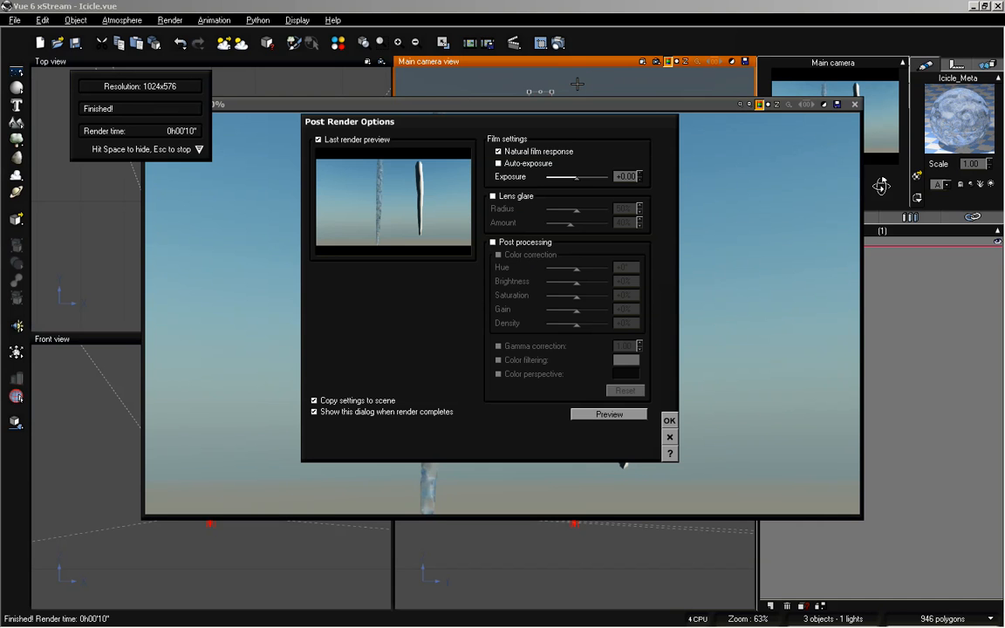
click(669, 420)
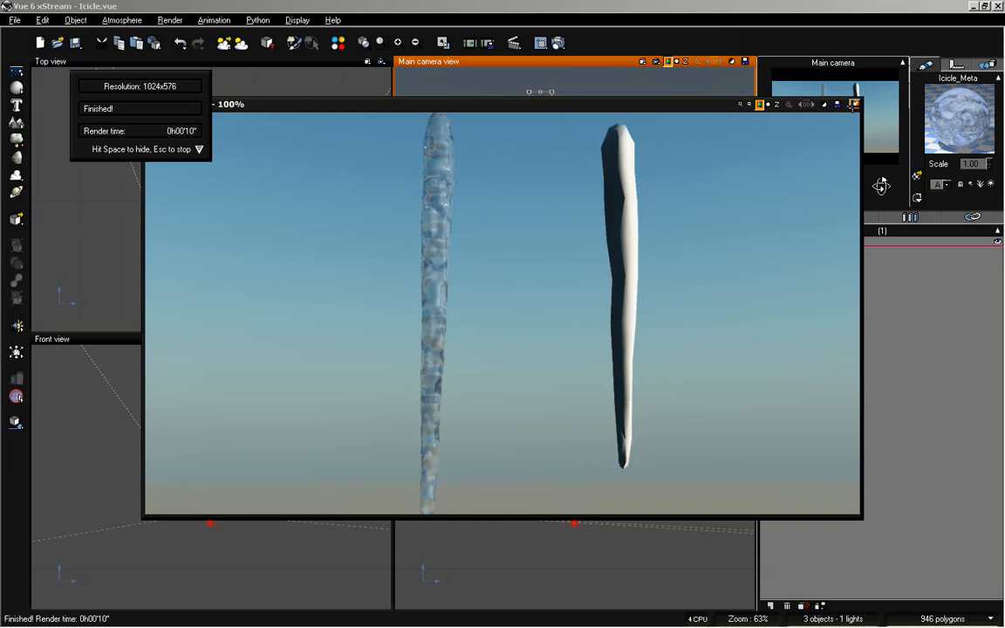
click(854, 104)
Step: Increase the scale of the Perlin noise node that drives the Icicle material's bump
right_click(936, 105)
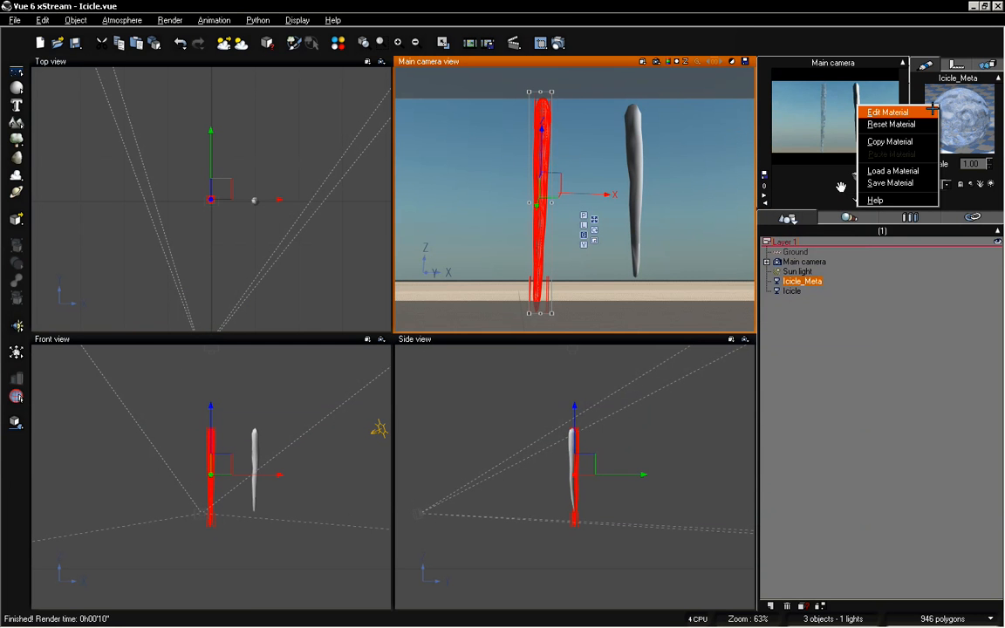
click(932, 108)
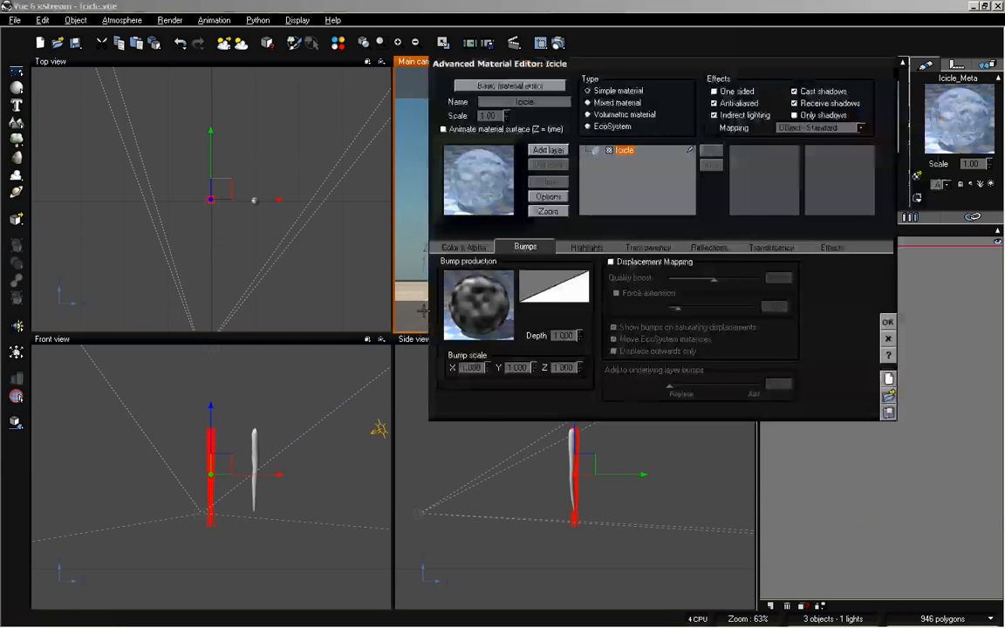
right_click(464, 293)
click(489, 301)
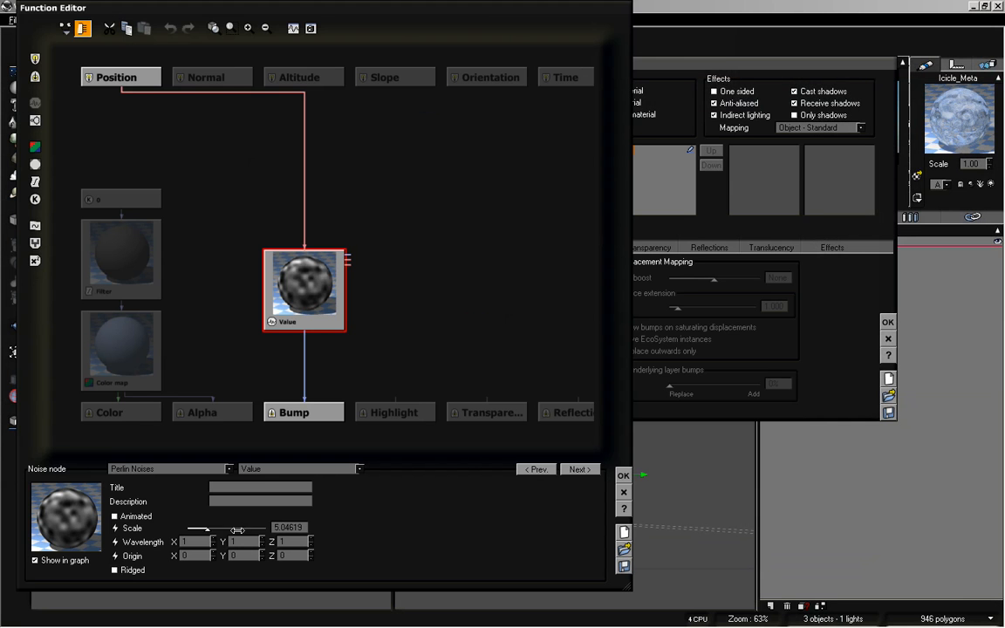
drag(207, 529, 218, 525)
click(623, 475)
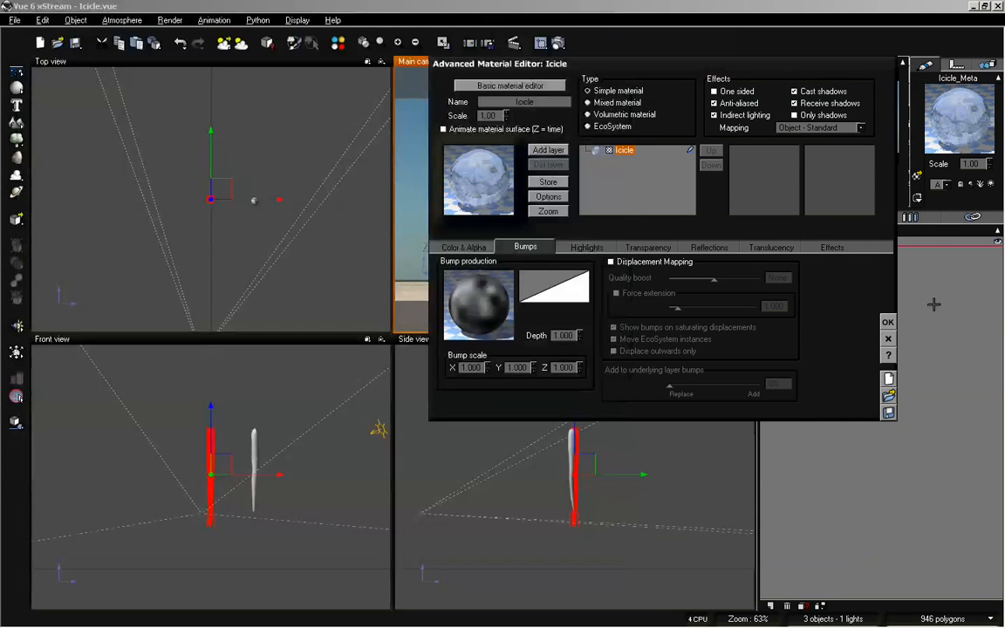
Step: Set the Icicle material's highlight global intensity to 46% and raise its highlight global size to about 44%
click(587, 247)
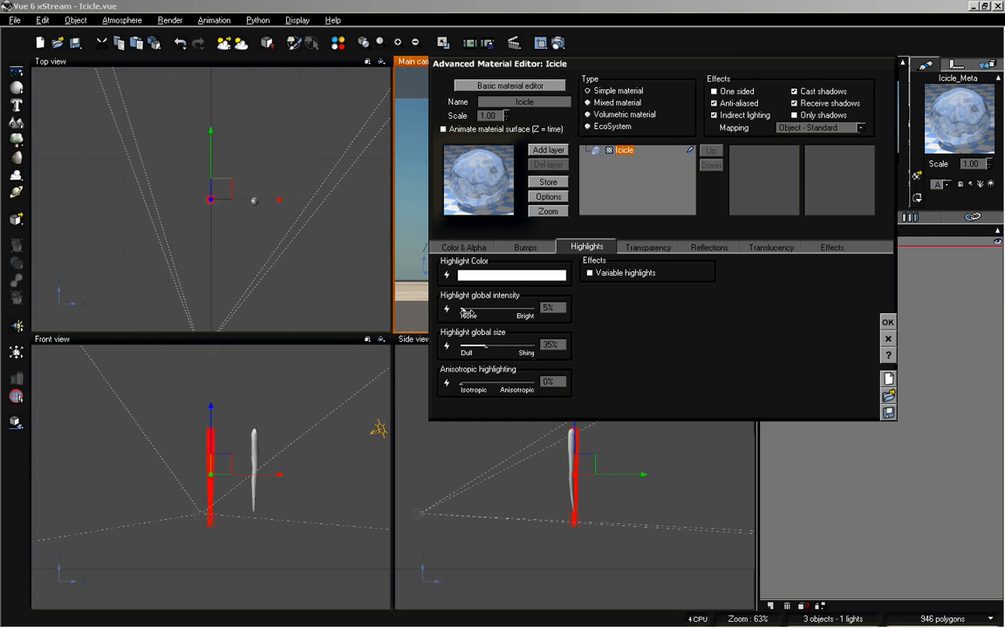
drag(465, 312, 497, 345)
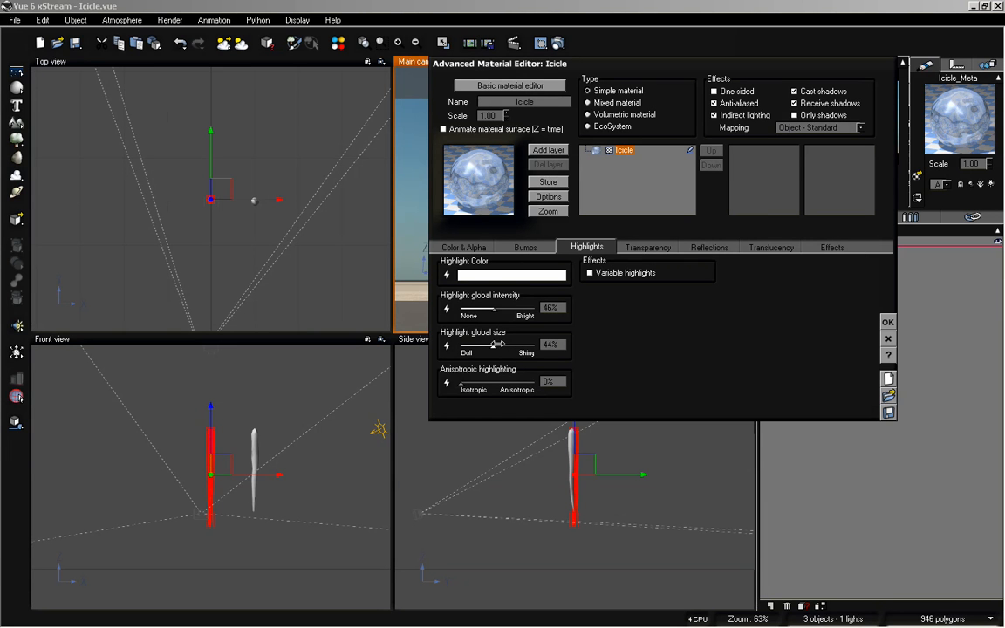
drag(498, 343, 500, 344)
click(887, 322)
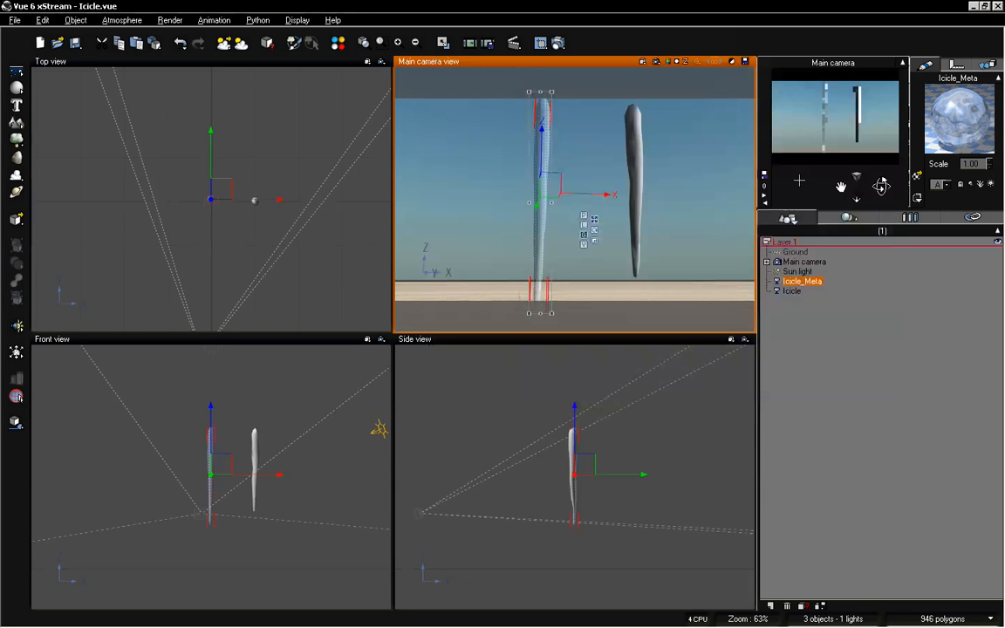
Step: Render the scene to examine the larger bumps and stronger highlights on the Icicle_Meta object
click(513, 42)
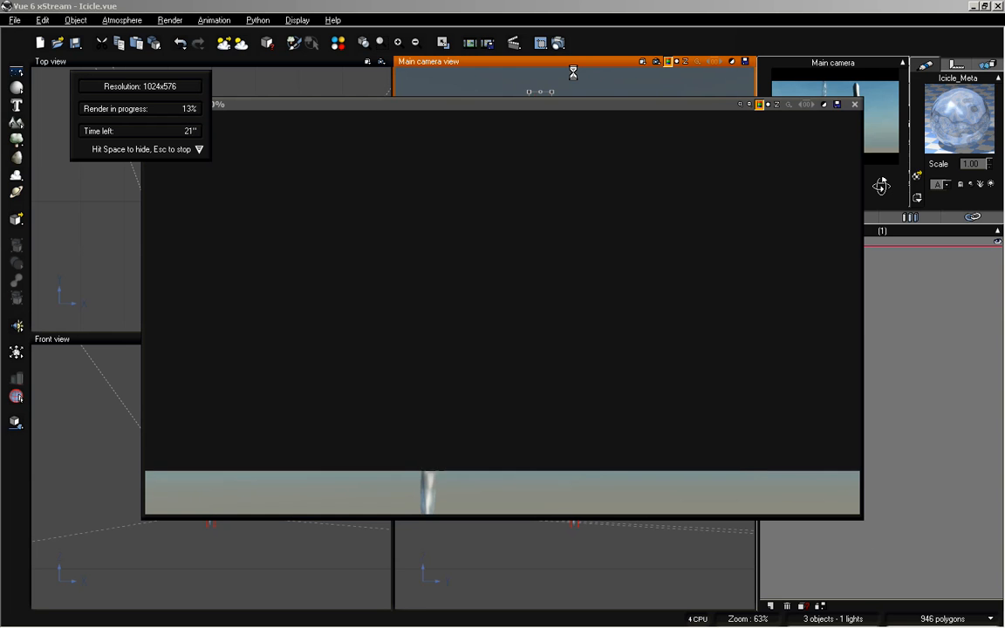
click(669, 419)
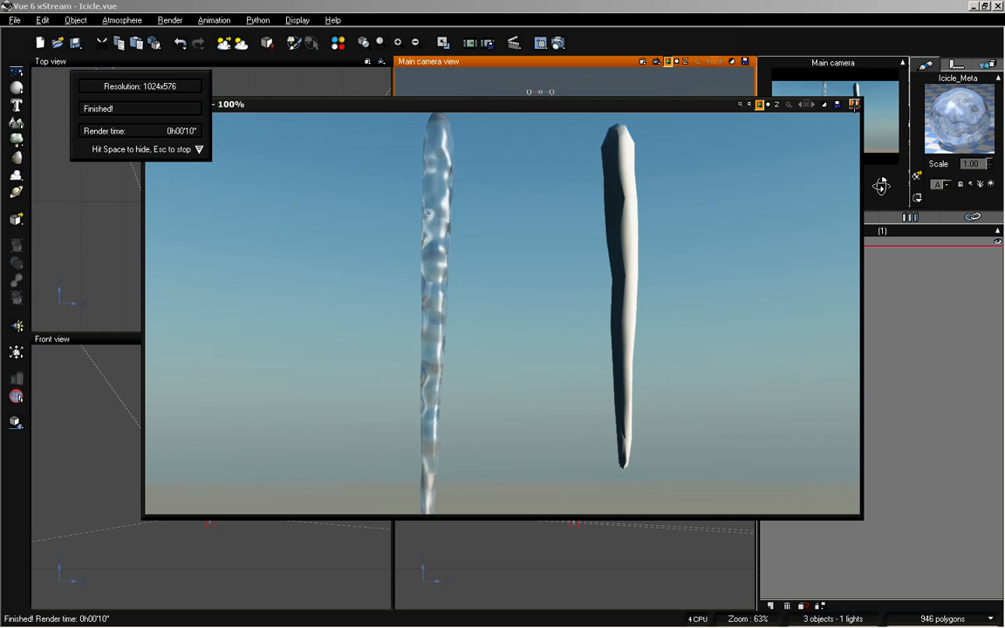
click(854, 104)
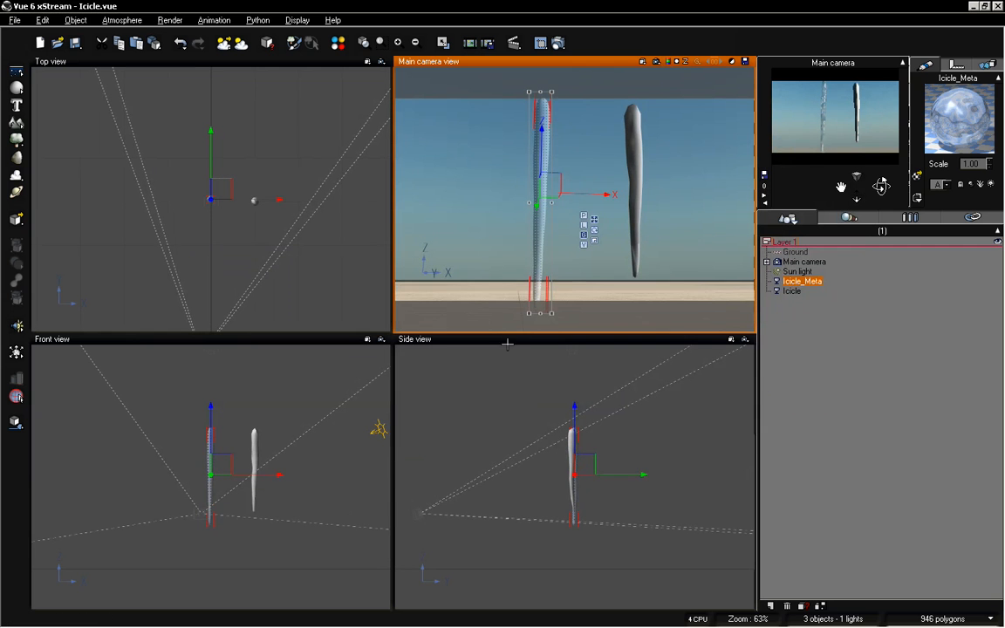
Step: Copy the material of Icicle_Meta, paste it onto the Icicle object, and reselect Icicle_Meta
right_click(949, 110)
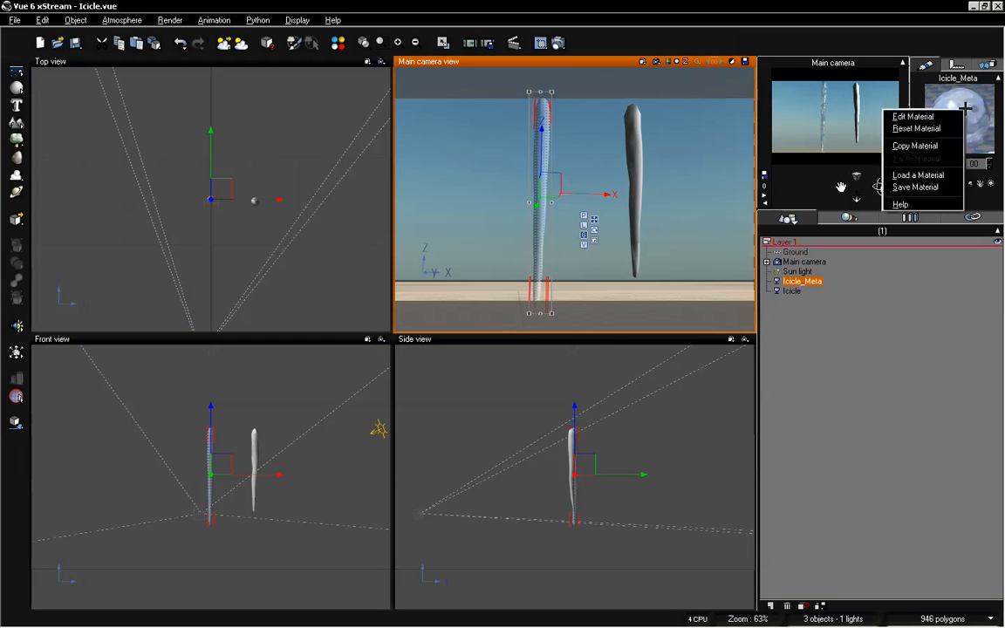
click(937, 143)
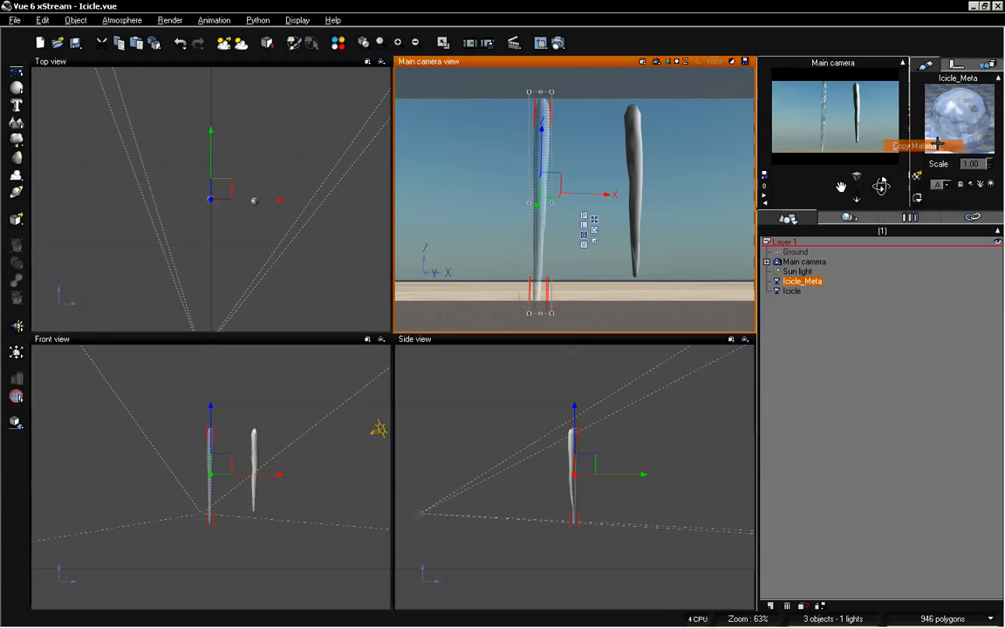
click(793, 291)
right_click(939, 88)
click(908, 146)
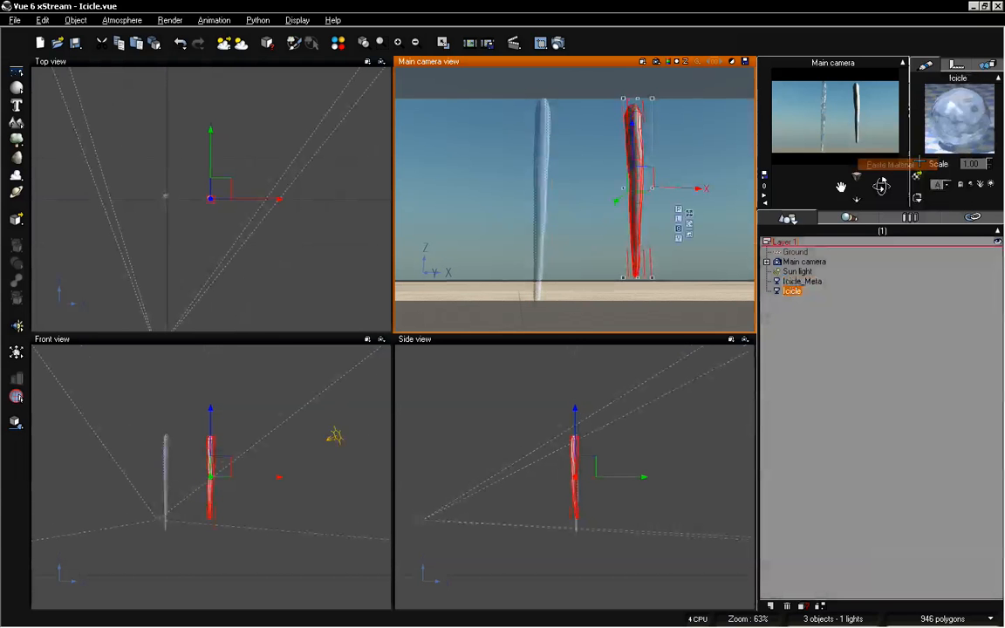
click(907, 280)
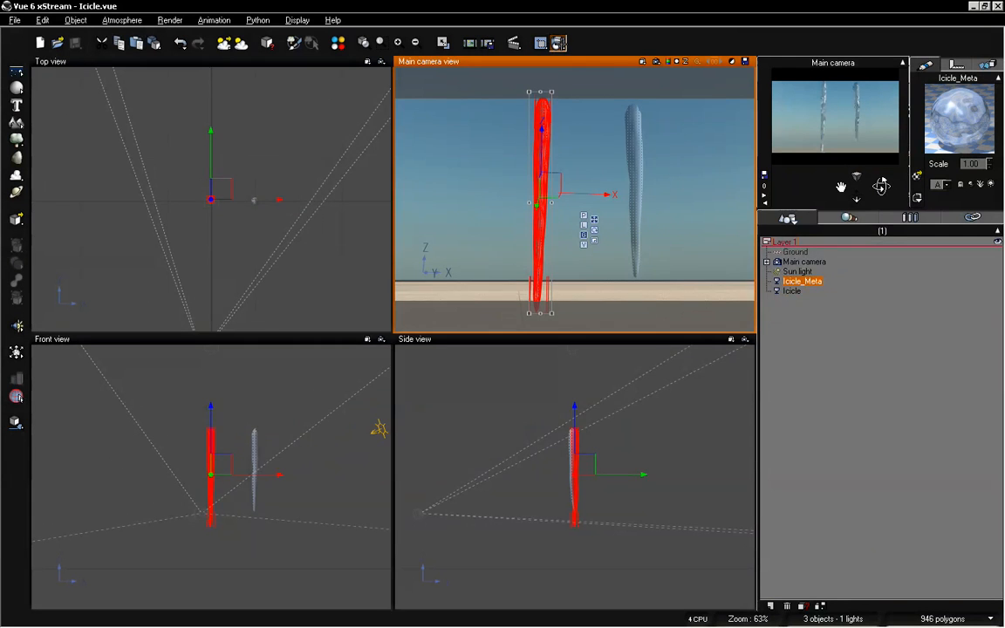
Step: Render the scene to compare both icicles with the shared ice material
click(558, 42)
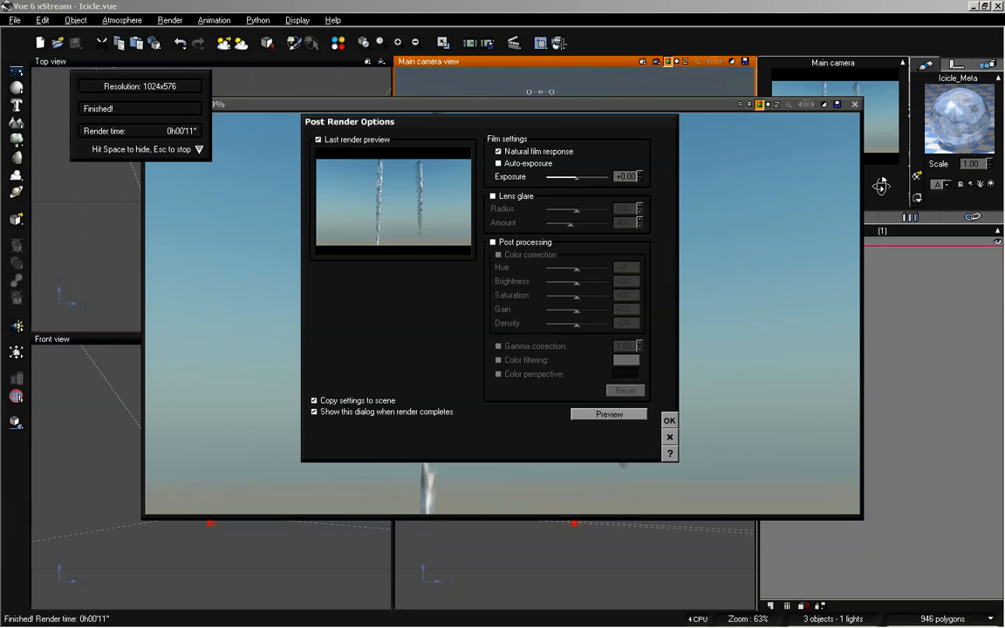
click(668, 421)
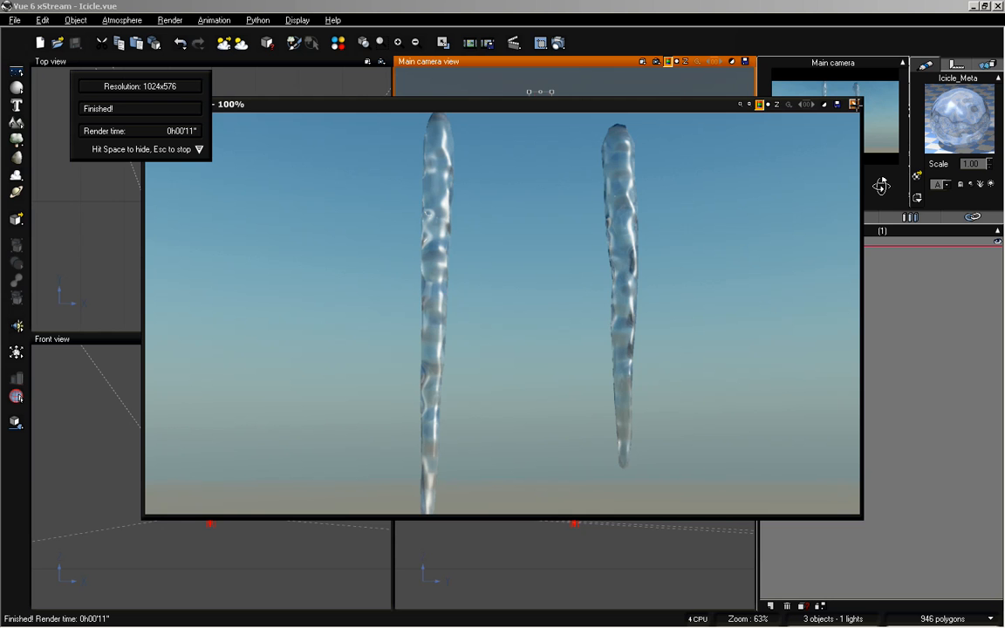
click(853, 104)
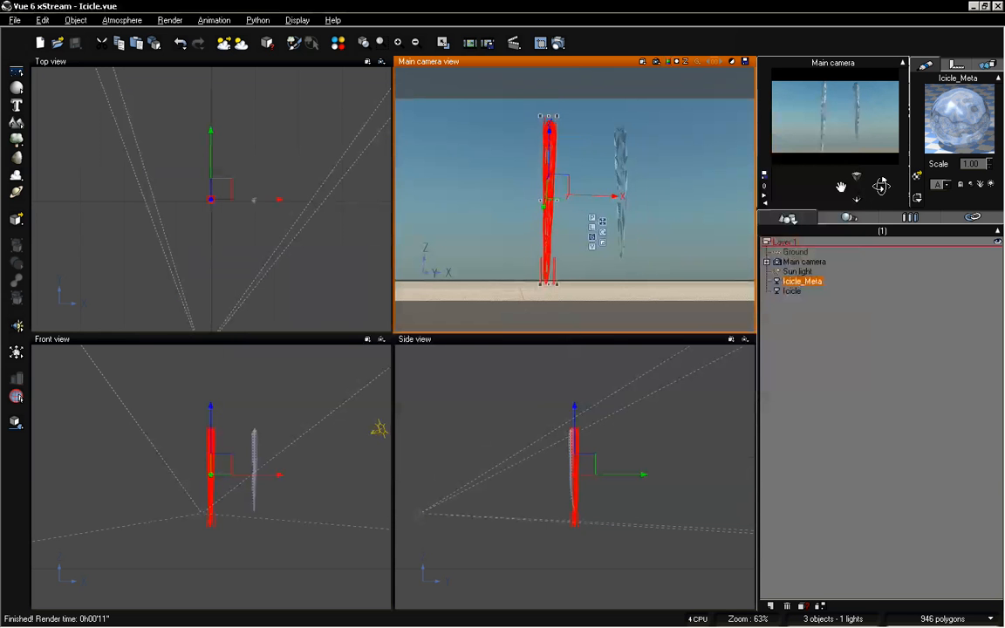
Step: Set the render quality preset to Broadcast, check the anti-aliasing options, and render the two icicles
click(556, 42)
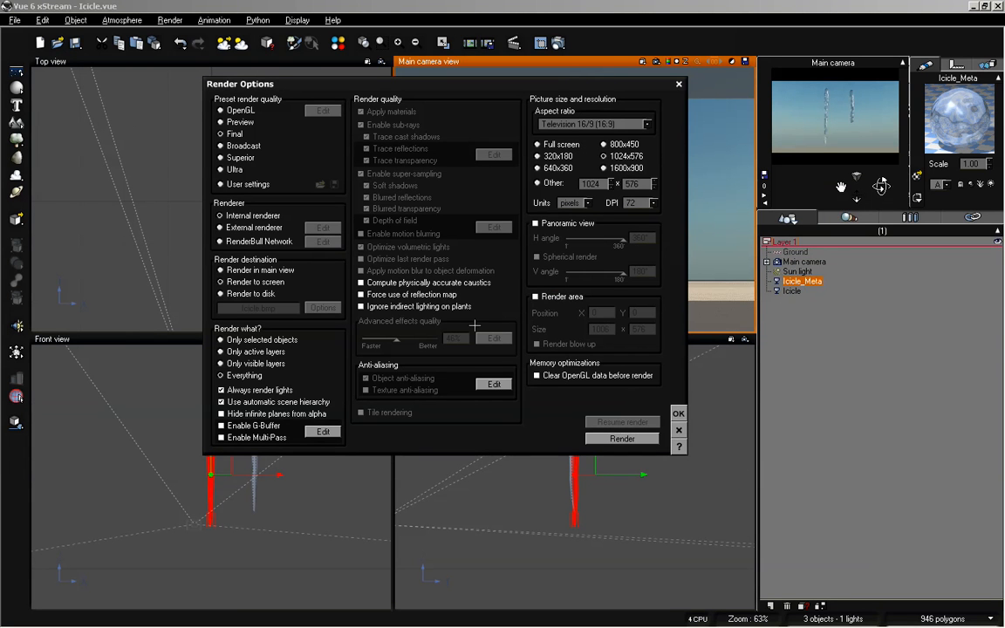
click(239, 146)
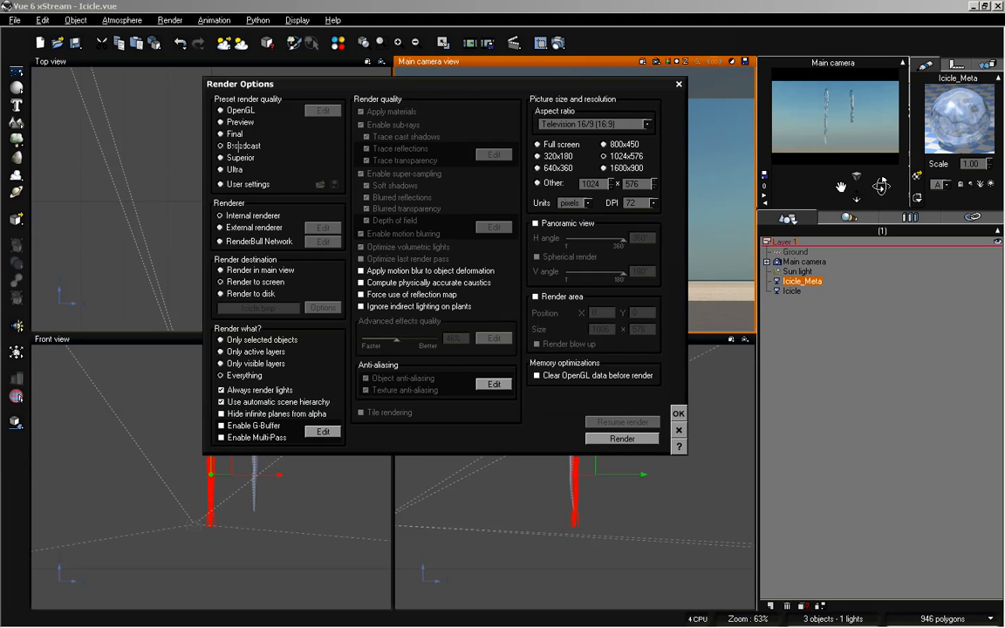
click(494, 384)
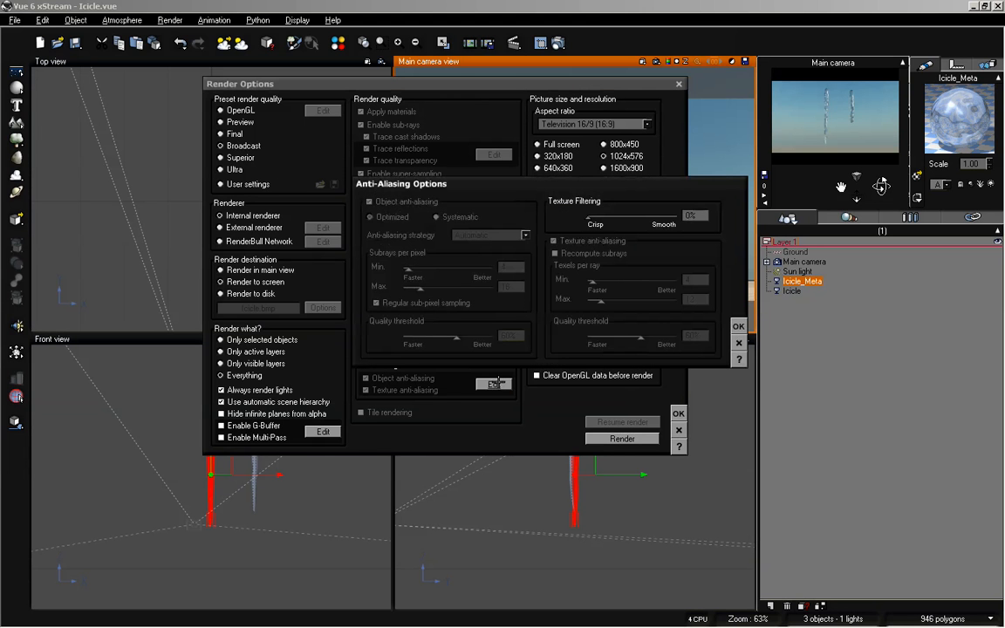
click(735, 326)
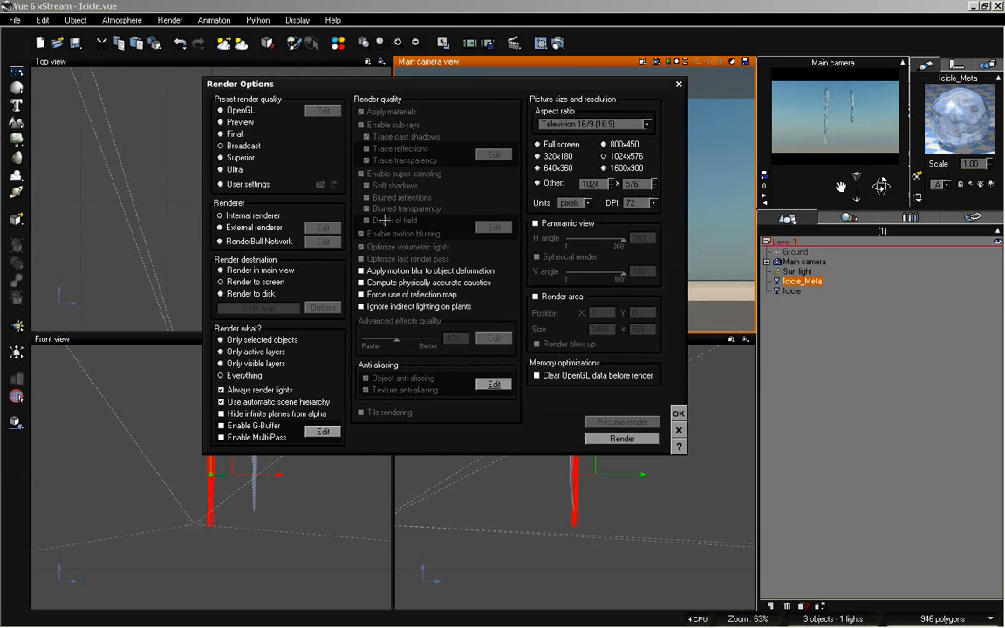
click(679, 413)
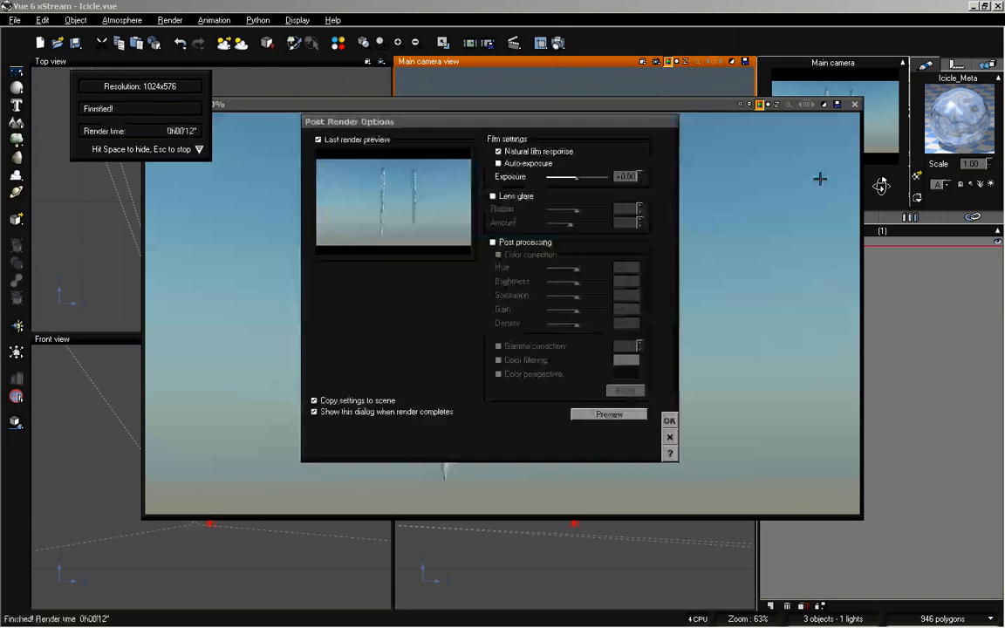
click(668, 421)
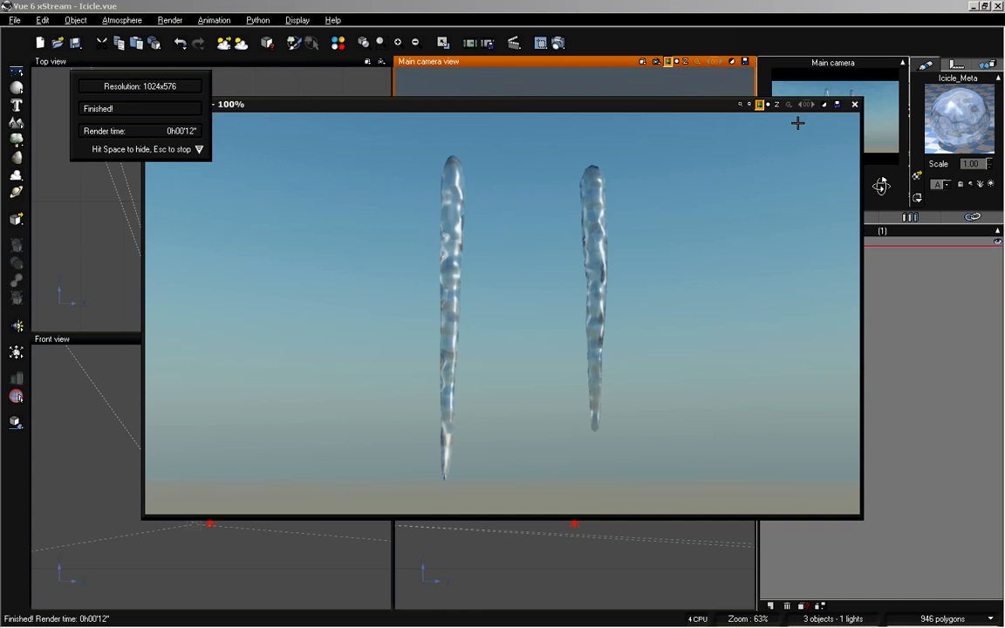
key(space)
Step: Move the main camera far back from the icicles and render the distant view
drag(881, 185, 881, 186)
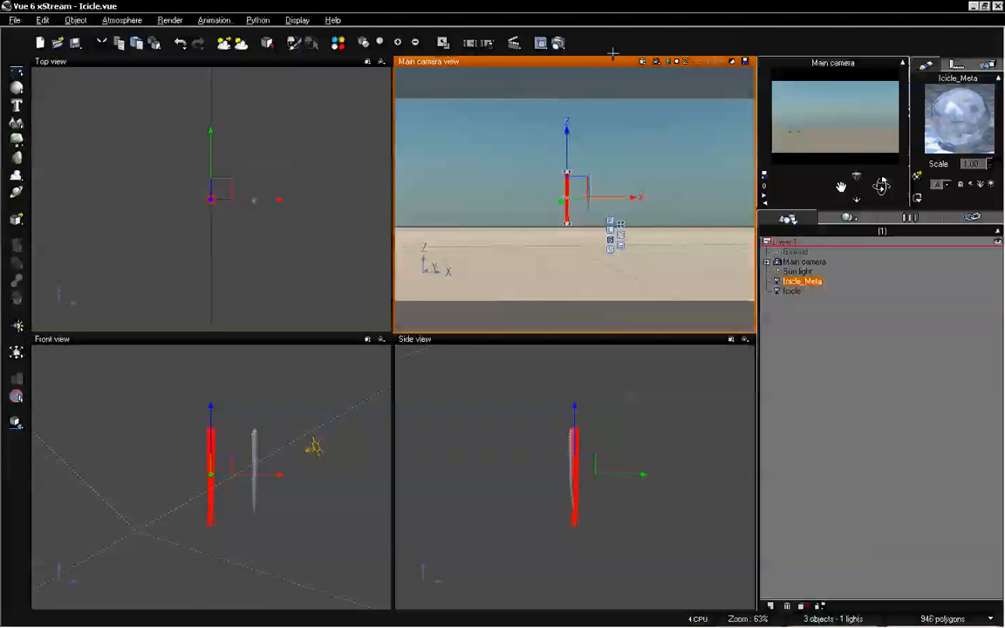
click(558, 43)
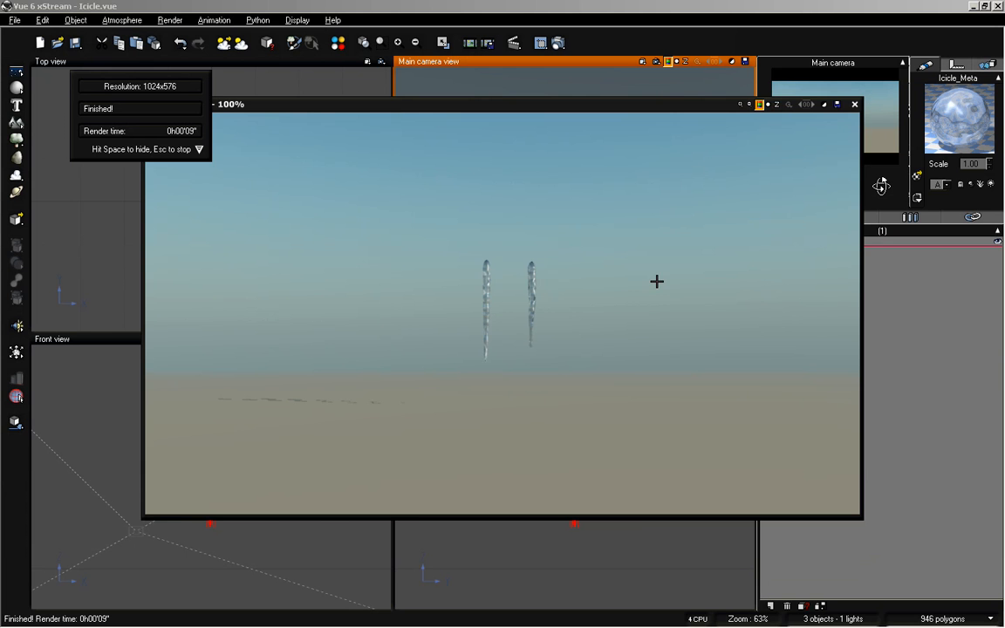
key(space)
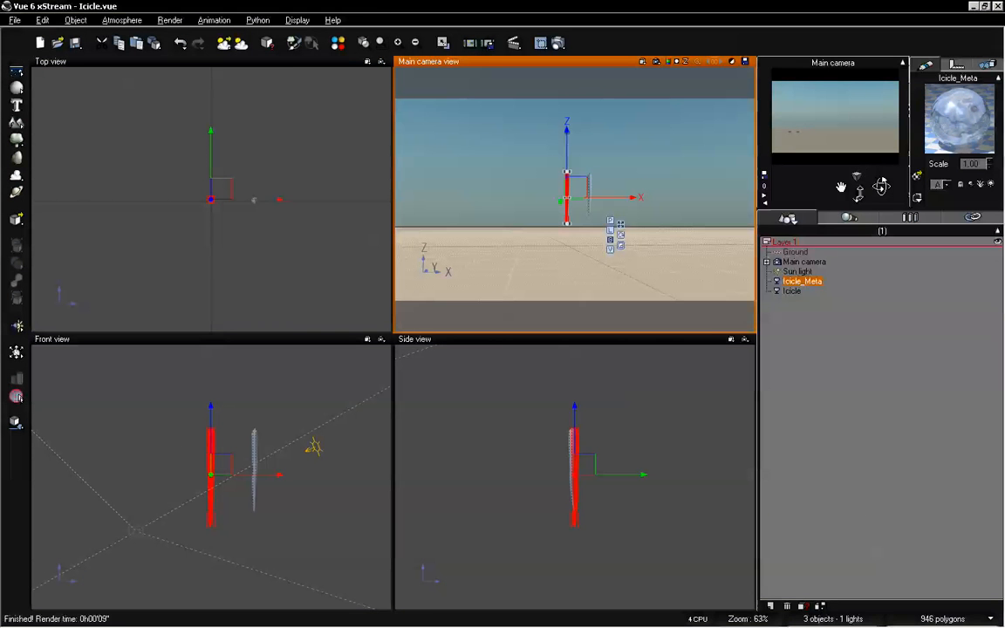
Step: Move the main camera back in closer to the icicles and set the atmosphere's sun pitch to 100°
mouse_move(859, 193)
mouse_down()
mouse_move(833, 210)
mouse_move(857, 207)
mouse_up()
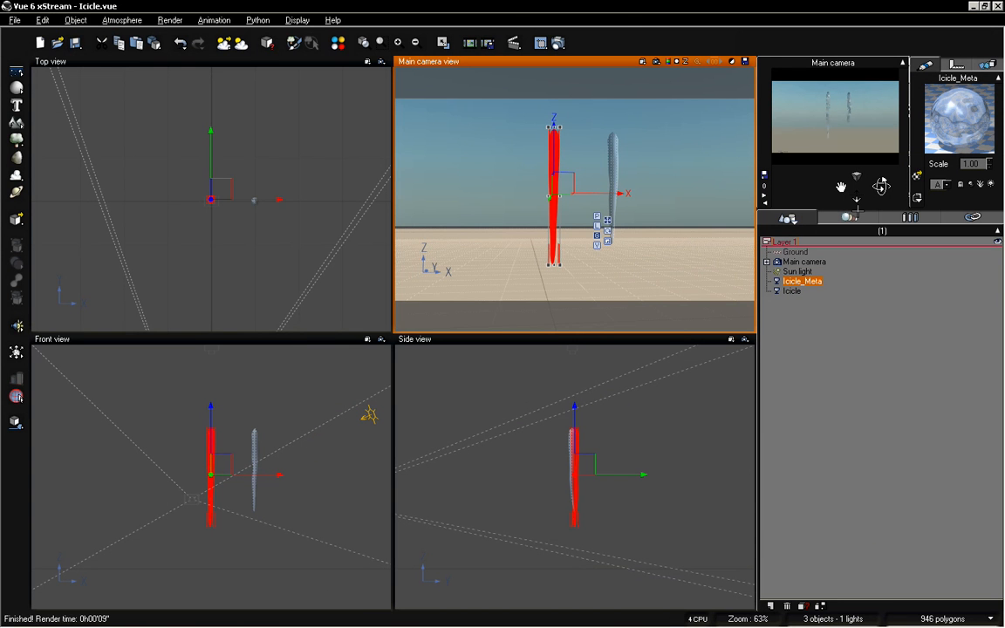
click(126, 19)
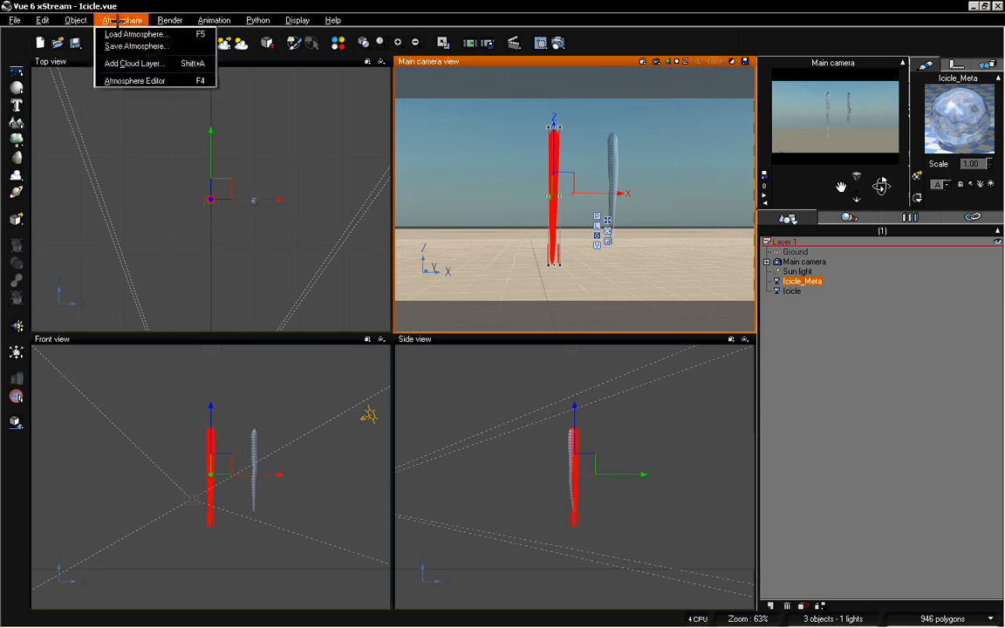
click(140, 80)
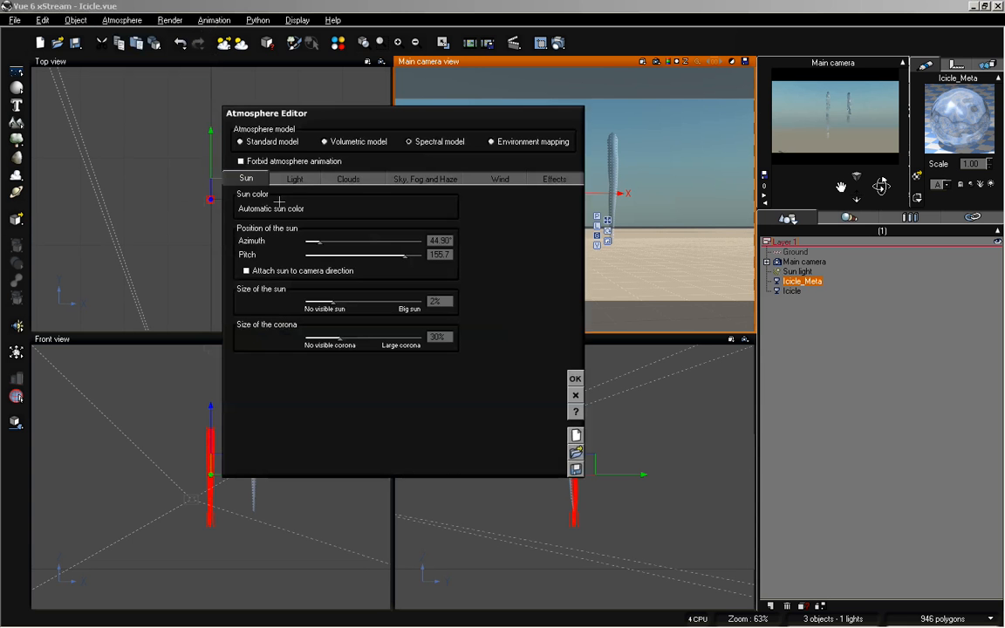
drag(399, 254, 382, 257)
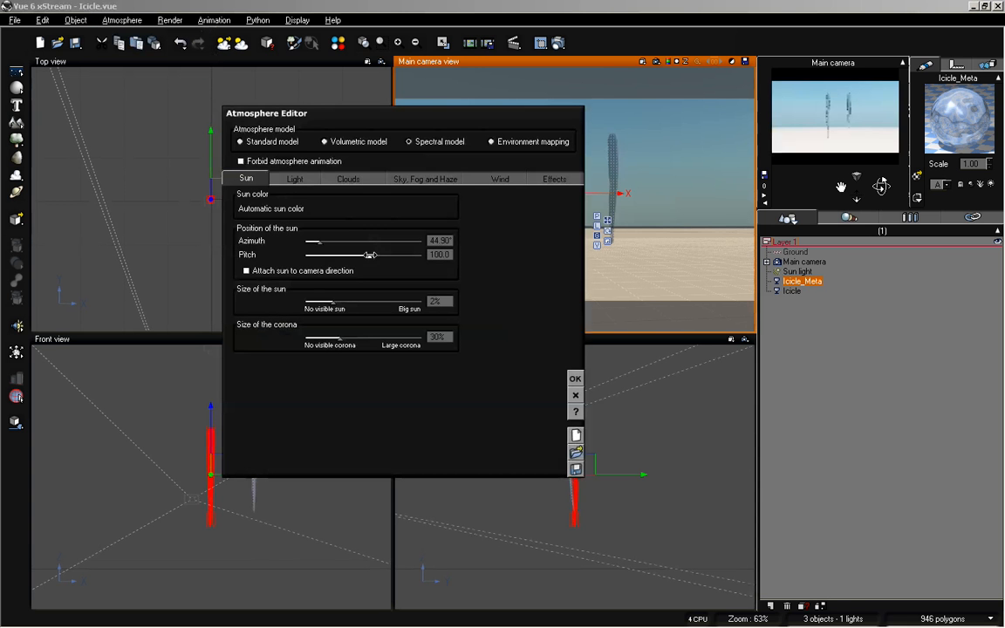
Step: Set the atmosphere's light balance to 30% and the sky dome lighting gain to 0.40
click(281, 181)
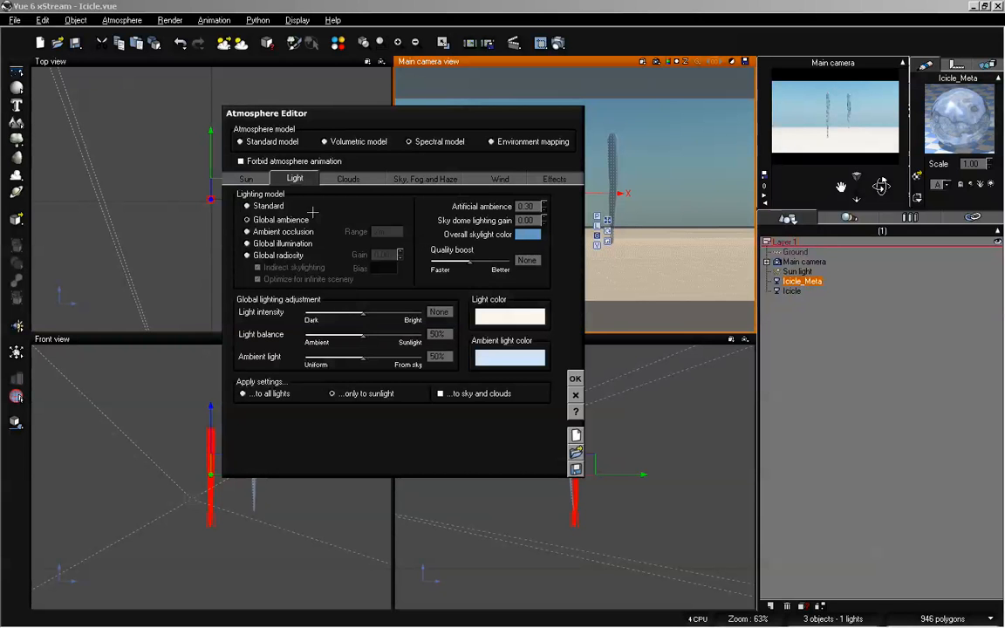
mouse_move(339, 328)
mouse_down()
mouse_move(330, 332)
mouse_move(340, 330)
mouse_up()
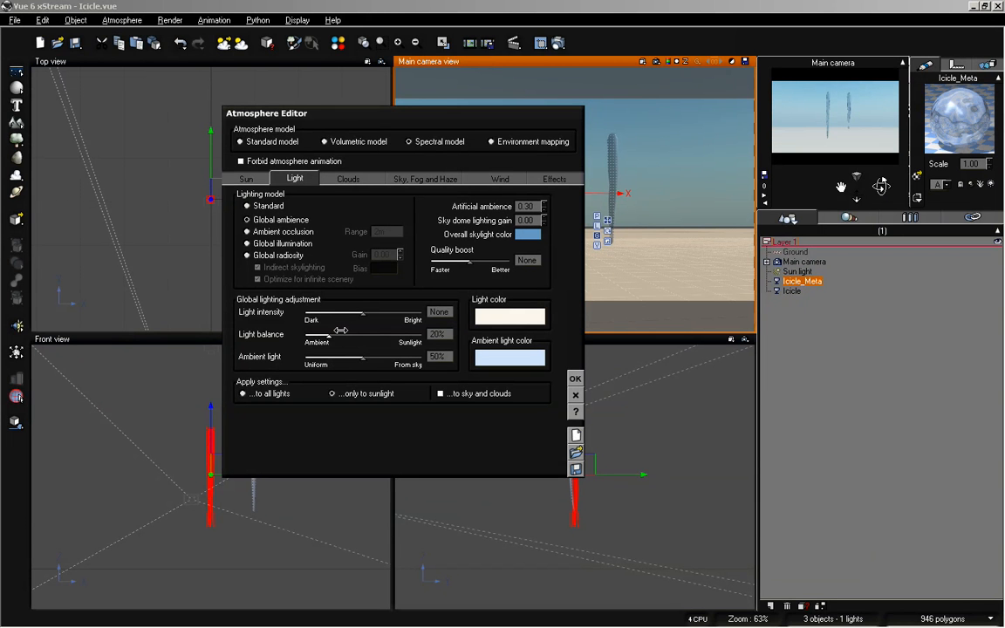
drag(339, 330, 345, 336)
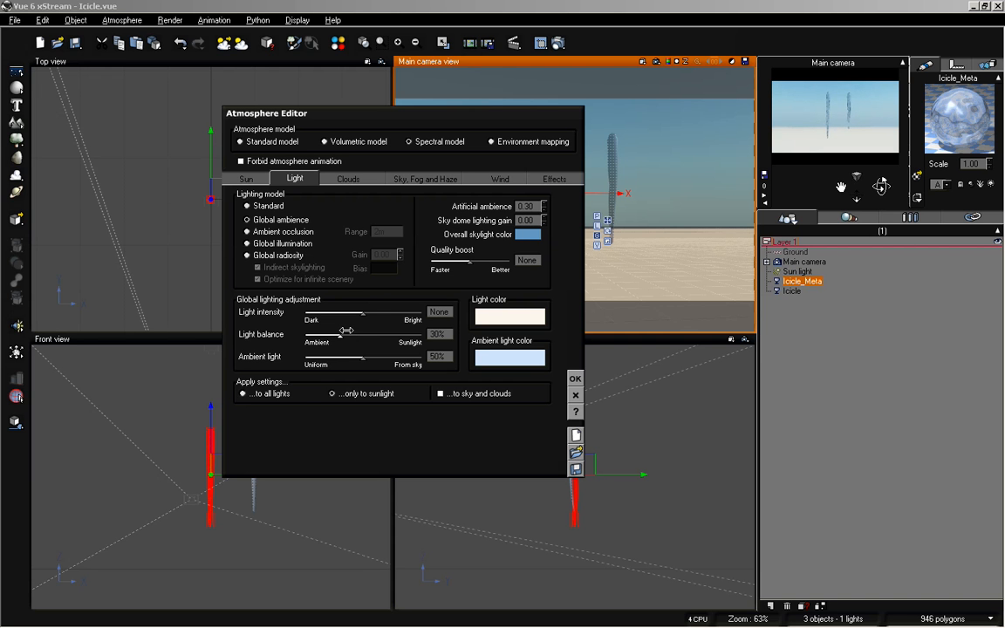
double_click(527, 221)
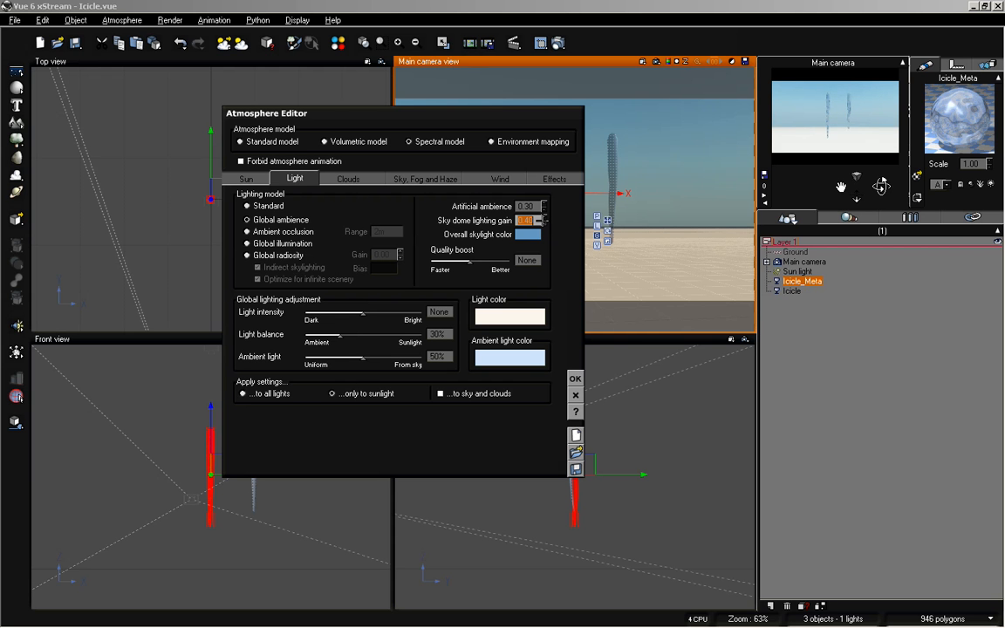
Step: Set haze ground density to 33%, fog ground density to 16% and glow intensity to 10%, and apply the atmosphere
click(425, 178)
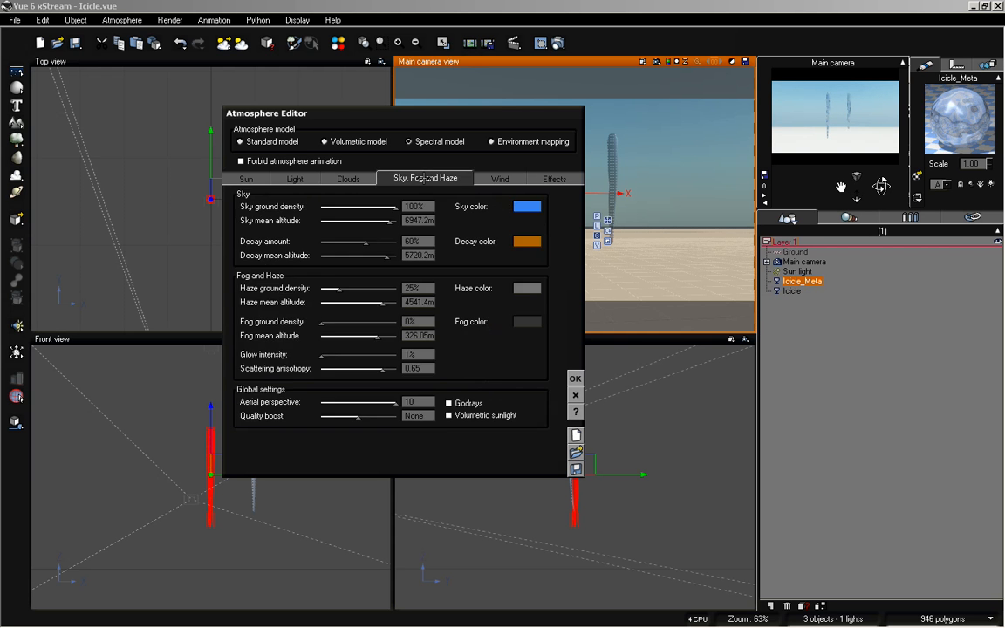
mouse_move(330, 287)
mouse_down()
mouse_move(362, 288)
mouse_move(336, 287)
mouse_move(349, 287)
mouse_up()
drag(322, 321, 348, 321)
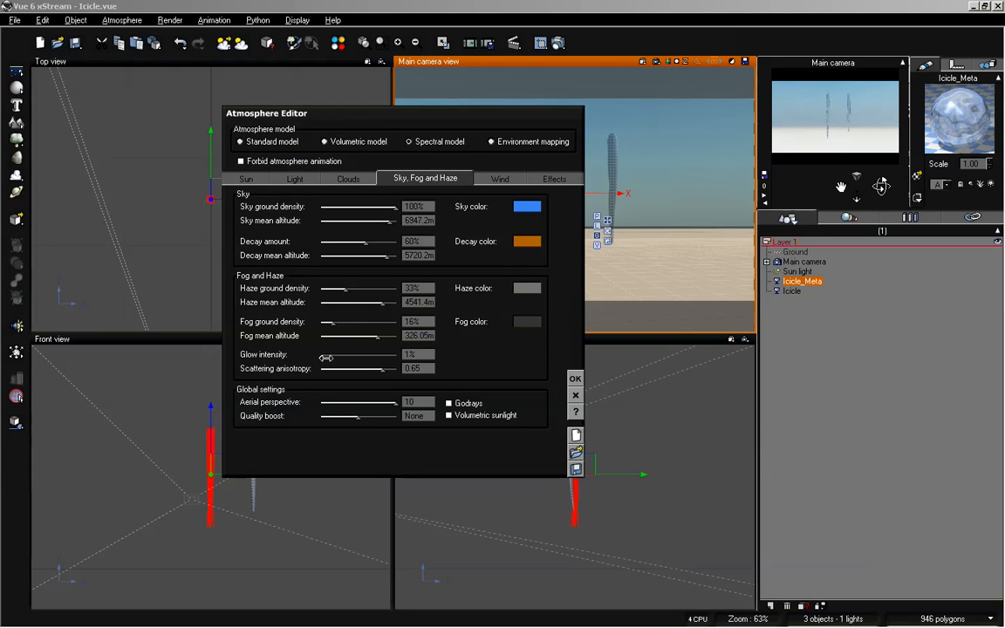
drag(324, 357, 332, 354)
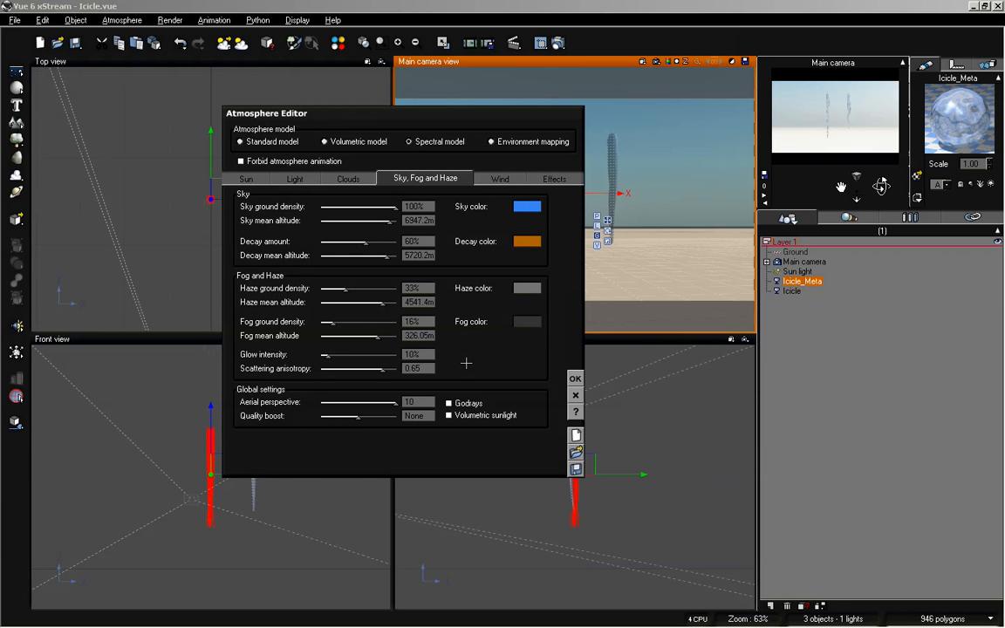
click(575, 378)
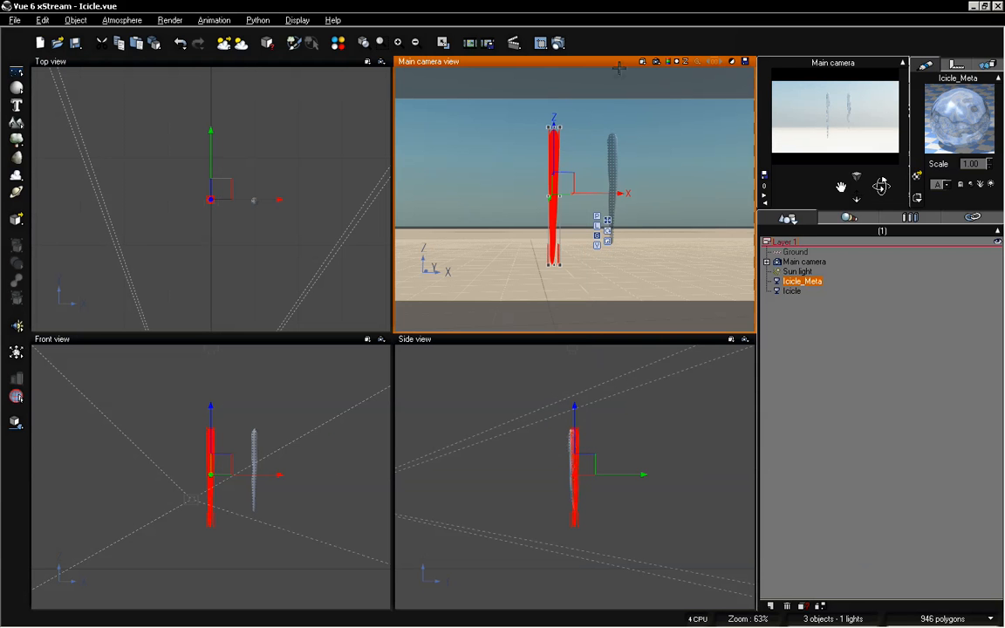
Step: Render the icicles with the adjusted atmosphere and inspect the finished image
click(514, 43)
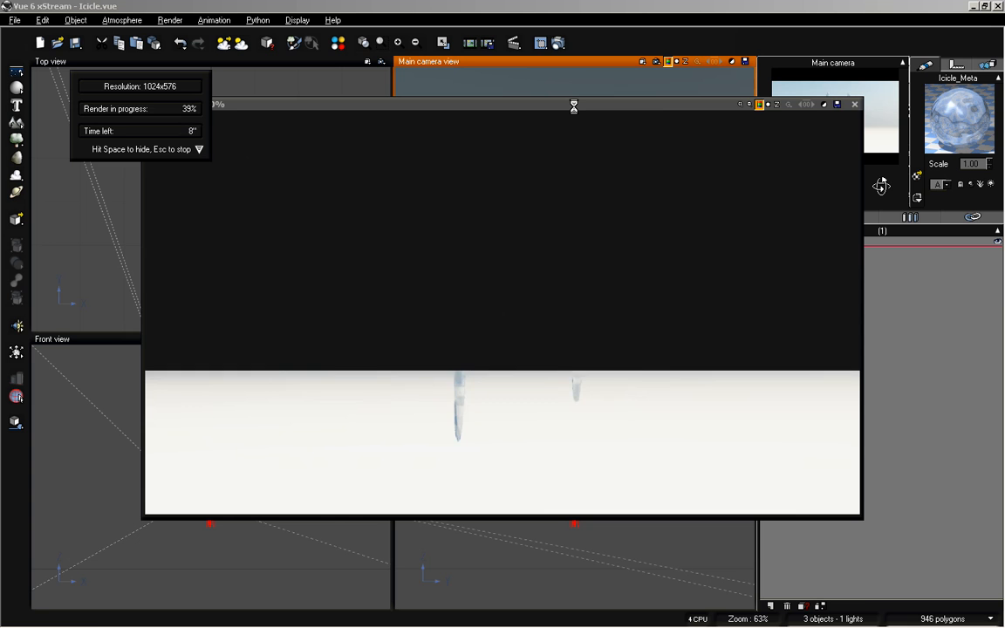
click(605, 413)
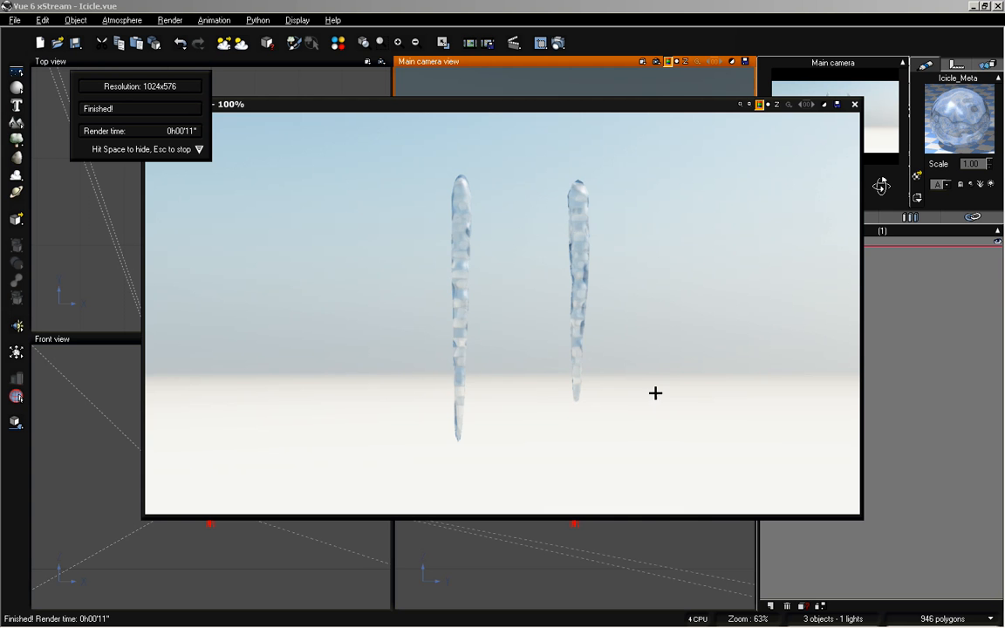
key(space)
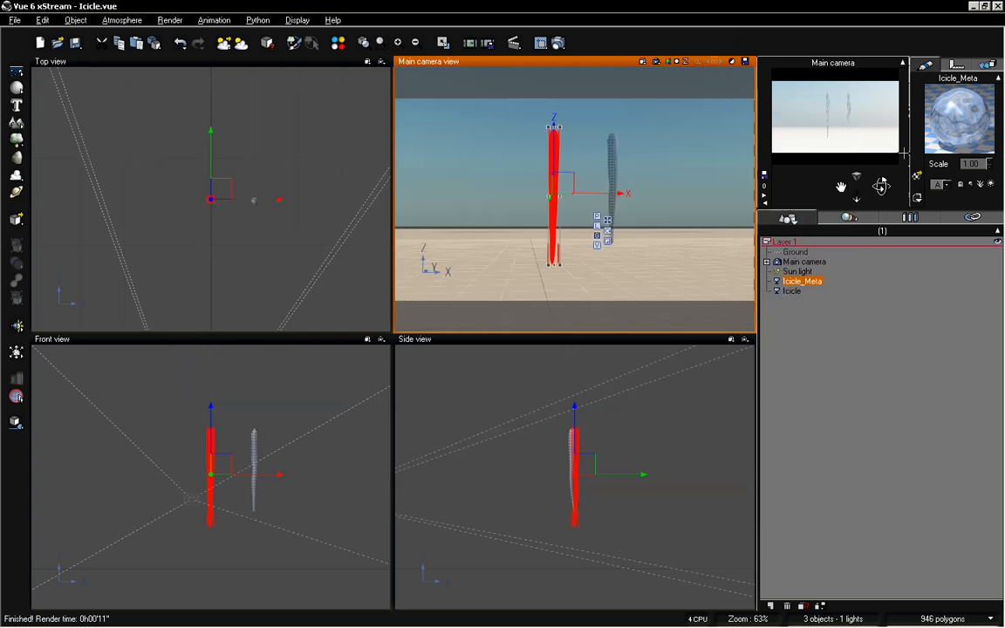
Step: Change the Icicle_Meta material's color map to a very pale cyan, RGB 226, 248, 254, and apply the material
double_click(964, 129)
drag(601, 62, 384, 172)
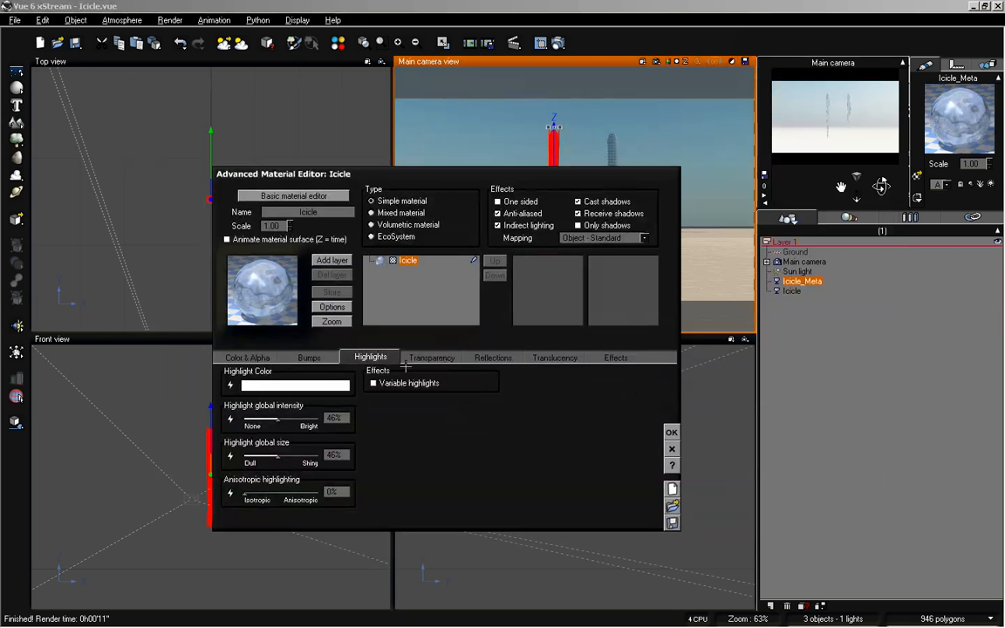
click(247, 357)
right_click(436, 426)
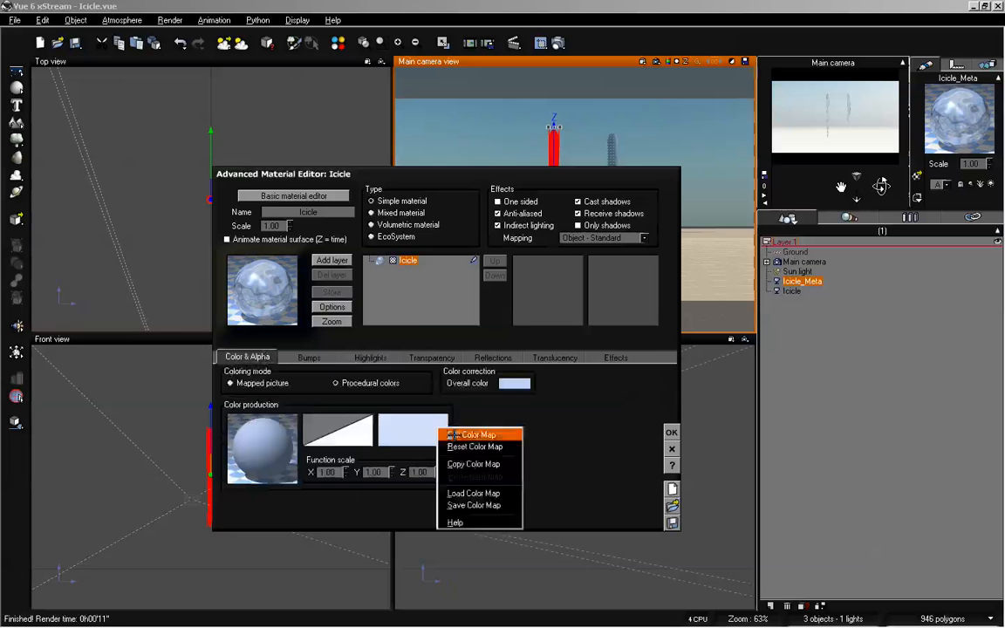
click(471, 434)
click(514, 396)
drag(618, 356, 623, 329)
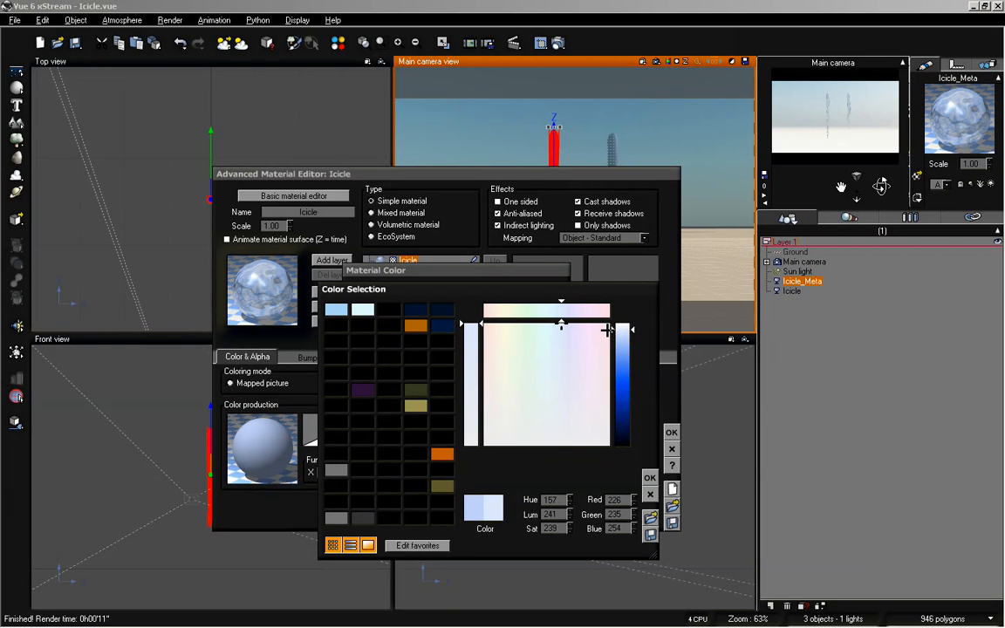
click(555, 324)
mouse_move(555, 324)
mouse_down()
mouse_move(537, 326)
mouse_move(587, 327)
mouse_move(551, 327)
mouse_up()
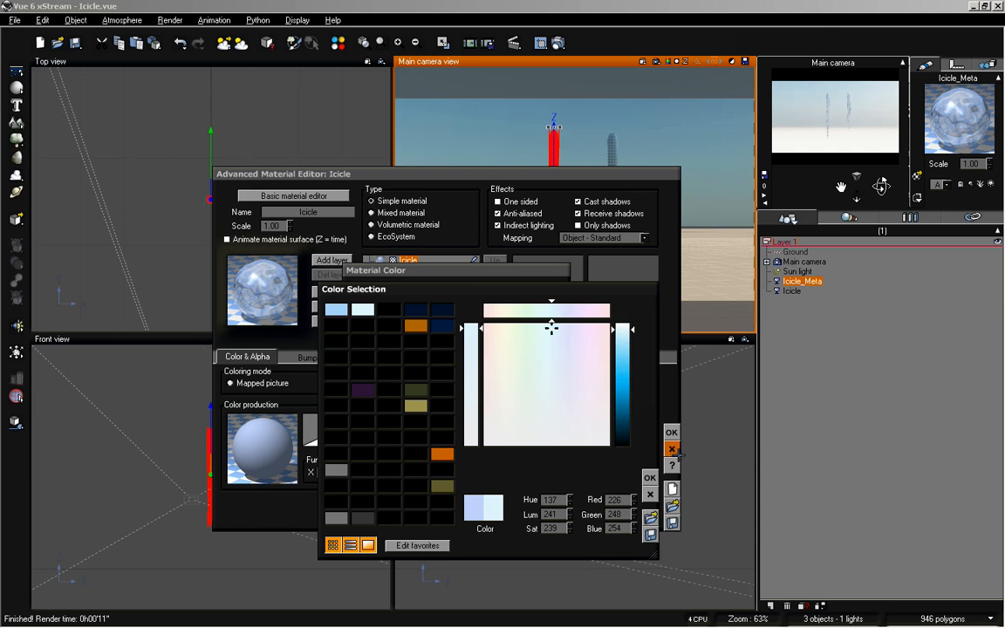
click(649, 476)
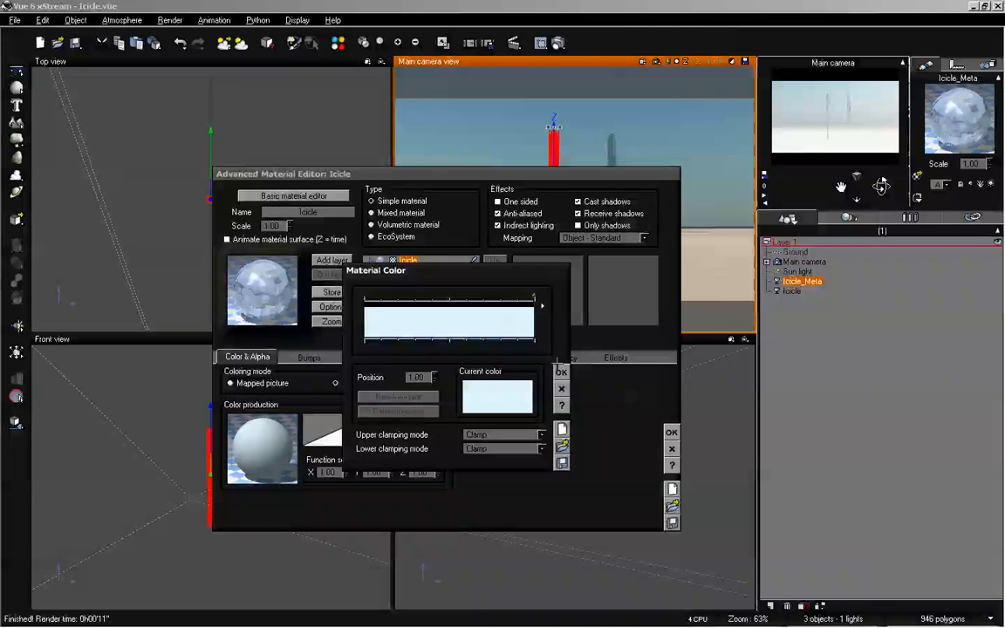
click(561, 371)
click(671, 432)
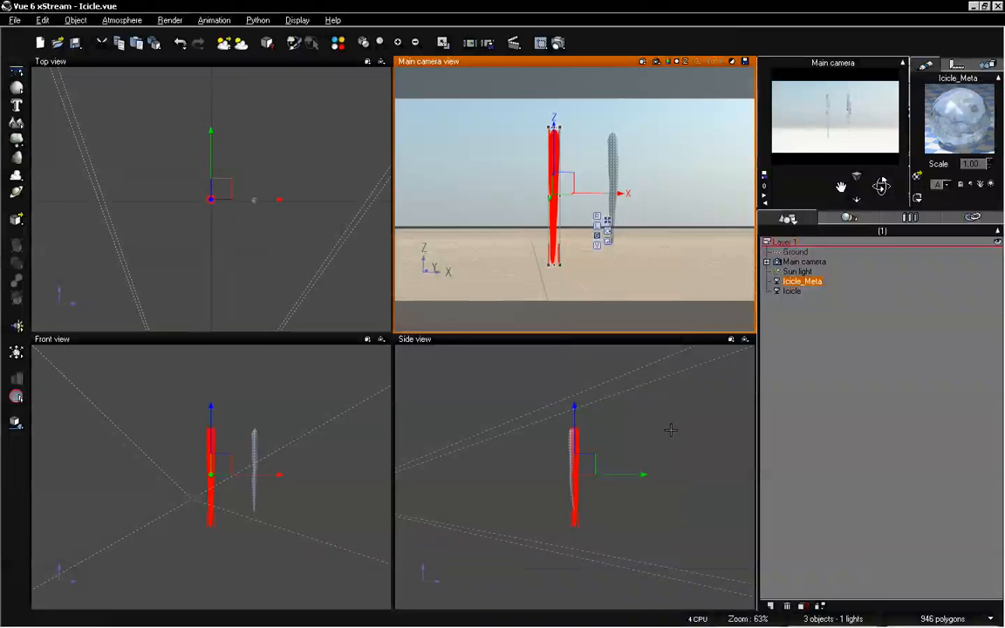
Step: Copy the recolored material of Icicle_Meta and paste it onto the Icicle object
right_click(956, 131)
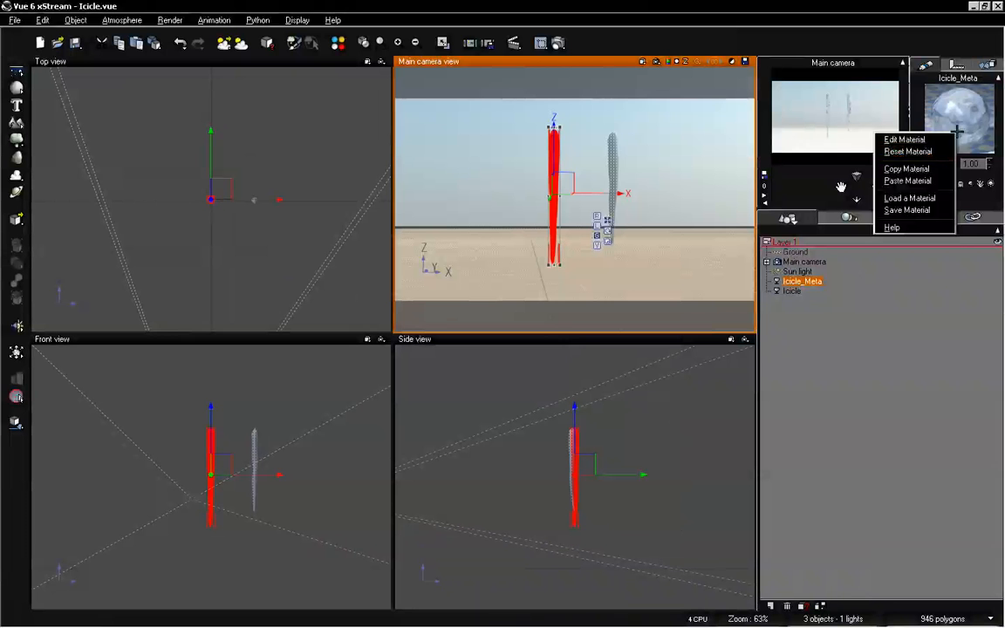
click(926, 168)
click(791, 292)
right_click(964, 124)
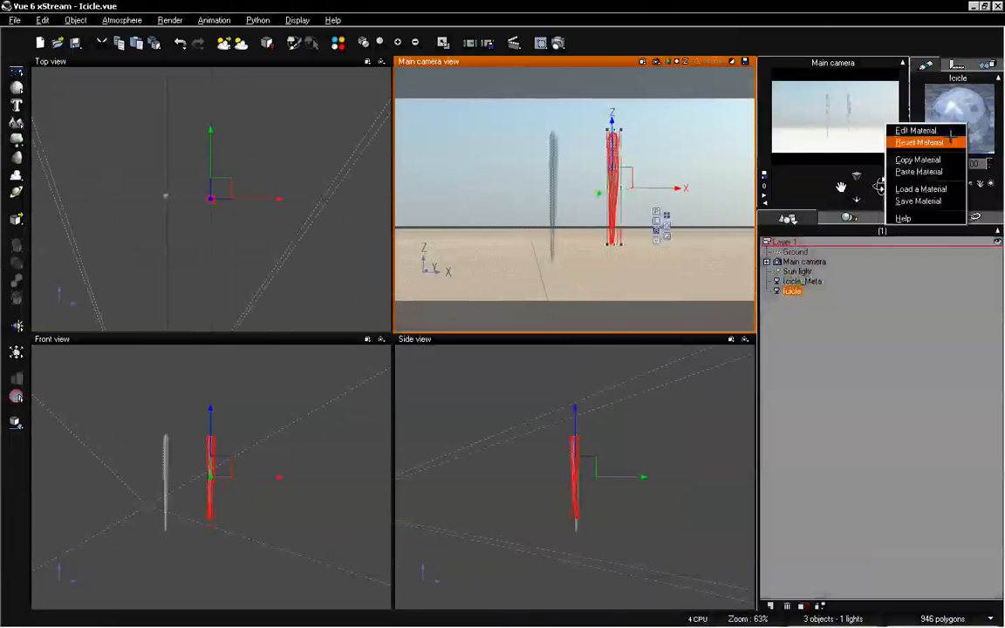
click(920, 168)
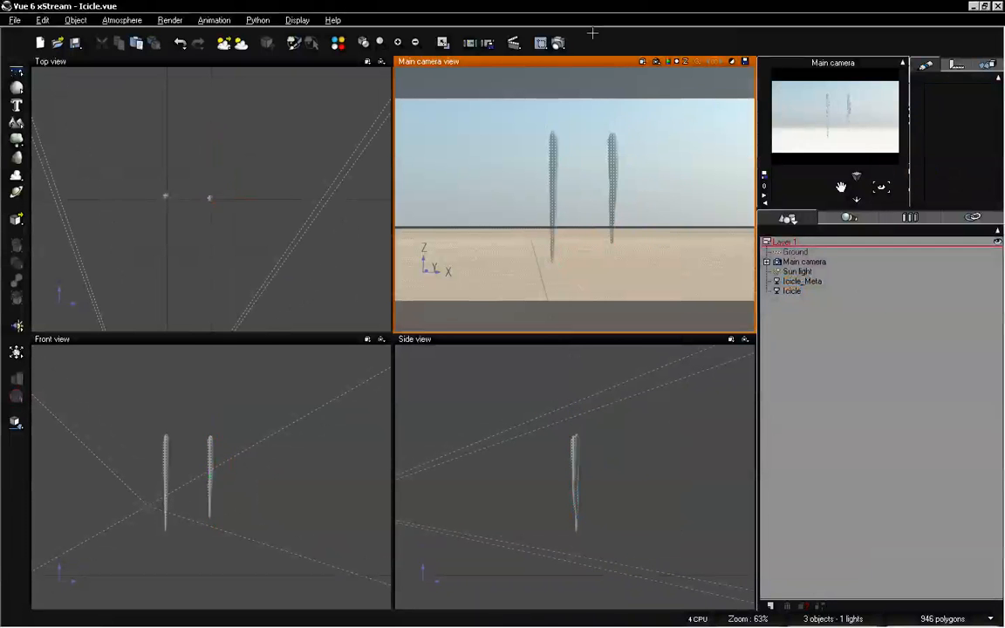
Step: Render both recolored icicles, accept the default post-render options, and close the finished image
click(558, 42)
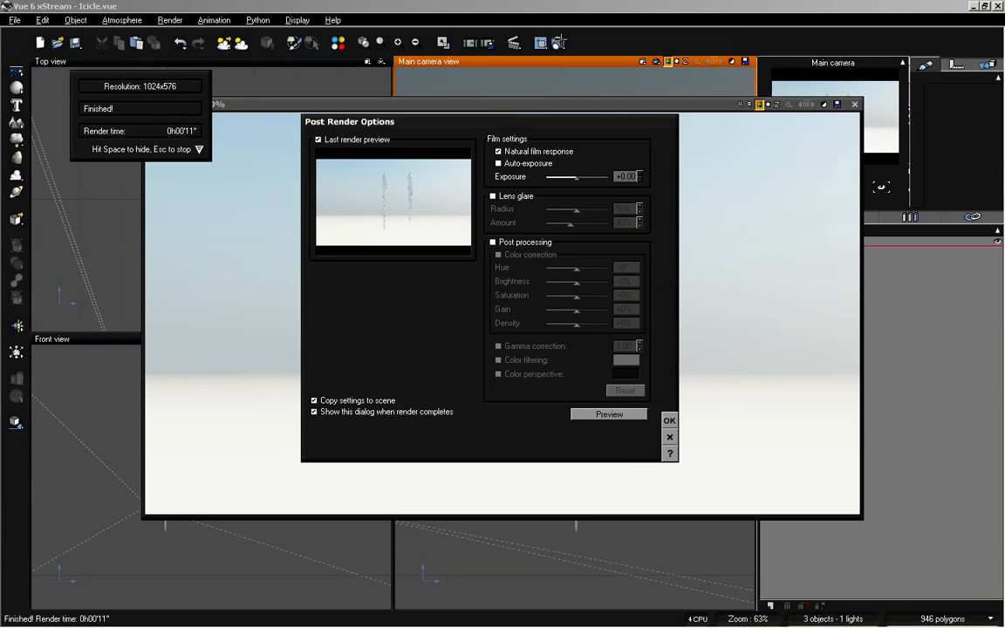
click(669, 420)
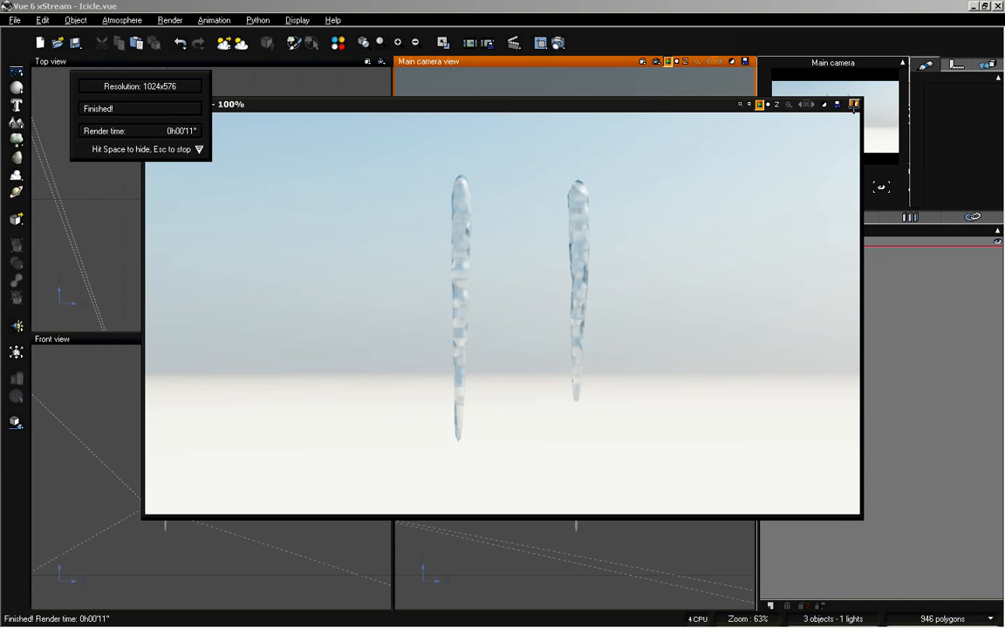
click(854, 104)
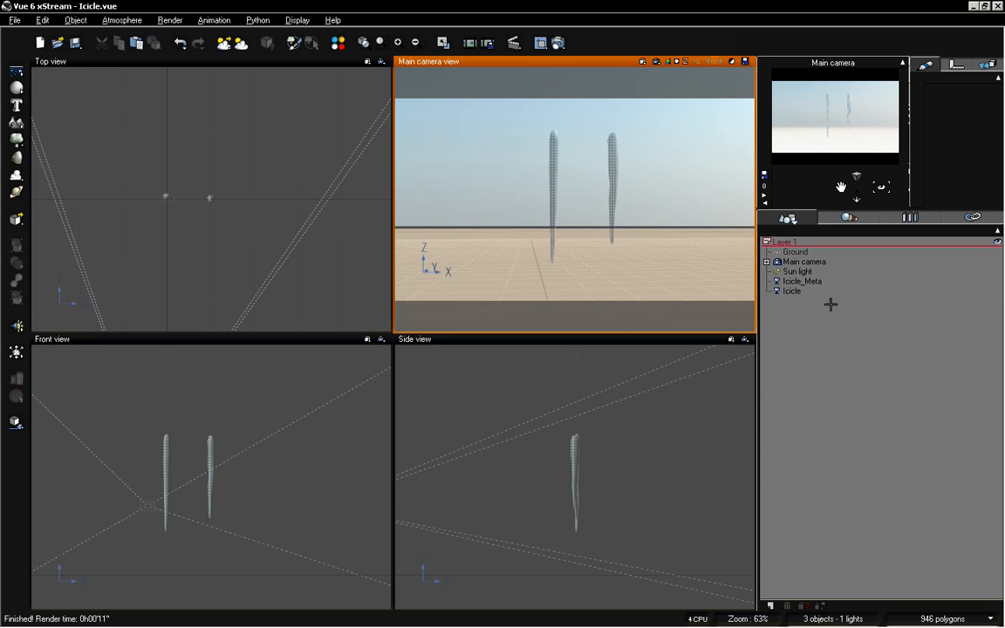
Step: Select Icicle_Meta and review its material's color settings in the Advanced Material Editor
click(808, 281)
double_click(809, 281)
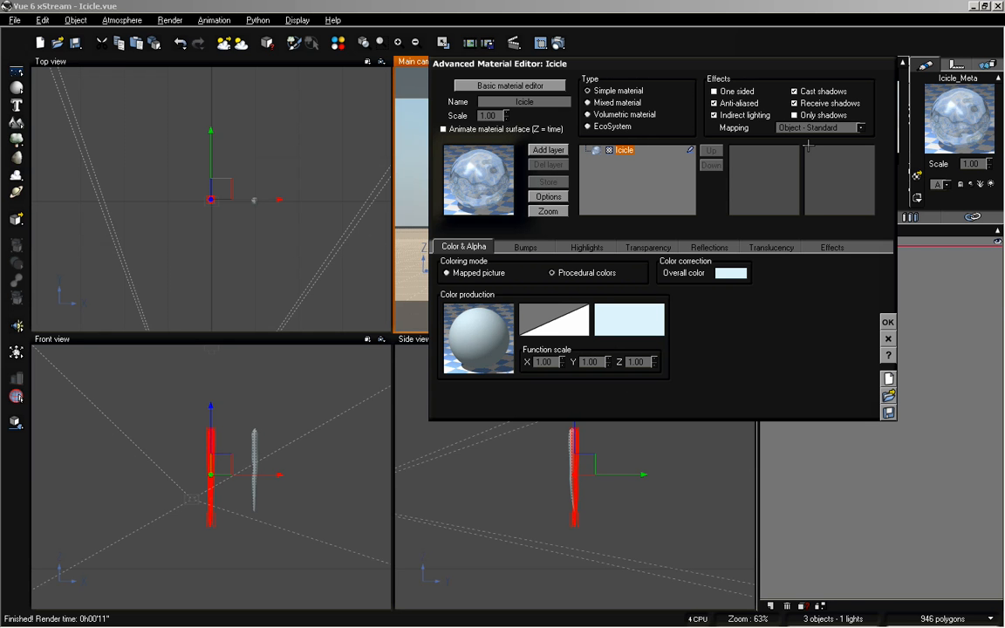
click(888, 322)
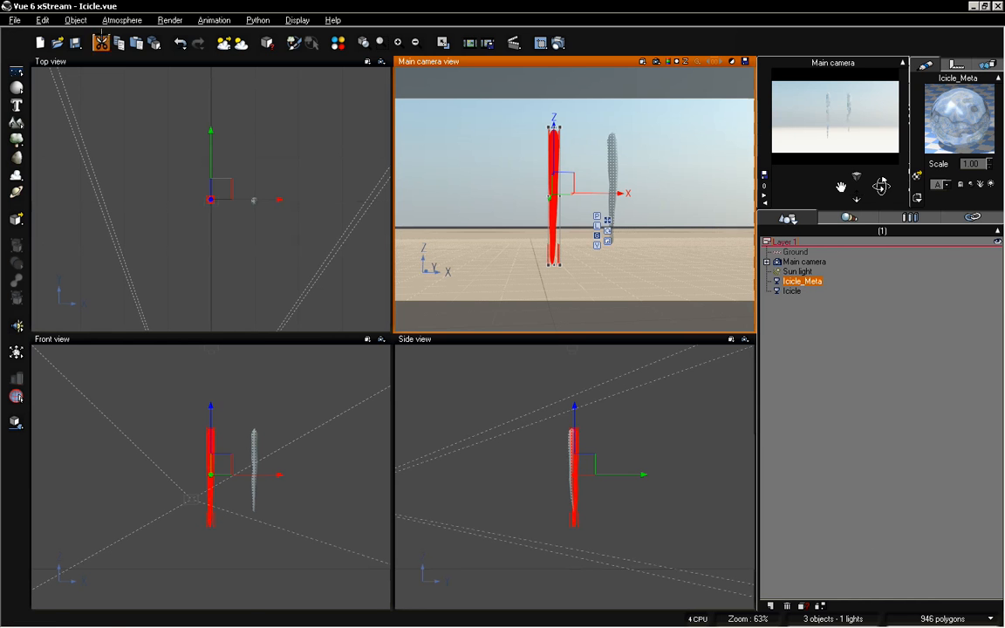
Step: Save Icicle_Meta as a Vue object in TipsNTricks with the description "An icicle made with MetaBlobs" and the default preview
click(16, 20)
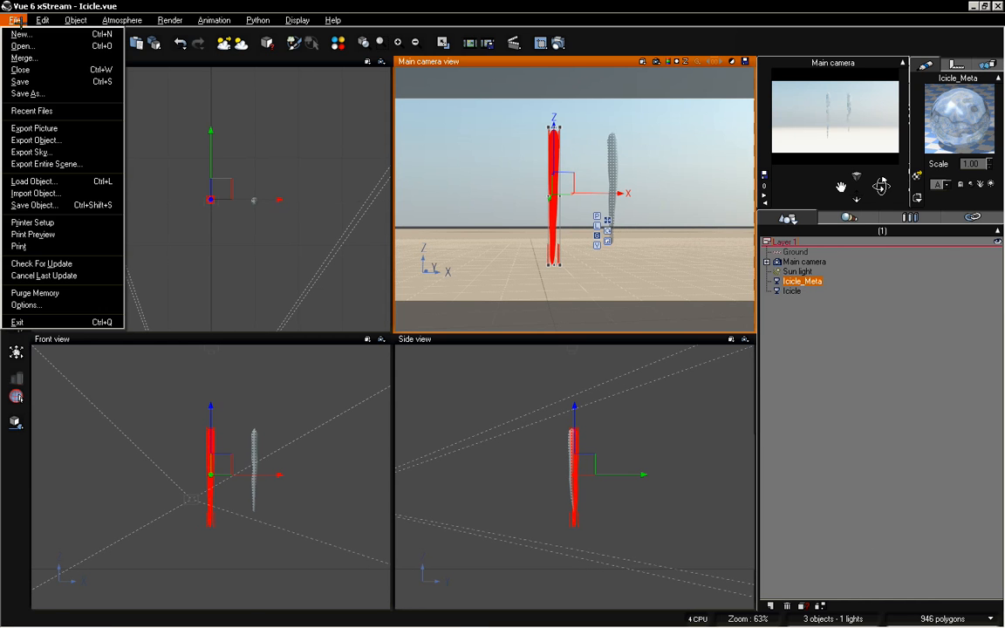
click(33, 205)
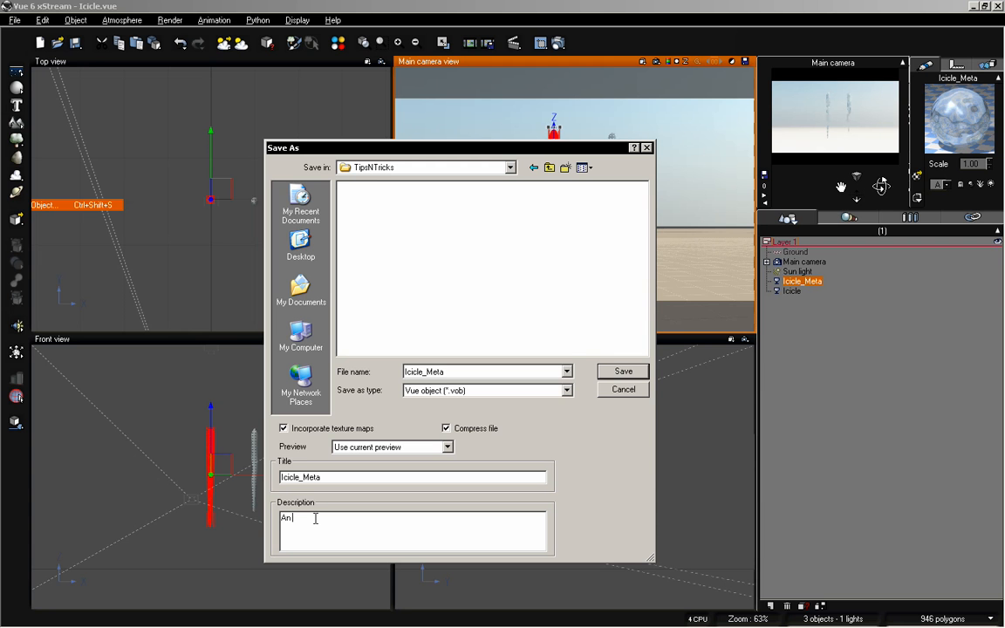
text(icicle made with MetaBlobs)
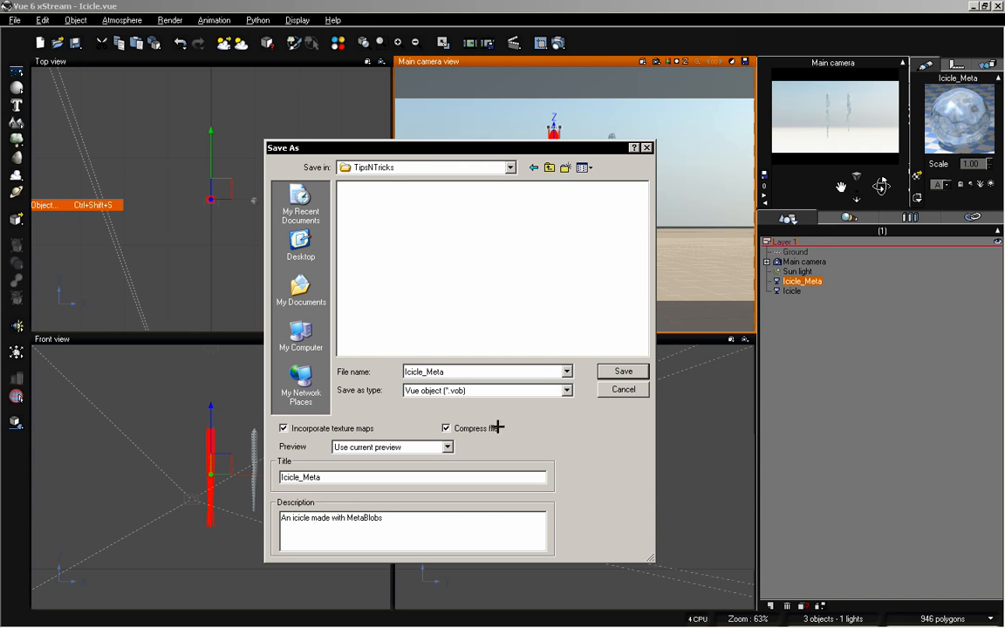
click(622, 371)
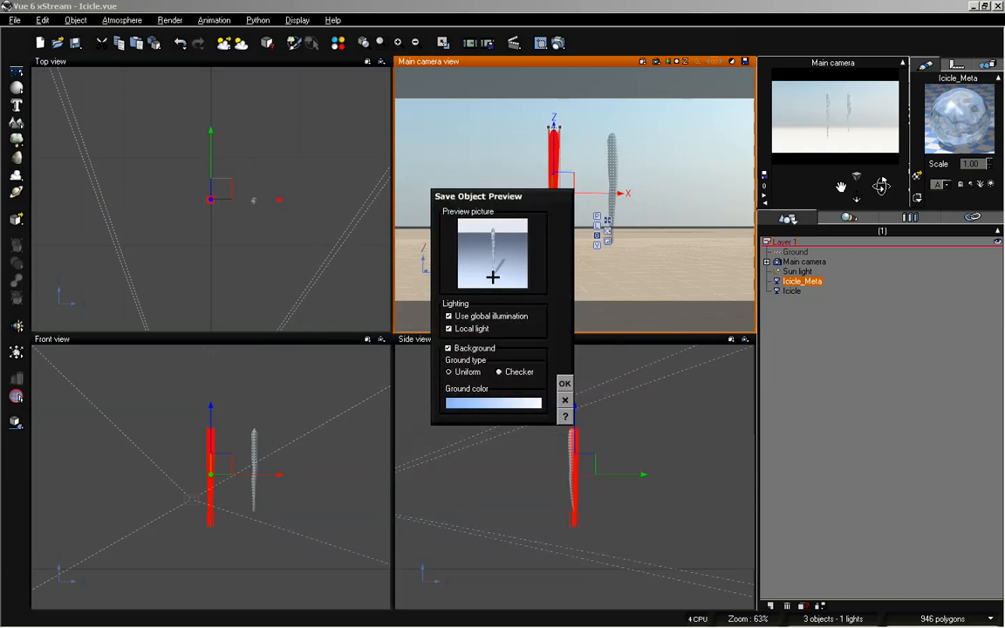
click(565, 382)
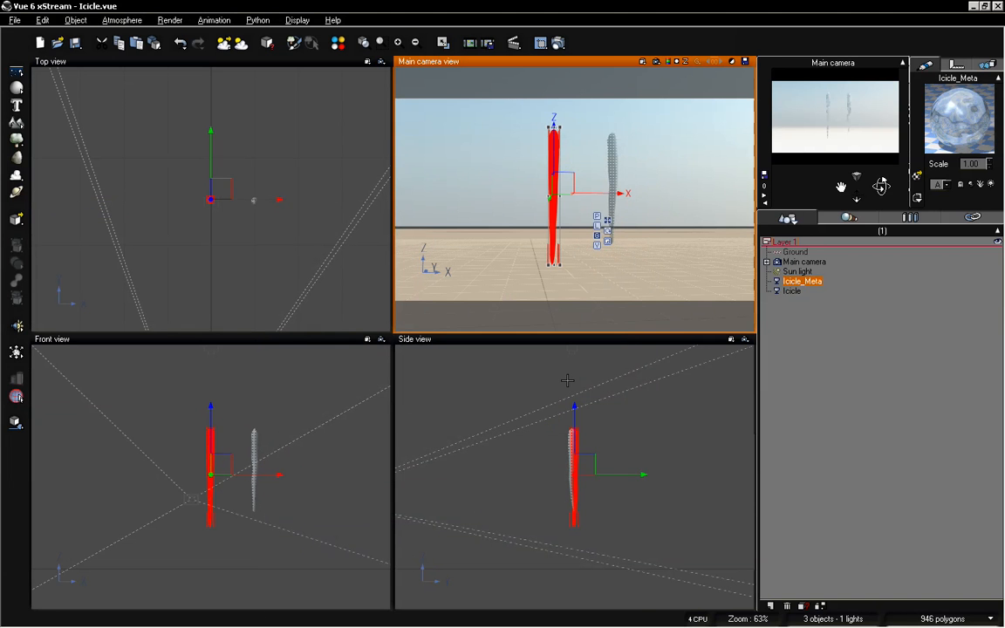
Step: Save the Icicle object as a Vue object in TipsNTricks with the description "Icicle Modeled in LW" and the default preview
click(793, 291)
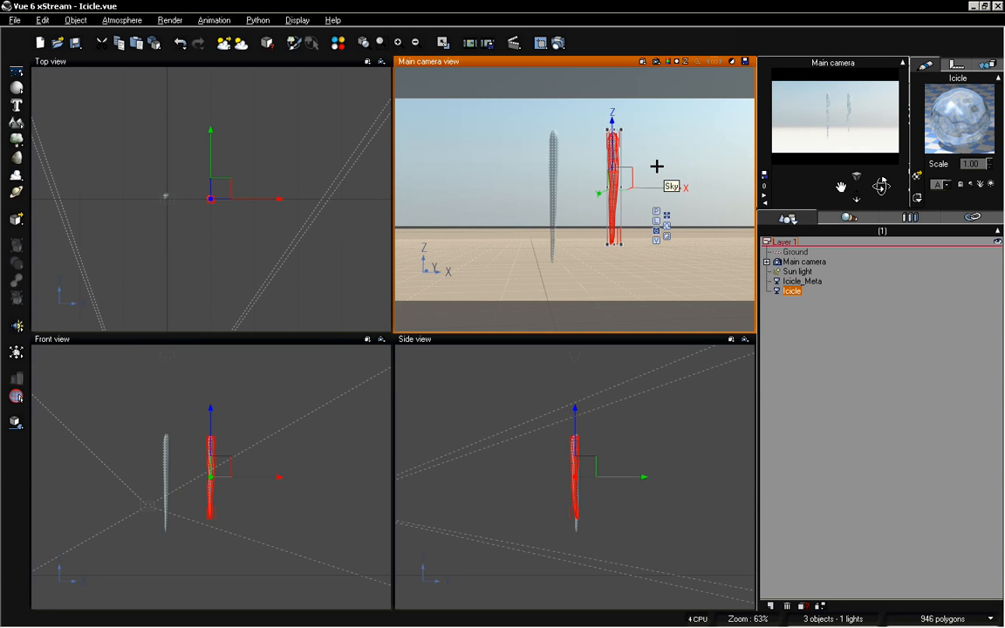
click(14, 20)
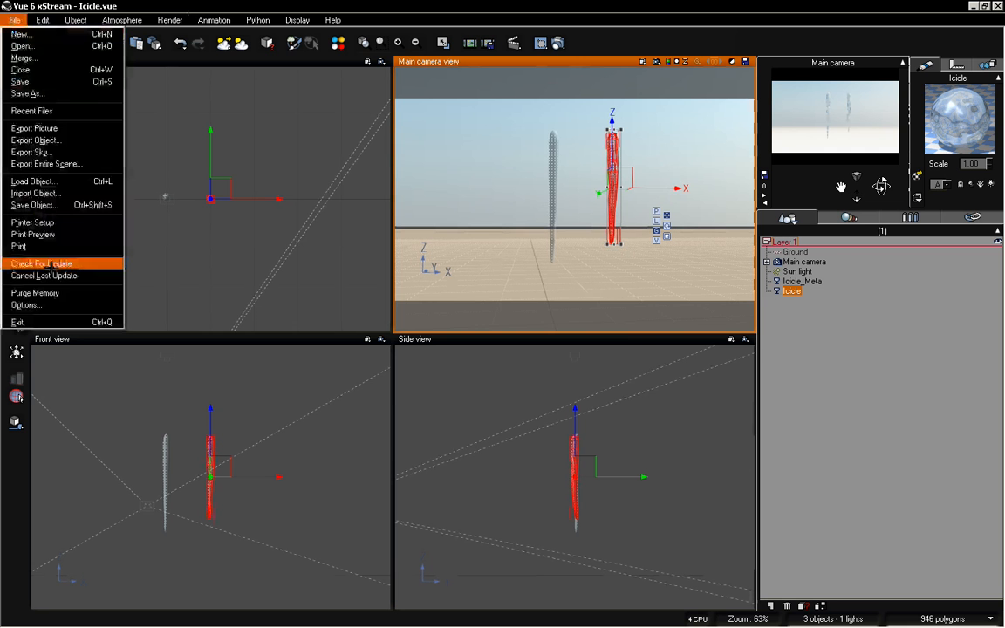
click(53, 204)
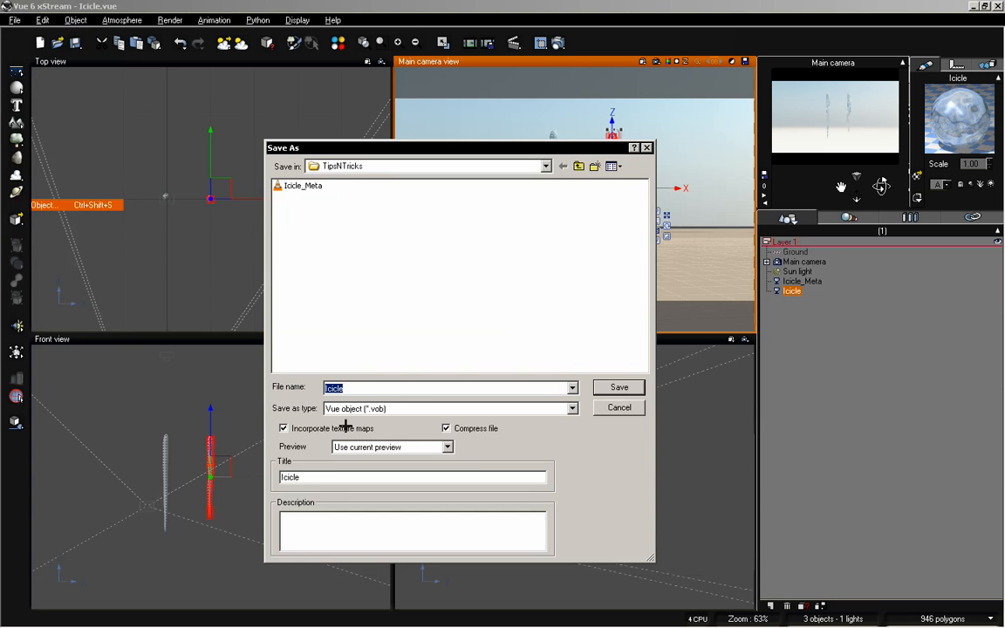
click(331, 524)
text(Icicle Modeled in)
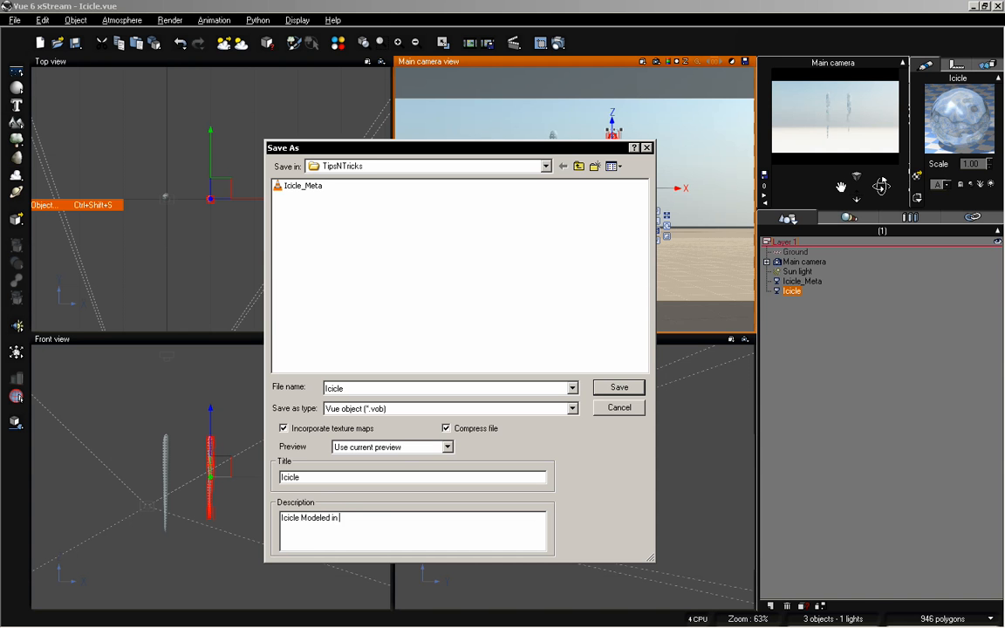
text( LW)
click(617, 387)
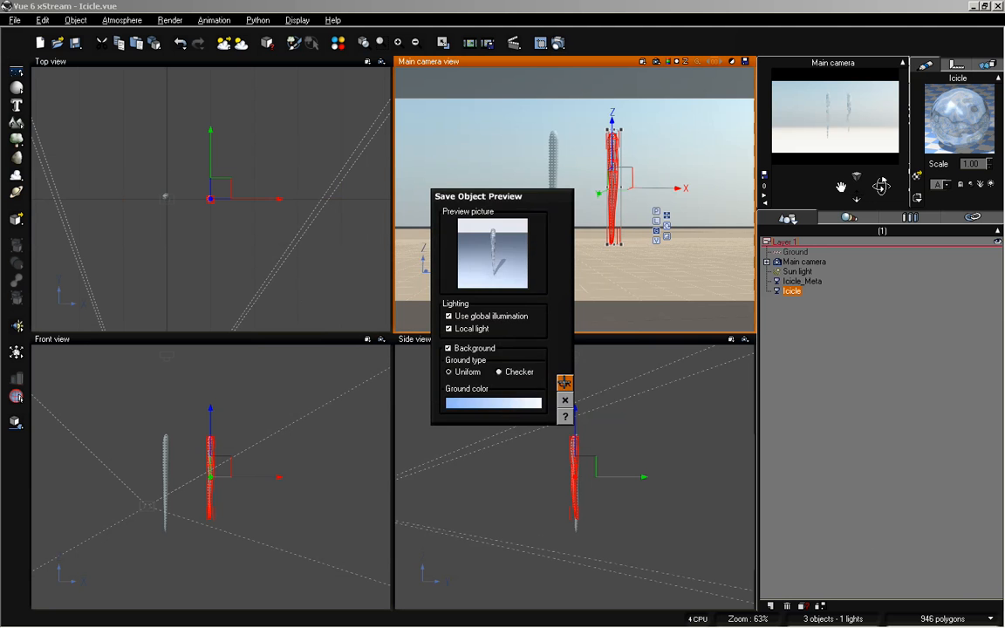
click(564, 384)
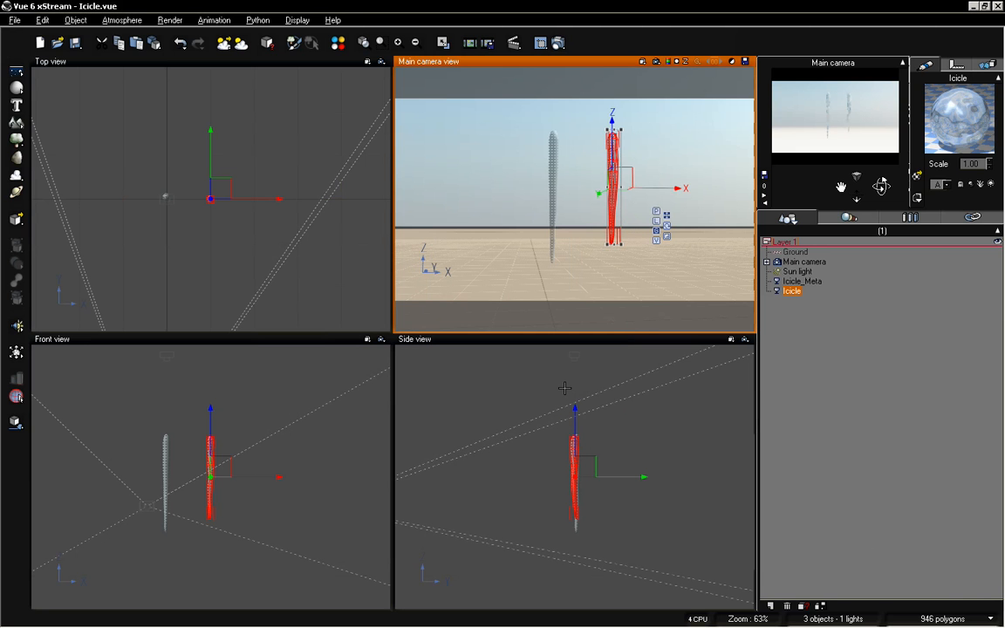
Step: Deselect the icicle and save the Icicle.vue scene
click(863, 354)
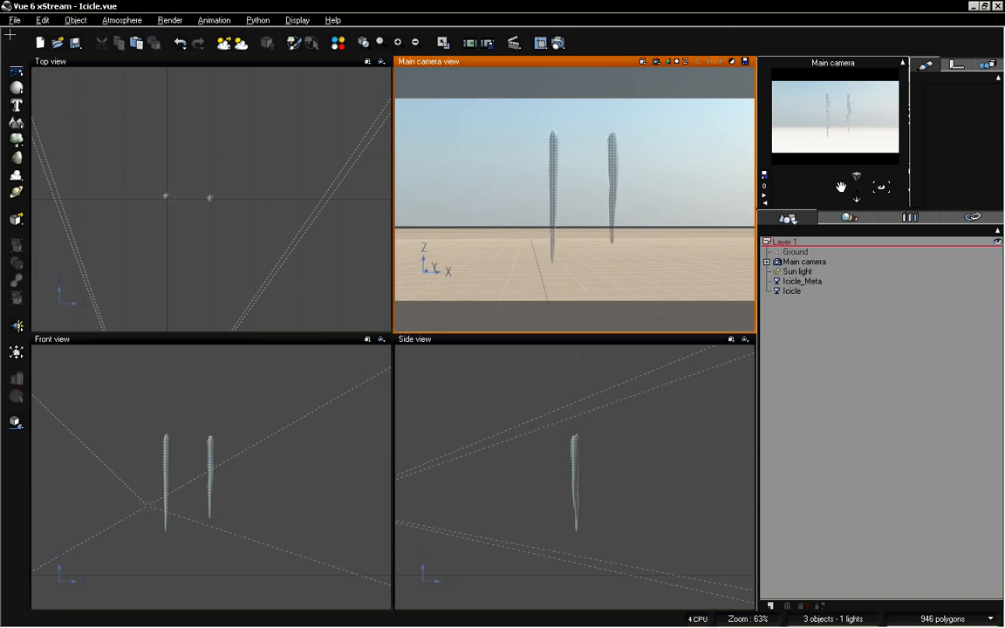
click(13, 21)
click(26, 81)
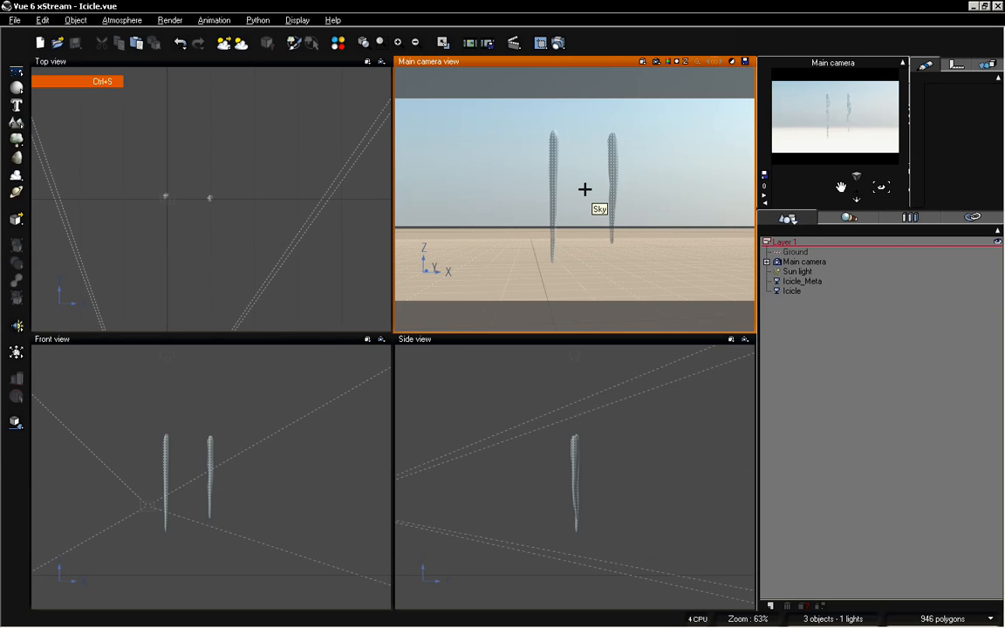
Step: Delete both icicle objects, Icicle and Icicle_Meta, from the scene
click(314, 202)
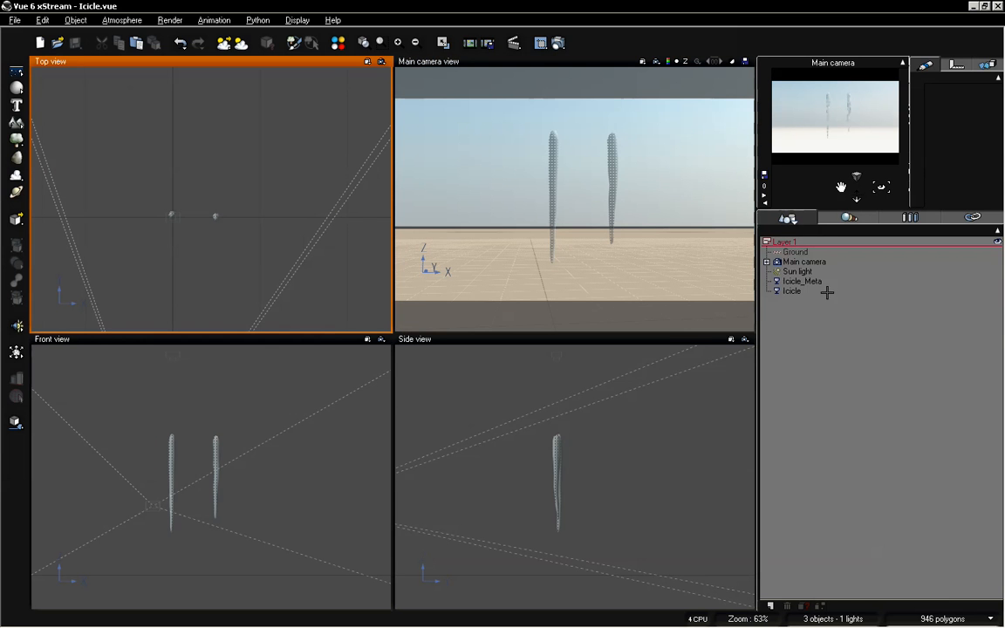
click(792, 290)
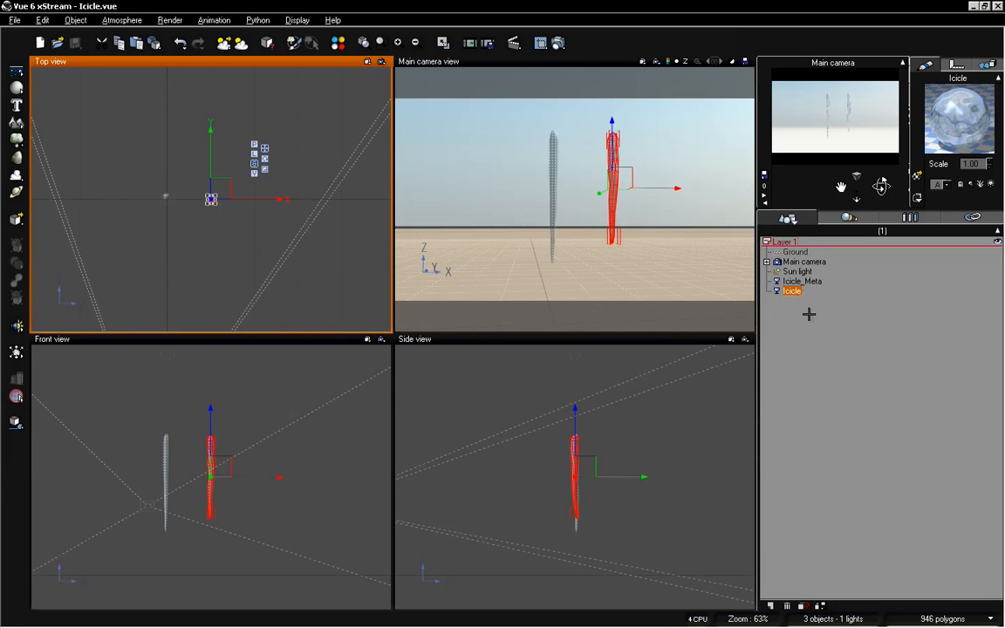
key(Delete)
key(Delete)
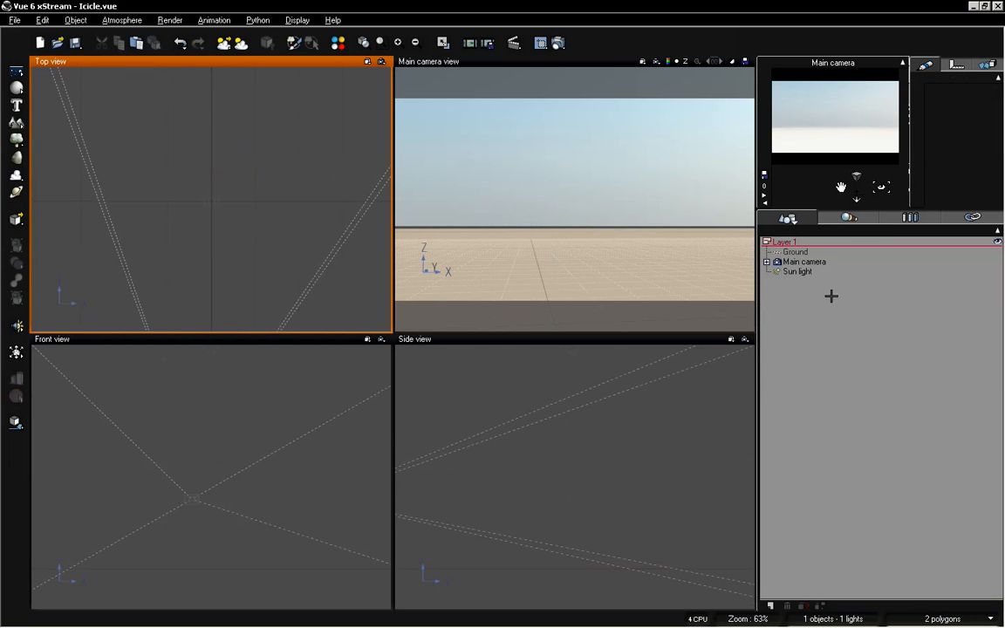
Step: Add a Rural Maple Tree from the Trees collection and move the main camera in until the tree fills the frame
drag(855, 200, 840, 182)
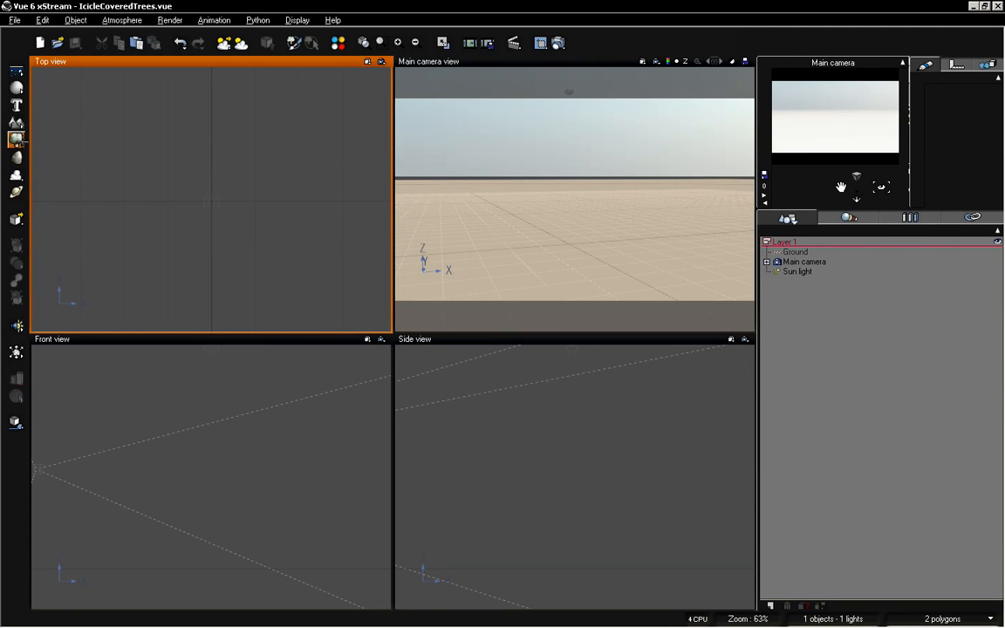
click(16, 137)
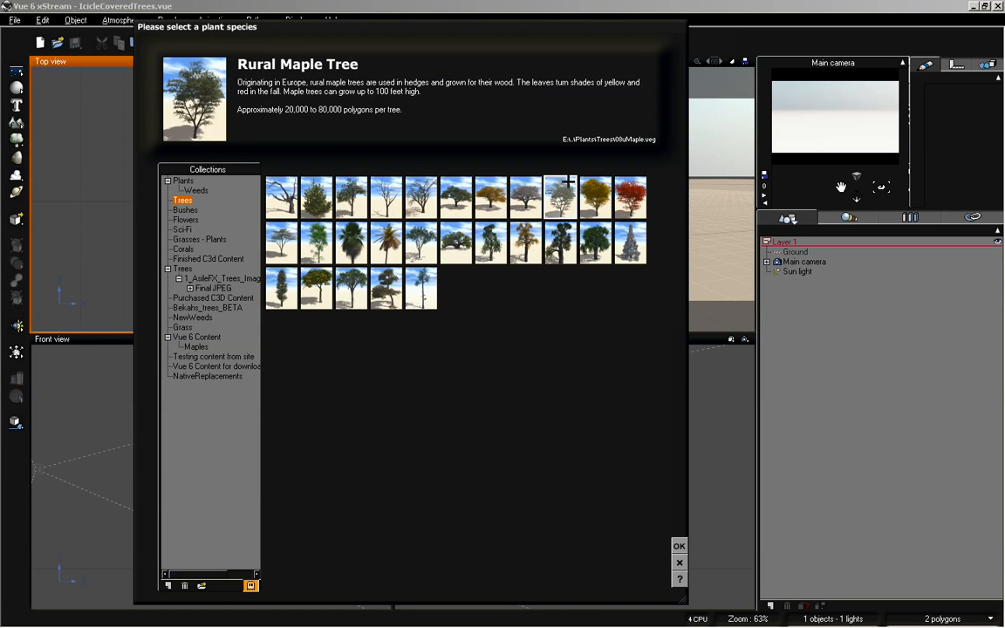
click(396, 199)
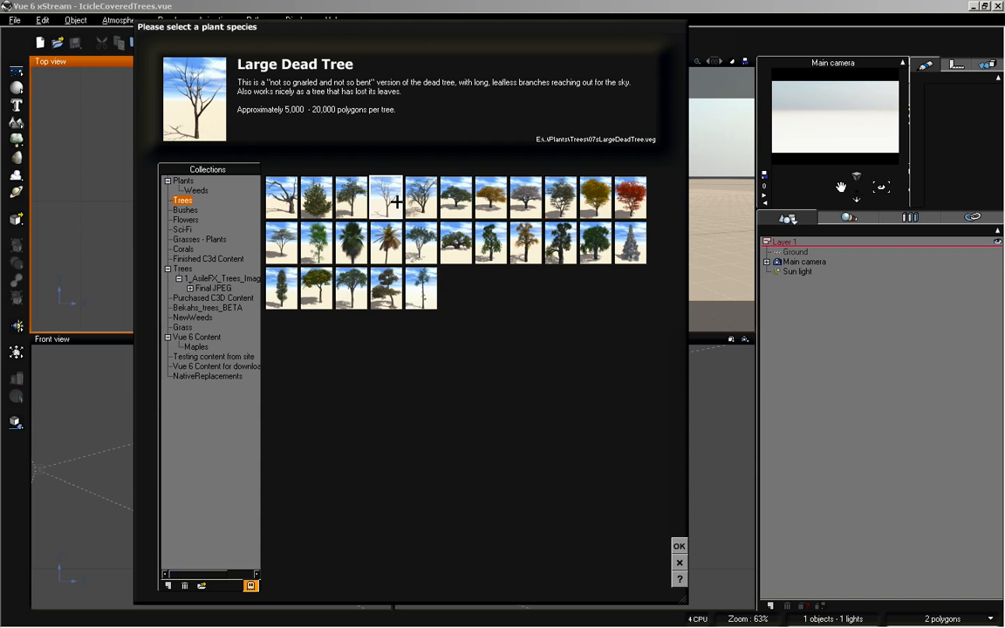
click(288, 194)
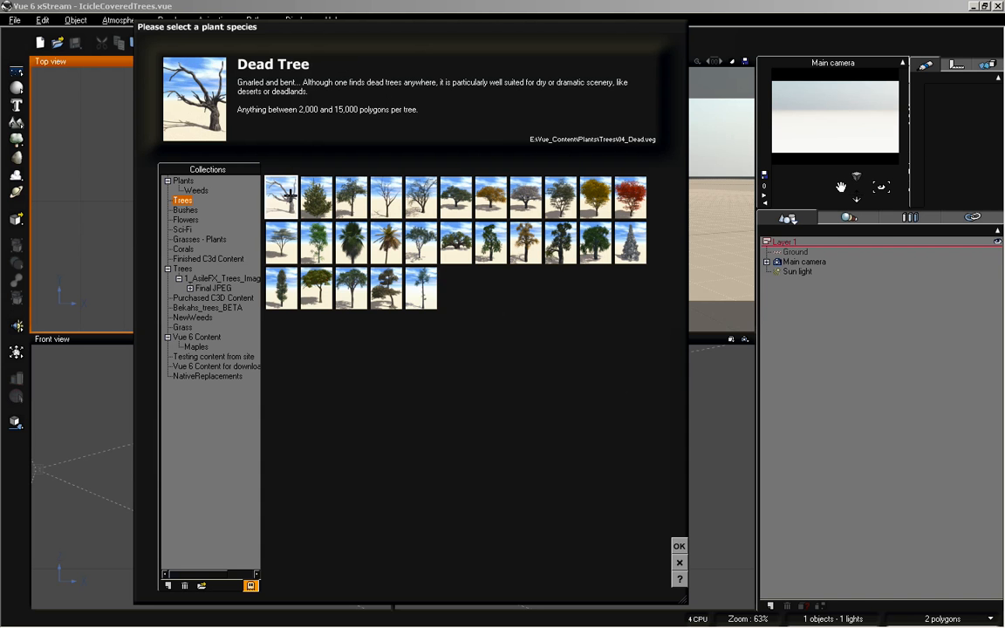
click(566, 203)
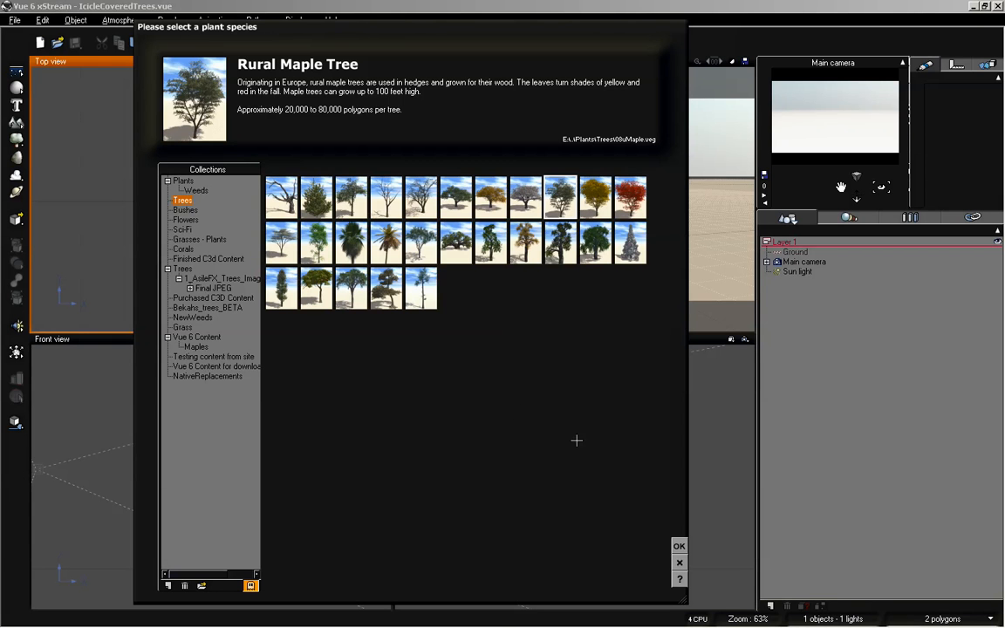
click(680, 547)
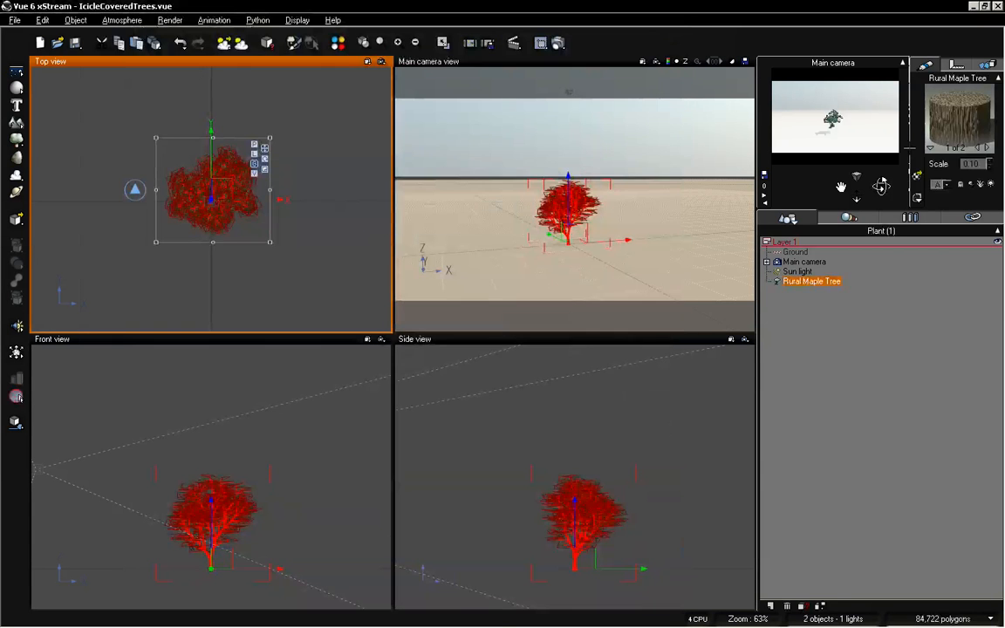
drag(858, 202, 885, 183)
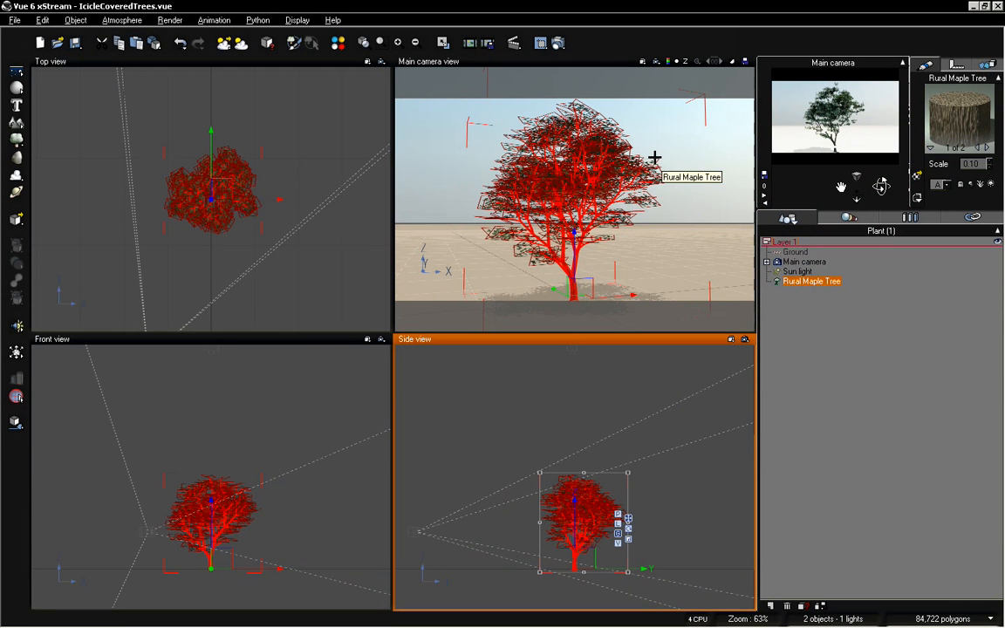
Step: Disable variable transparency in the tree's Maple Leaf material so the fully transparent leaves are hidden
click(986, 147)
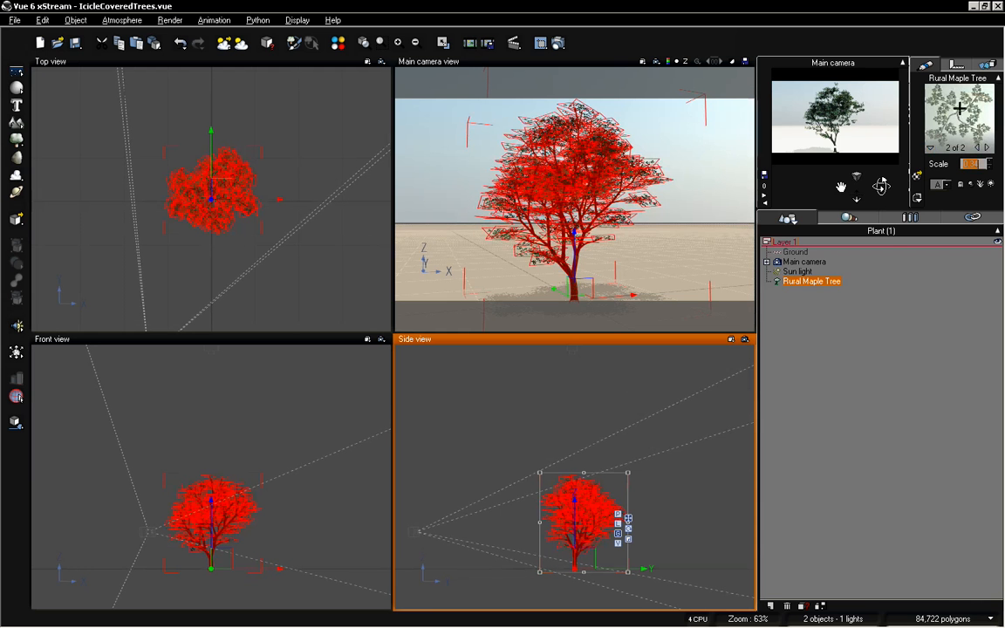
double_click(959, 109)
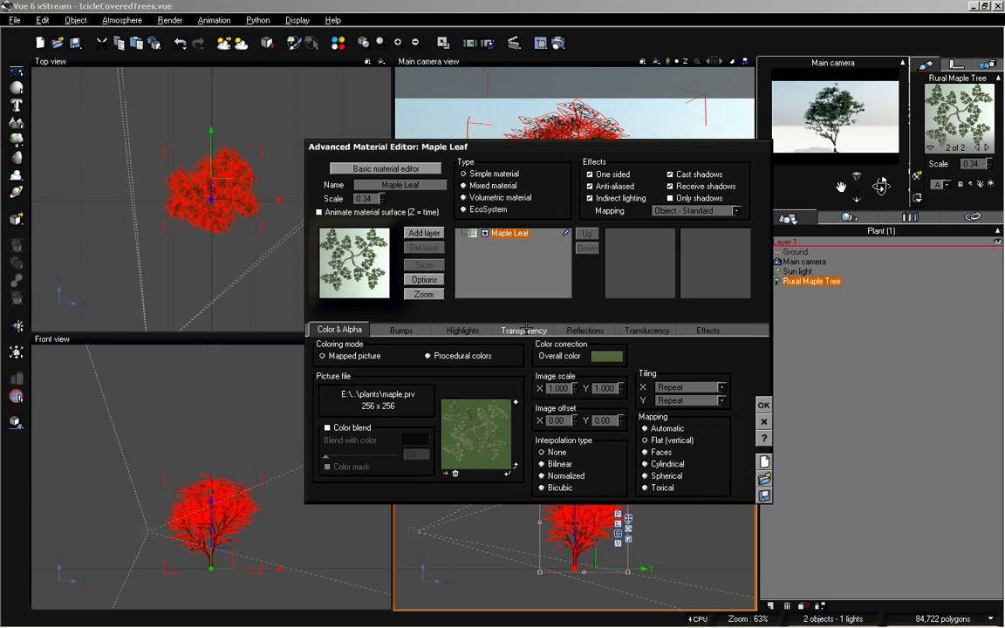
click(524, 330)
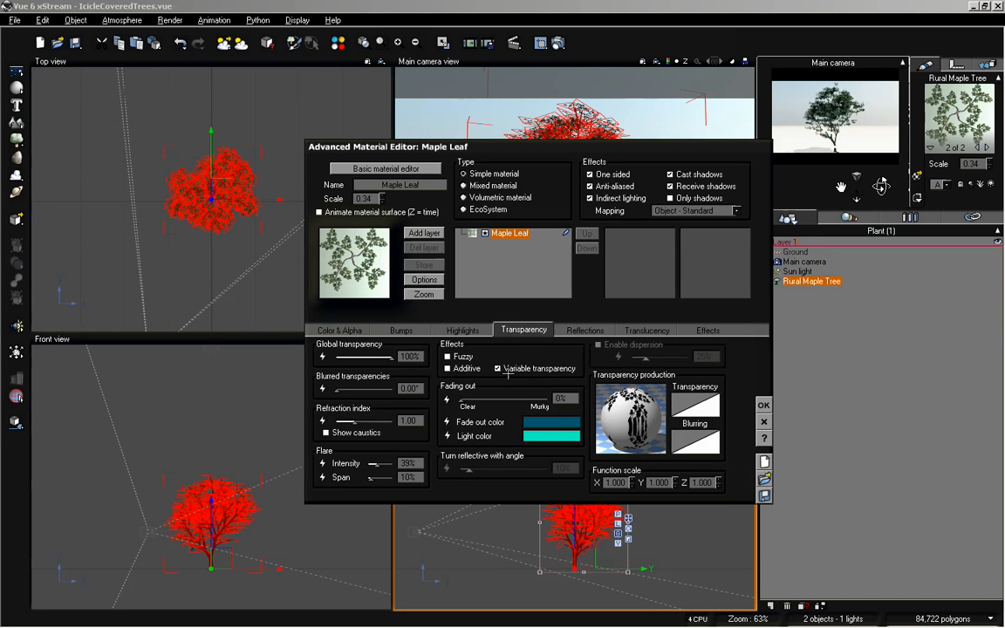
click(498, 369)
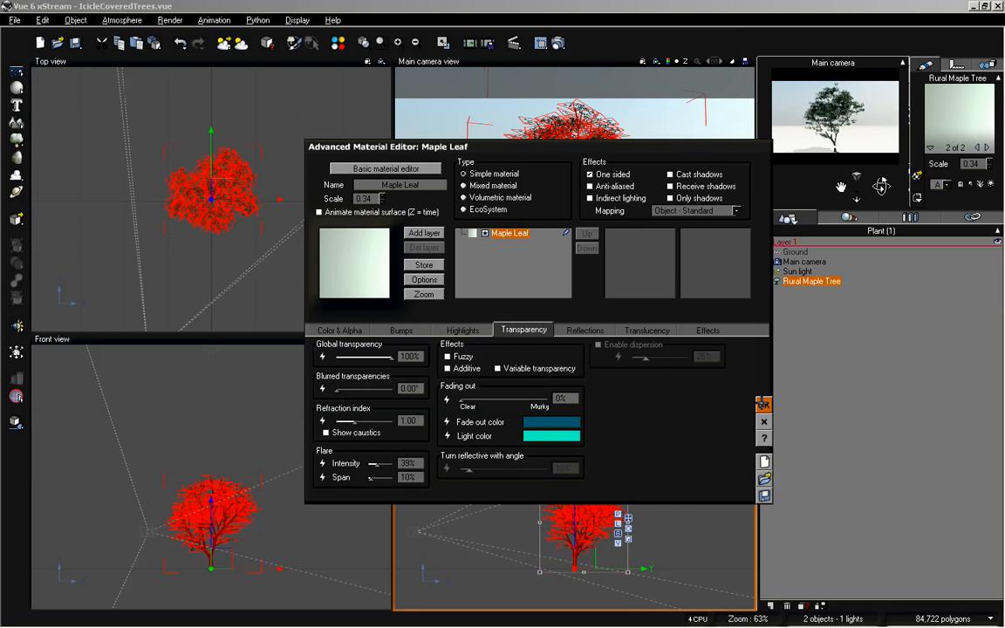
click(763, 404)
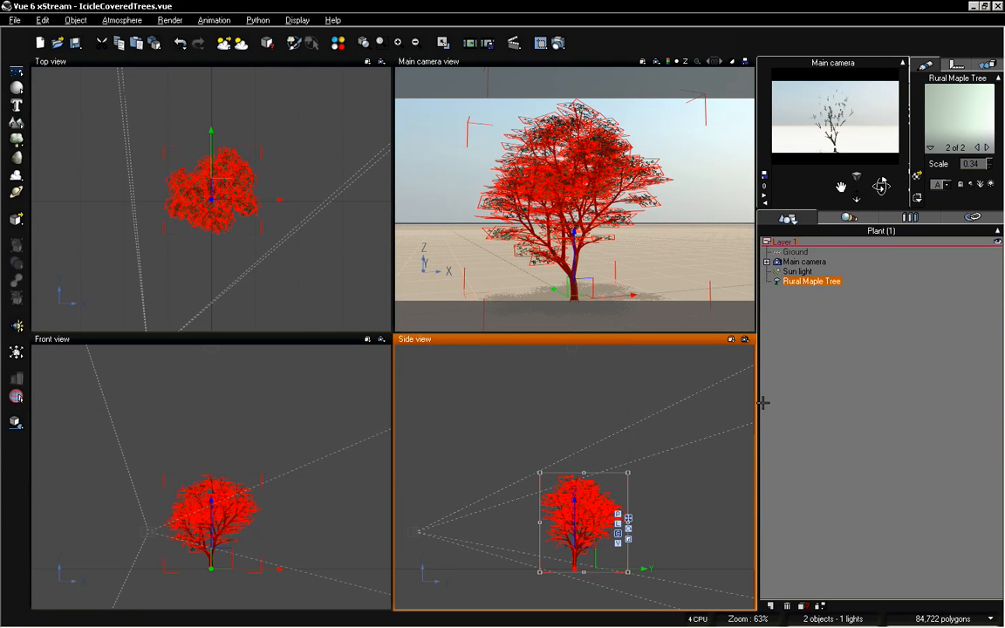
Step: Enlarge the main camera view, move closer to the tree, render it, and close the post-render options and the image
double_click(567, 61)
drag(857, 201, 856, 202)
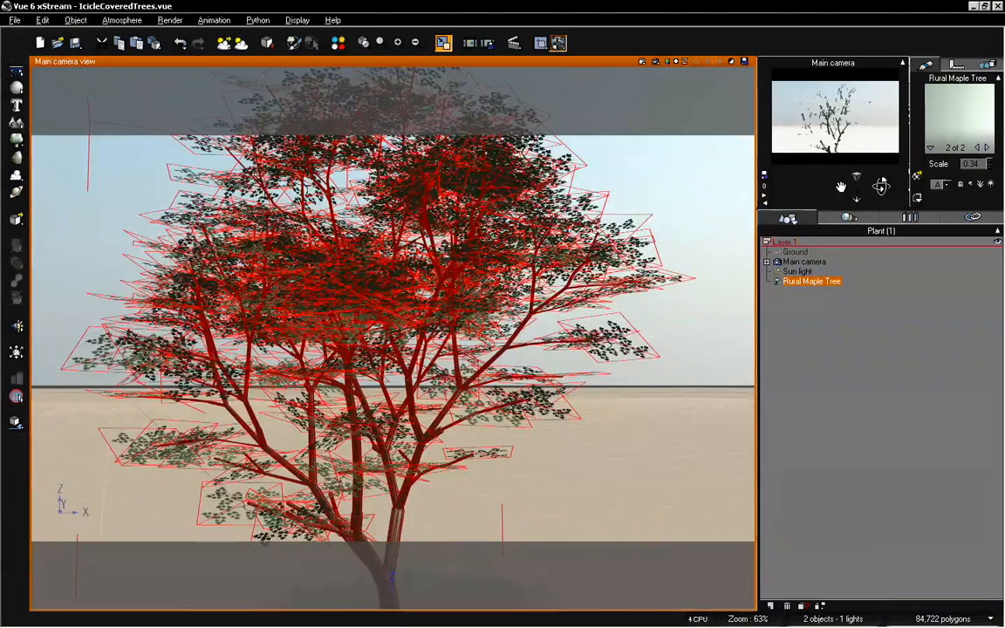
click(557, 44)
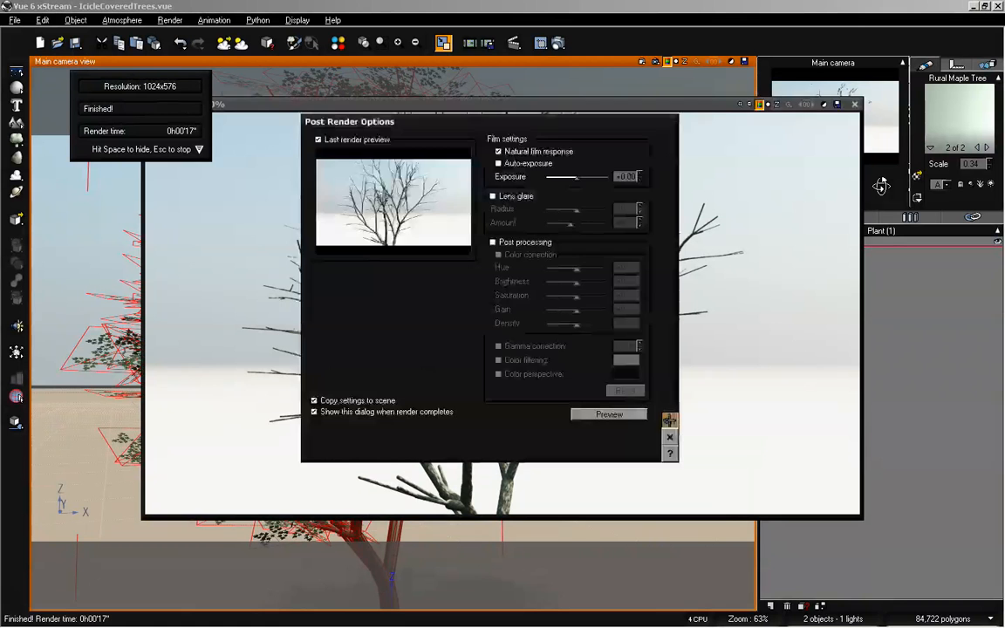
key(Escape)
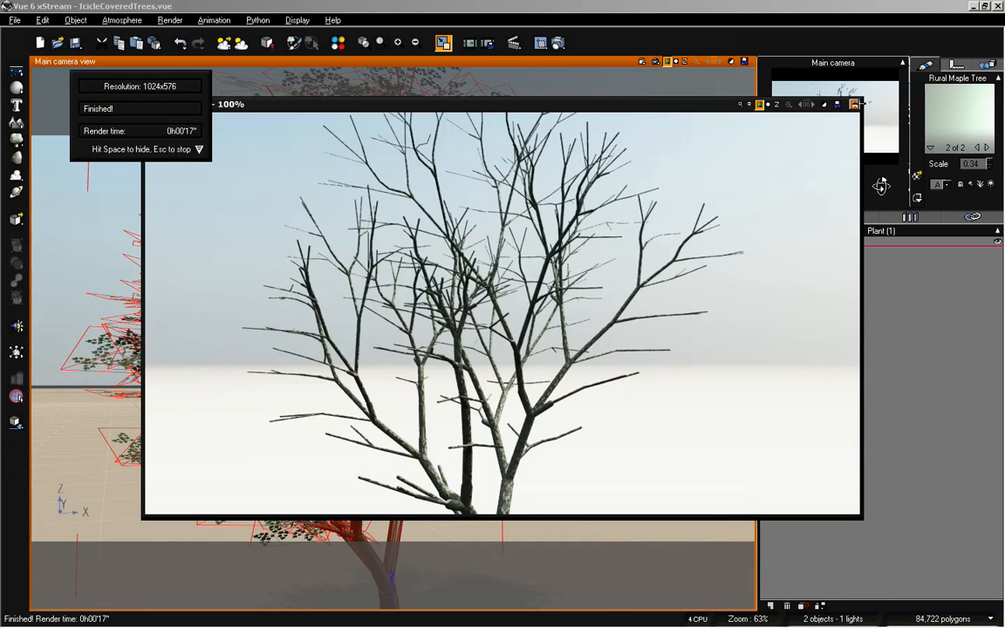
click(854, 104)
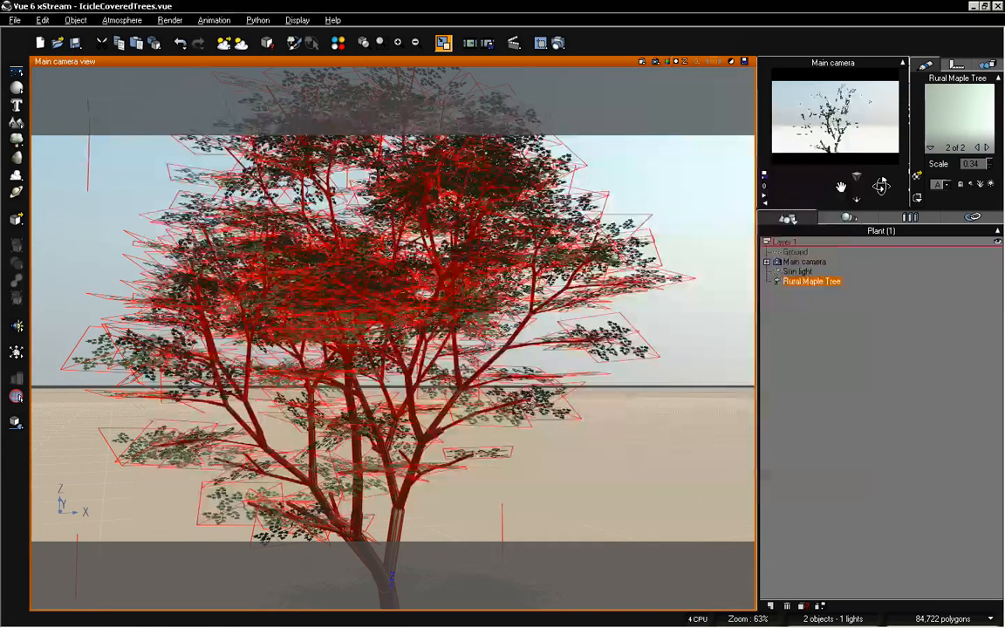
Step: Reframe the tree in the camera and switch the Maple Leaf material's coloring mode to procedural colors
drag(840, 187, 842, 167)
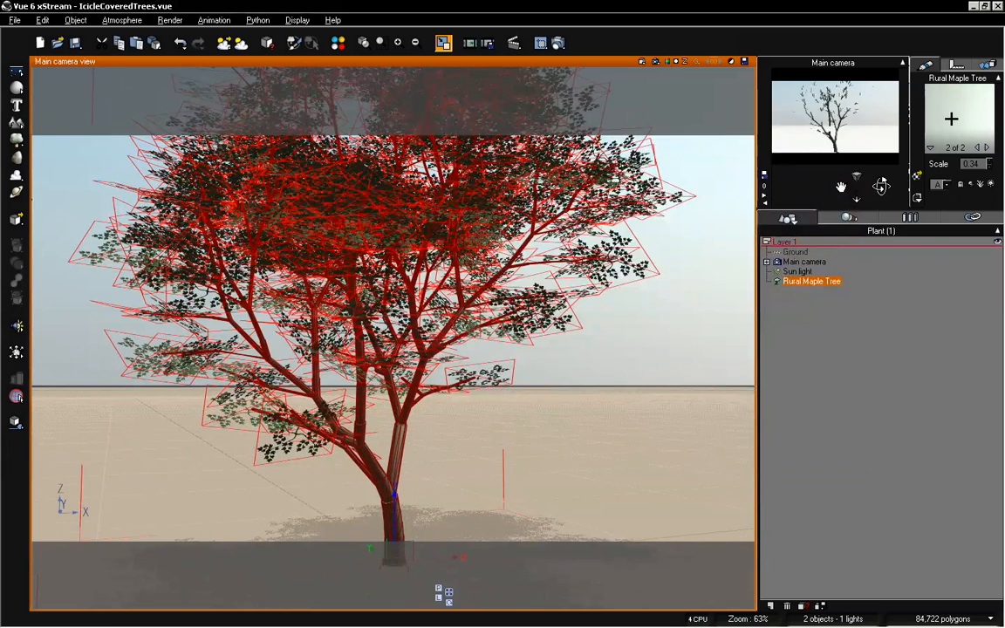
double_click(951, 118)
click(447, 247)
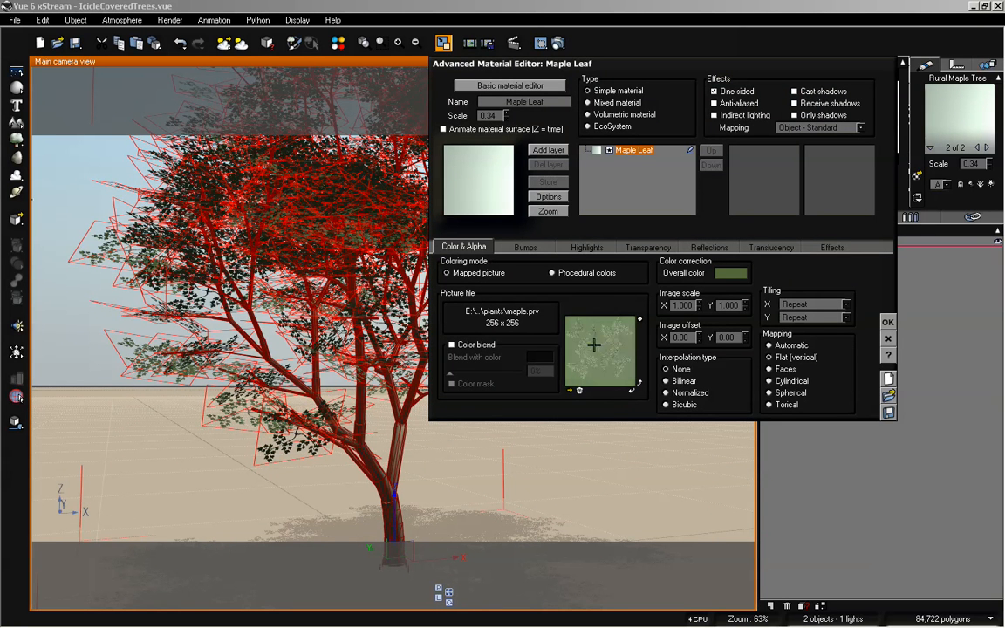
click(558, 273)
Step: Load the cream AsileFX_sc_CMap_0048 from the AsileFX Solid Colors collection as the Maple Leaf material's color map
right_click(645, 326)
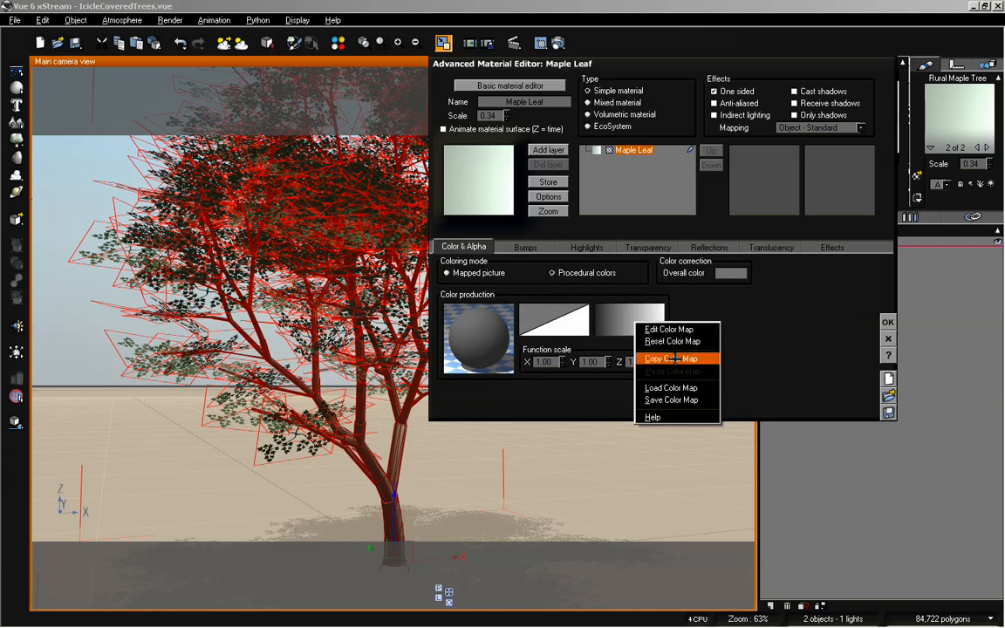
click(668, 387)
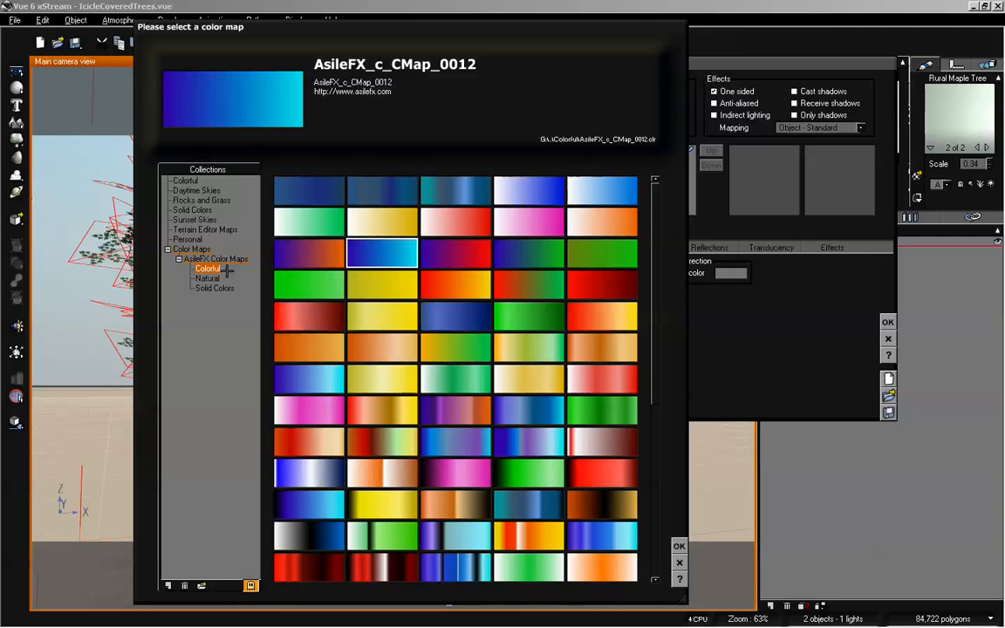
mouse_move(660, 288)
mouse_down()
mouse_move(660, 332)
mouse_move(656, 267)
mouse_up()
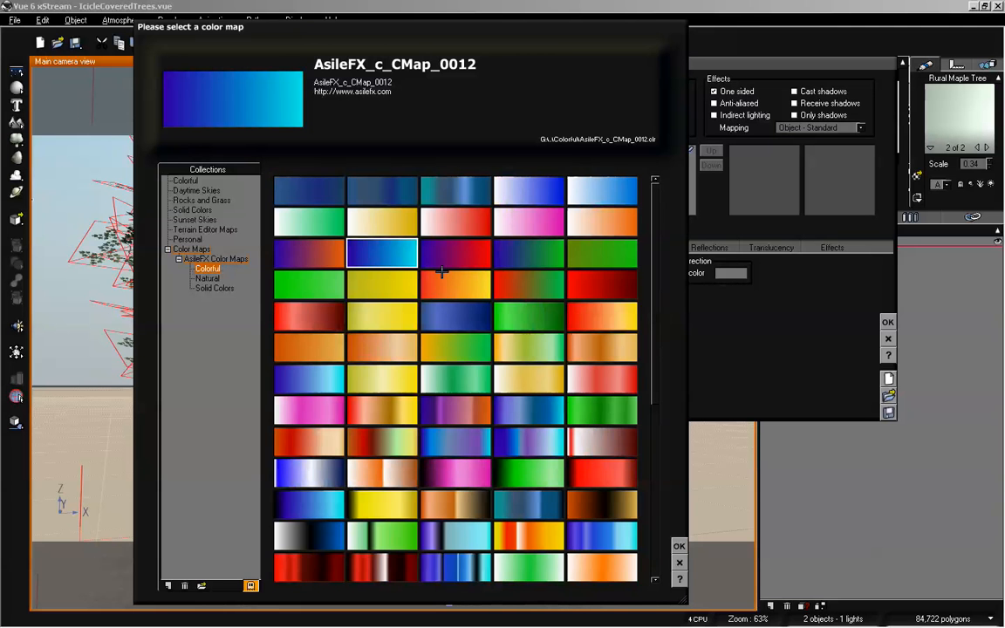
click(213, 288)
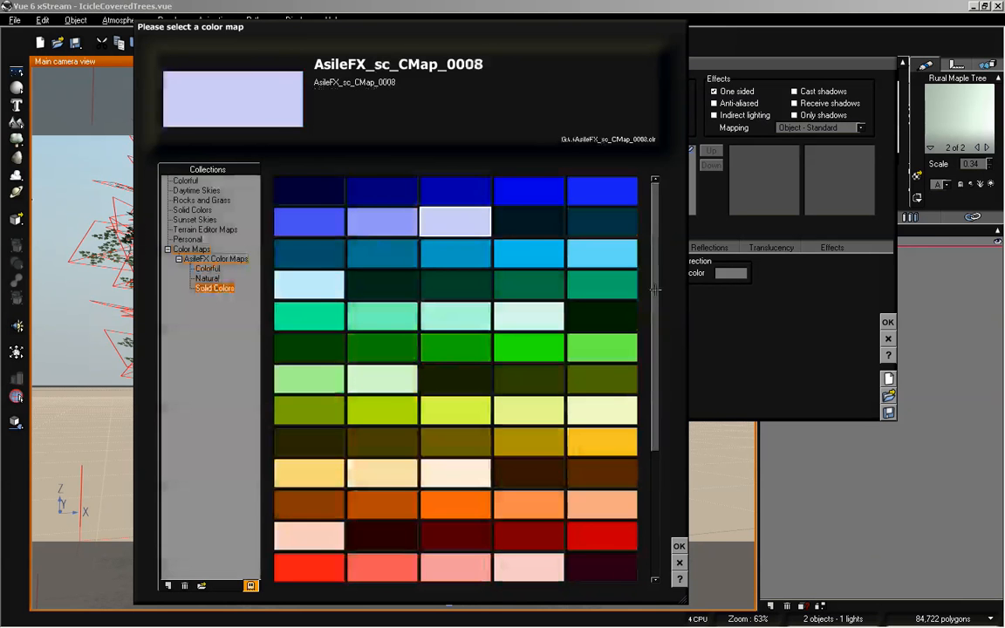
drag(653, 301, 657, 415)
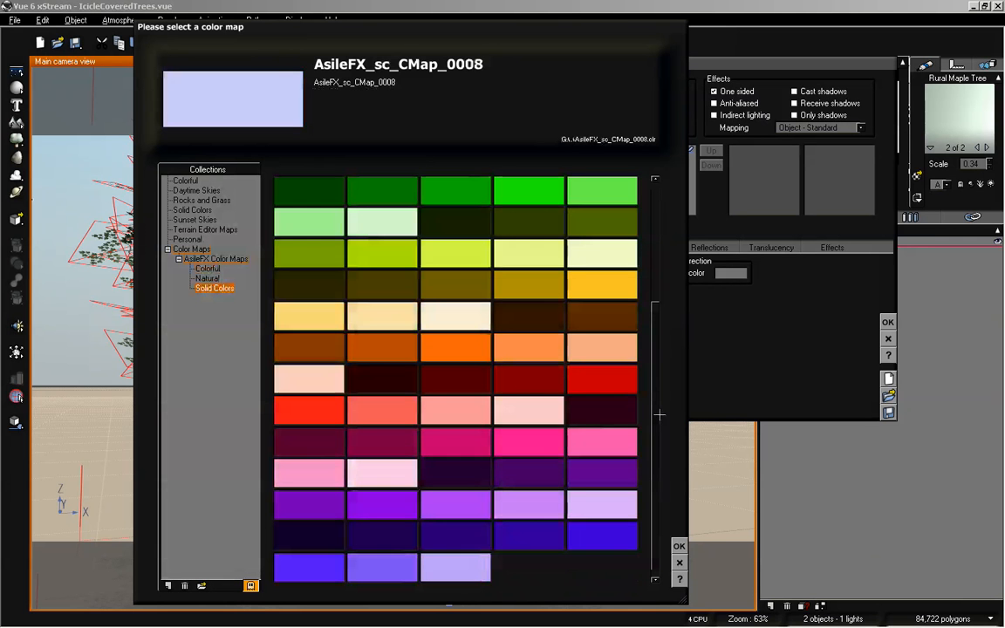
click(394, 476)
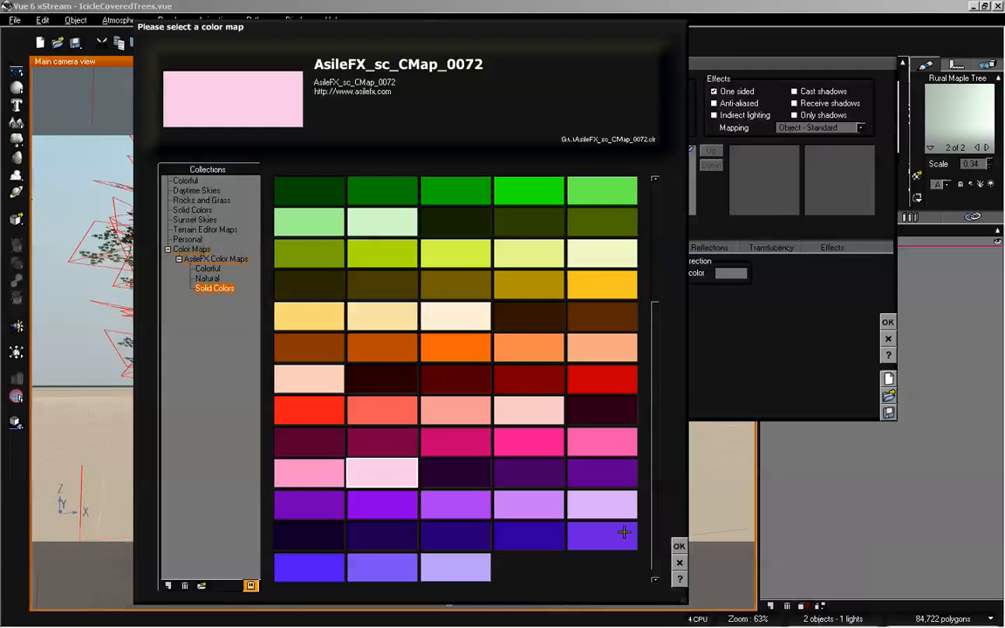
click(460, 562)
click(550, 409)
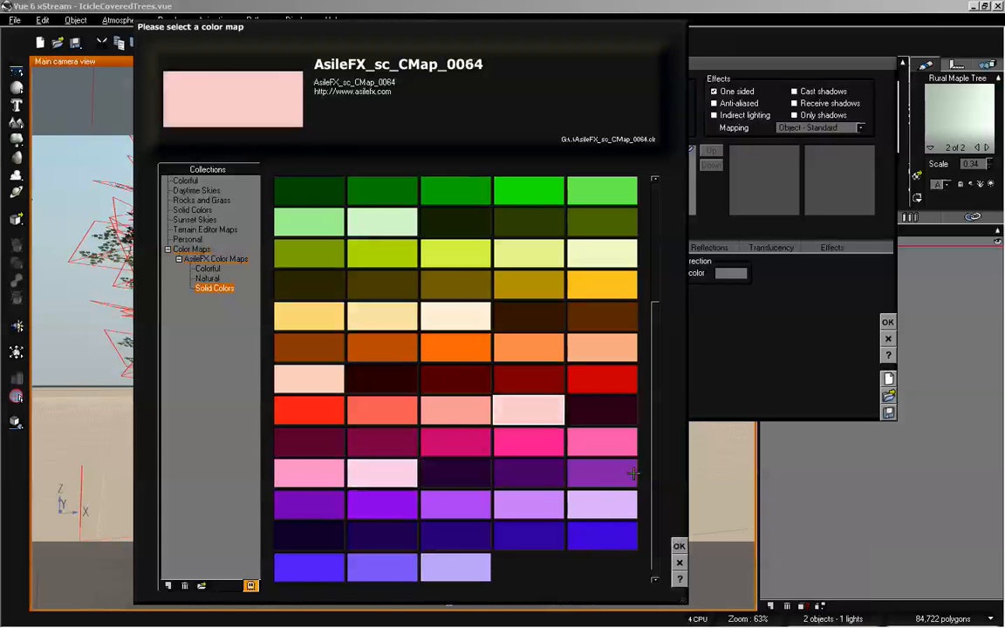
click(463, 320)
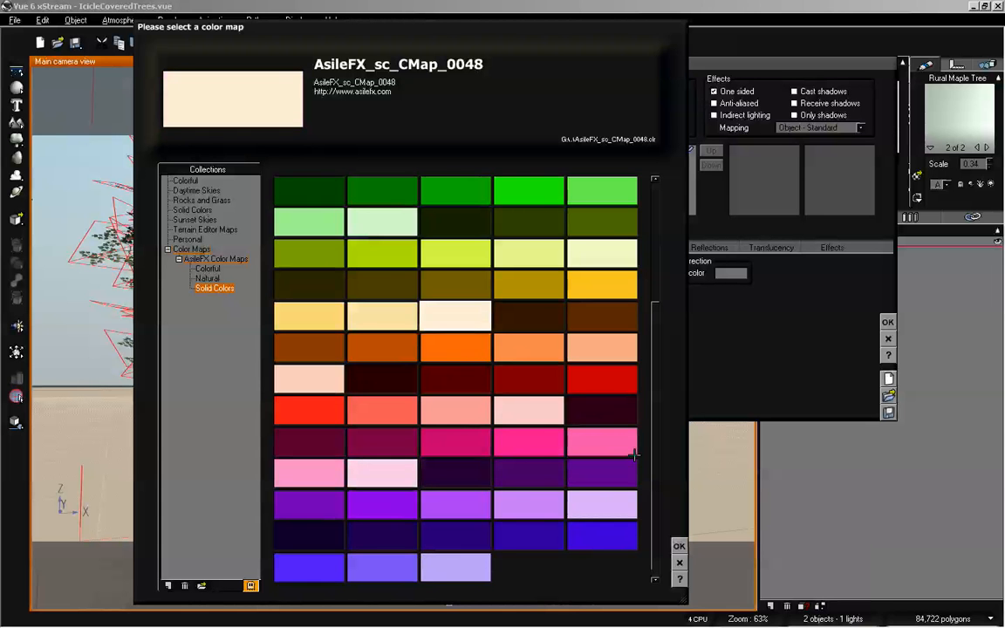
key(Return)
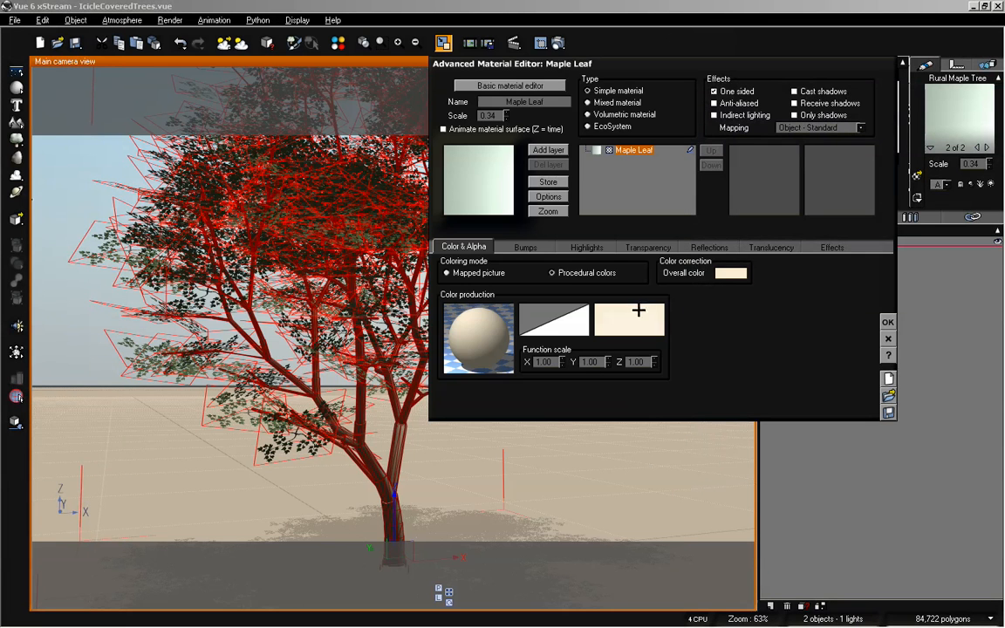
Step: Edit the Maple Leaf color map to plain white, accept the material, and deselect the tree
right_click(640, 315)
click(658, 325)
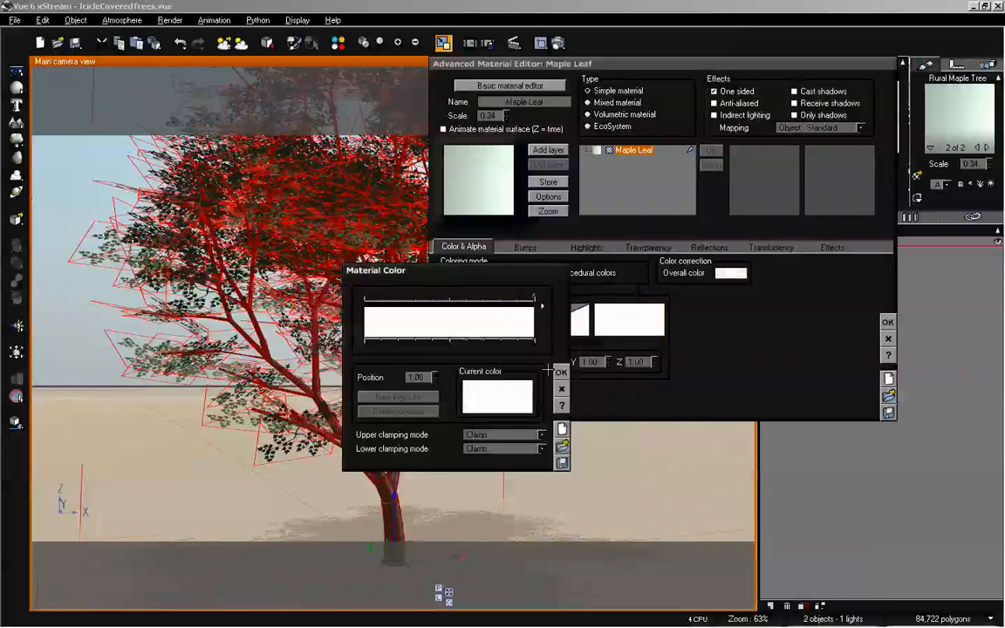
click(560, 372)
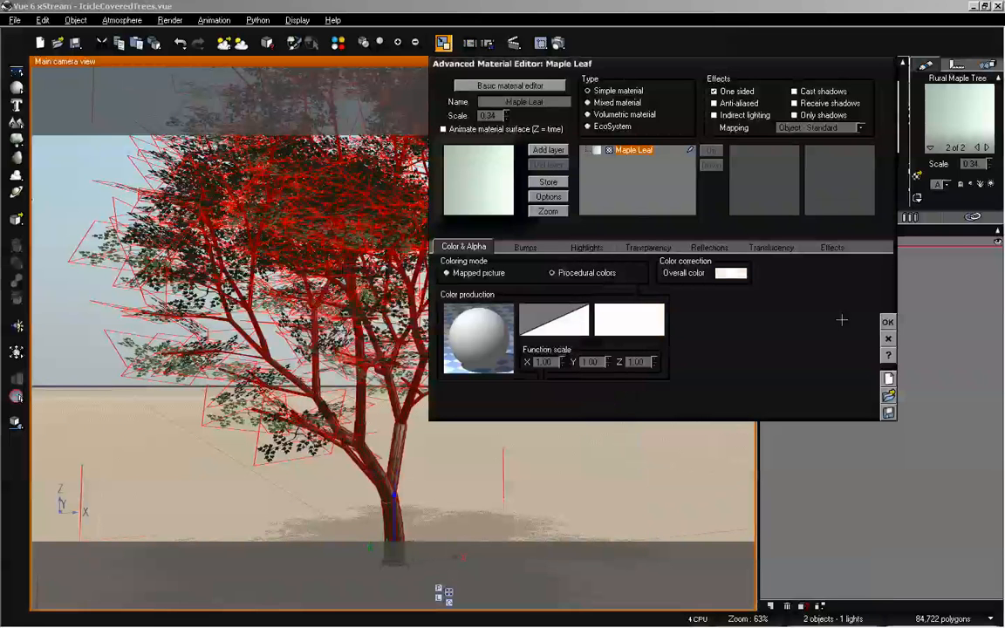
click(887, 322)
click(832, 350)
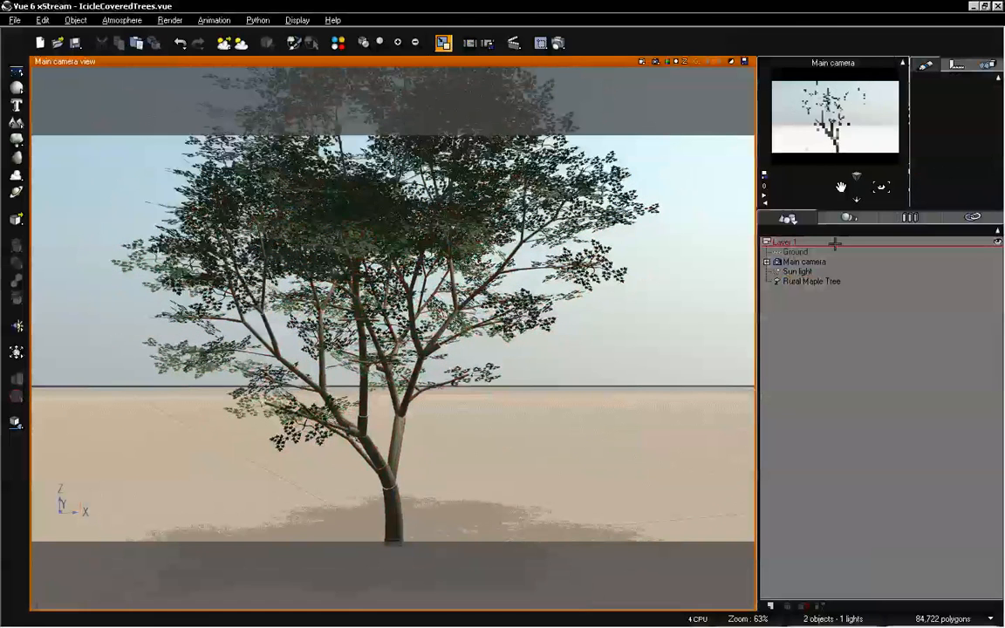
Step: Reopen the Rural Maple Tree's Maple Leaf material and open its color function for editing
click(811, 280)
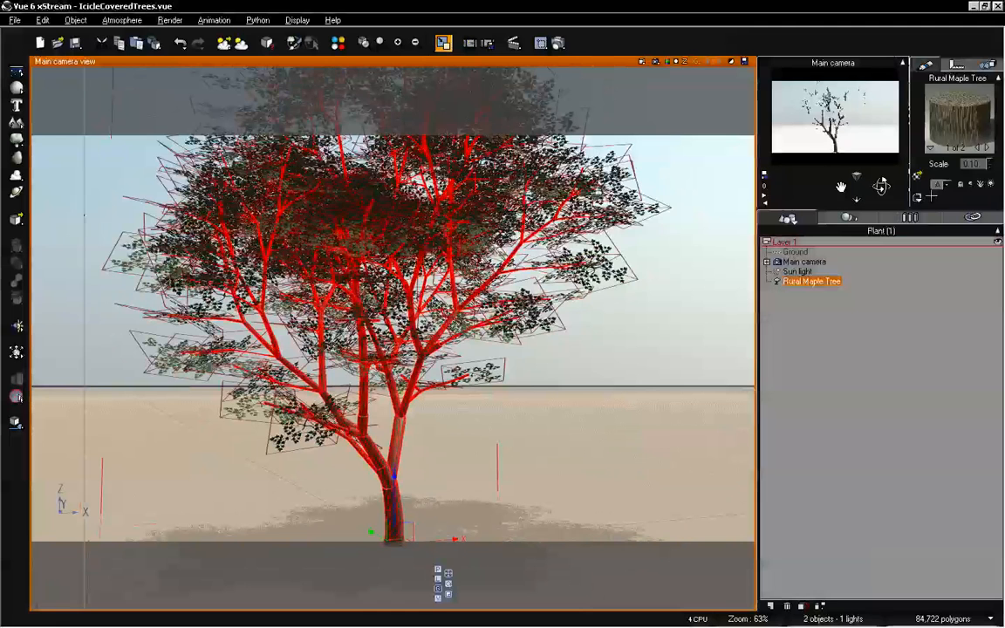
right_click(952, 110)
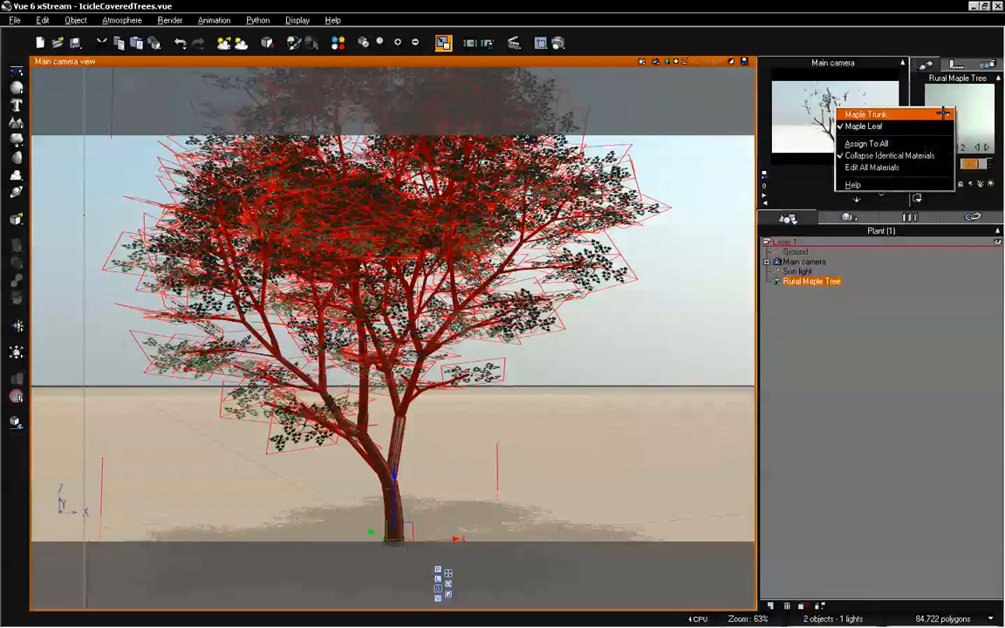
mouse_move(859, 127)
click(783, 127)
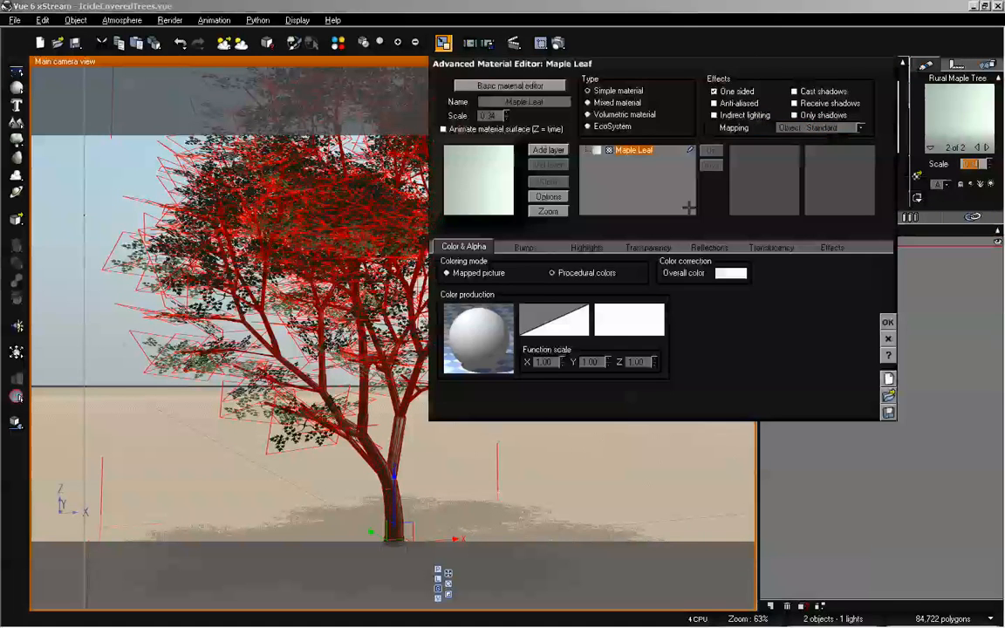
click(648, 247)
click(463, 246)
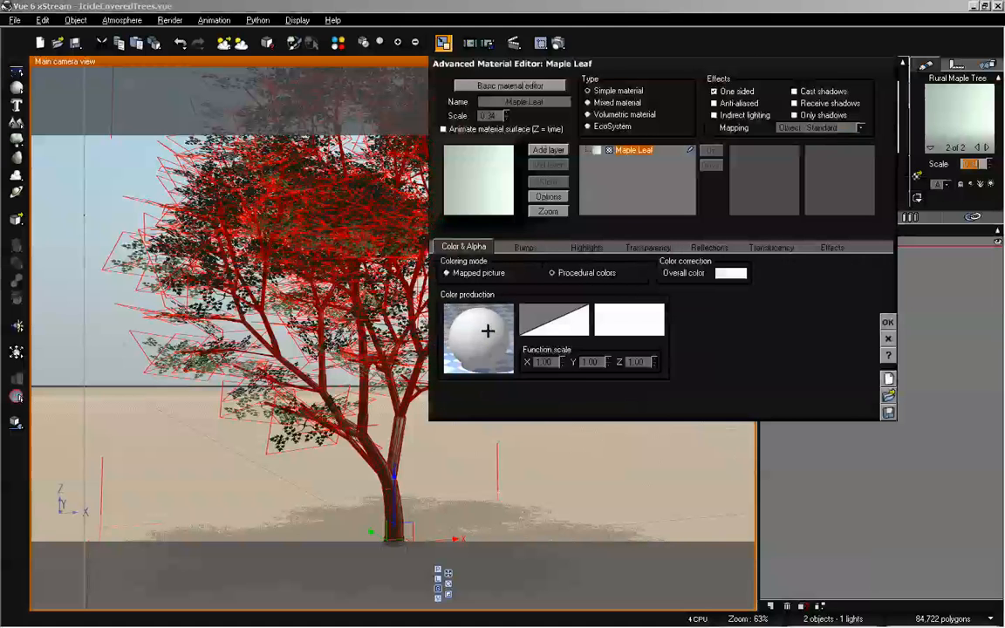
right_click(488, 330)
click(499, 338)
Step: Delete the projected texture map feeding transparency and the gradient feeding bump, then accept the function and the Maple Leaf material
click(397, 333)
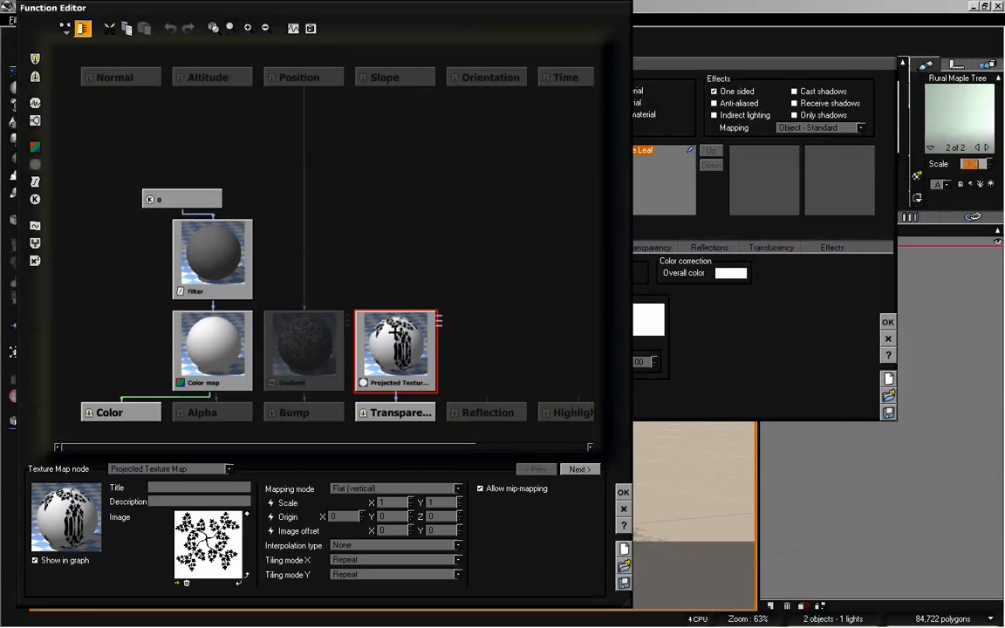
drag(403, 363, 425, 285)
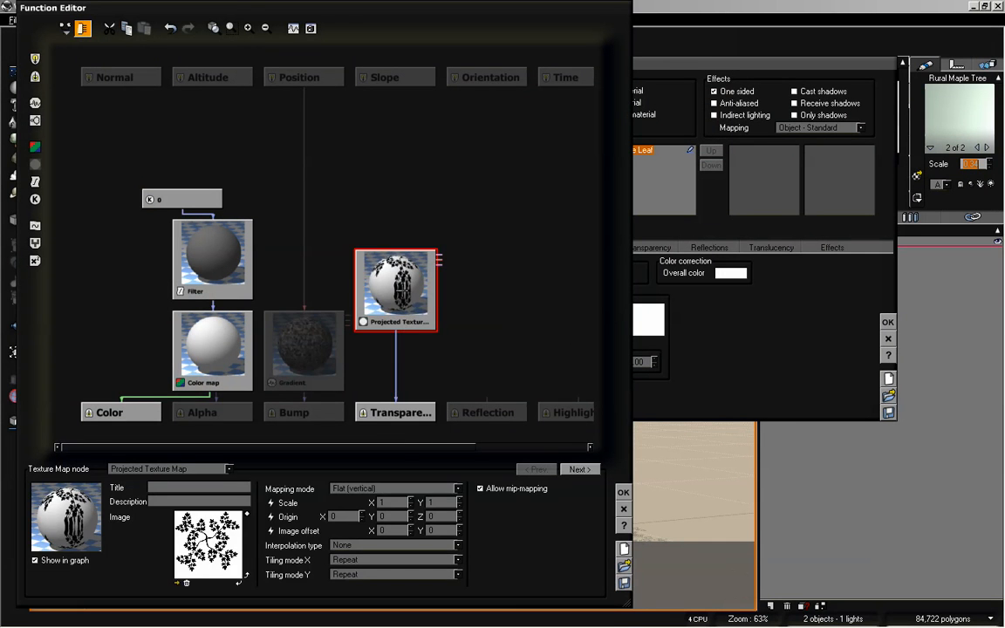
key(Delete)
click(301, 341)
key(Delete)
click(214, 349)
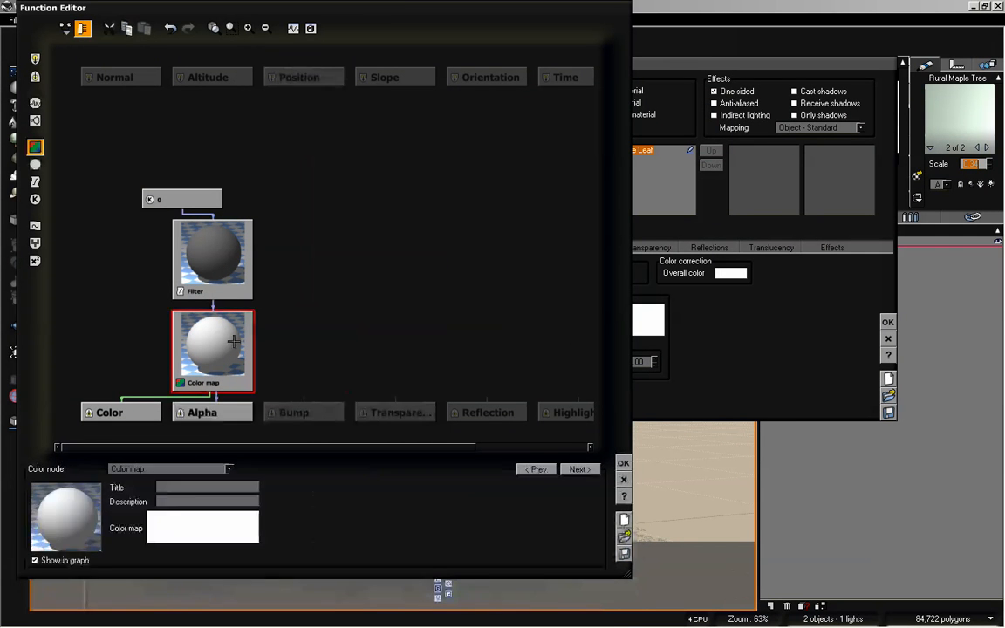
click(427, 349)
click(622, 462)
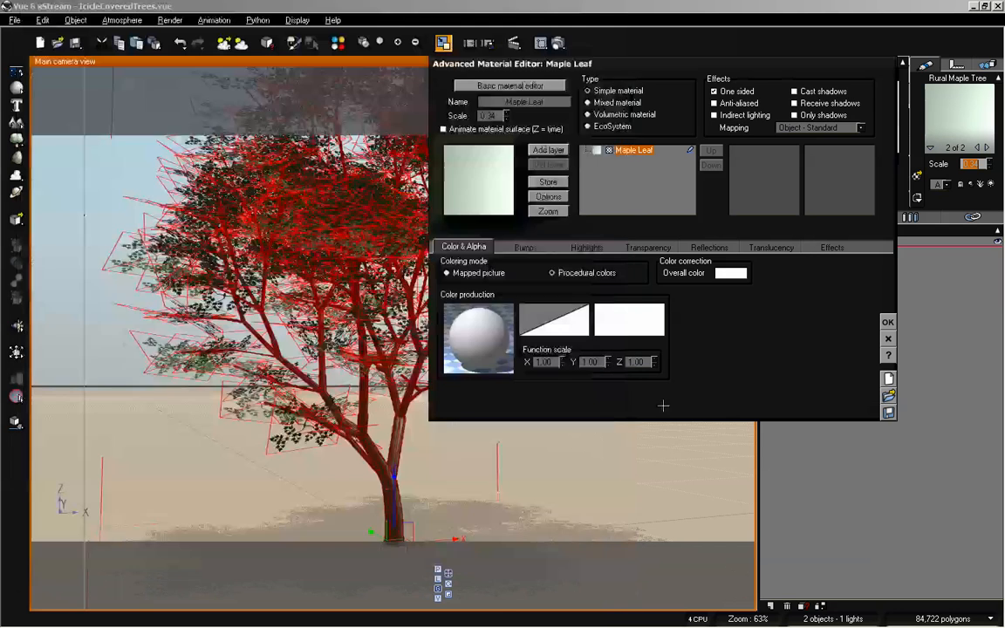
key(Return)
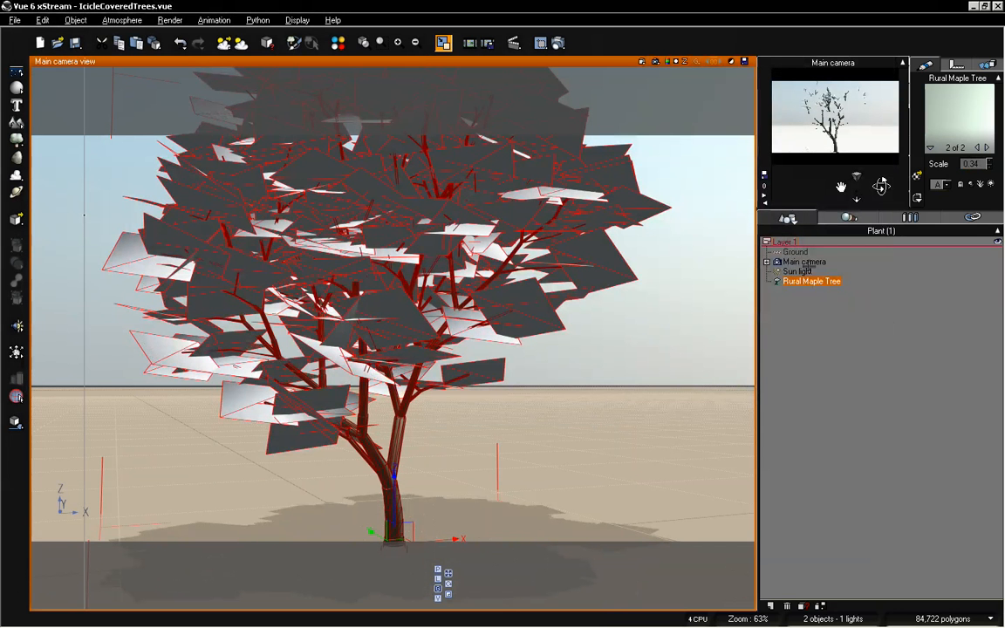
click(841, 311)
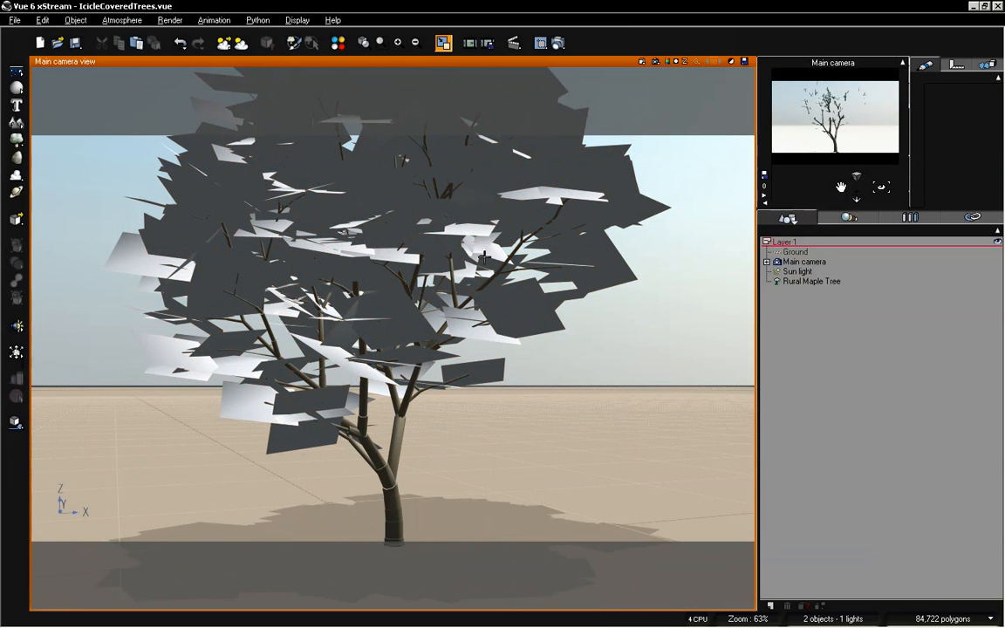
Step: Reframe the maple with the main camera and set its leaf length and width to -100 in the Plant Editor
scroll(484, 257, down, 3)
right_drag(484, 257, 484, 247)
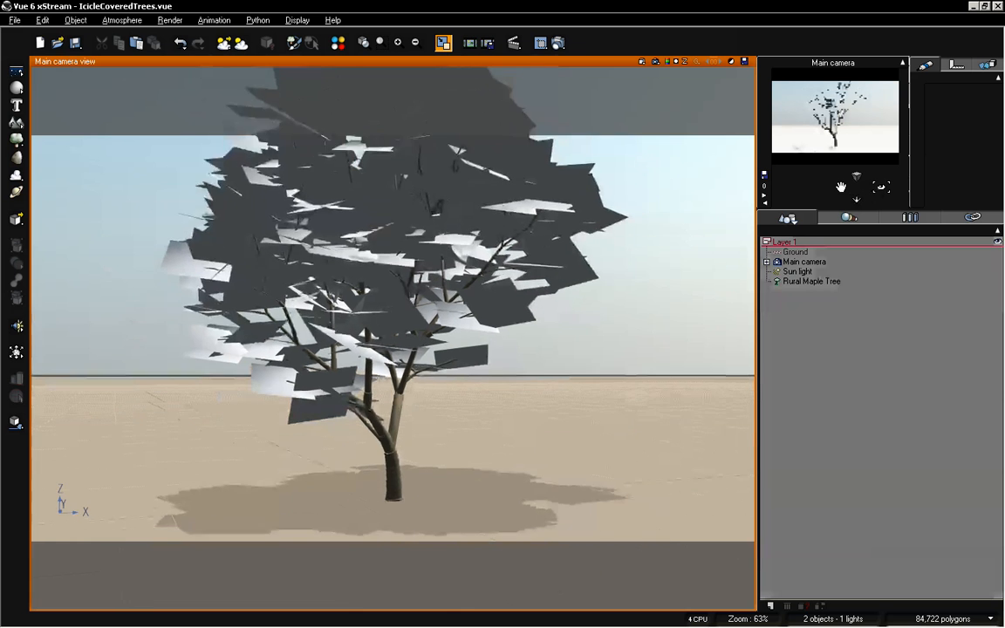
right_drag(429, 446, 412, 400)
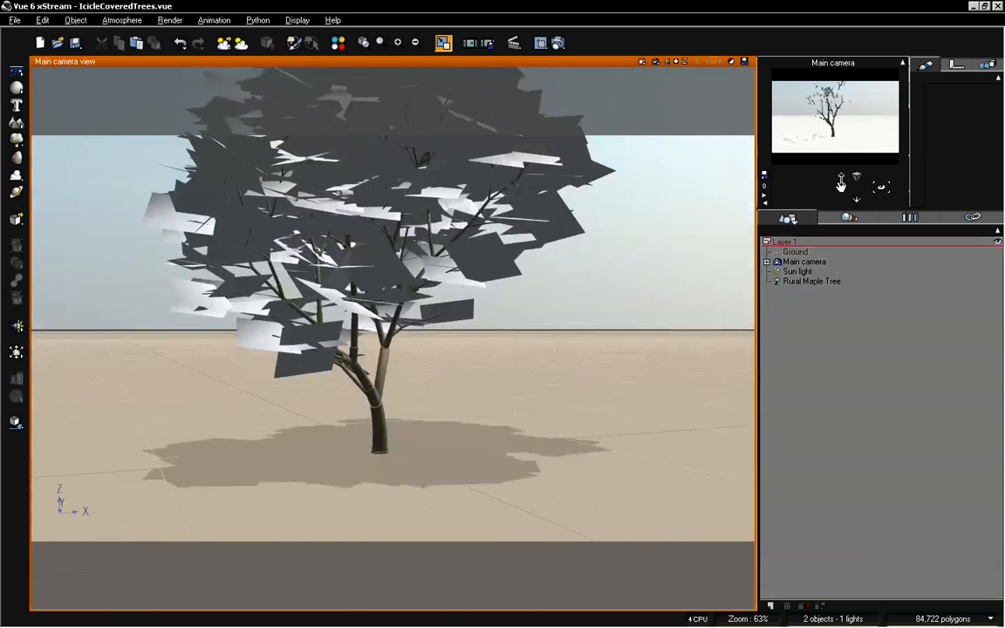
drag(841, 181, 841, 130)
click(400, 316)
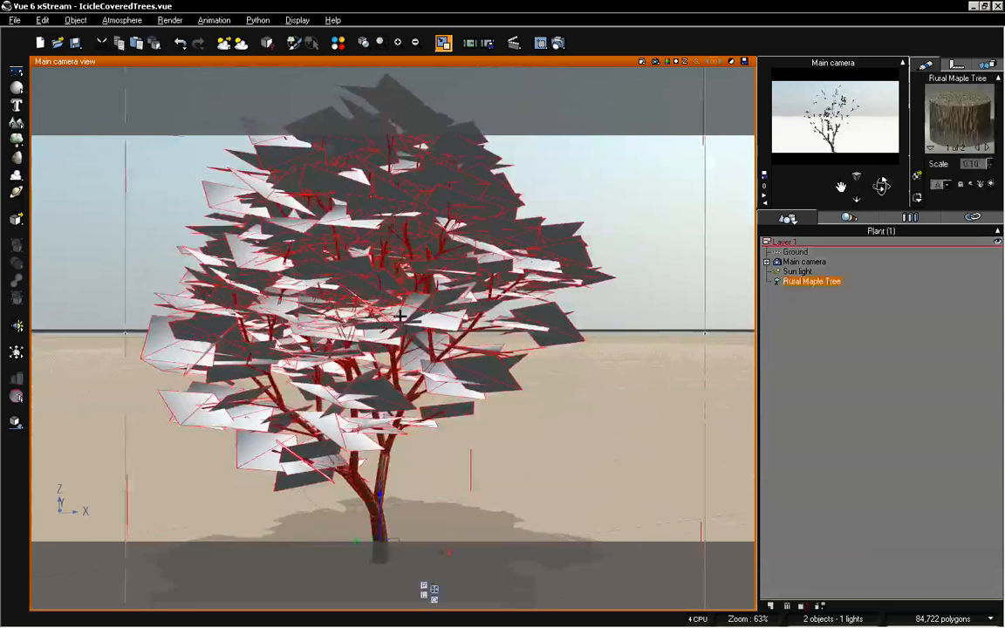
double_click(404, 309)
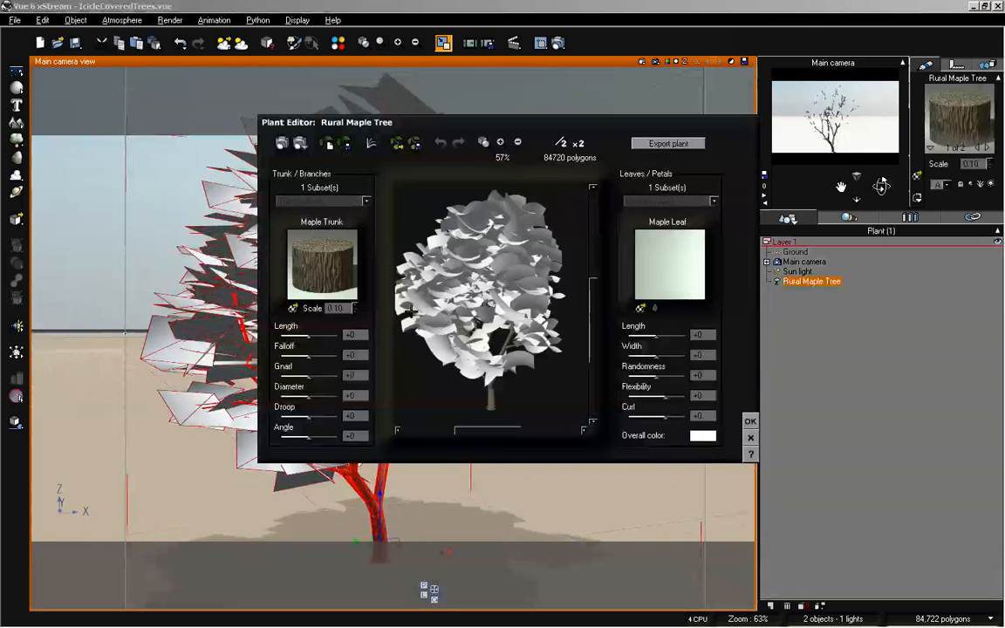
drag(662, 333, 625, 355)
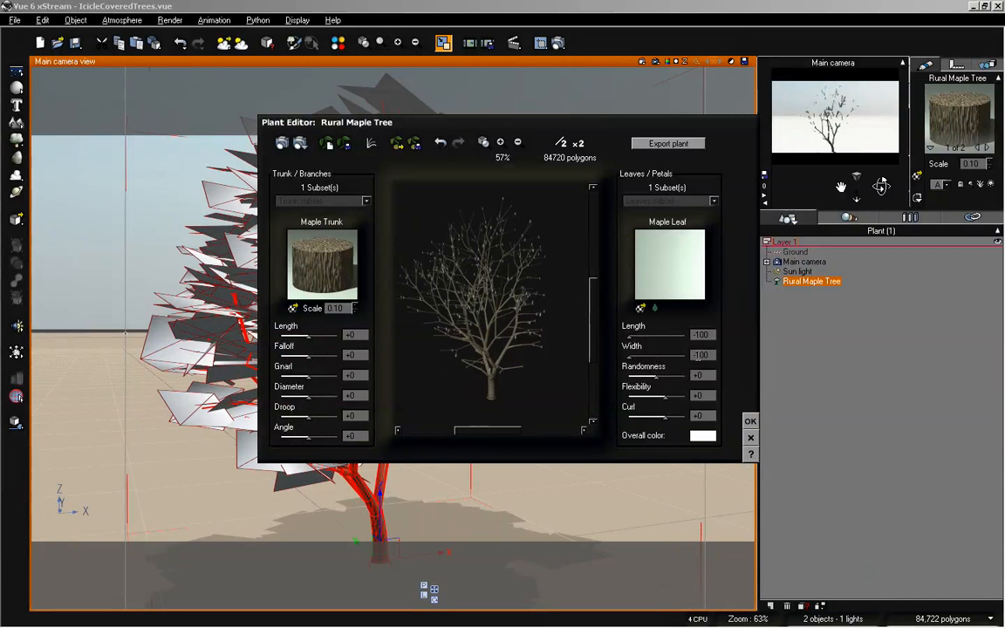
click(748, 422)
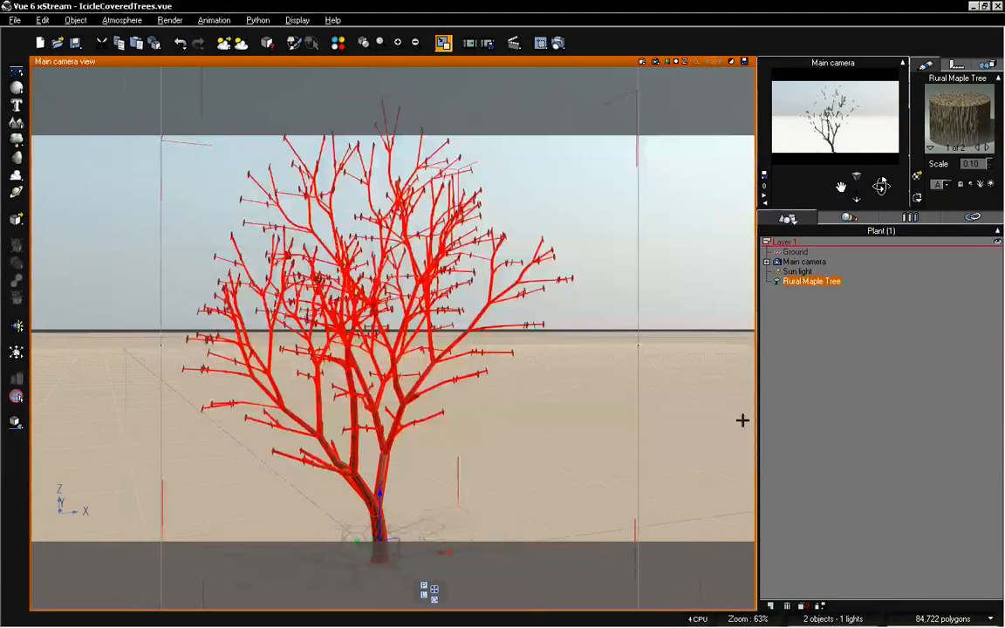
click(828, 332)
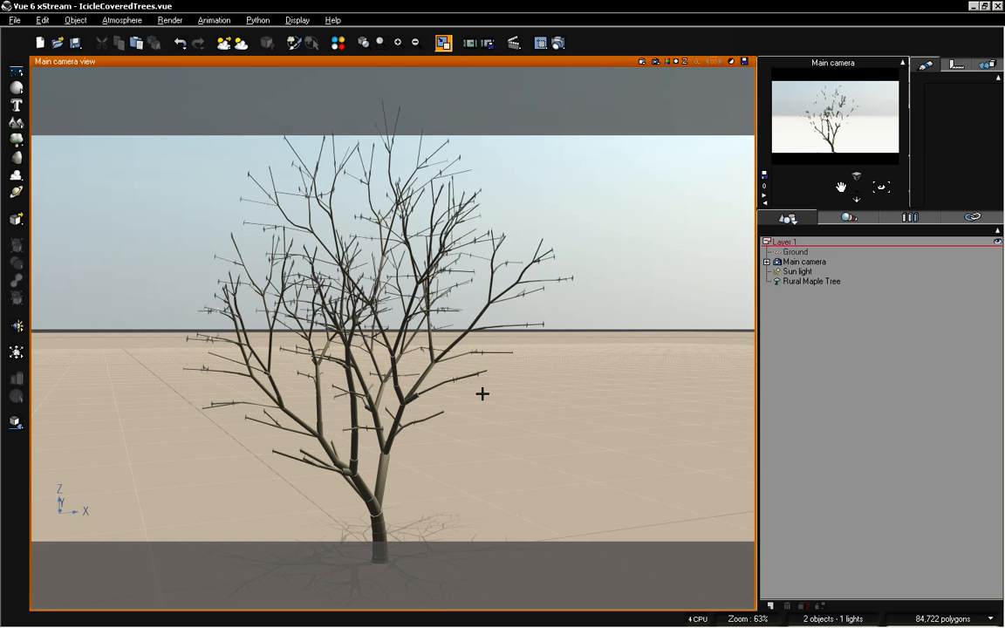
Step: Set the maple's branch droop to +10, gnarl to +10 and diameter to +15, adjusting the main camera's framing of the tree
drag(859, 196, 856, 200)
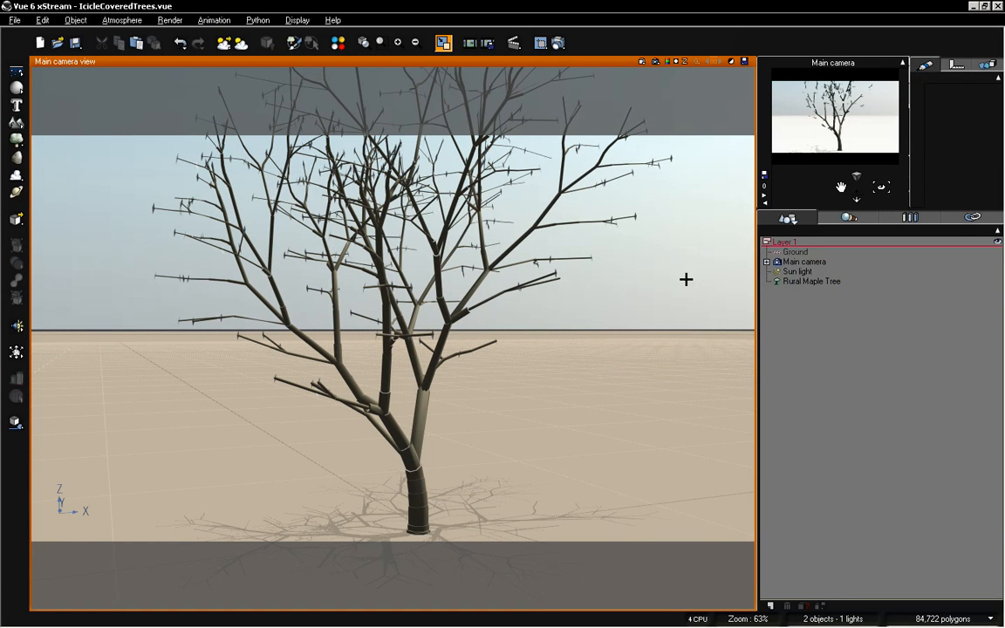
click(801, 281)
double_click(420, 250)
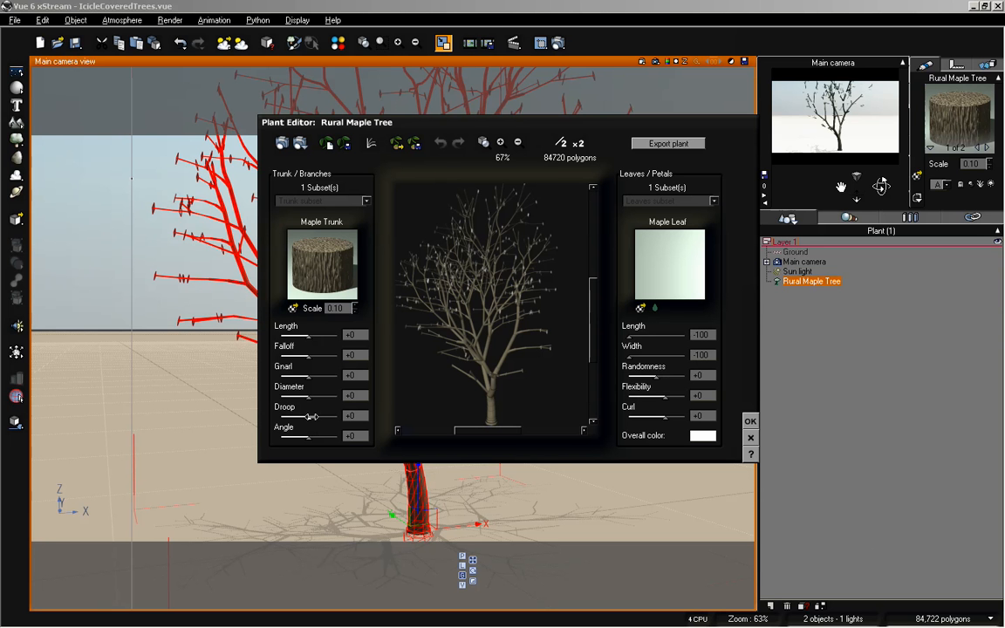
drag(312, 416, 315, 416)
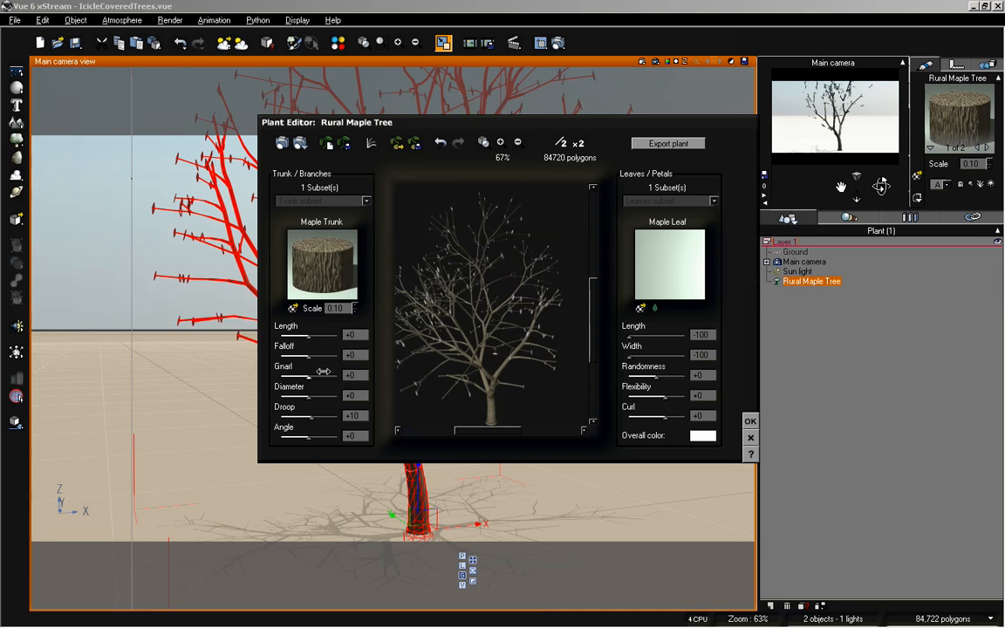
drag(323, 371, 316, 396)
drag(463, 350, 425, 314)
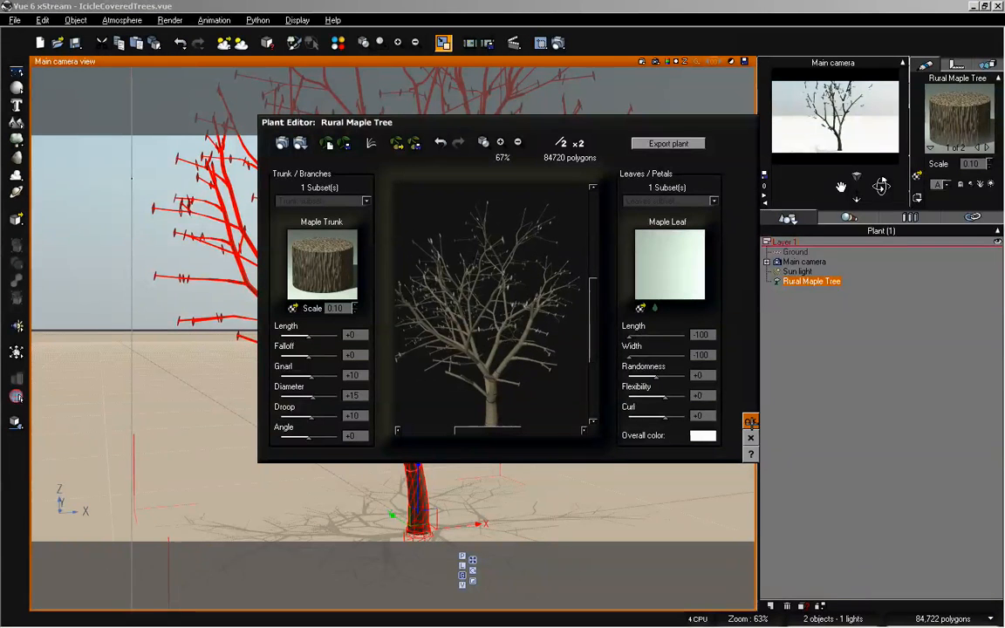
click(750, 422)
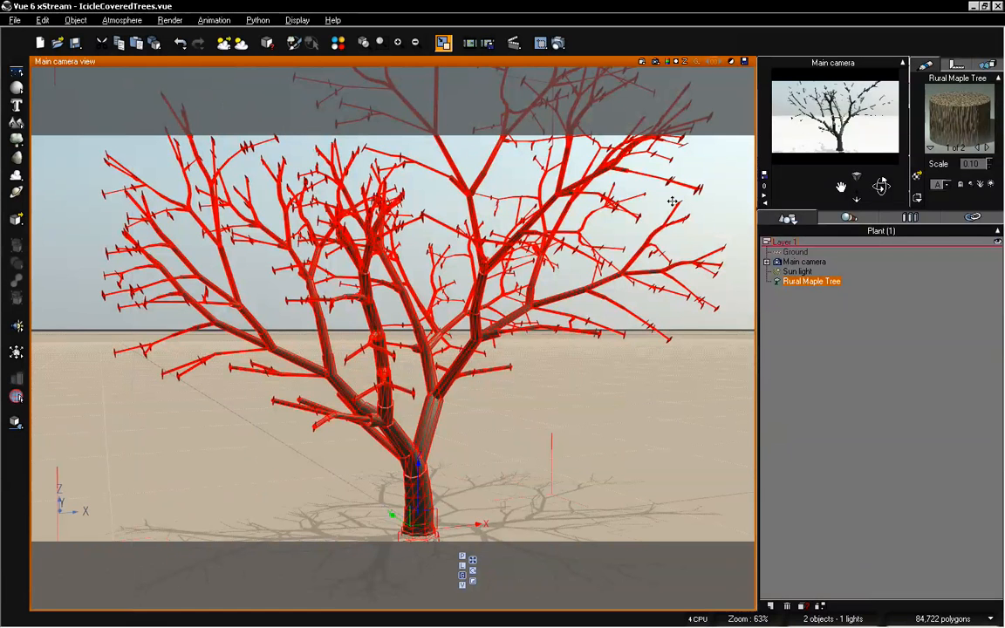
drag(840, 187, 880, 185)
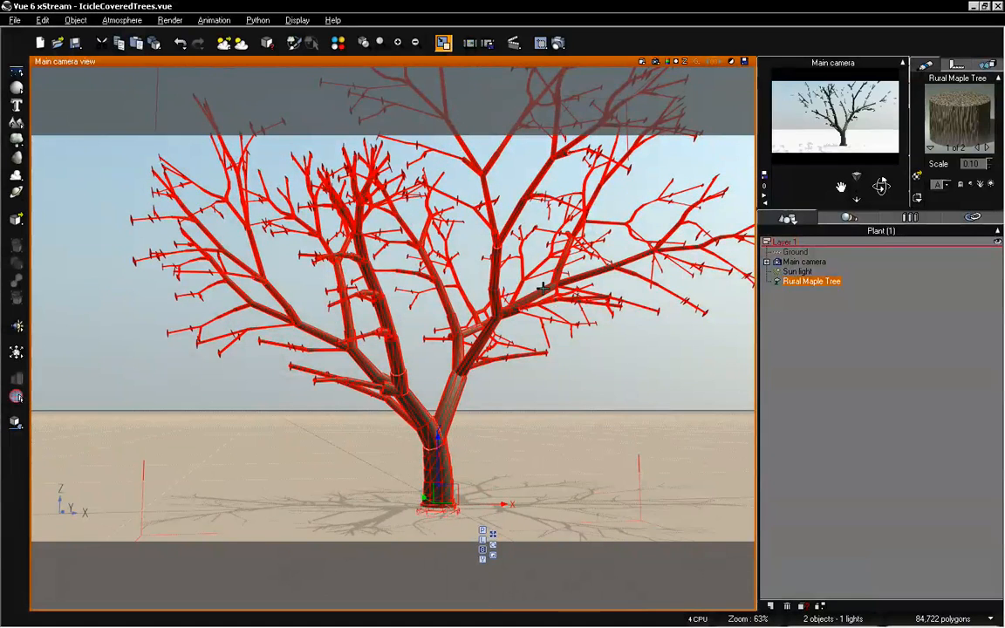
Step: Reframe the maple with the main camera, then rename its Maple Trunk material Maple Trunk_Icicles and change the material type to EcoSystem
drag(840, 186, 839, 185)
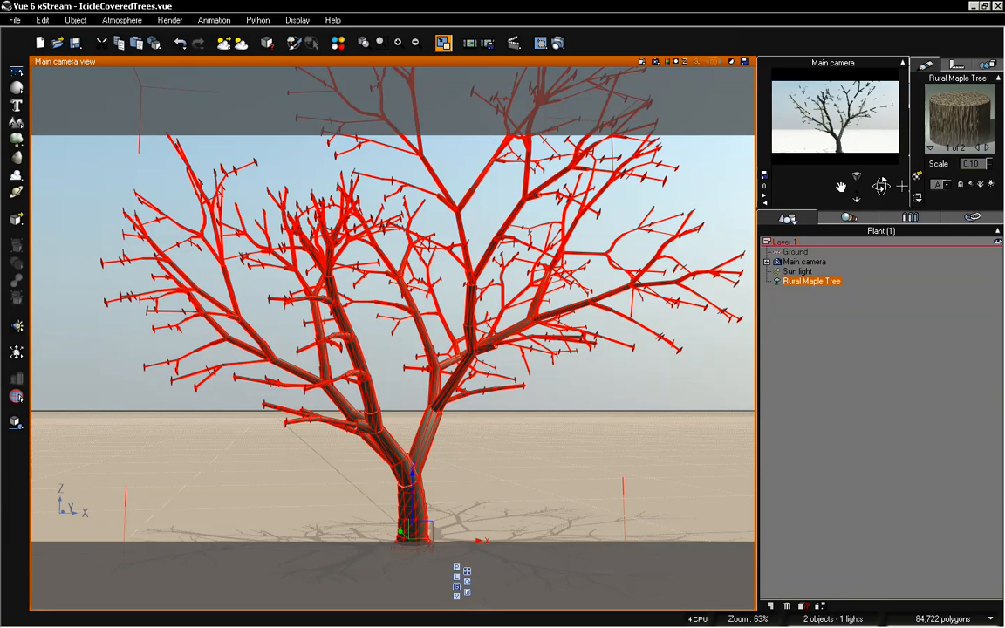
drag(881, 186, 856, 201)
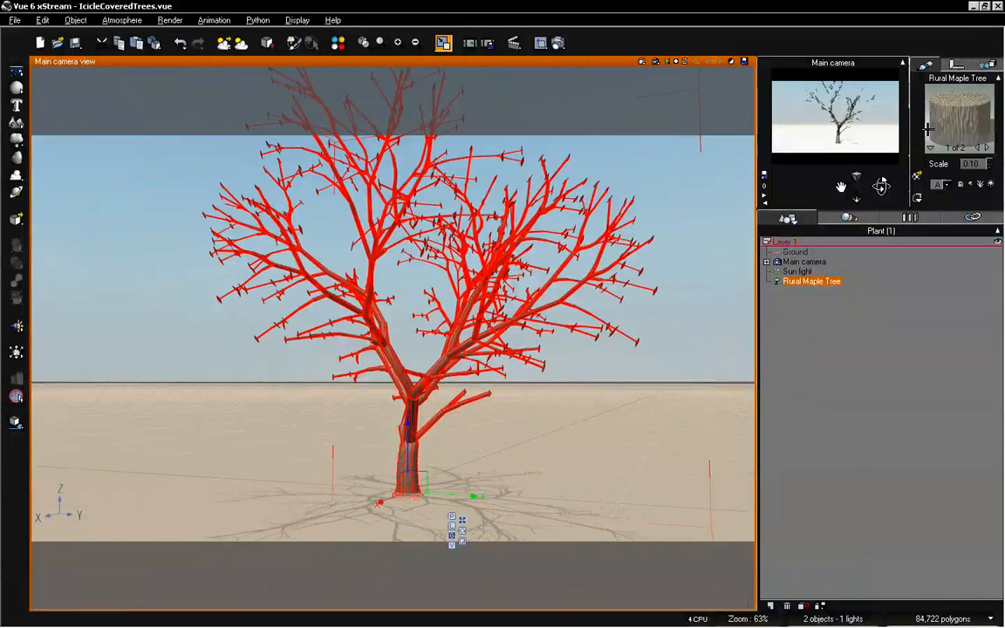
double_click(927, 128)
drag(632, 61, 709, 220)
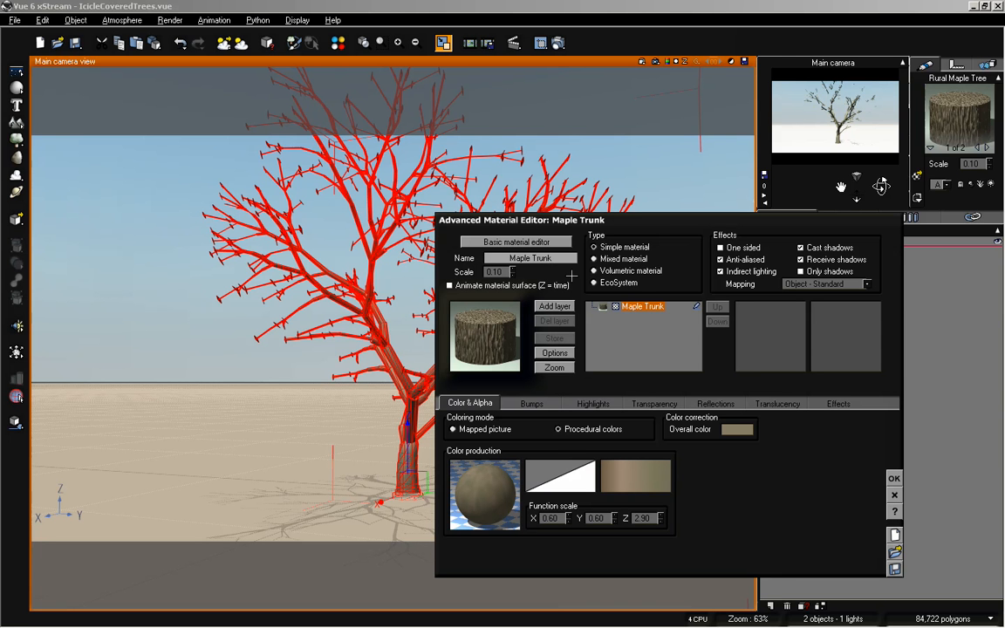
text(_Icicle)
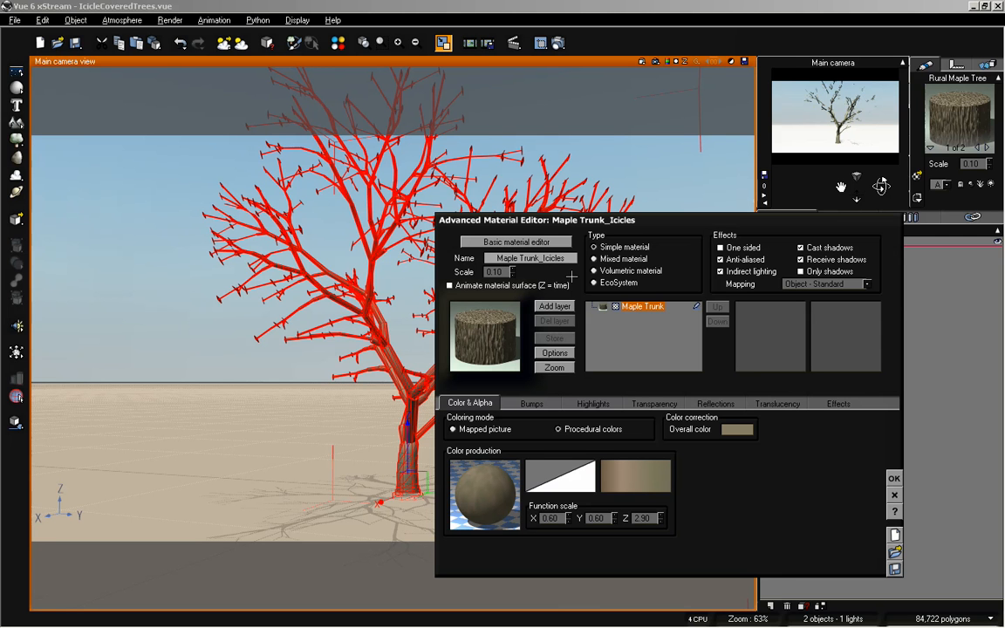
text(s)
key(Return)
click(616, 282)
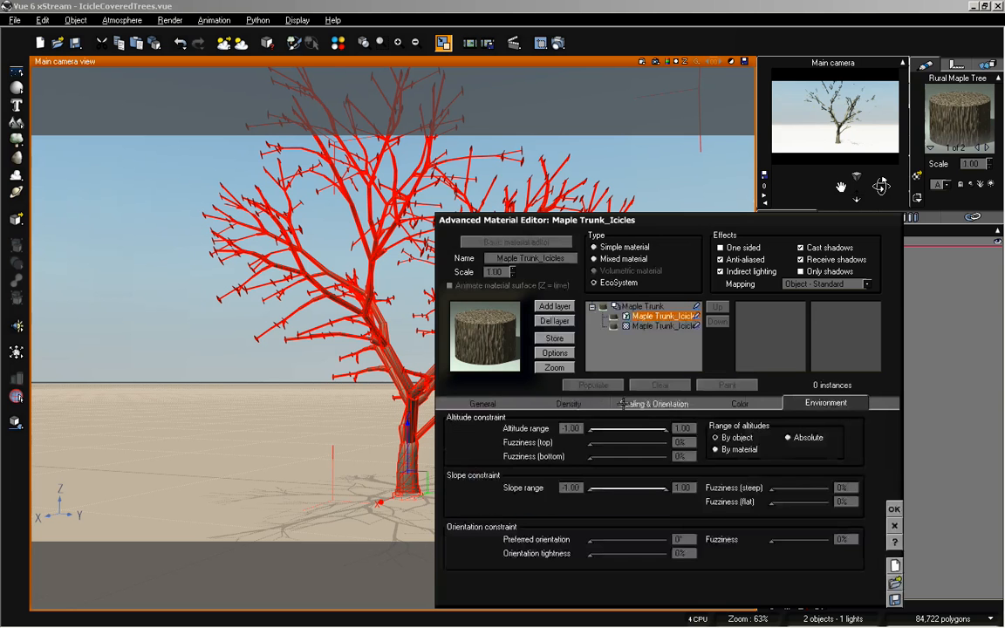
Step: Add the Icicle object from the AsileFX TipsNTricks collection to the trunk material's EcoSystem population
click(517, 404)
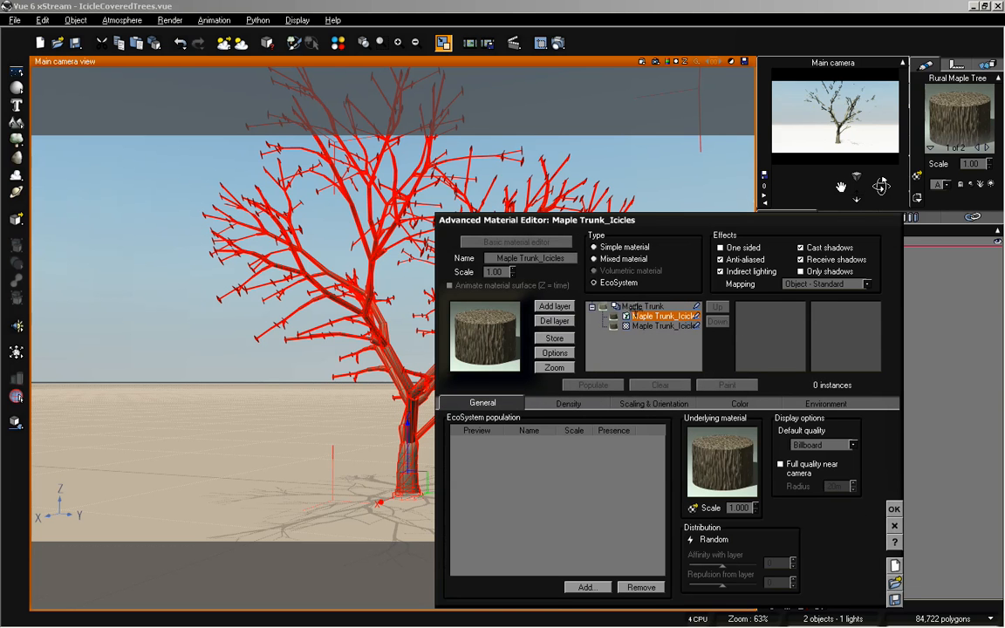
drag(653, 220, 636, 176)
click(565, 544)
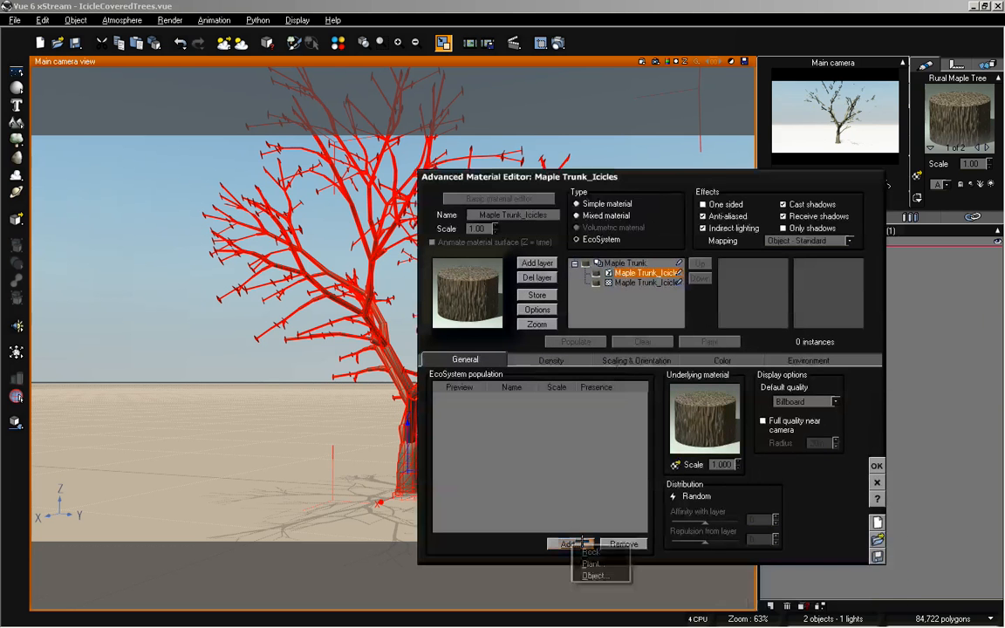
click(591, 552)
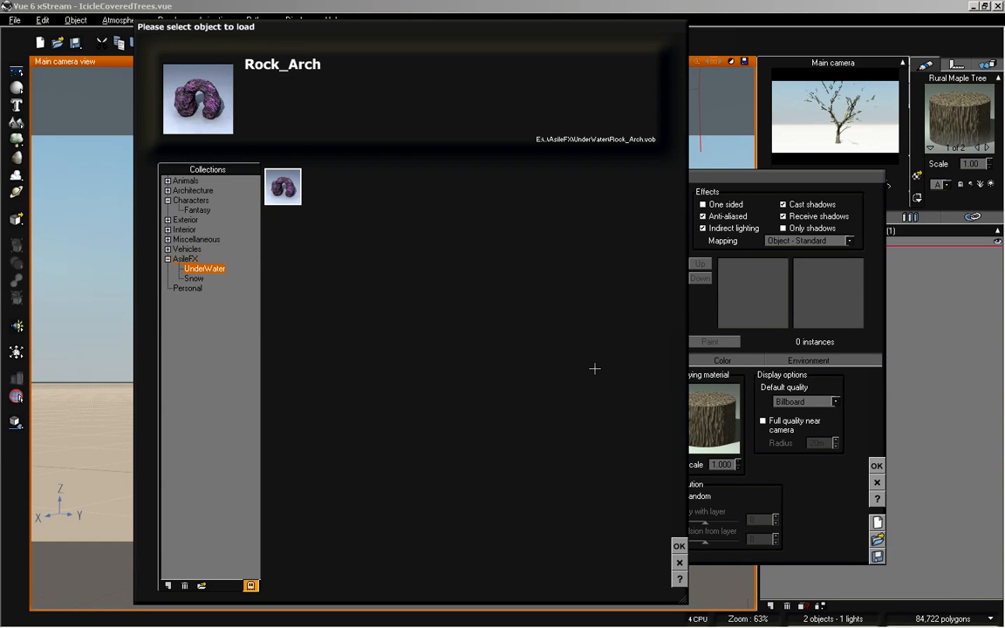
click(184, 259)
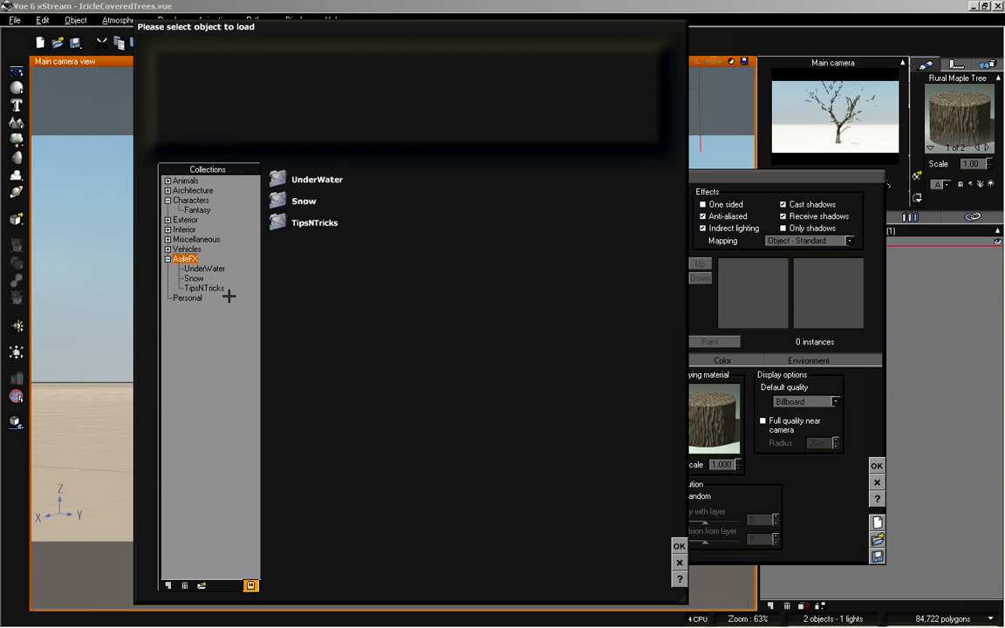
click(209, 288)
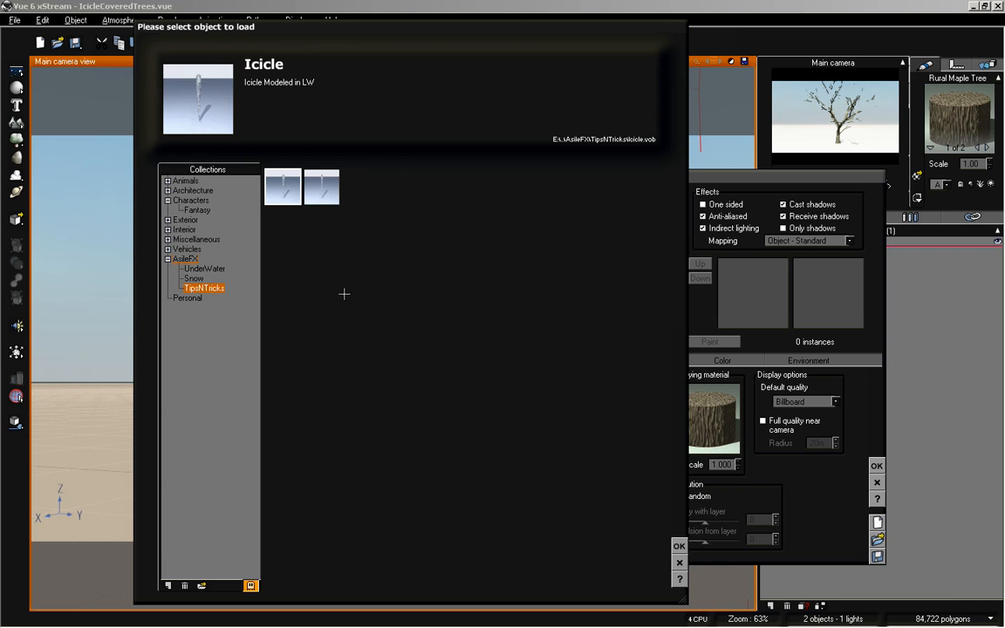
click(679, 546)
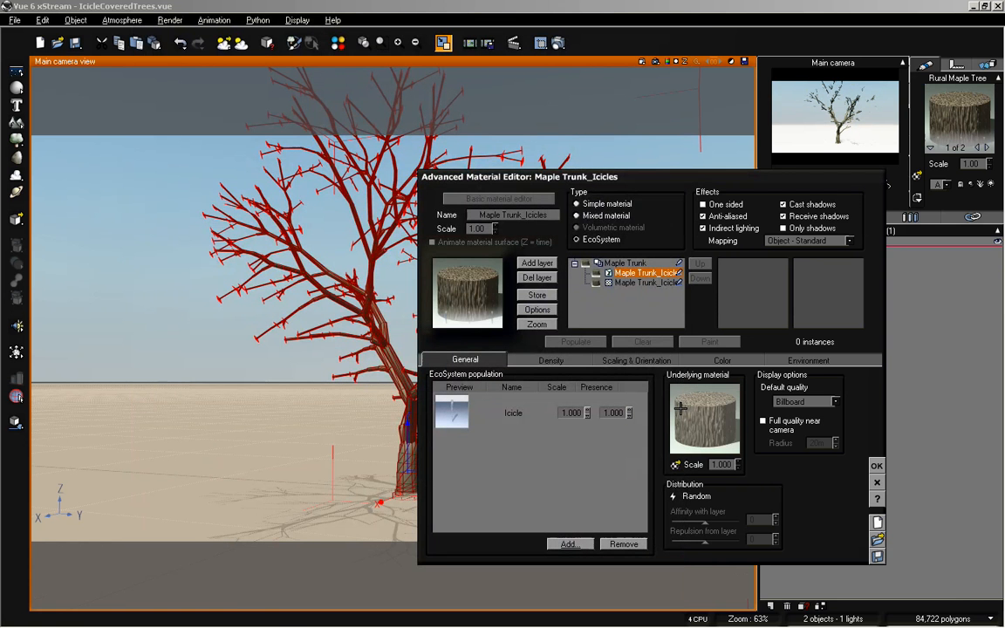
Step: Populate the tree with icicles, then set the Icicle scale to 0.1 and populate again
click(593, 342)
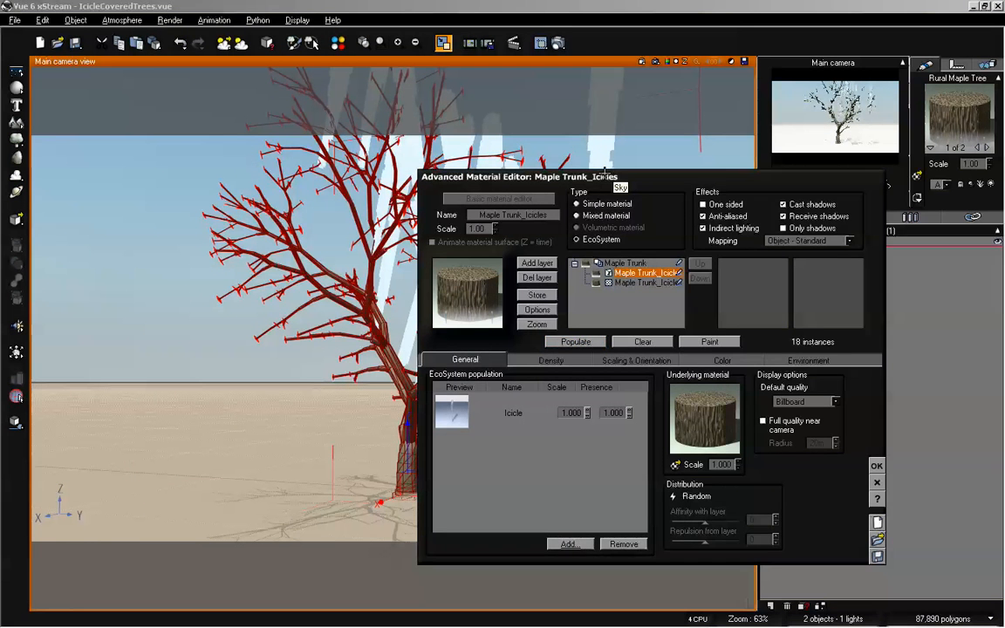
drag(605, 173, 739, 177)
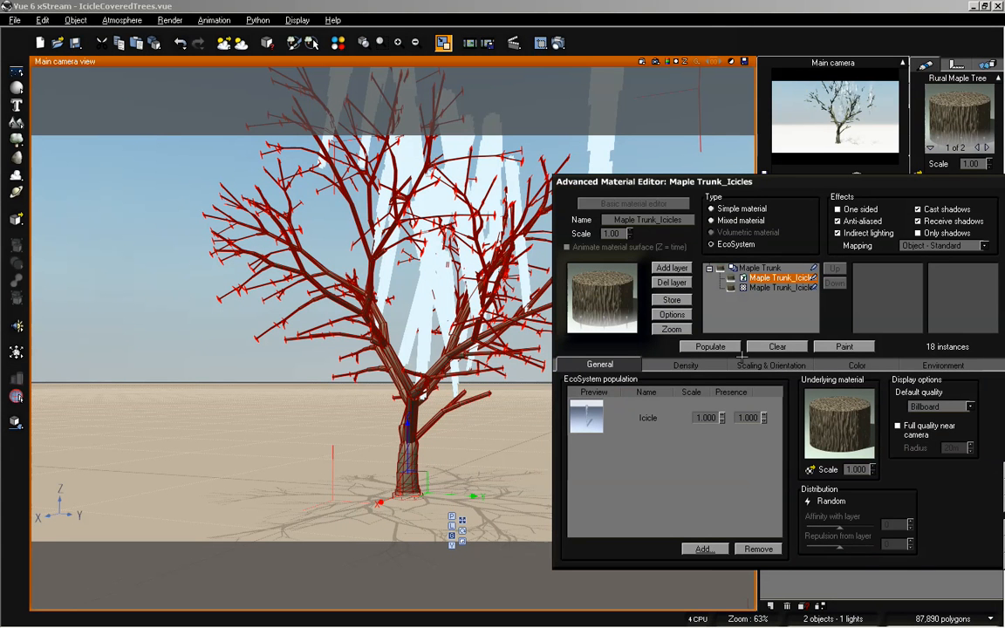
click(707, 418)
click(710, 347)
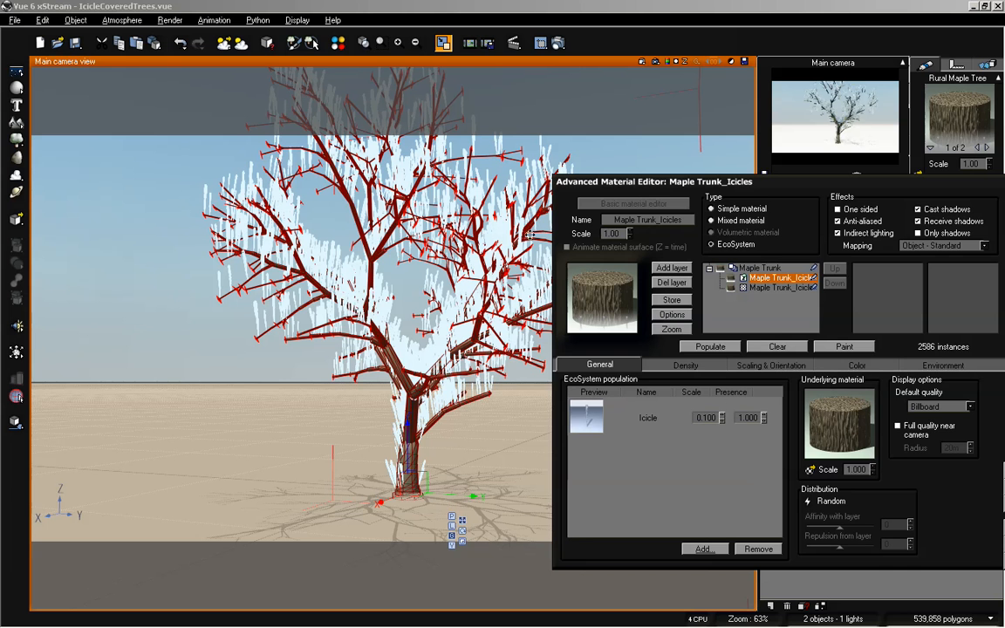
Step: Lower the icicles' offset from surface to about -1.1 m, repopulating the tree after each adjustment
click(714, 368)
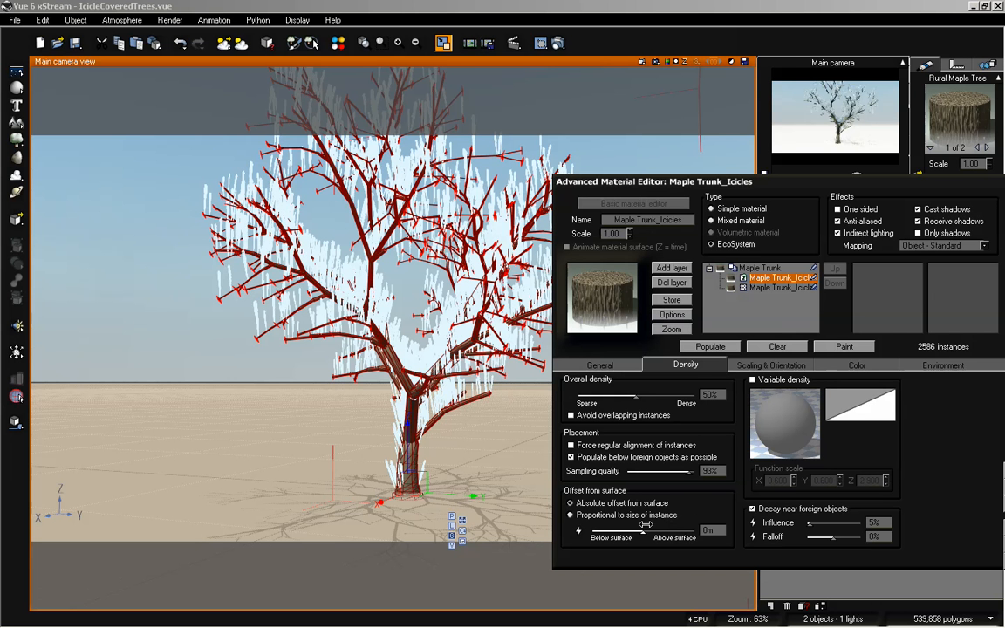
drag(642, 530, 637, 529)
click(695, 347)
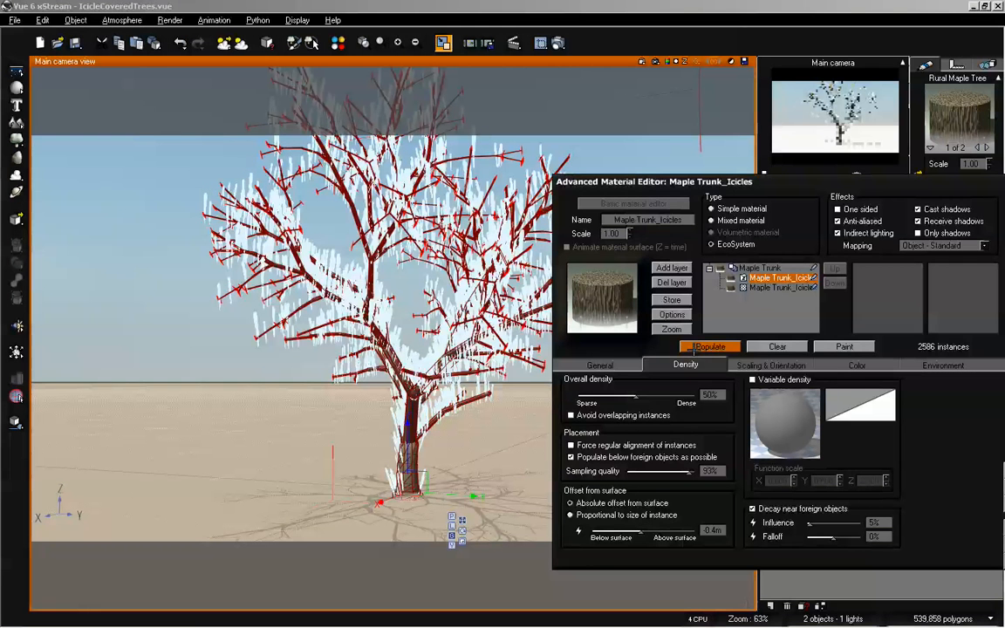
drag(643, 536, 627, 536)
click(689, 346)
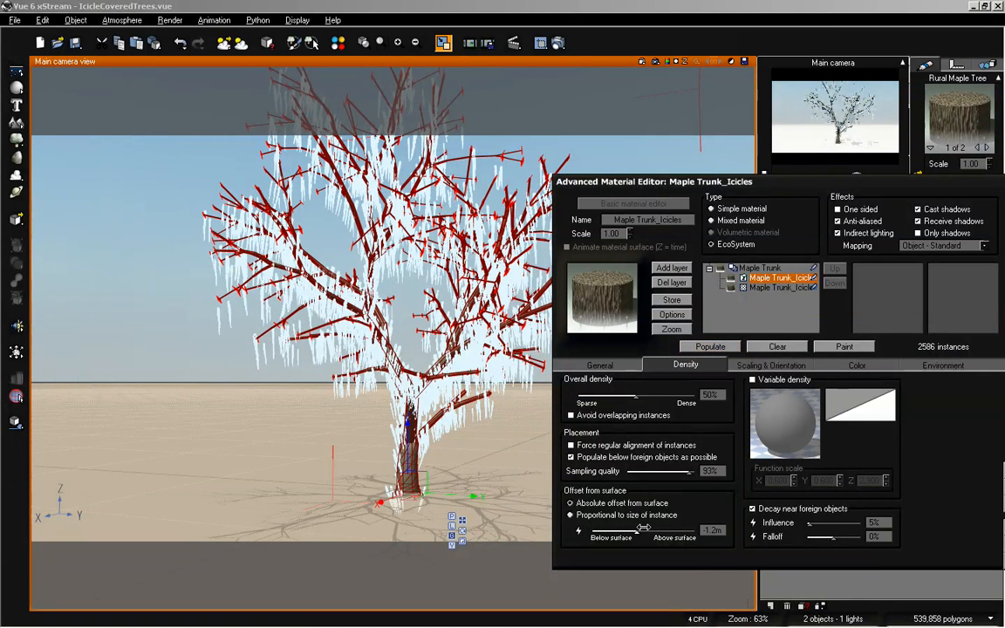
drag(638, 530, 638, 530)
click(711, 346)
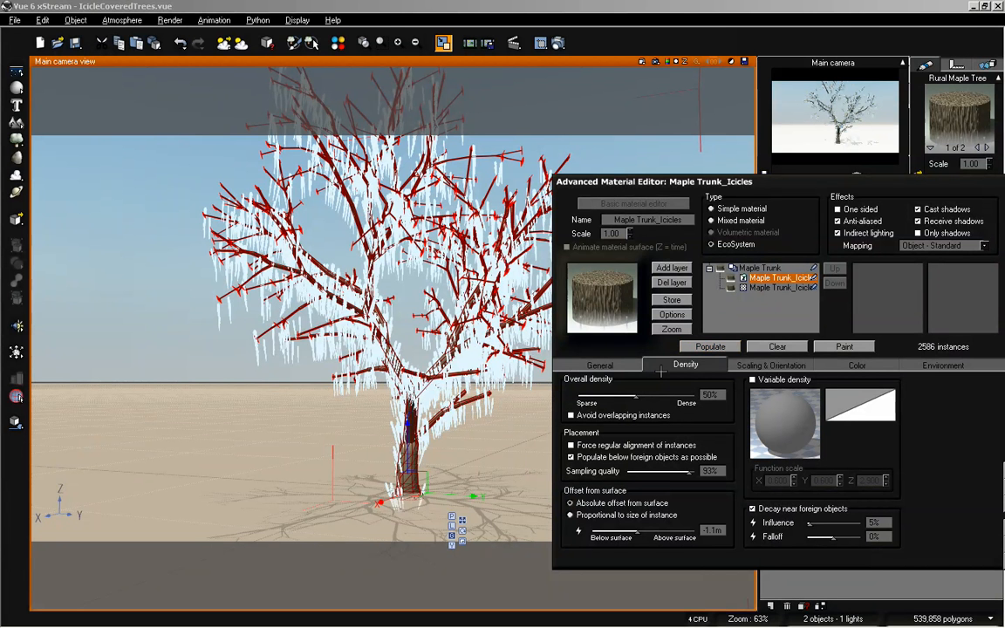
Step: Reduce the overall icicle density to 39% with the surface offset at -1.2 m, then repopulate the tree
drag(635, 397, 622, 397)
click(708, 347)
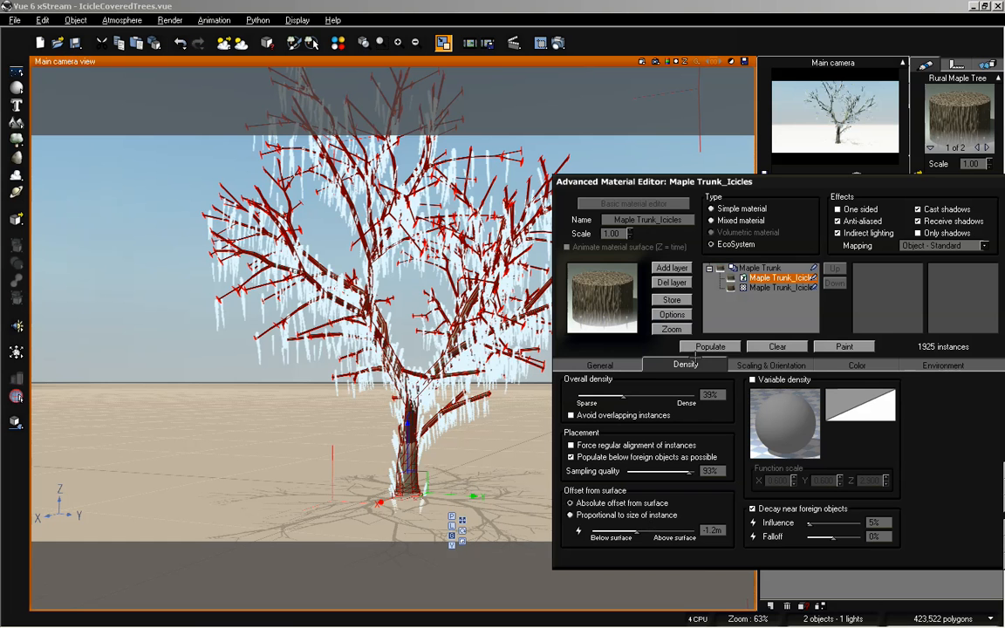
click(708, 347)
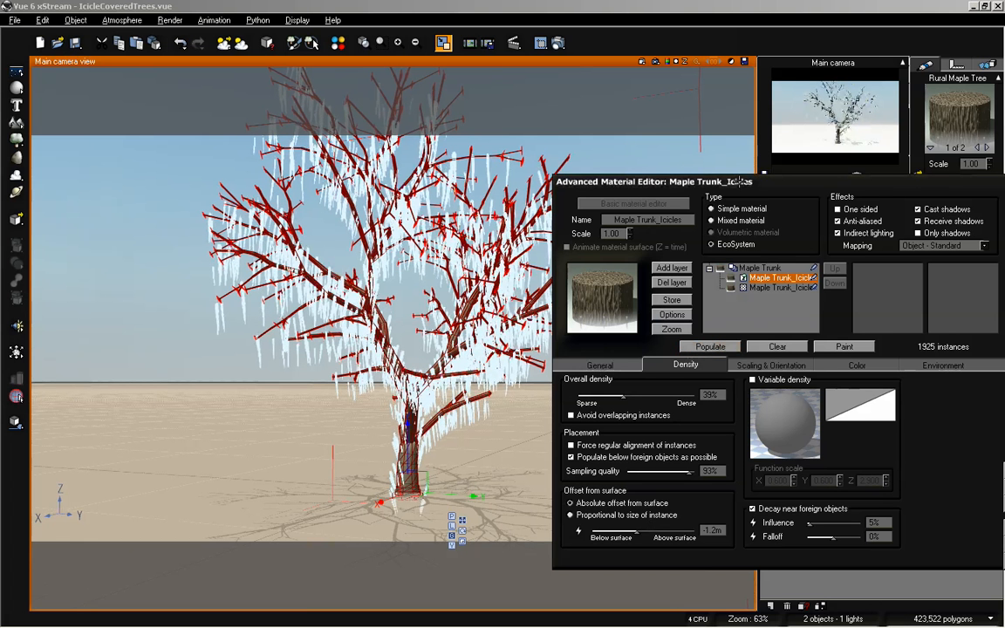
Step: Raise the EcoSystem's minimum slope range to 0.30, repopulating after each adjustment, and accept the trunk material
drag(739, 182, 661, 184)
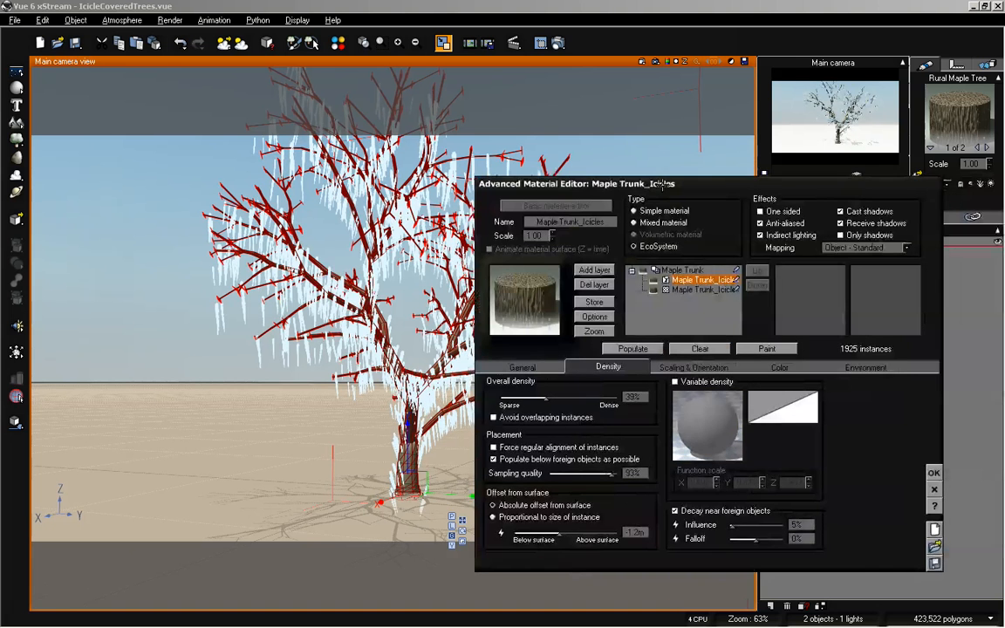
click(855, 366)
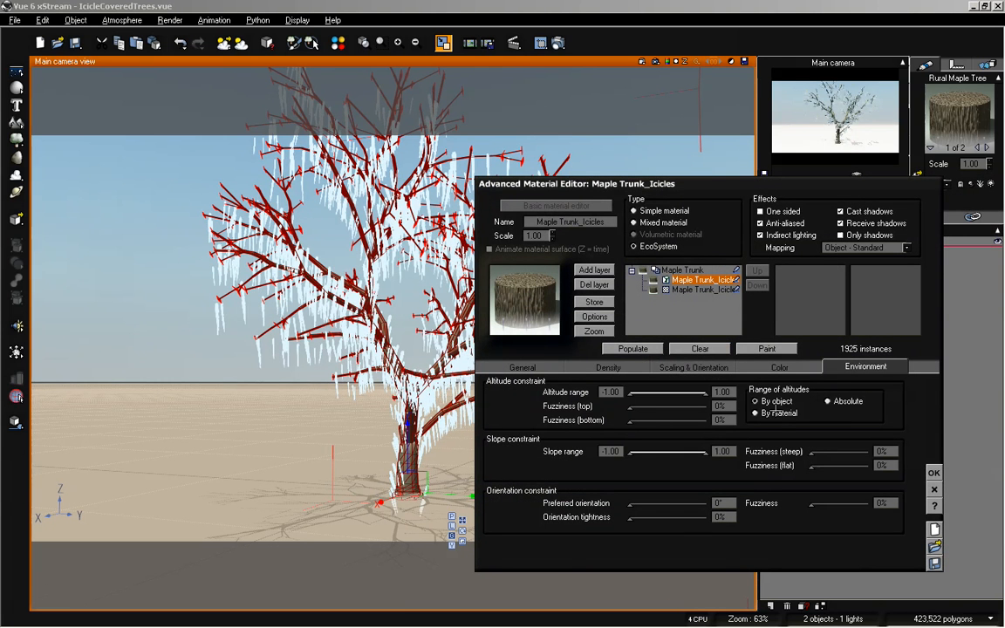
drag(632, 455, 676, 452)
click(633, 348)
click(642, 350)
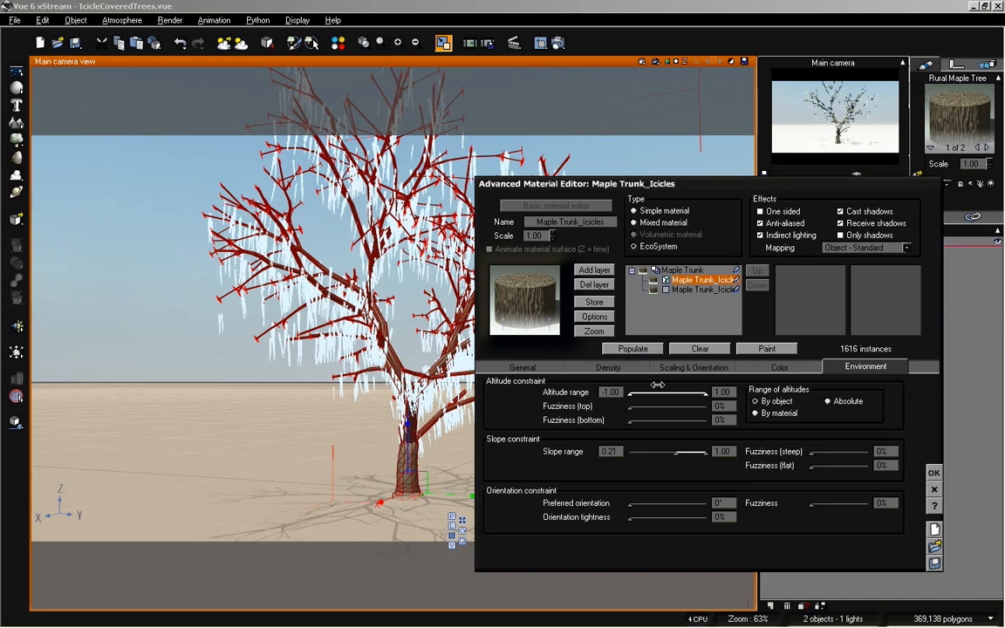
drag(676, 452, 680, 451)
click(634, 349)
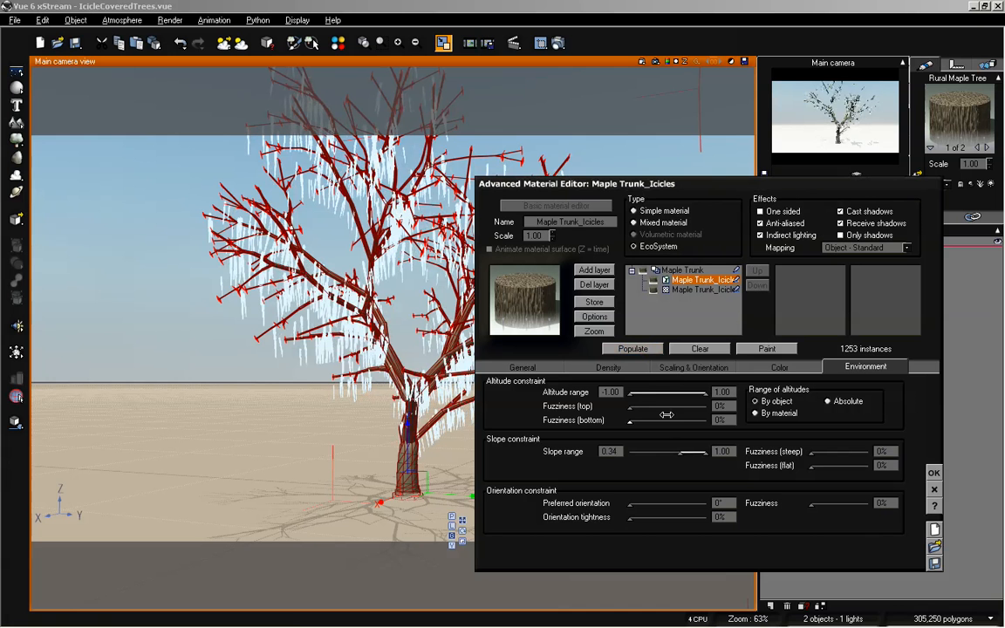
drag(676, 451, 670, 450)
click(632, 349)
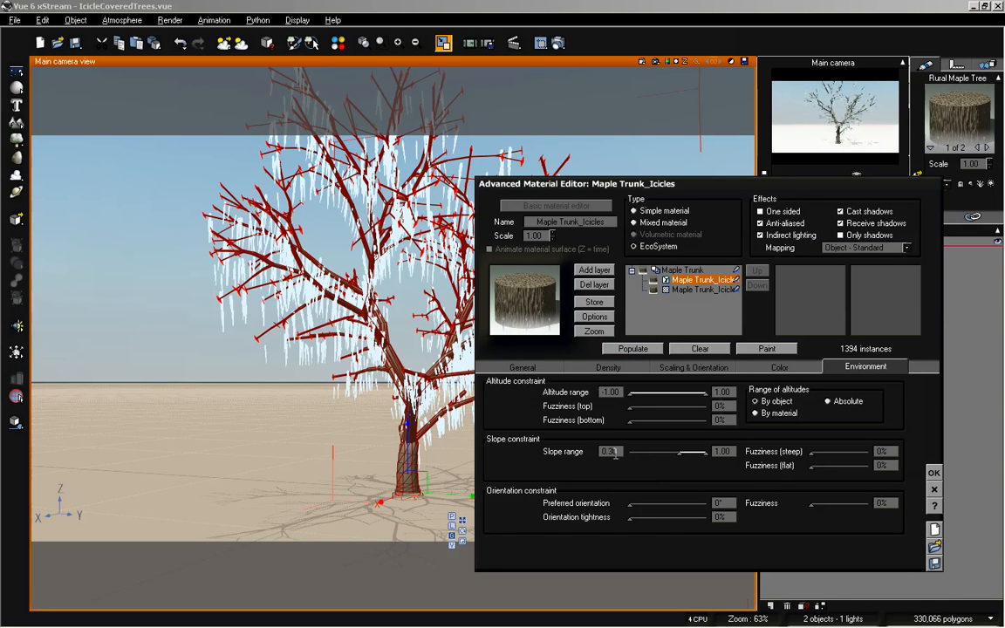
key(Return)
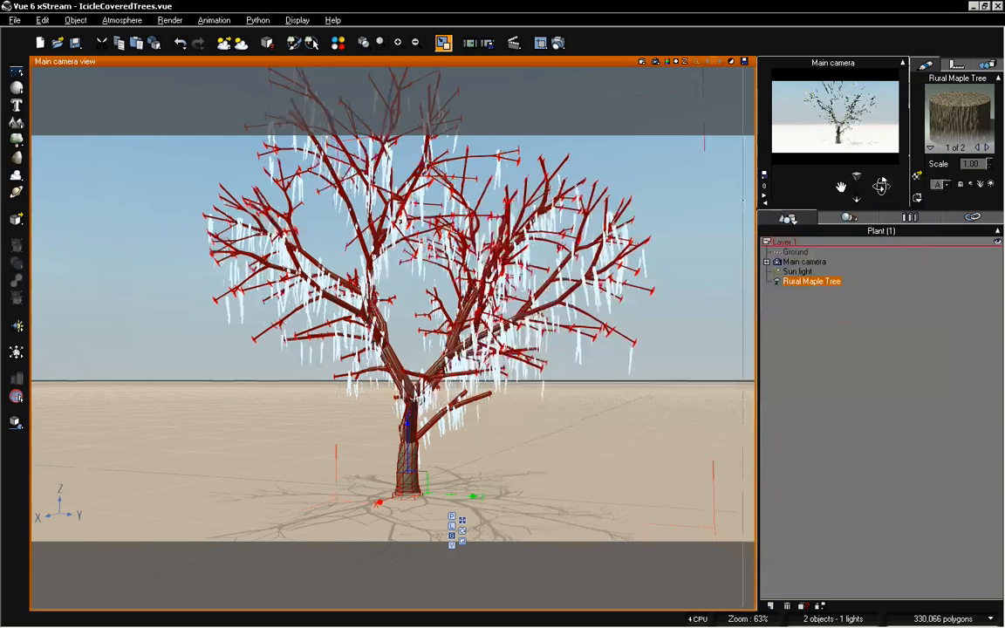
Step: Frame the tree from a lower main camera angle, render the scene to check the icicles, and close the render
mouse_move(881, 186)
mouse_down()
mouse_move(845, 190)
mouse_move(881, 183)
mouse_up()
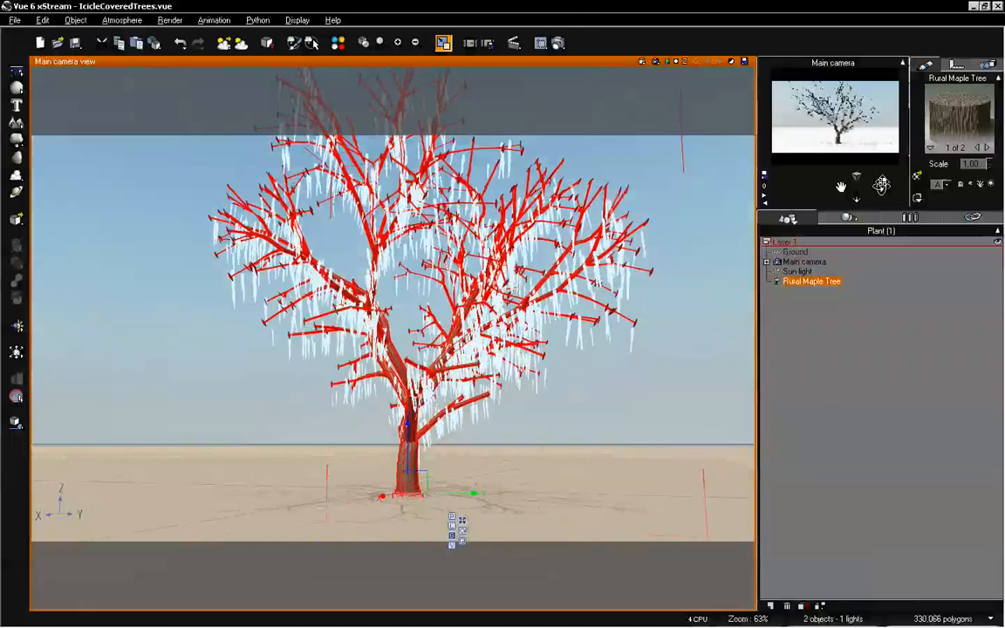
drag(840, 187, 840, 187)
click(559, 44)
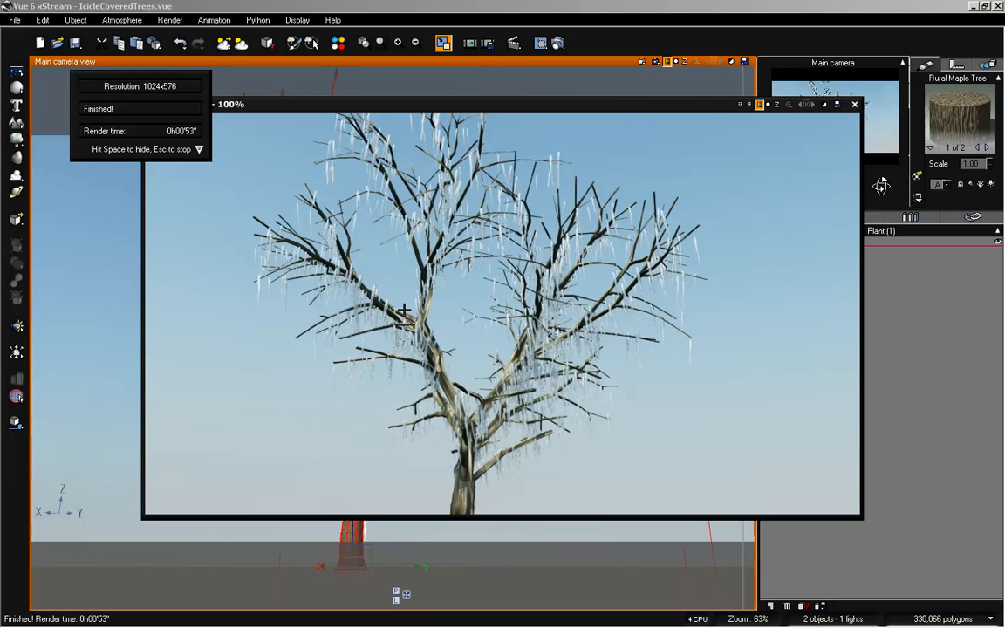
click(854, 104)
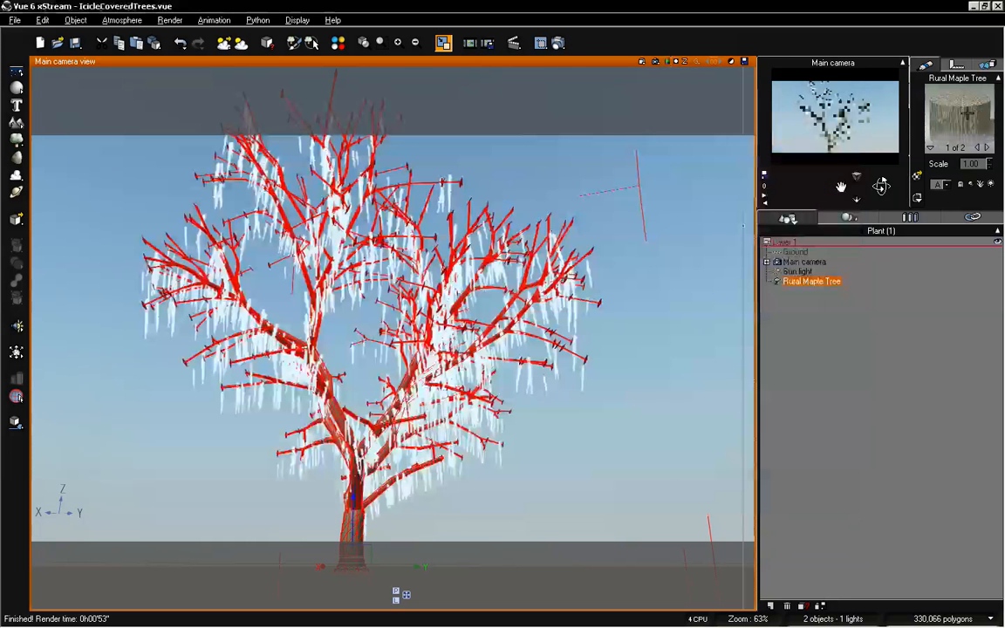
Step: Reopen the trunk material, set the icicles' direction from surface to 0% so they hang vertically, and repopulate the tree
double_click(966, 113)
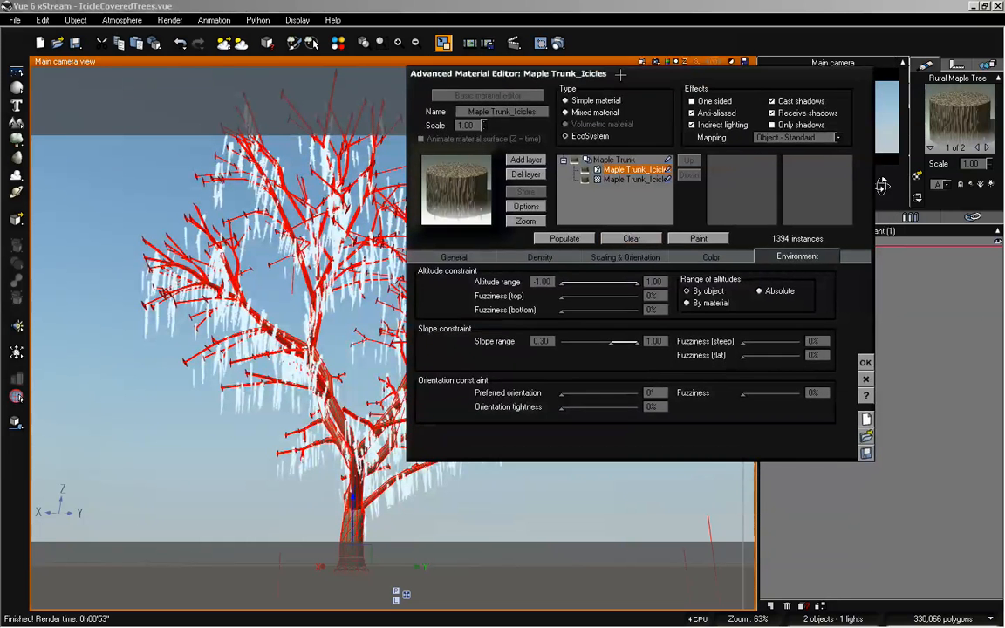
click(606, 260)
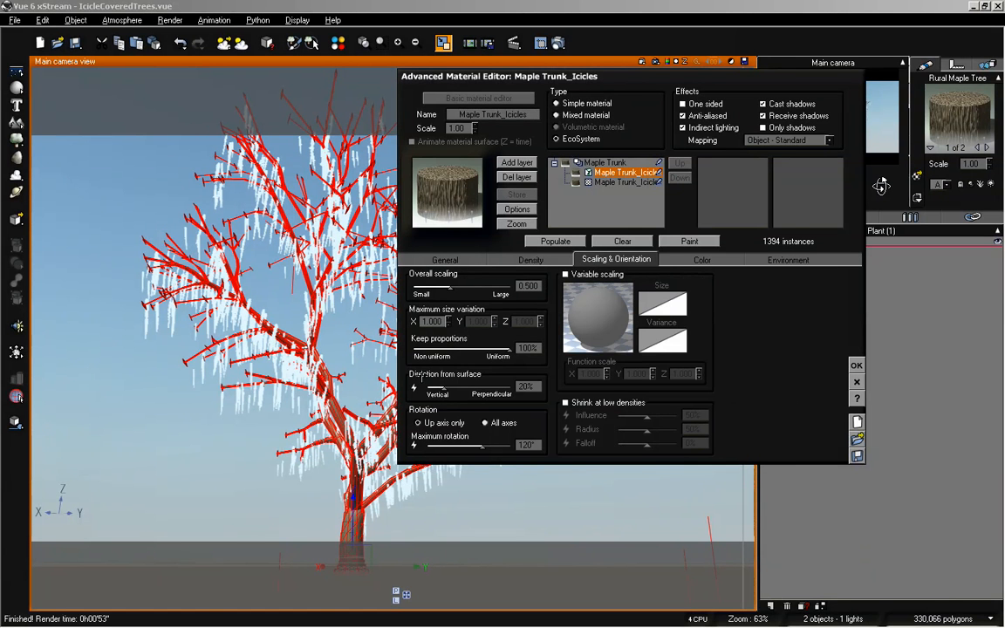
mouse_move(442, 388)
mouse_down()
mouse_move(456, 387)
mouse_move(423, 390)
mouse_move(445, 398)
mouse_up()
click(556, 241)
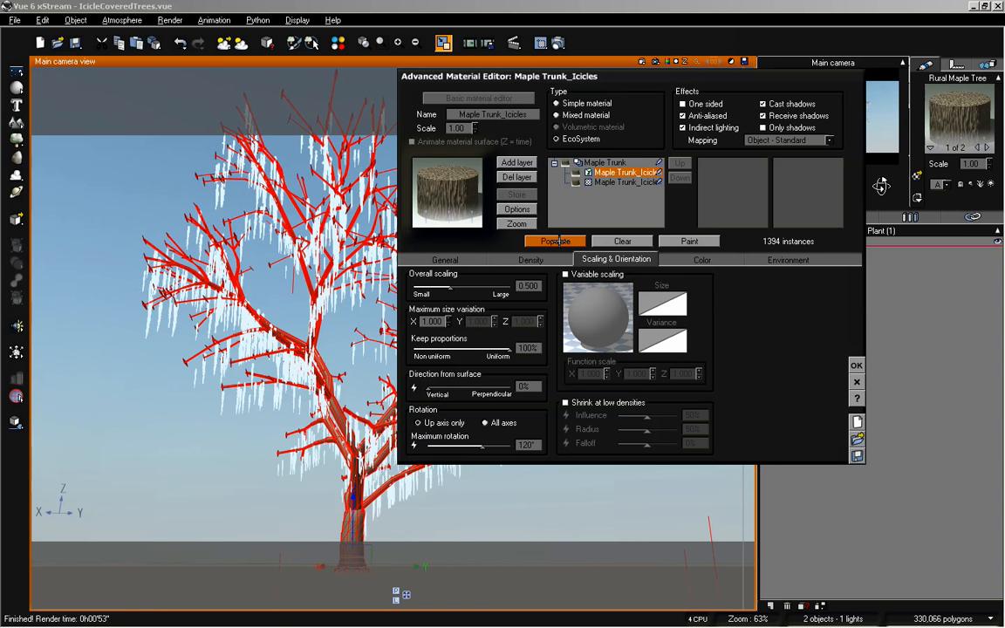
Step: Try an Icicle scale of 0.2 on the populated tree, then set the scale to 0.15
click(436, 259)
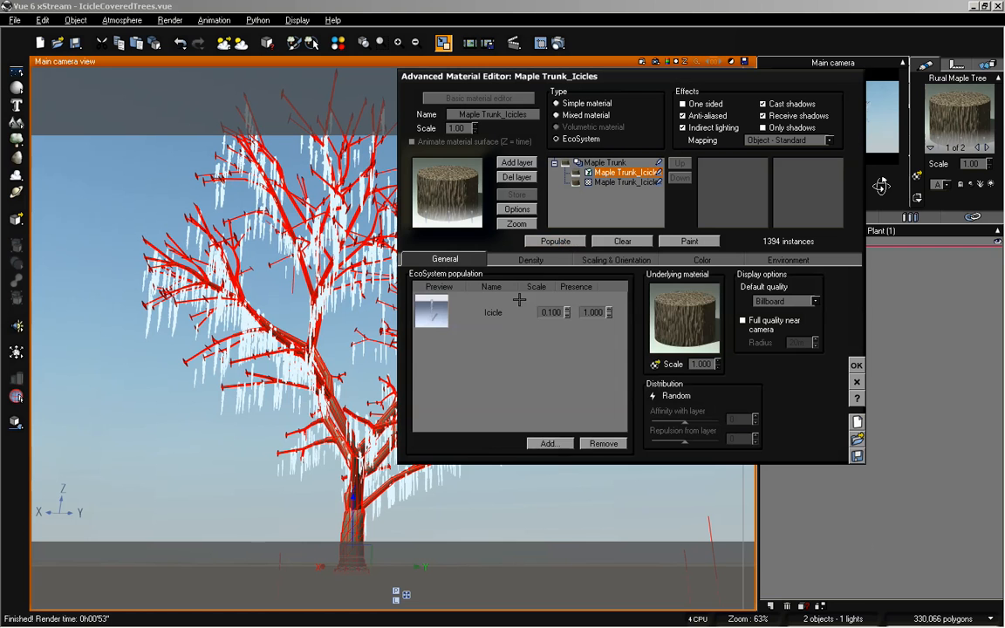
drag(566, 311, 558, 259)
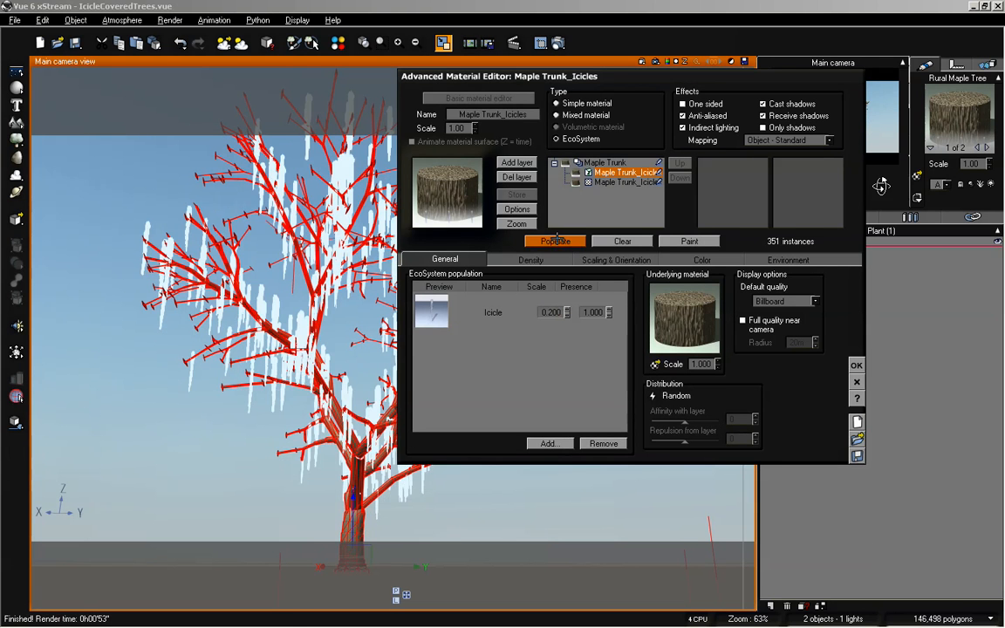
click(553, 313)
drag(548, 312, 579, 319)
text(15)
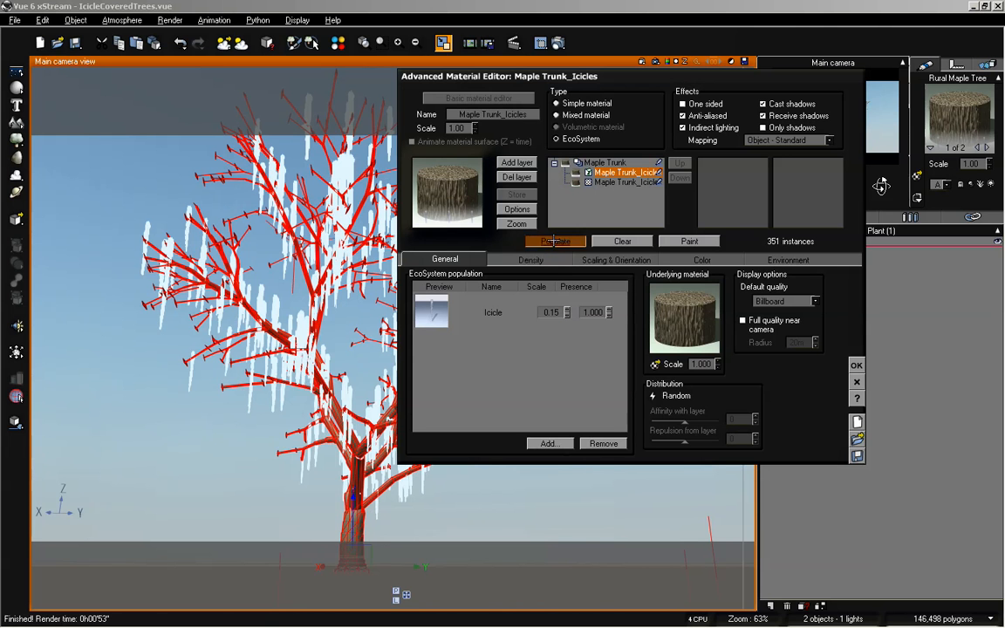
Step: Repopulate the tree with the smaller icicles, lower the EcoSystem's overall density to 34%, and accept the trunk material
click(555, 240)
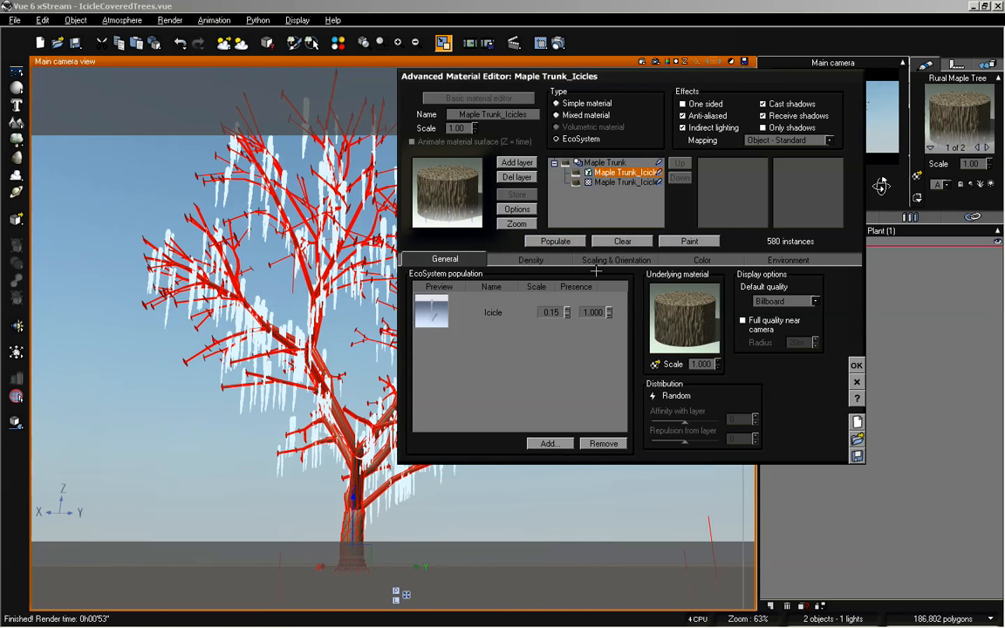
click(525, 259)
drag(462, 290, 458, 289)
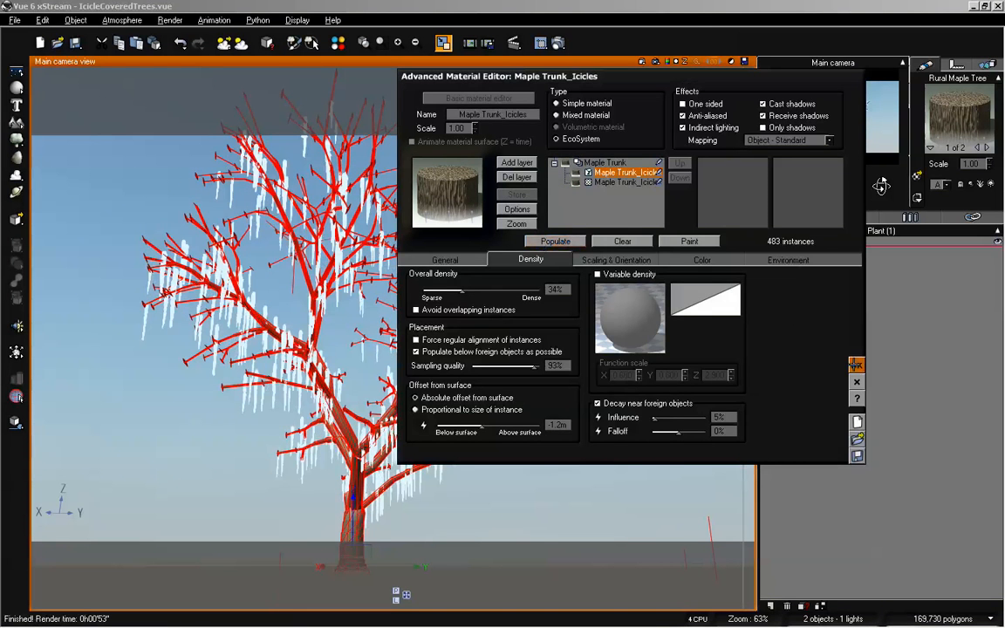
click(856, 364)
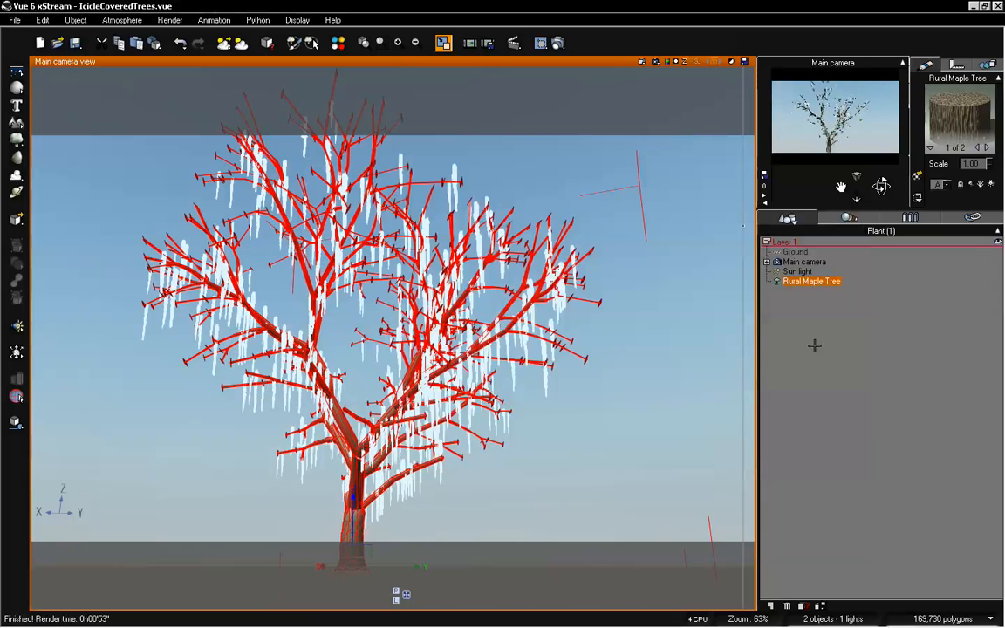
Step: Reopen the trunk material, try an absolute surface offset of -1.5 m, then make the offset proportional to instance size, repopulating each time
double_click(949, 101)
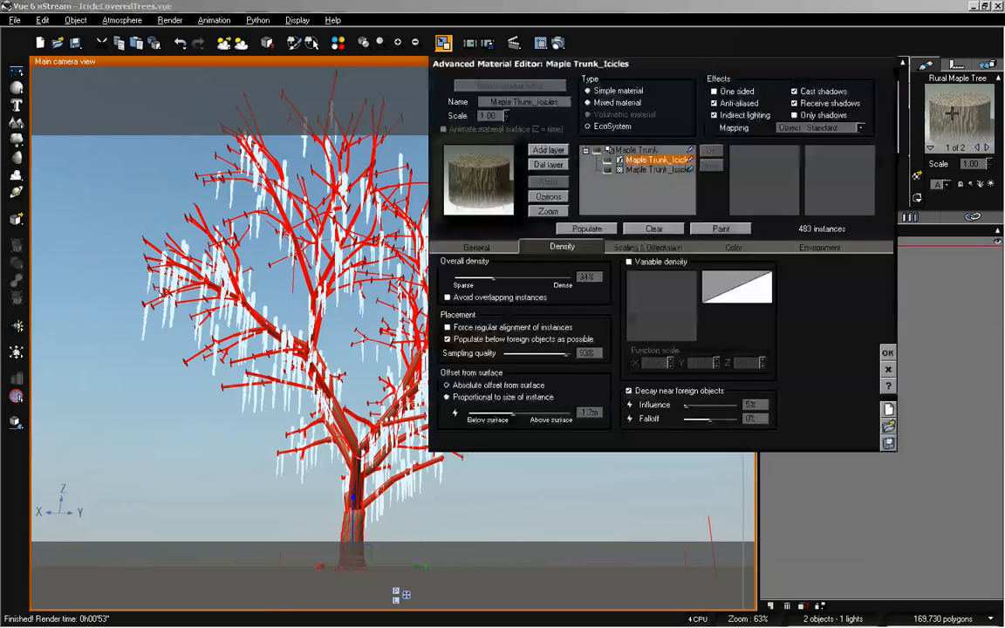
drag(513, 412, 509, 411)
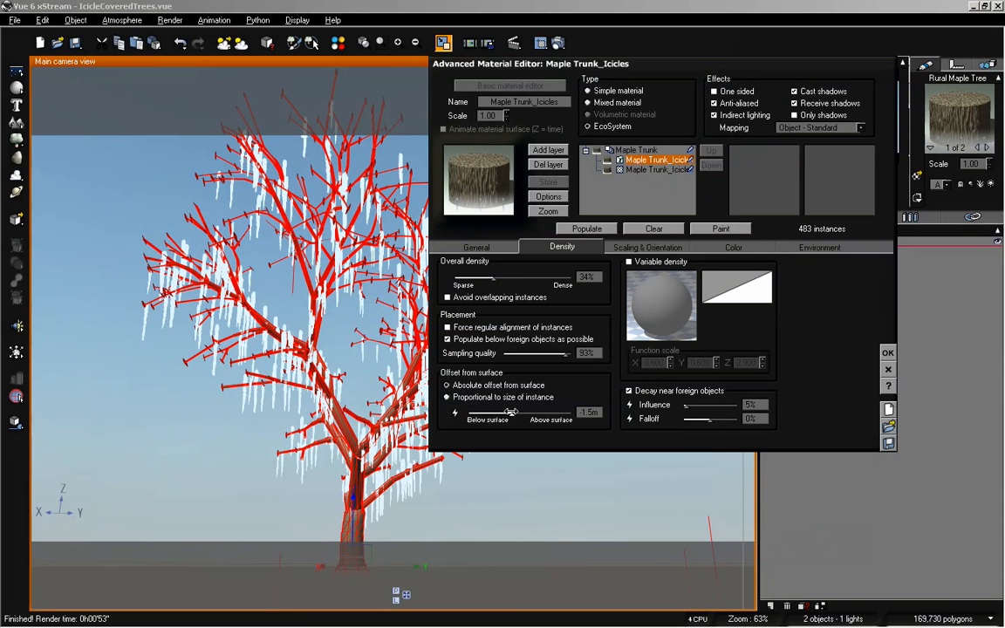
click(573, 229)
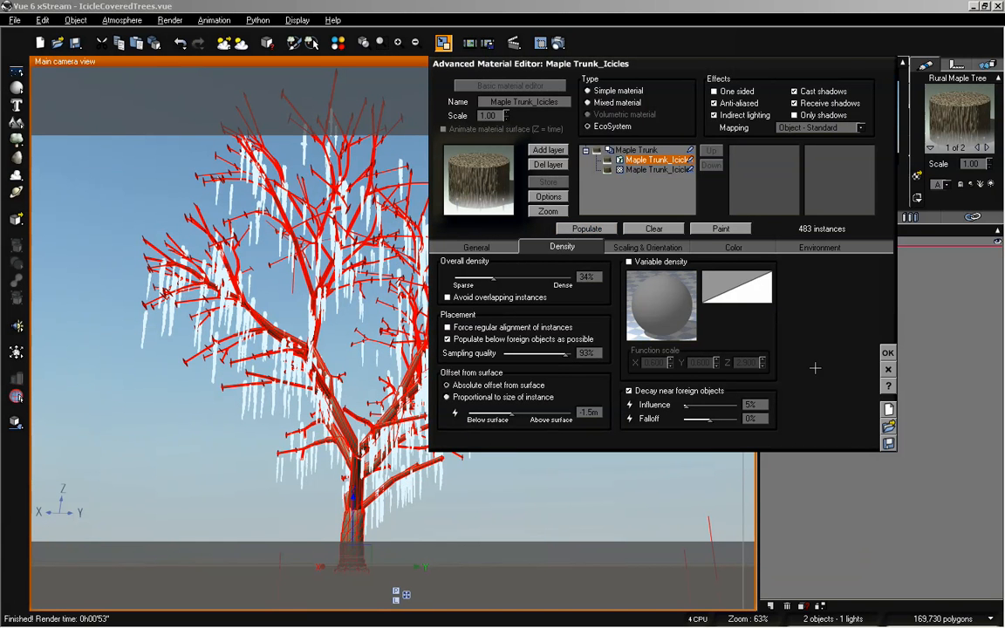
click(536, 384)
click(578, 228)
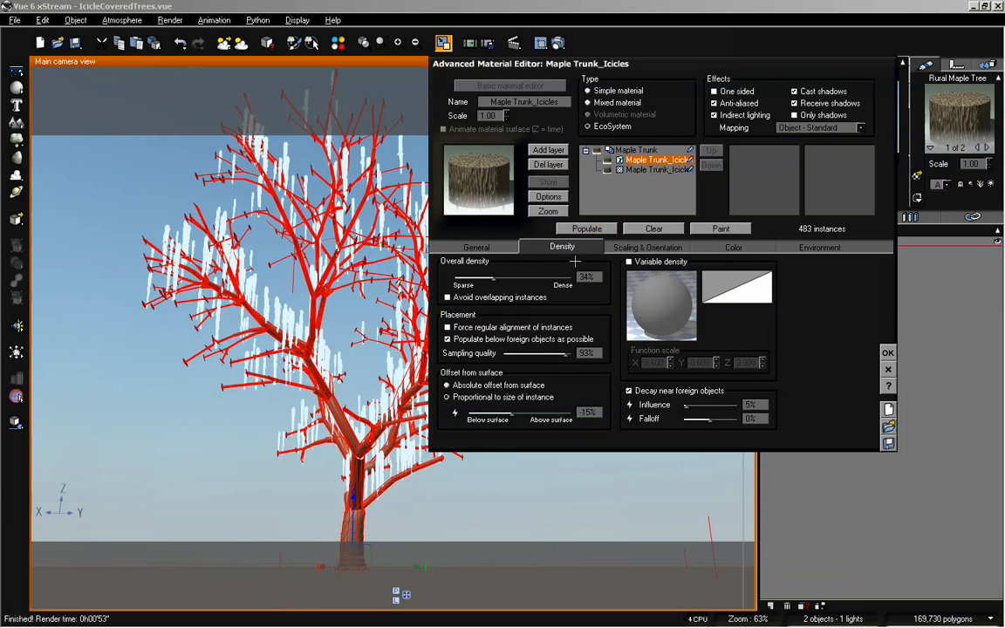
Step: Lower the proportional offset from surface to -88%, repopulating after each adjustment, and accept the trunk material
drag(517, 412, 494, 413)
click(575, 228)
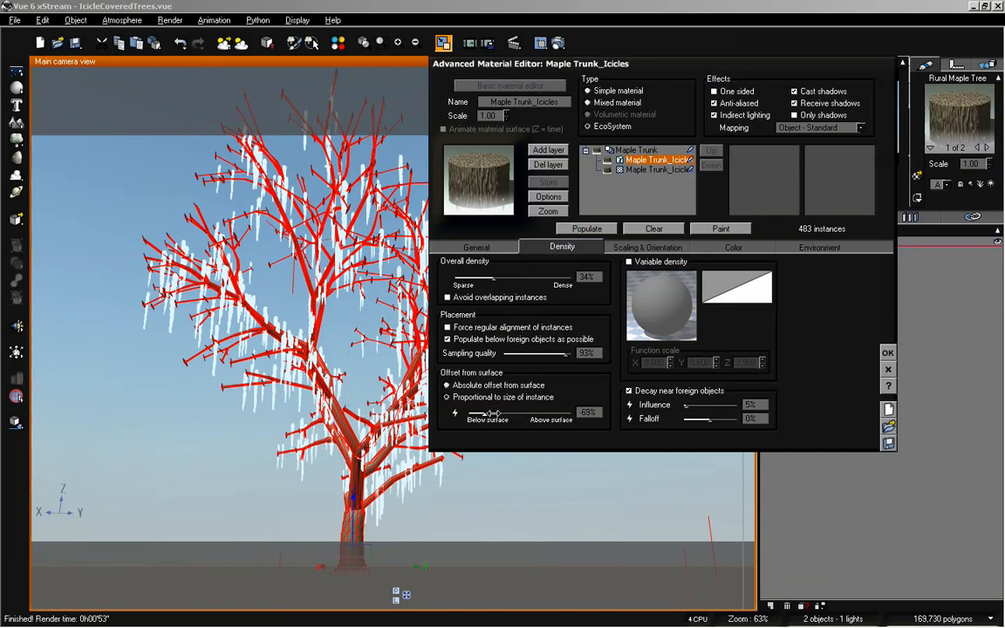
drag(492, 413, 482, 414)
click(583, 228)
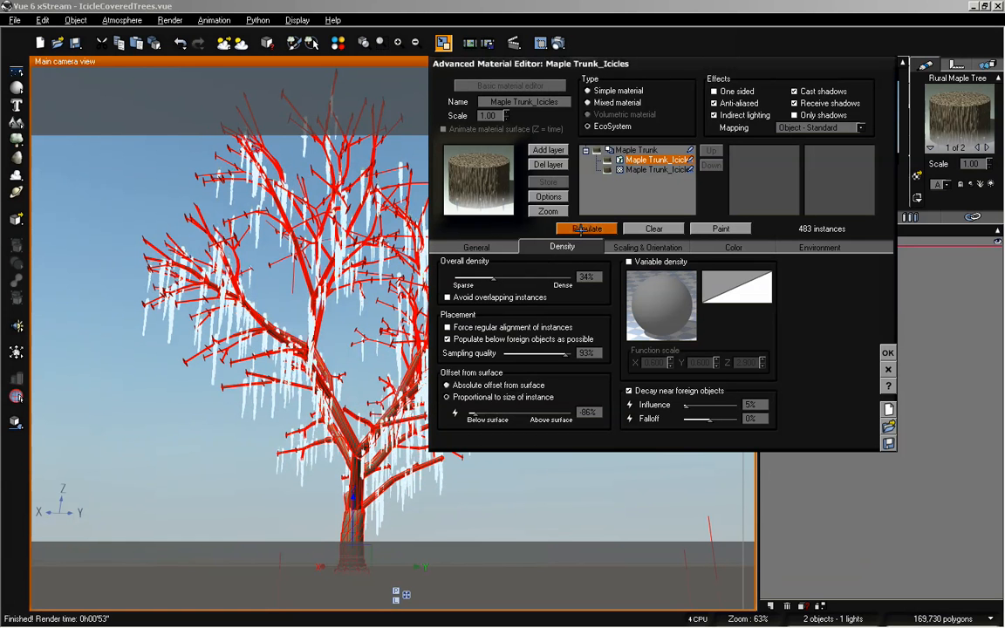
drag(474, 414, 471, 413)
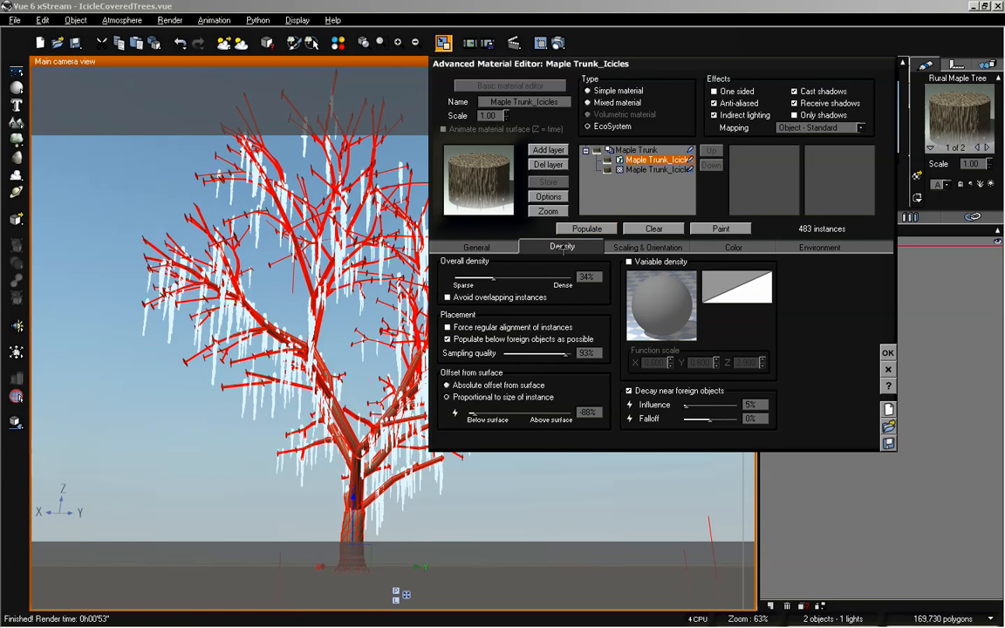
click(574, 228)
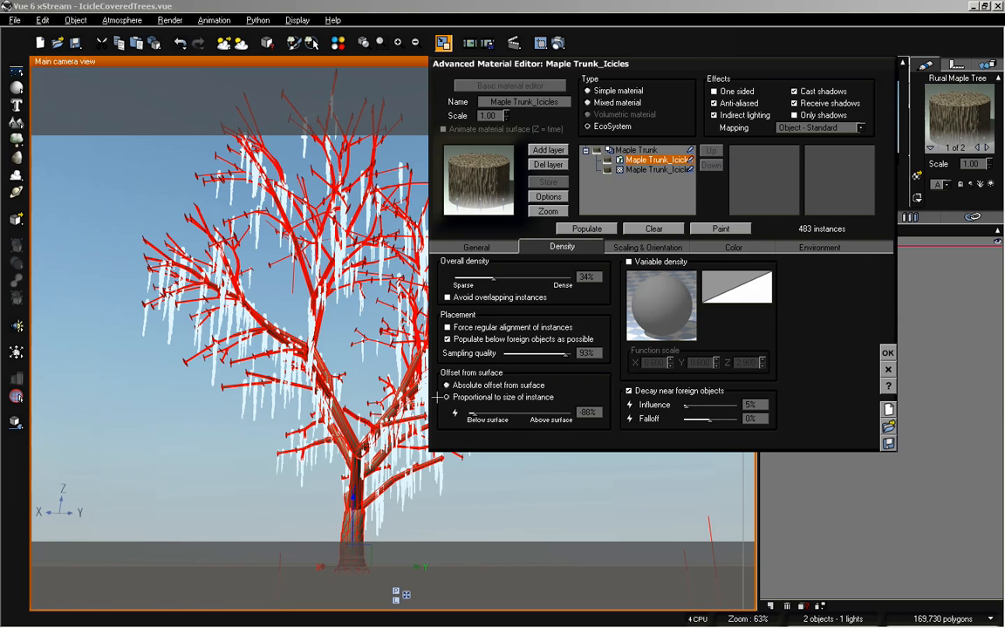
click(888, 353)
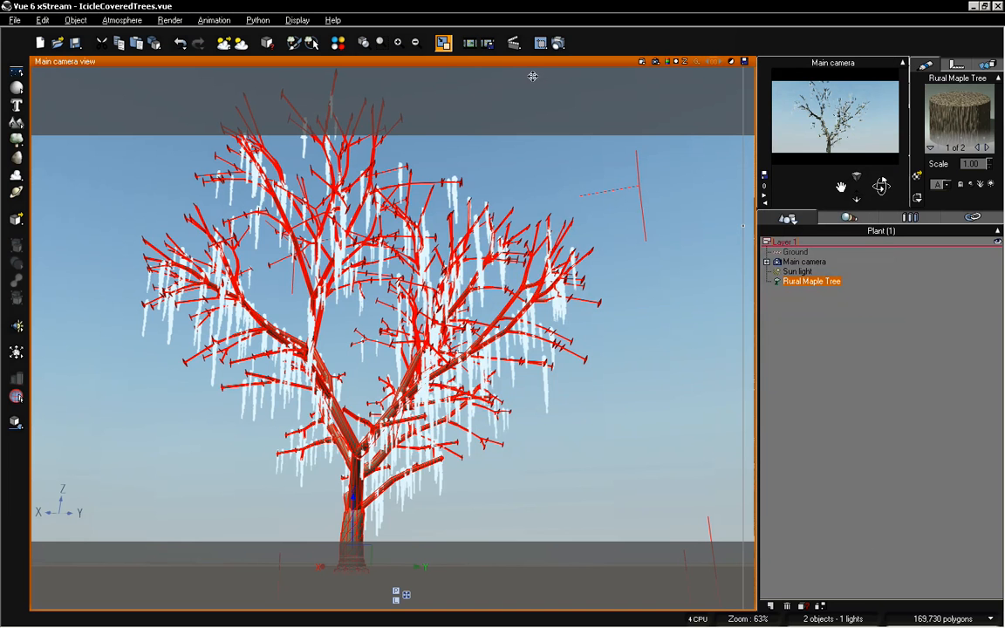
Step: Render the scene to check how the icicles attach to the branches, and close the render
click(558, 42)
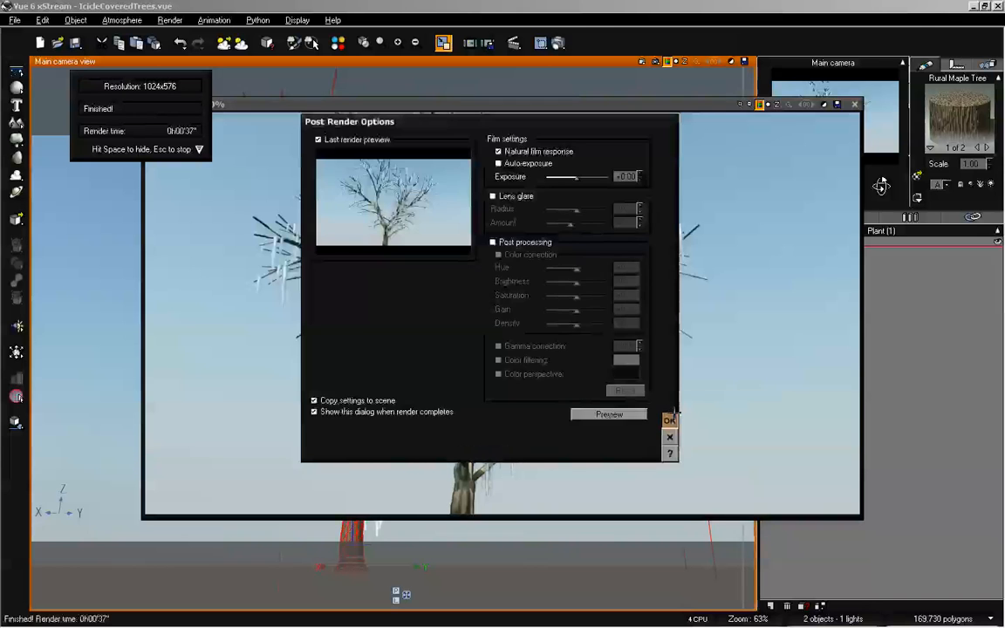
click(668, 419)
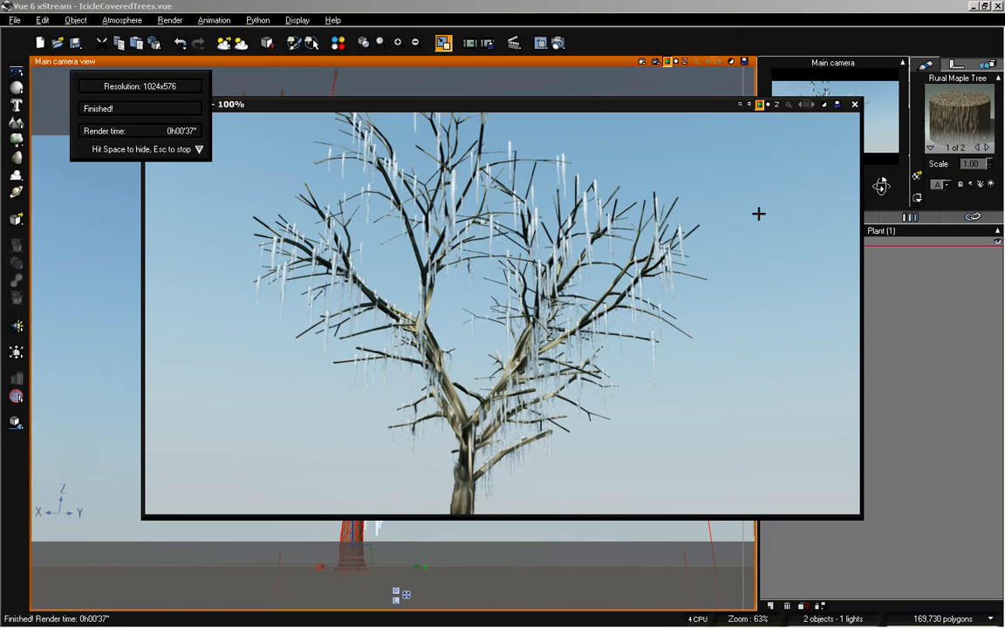
click(854, 104)
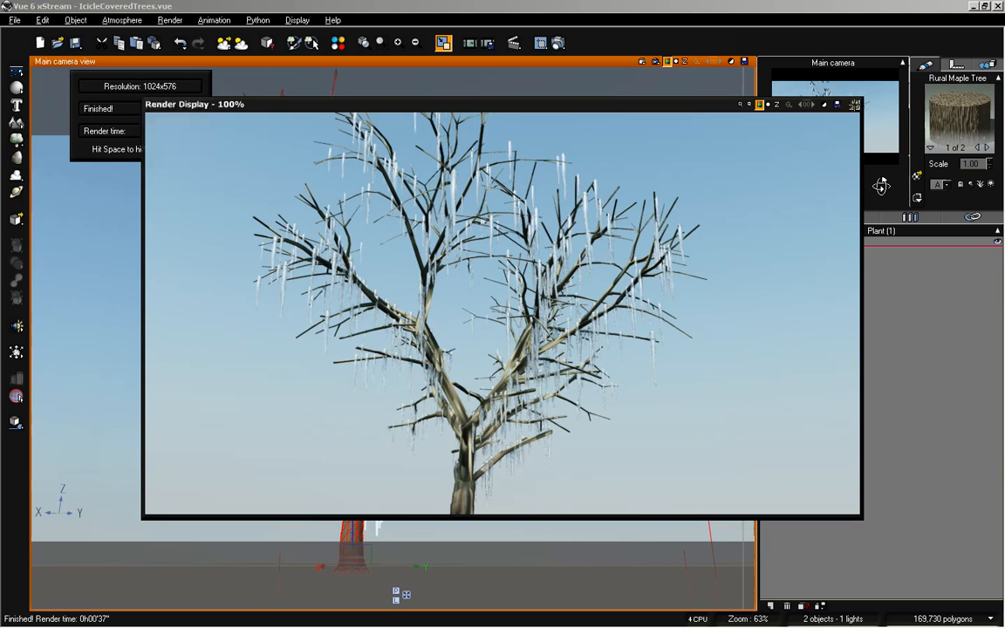
Step: Reopen the trunk material, set the icicles' proportional offset from surface to -93%, and repopulate the tree
double_click(952, 109)
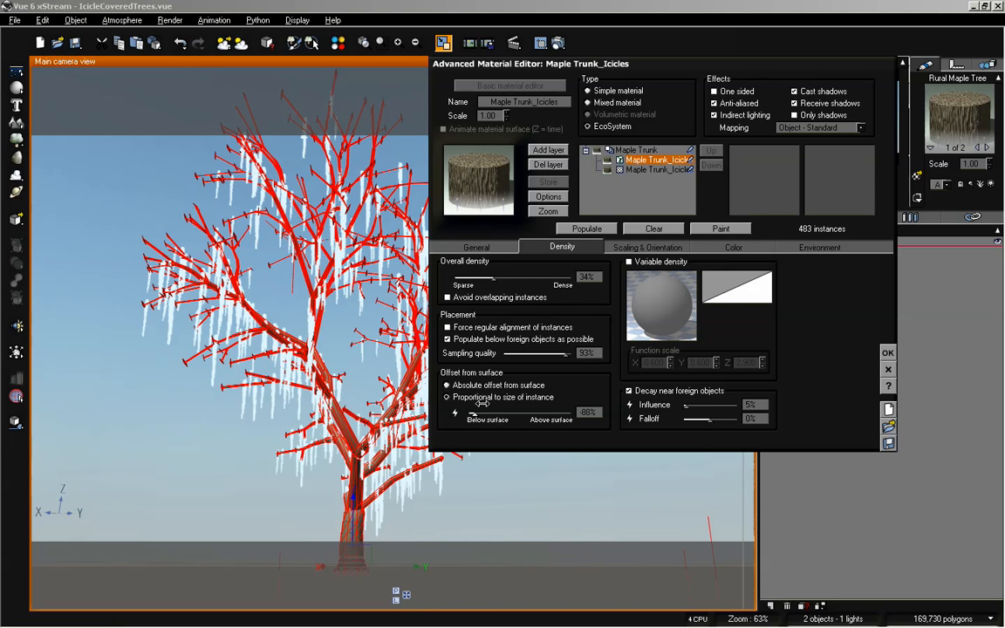
drag(481, 413, 477, 412)
click(583, 227)
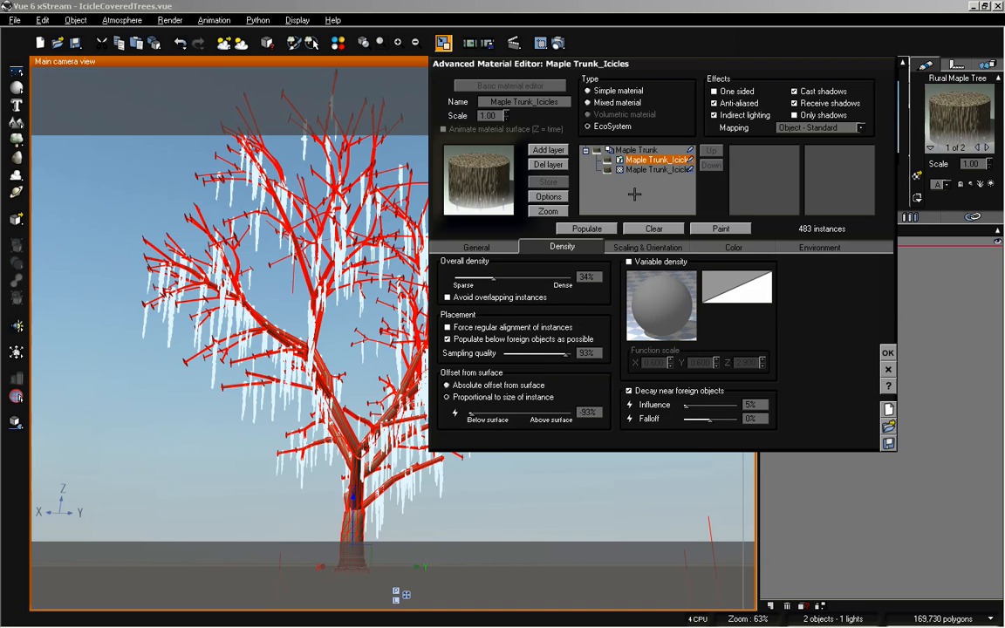
Step: Replace the trunk's underlying bark layer with Bark Furrowed 02 from the Bark material collection
click(645, 169)
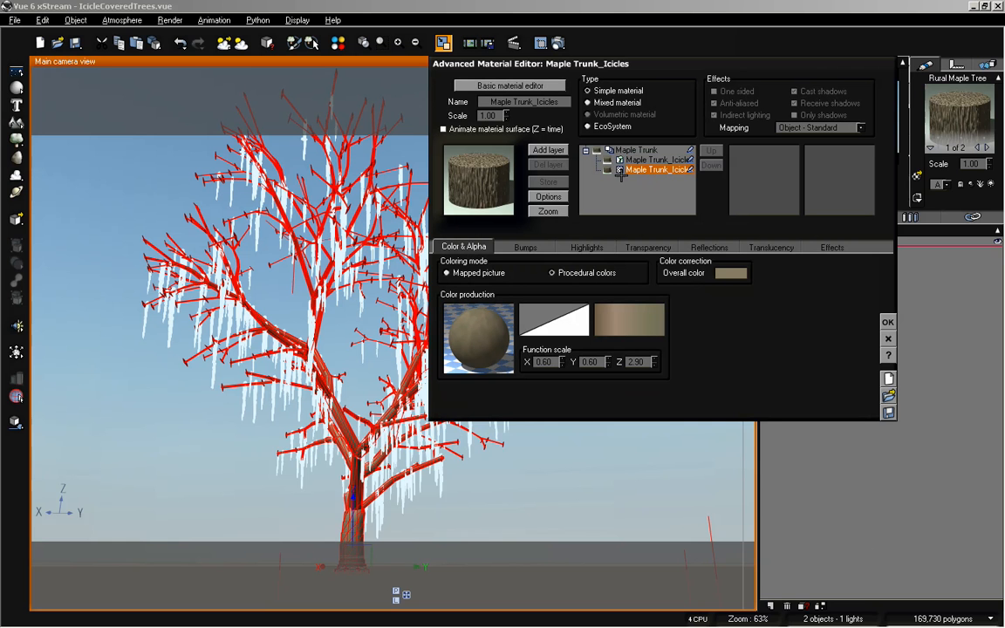
click(486, 173)
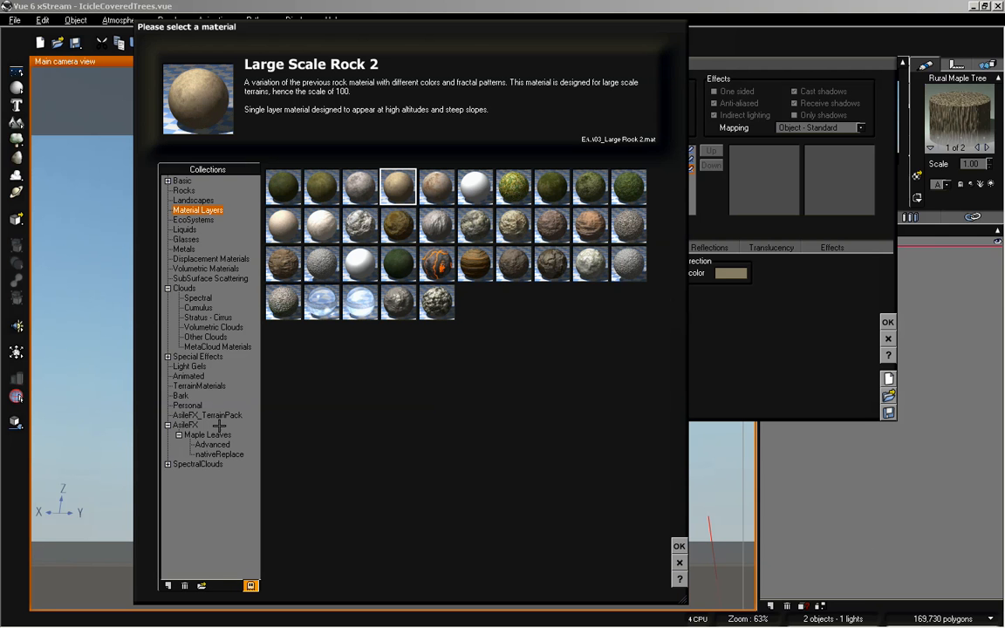
click(181, 395)
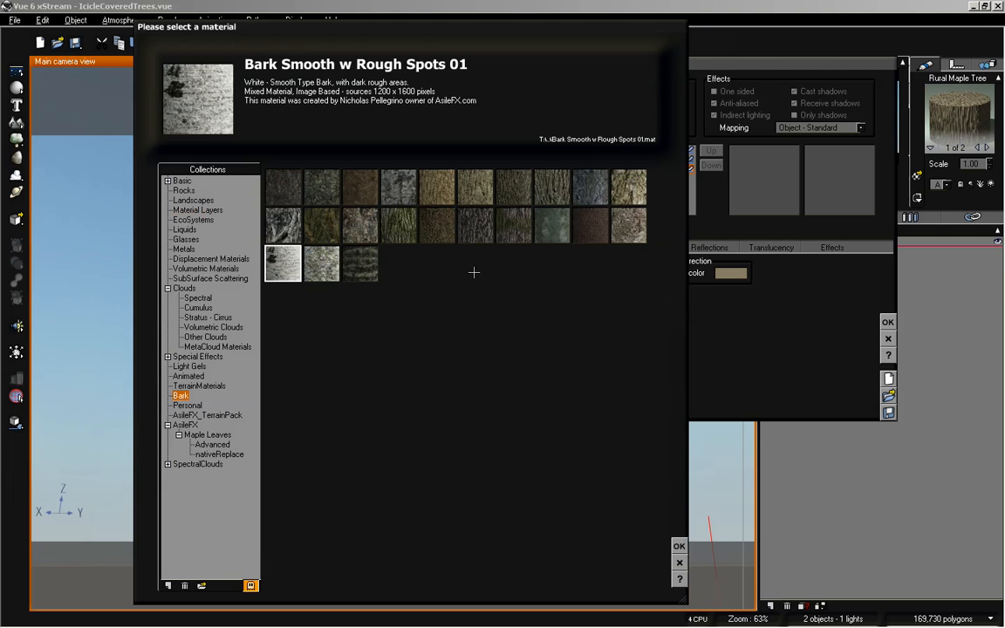
click(551, 186)
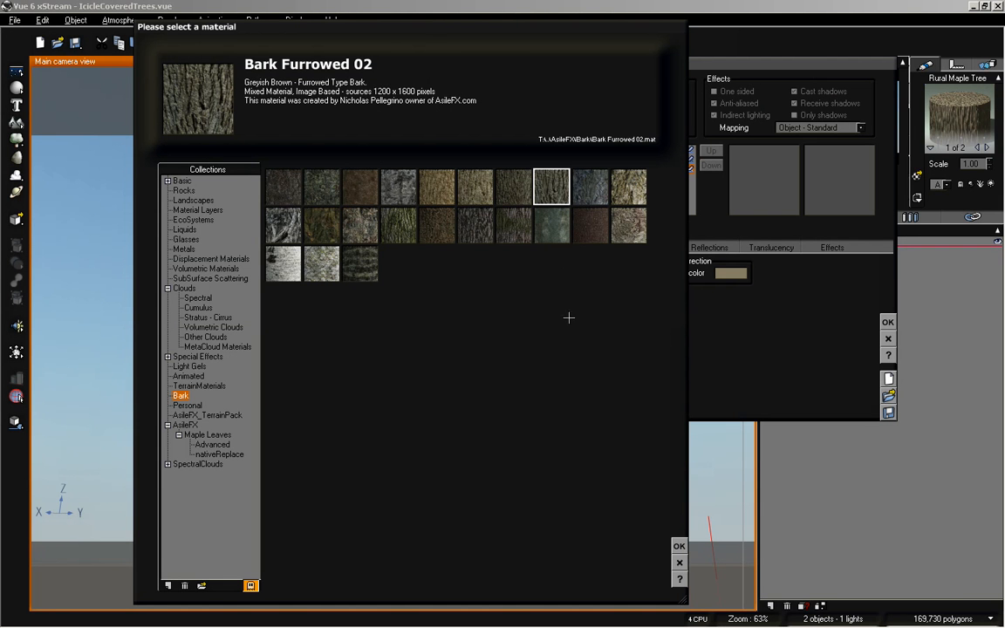
click(679, 545)
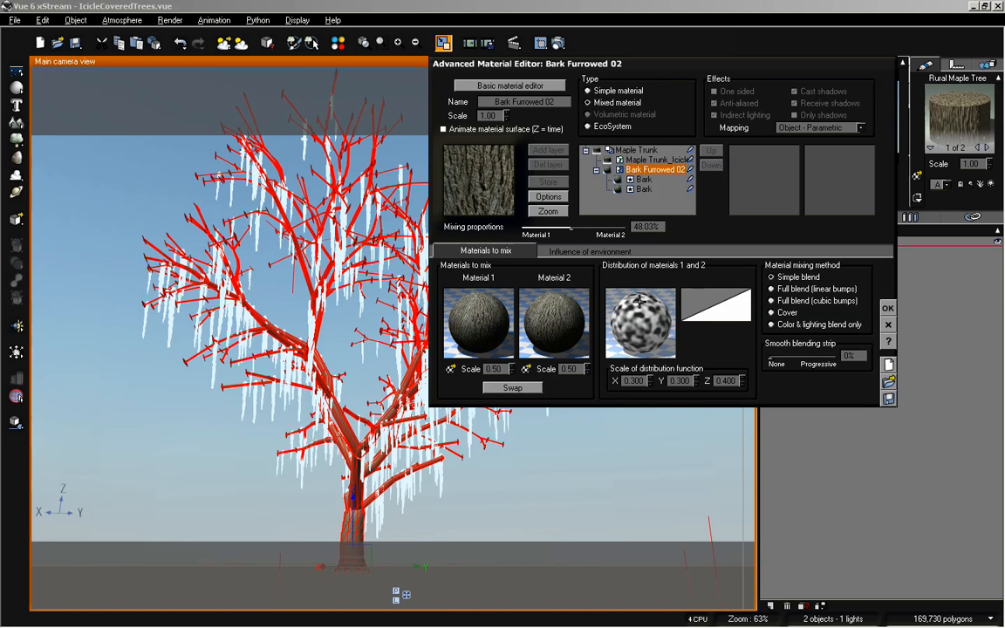
Step: Set the ambient lighting of the Bark sub-materials in Bark Furrowed 02 to 30% and accept the trunk material
click(643, 179)
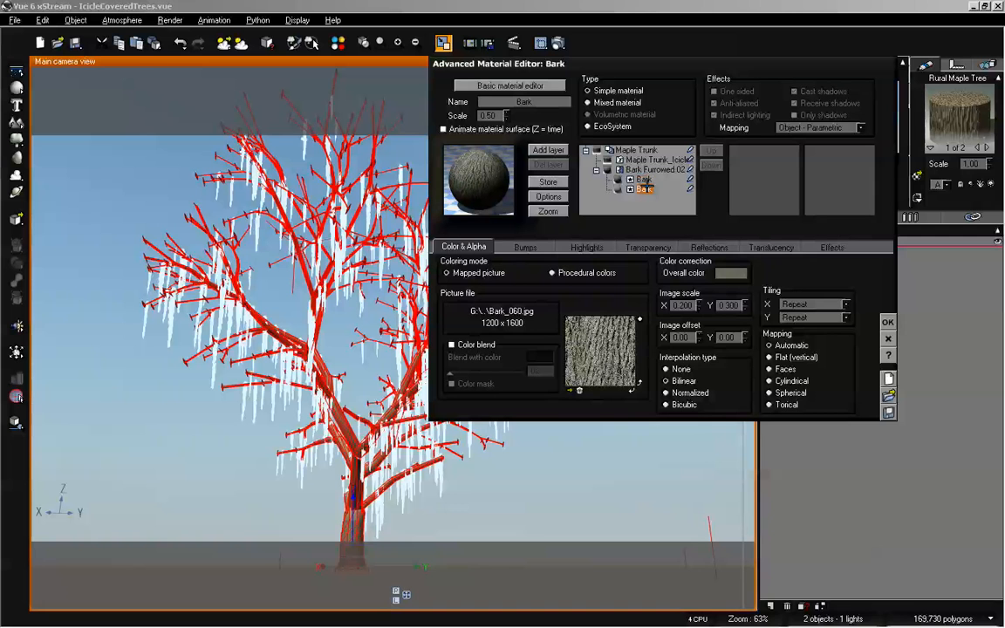
click(644, 188)
click(649, 170)
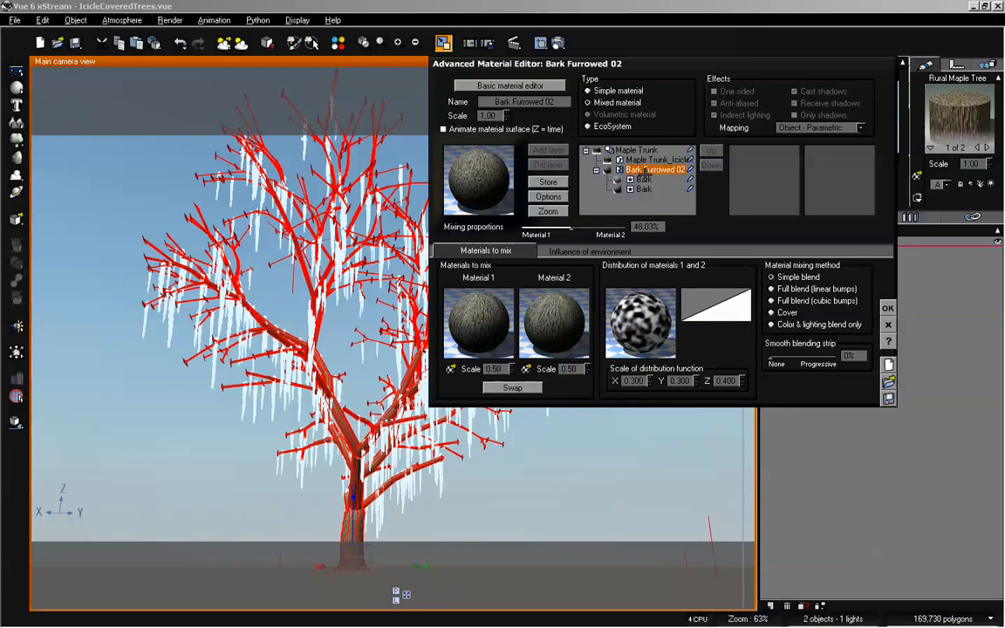
click(643, 178)
click(833, 247)
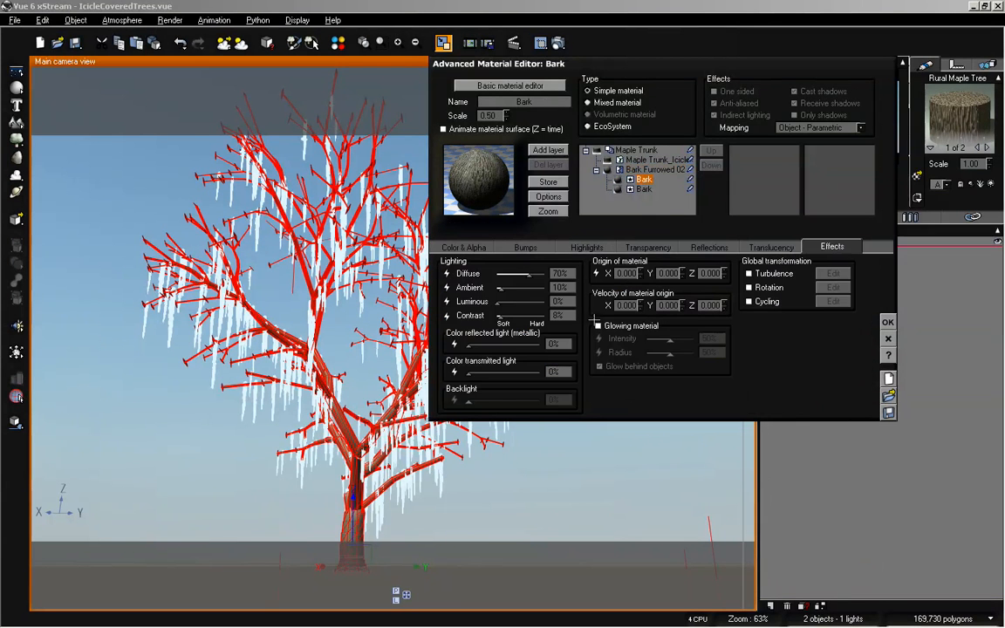
click(559, 287)
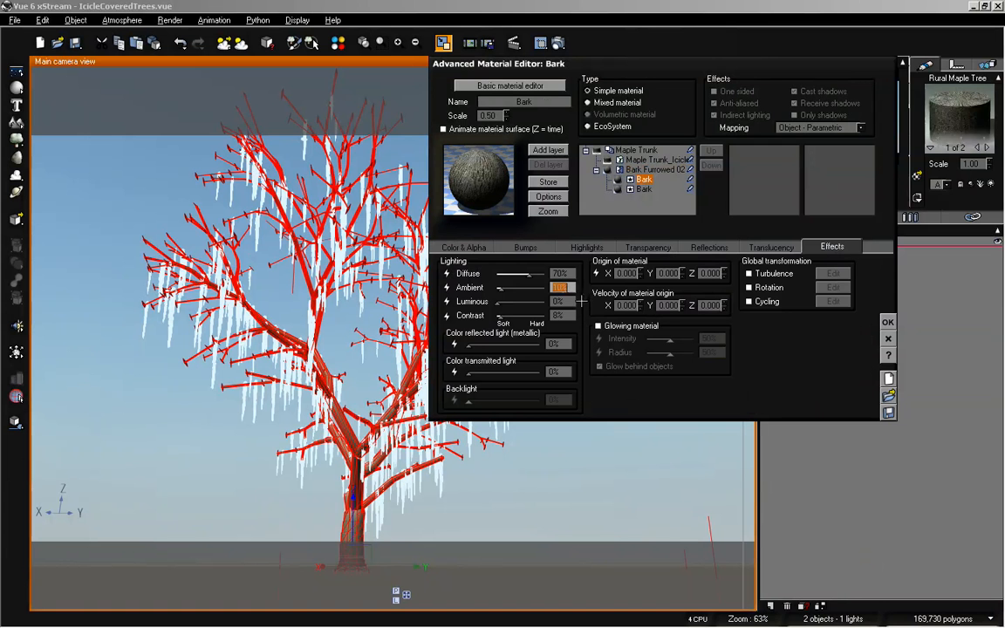
click(644, 189)
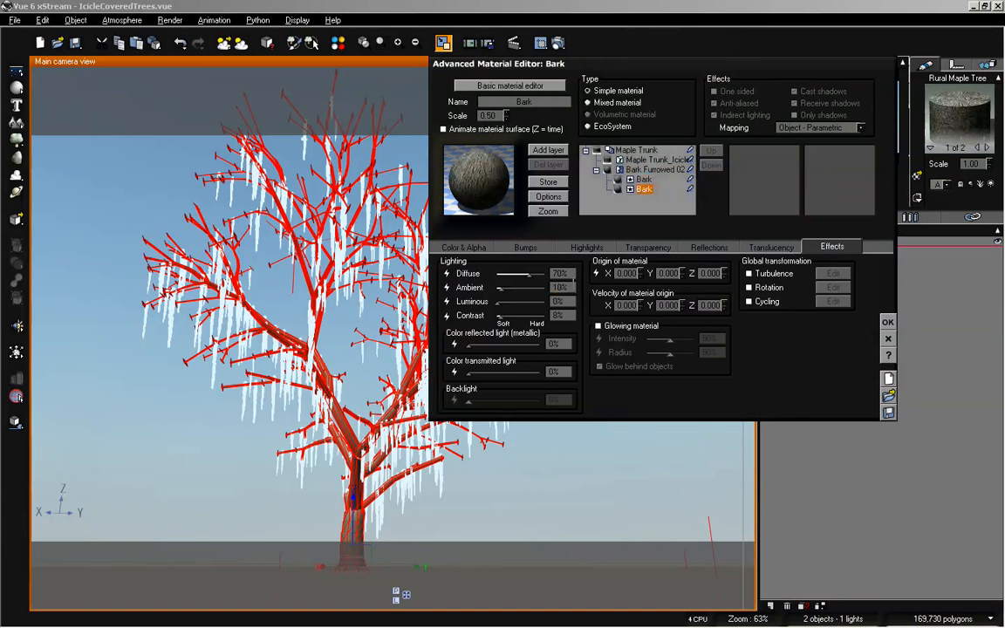
click(570, 286)
text(30)
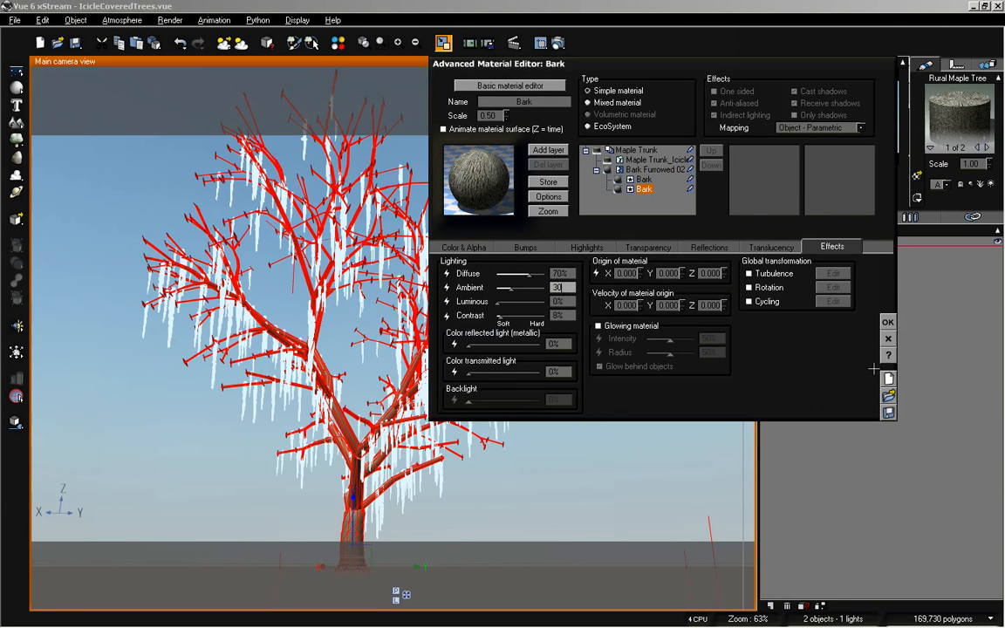
click(888, 322)
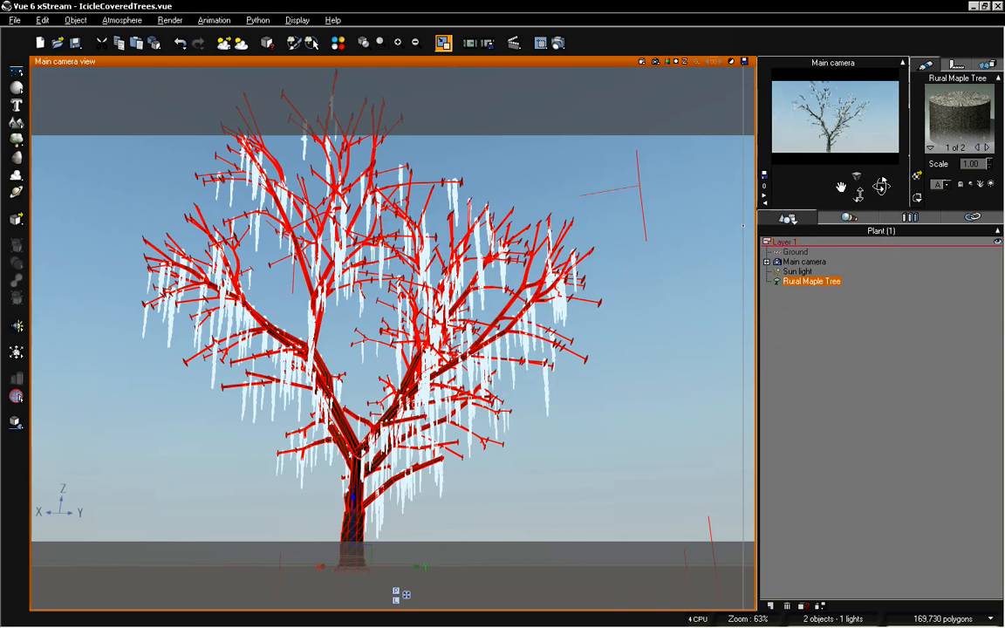
Step: Move the main camera close to the trunk, render the scene to check the bark and icicles, and close the render
mouse_move(859, 200)
mouse_down()
mouse_move(880, 188)
mouse_move(842, 185)
mouse_move(857, 199)
mouse_up()
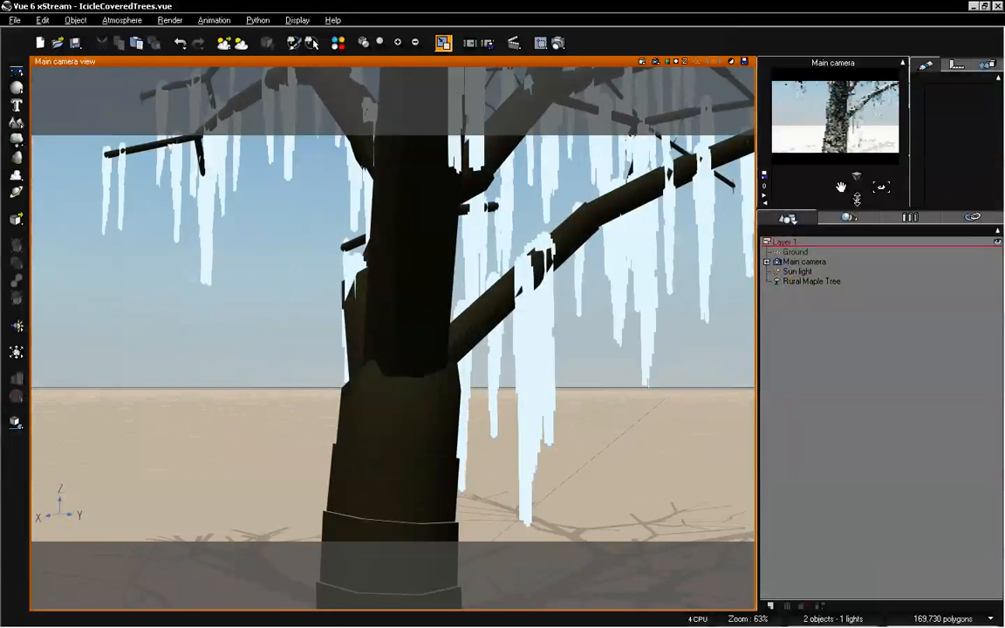
click(558, 43)
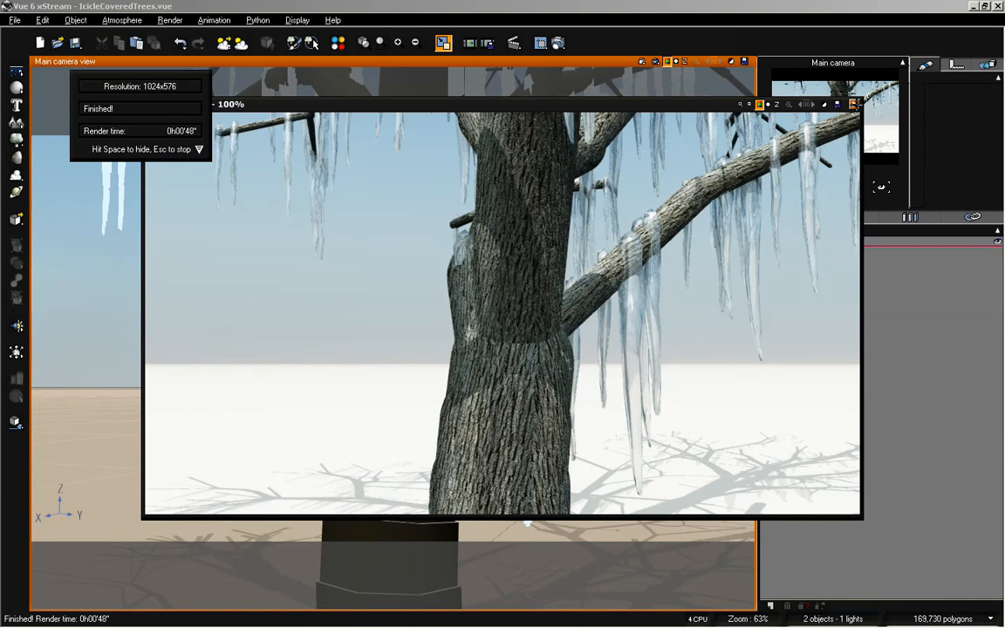
click(853, 103)
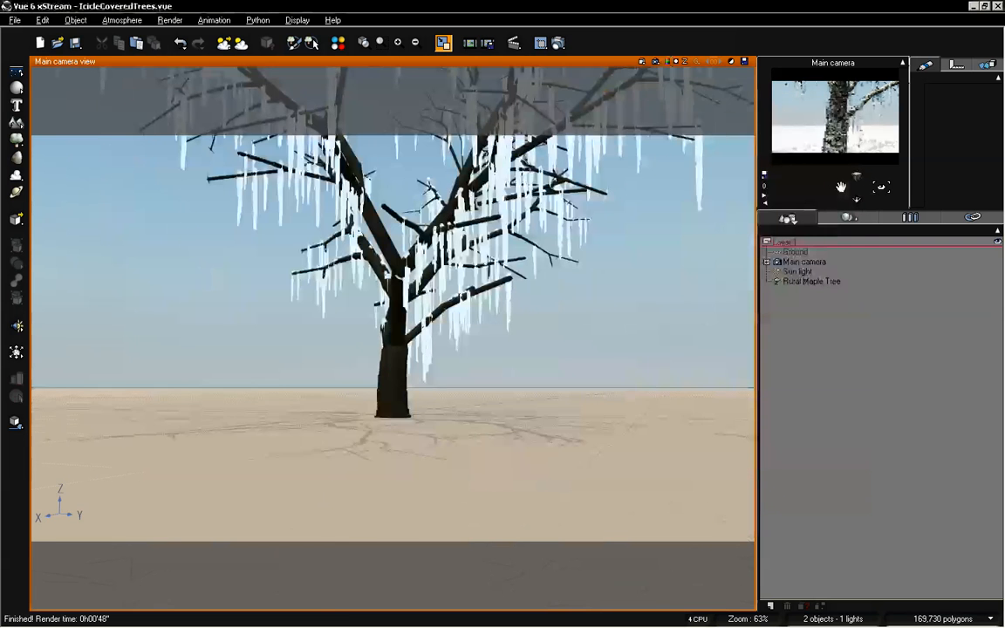
Step: Open the Rural Maple Tree's trunk material, set the scale of the Bark Furrowed 02 layer to 1.3, and accept the change
middle_drag(419, 248, 423, 392)
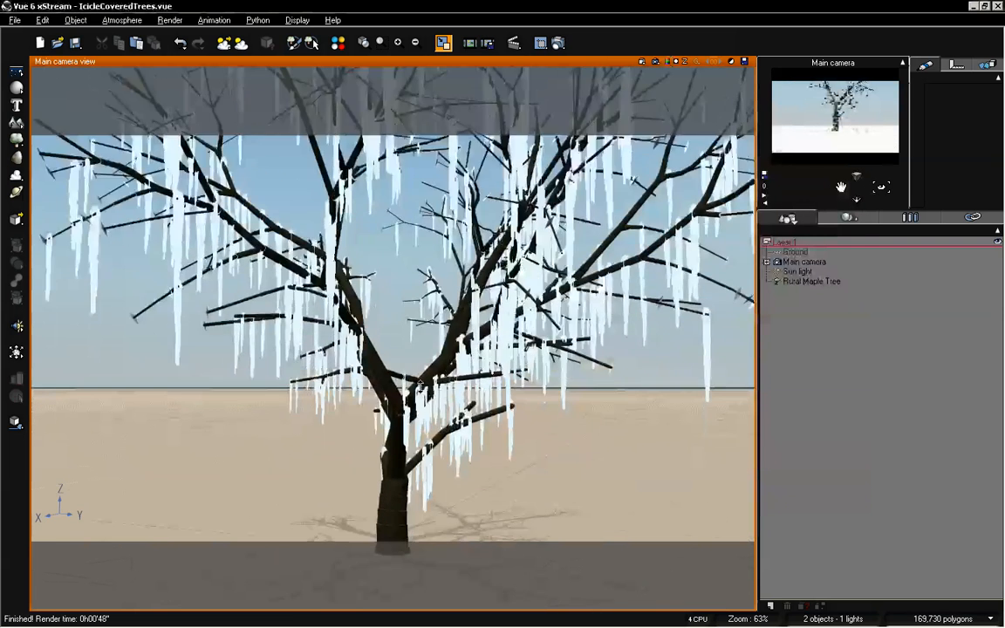
drag(855, 192, 856, 209)
click(793, 280)
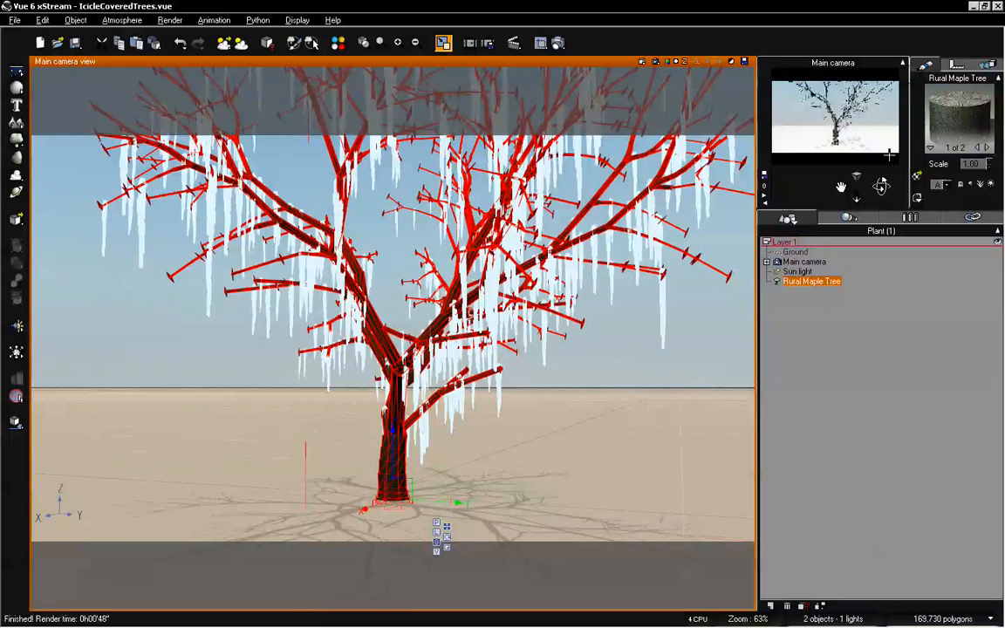
double_click(957, 117)
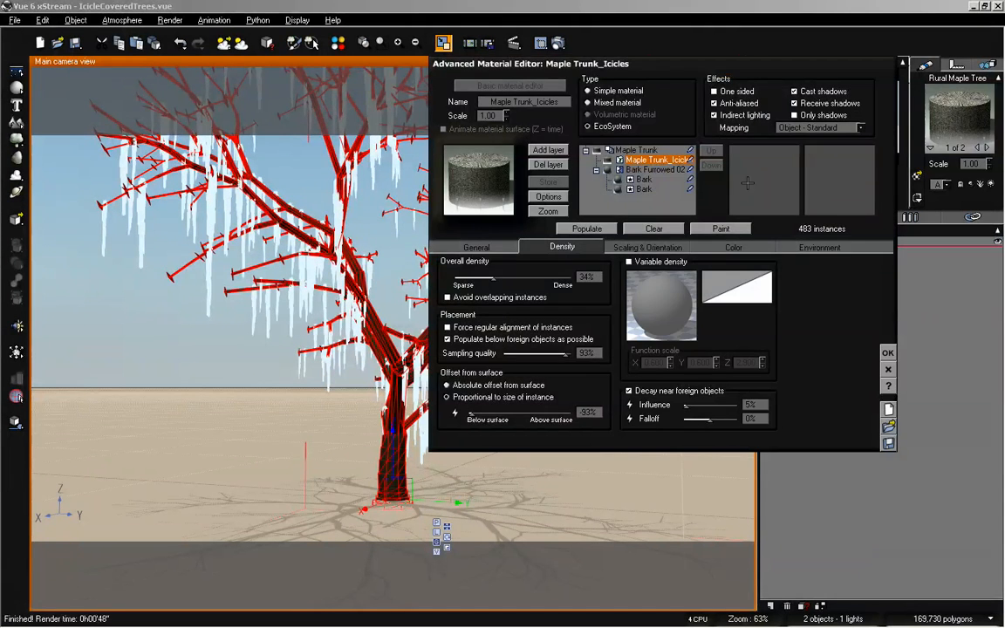
click(636, 169)
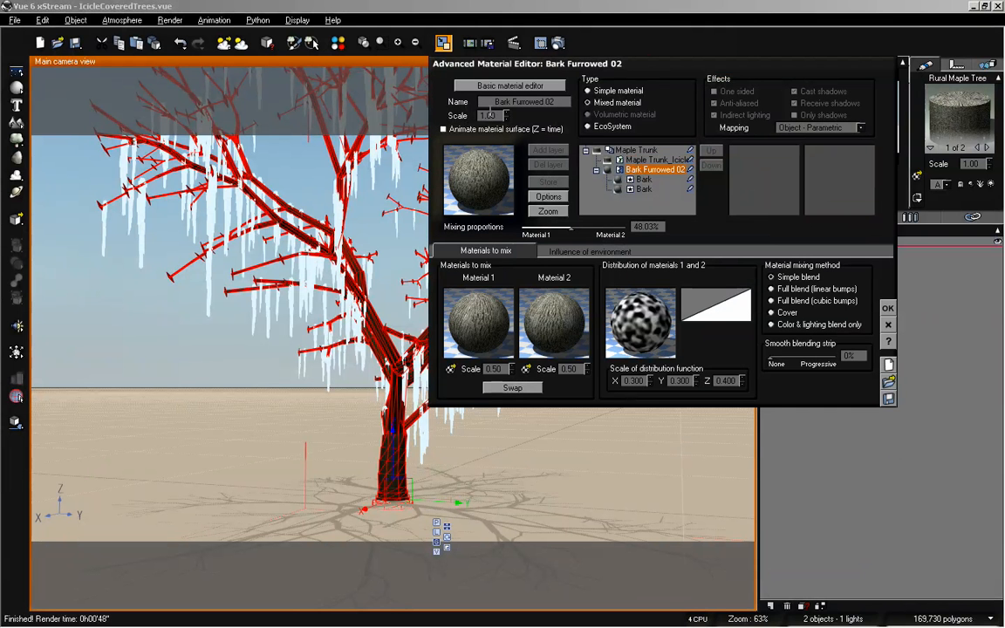
drag(493, 115, 443, 104)
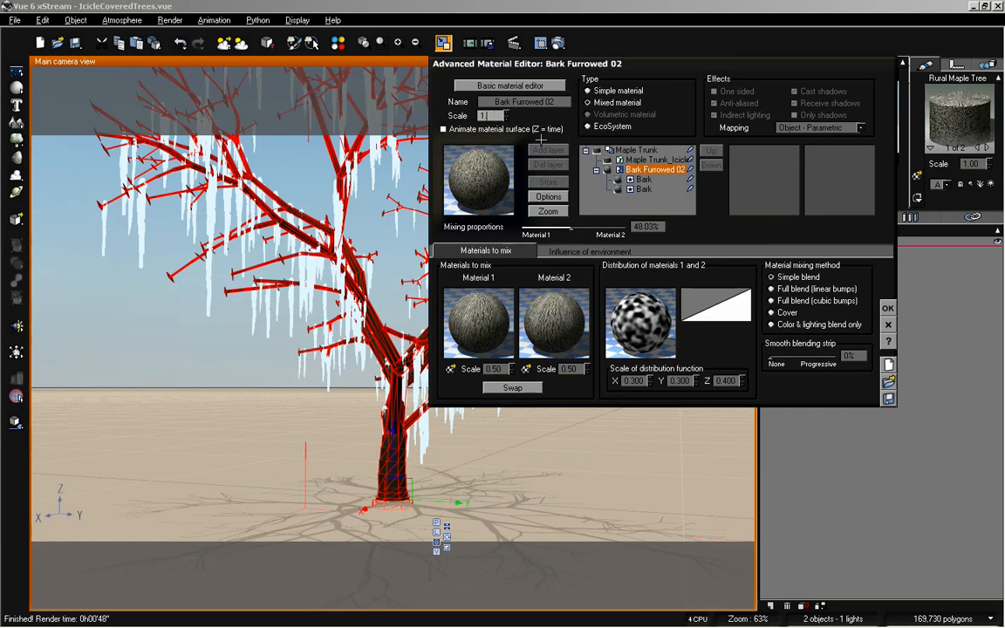
click(887, 308)
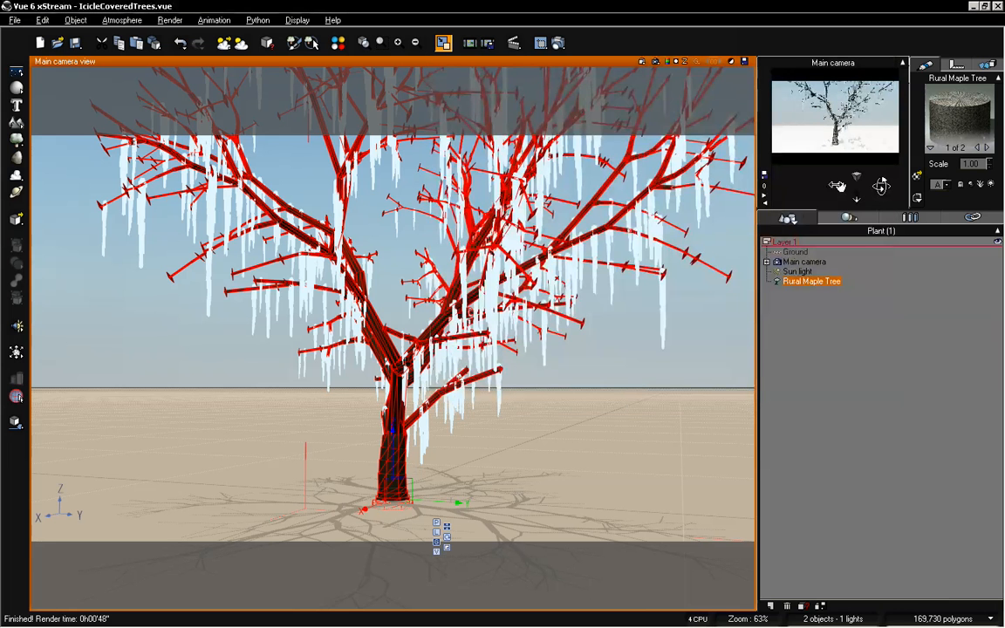
Step: Reopen the trunk material and reduce the Icicle population scale to 0.13, then to 0.12, repopulating the tree after each change
drag(840, 181, 879, 216)
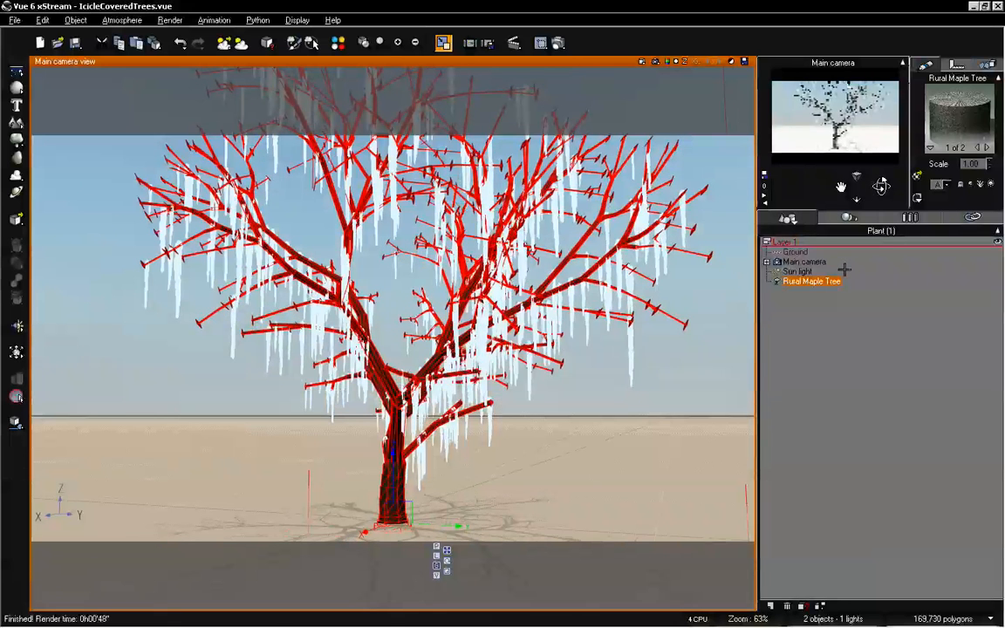
double_click(940, 115)
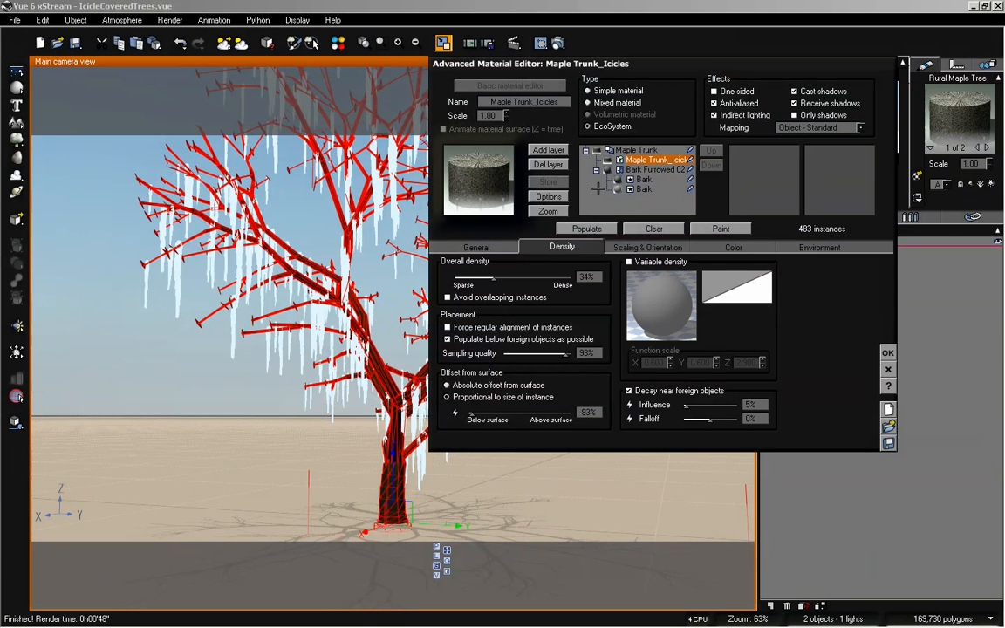
drag(628, 63, 692, 113)
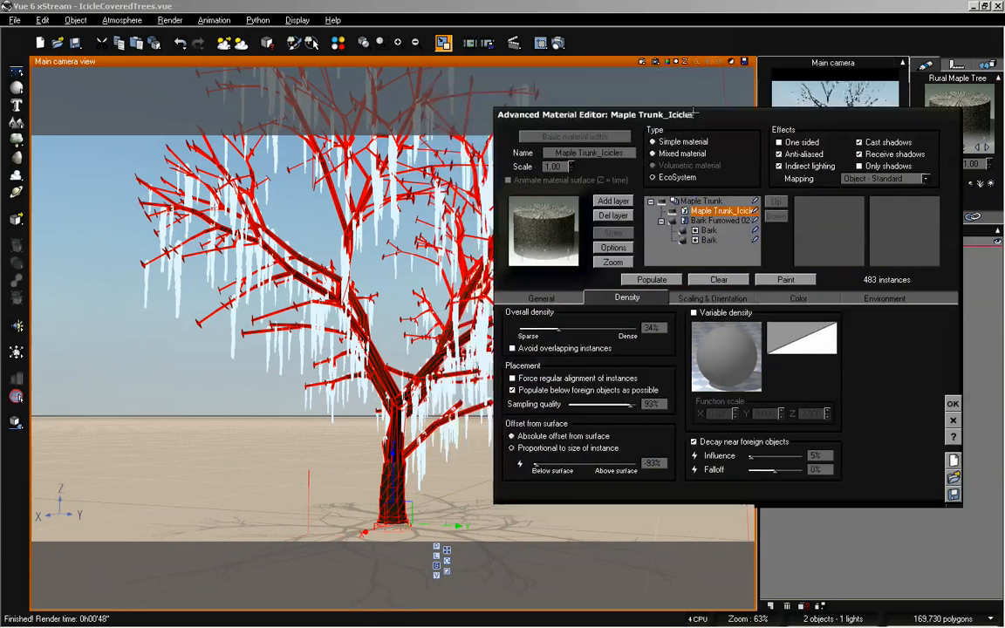
click(541, 298)
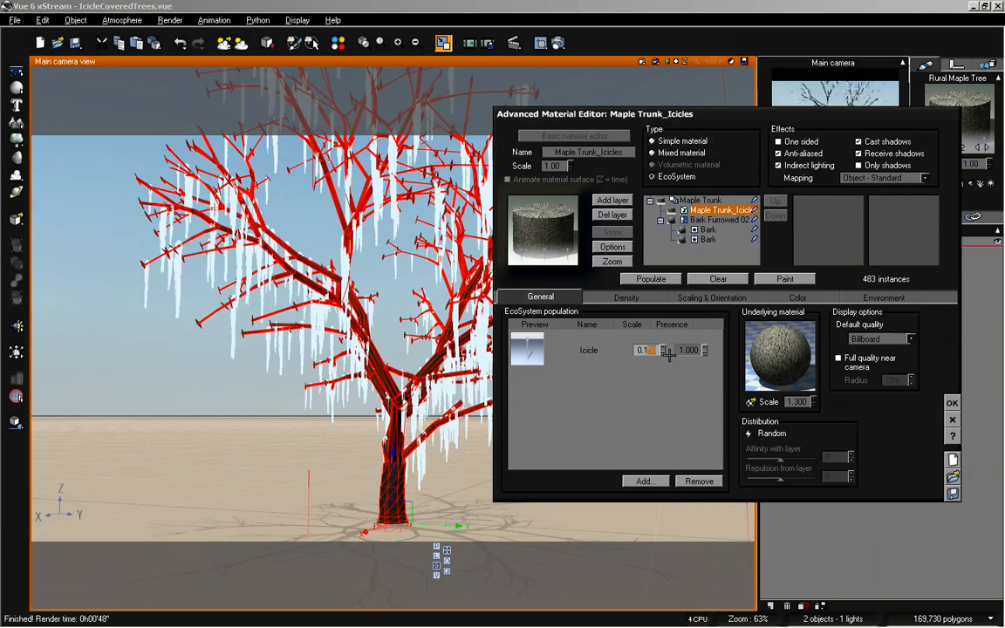
text(3)
click(649, 279)
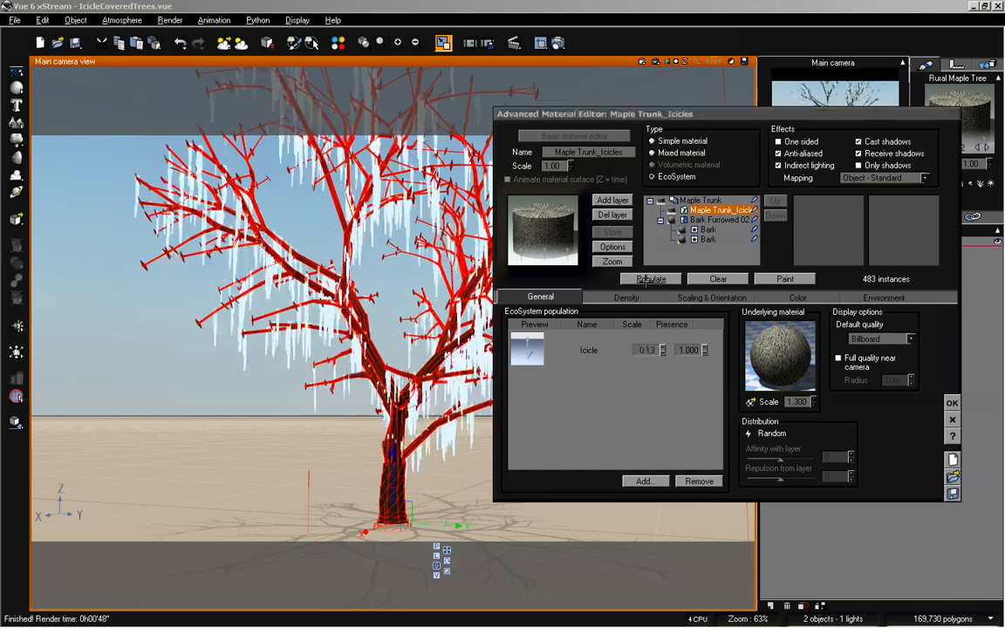
click(650, 279)
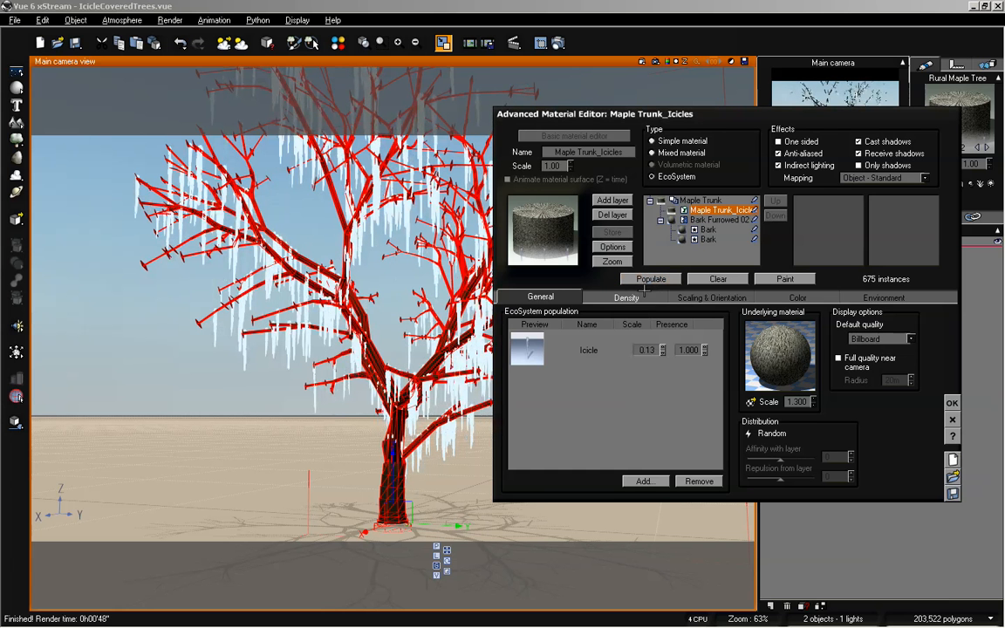
double_click(646, 349)
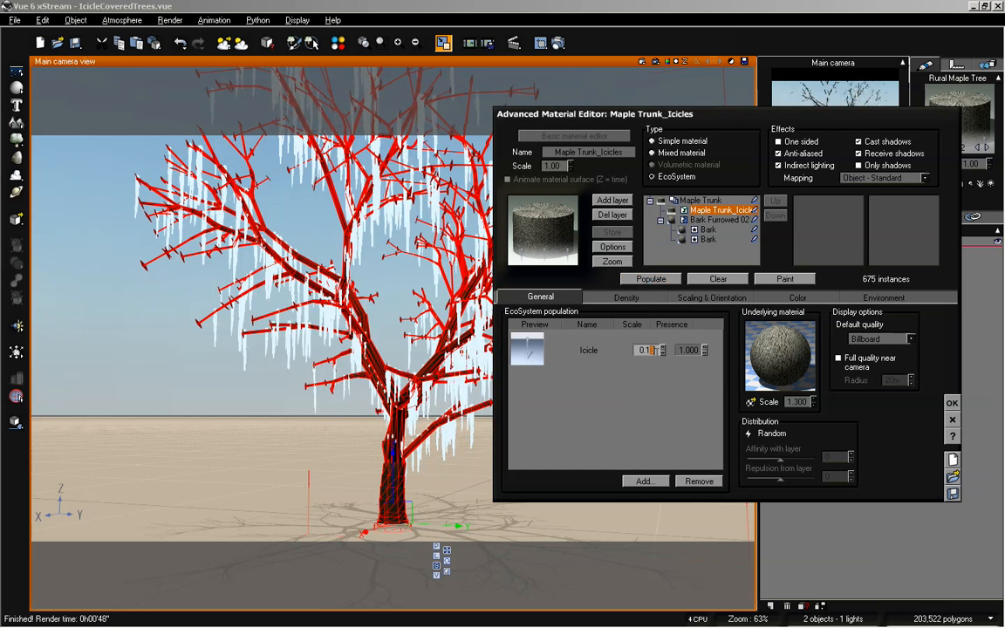
text(0.12)
click(651, 279)
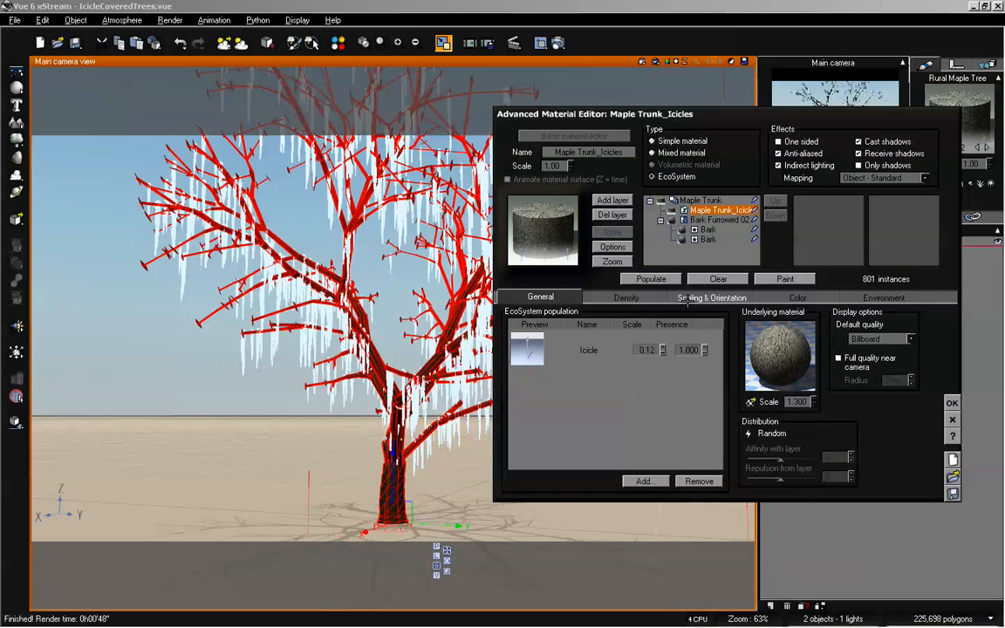
Step: Lower the icicle layer's keep-proportions setting in stages to 23%, repopulating the tree to test the size variation
click(696, 297)
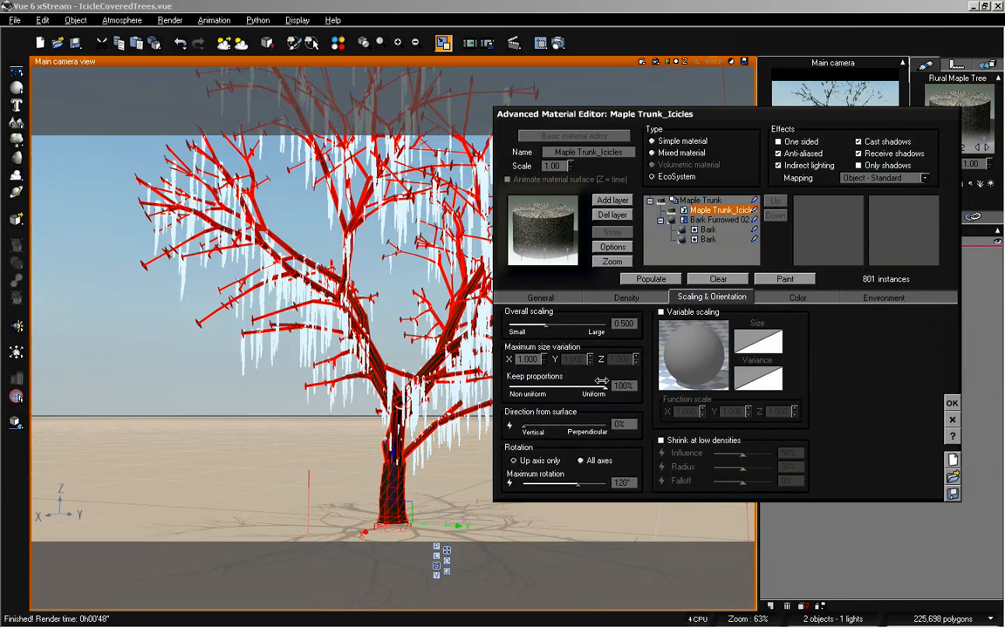
drag(602, 384, 573, 385)
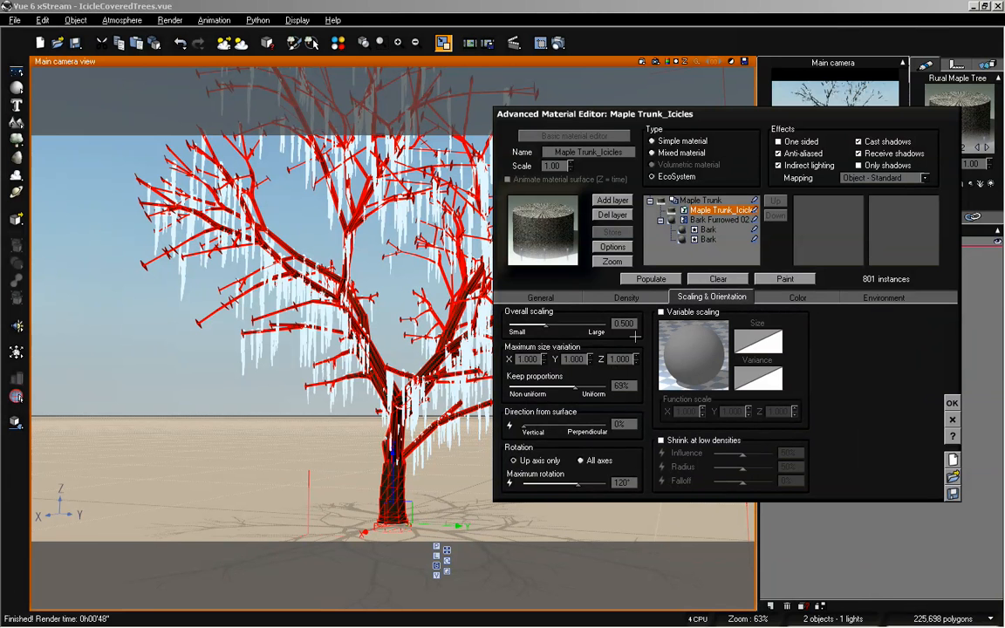
click(638, 278)
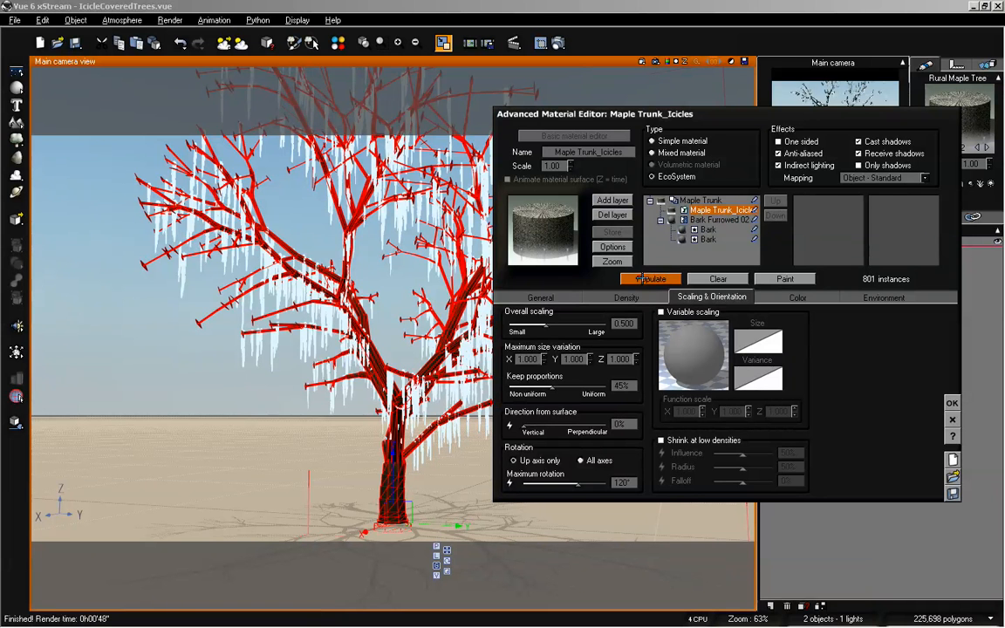
drag(552, 387, 530, 386)
click(635, 277)
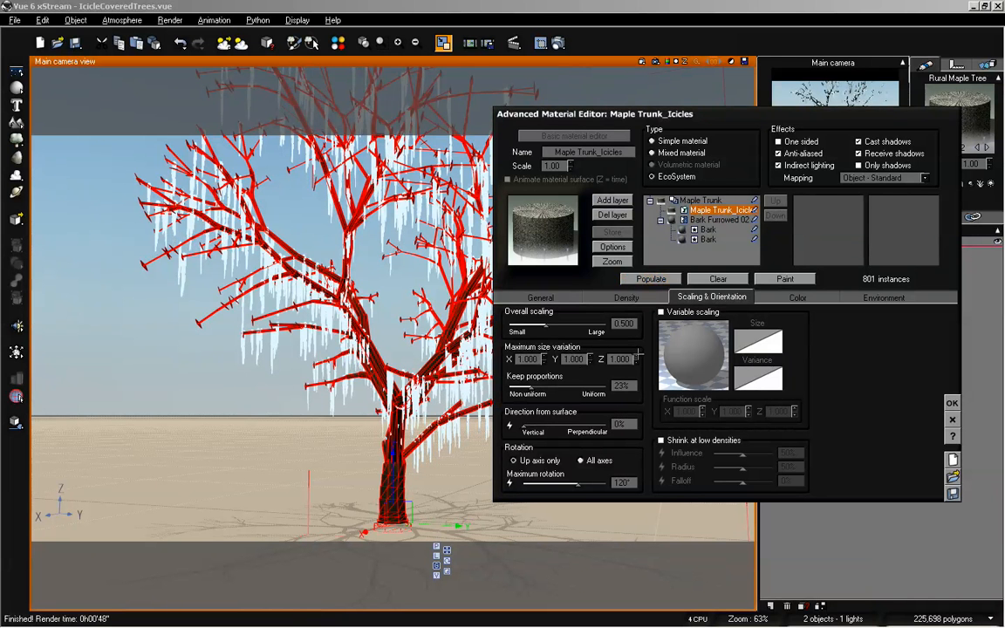
Step: Try maximum Z size variations of 2.2, 0.4 and 0.2 for the icicles, repopulating the tree to compare them
click(619, 359)
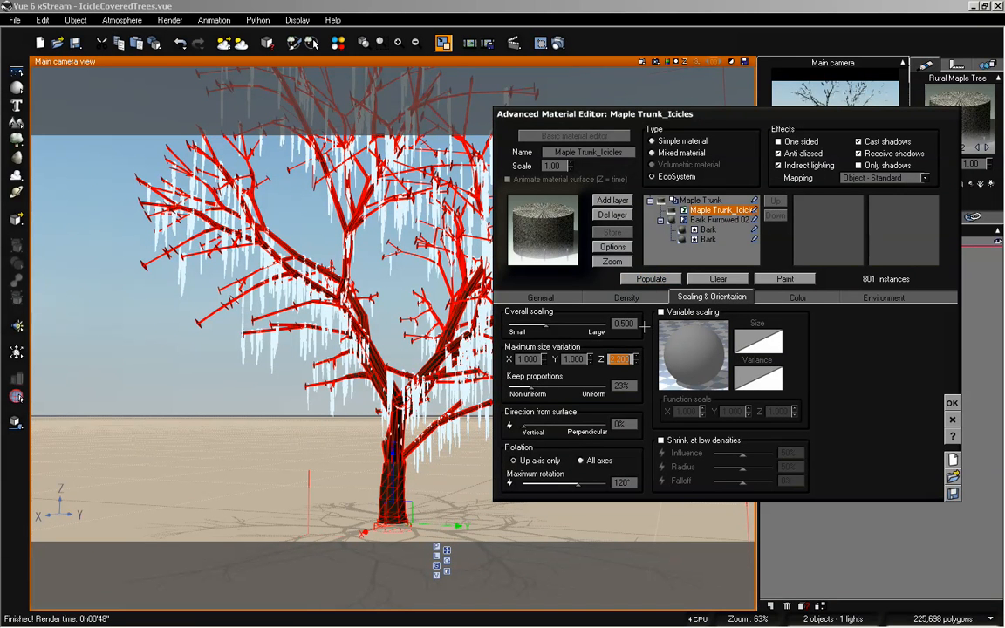
key(Return)
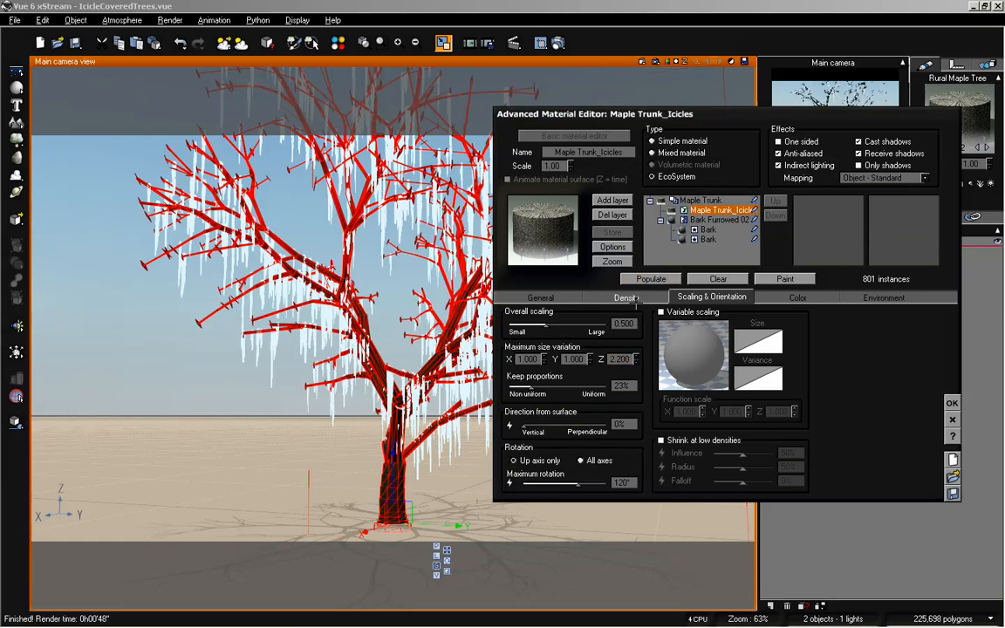
click(626, 359)
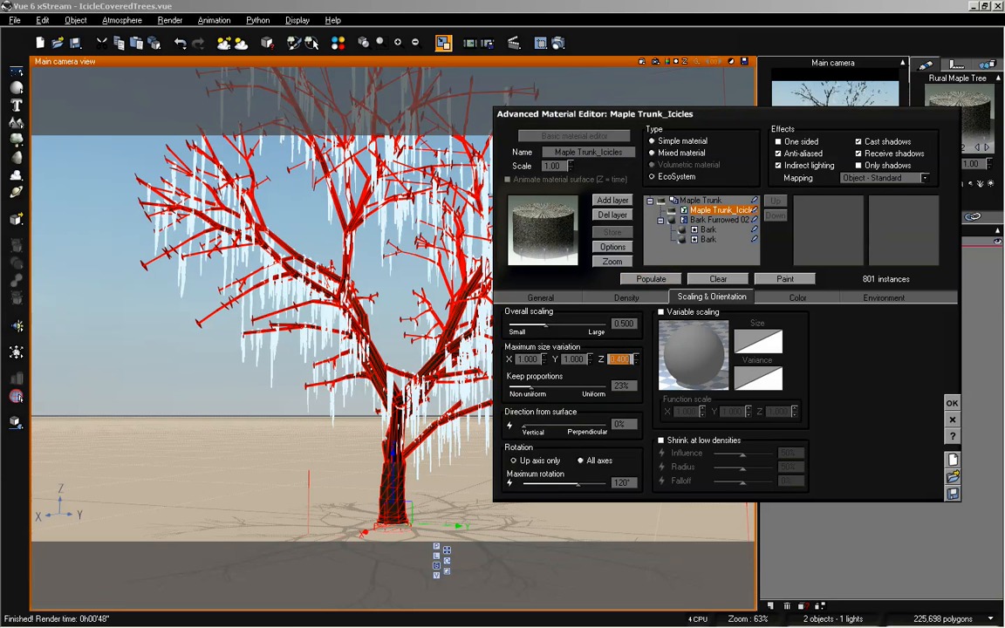
click(642, 279)
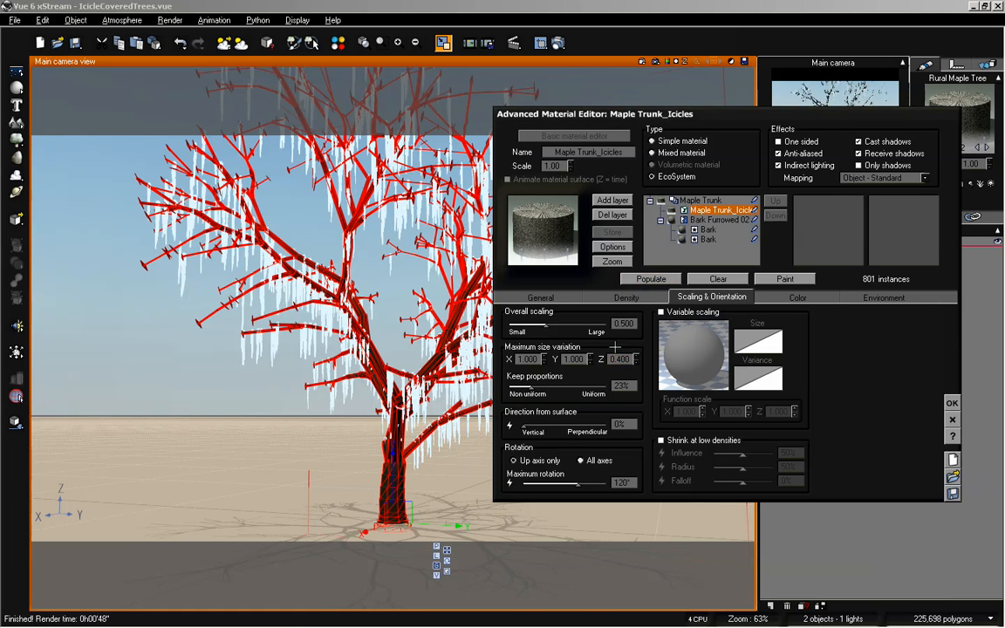
click(619, 359)
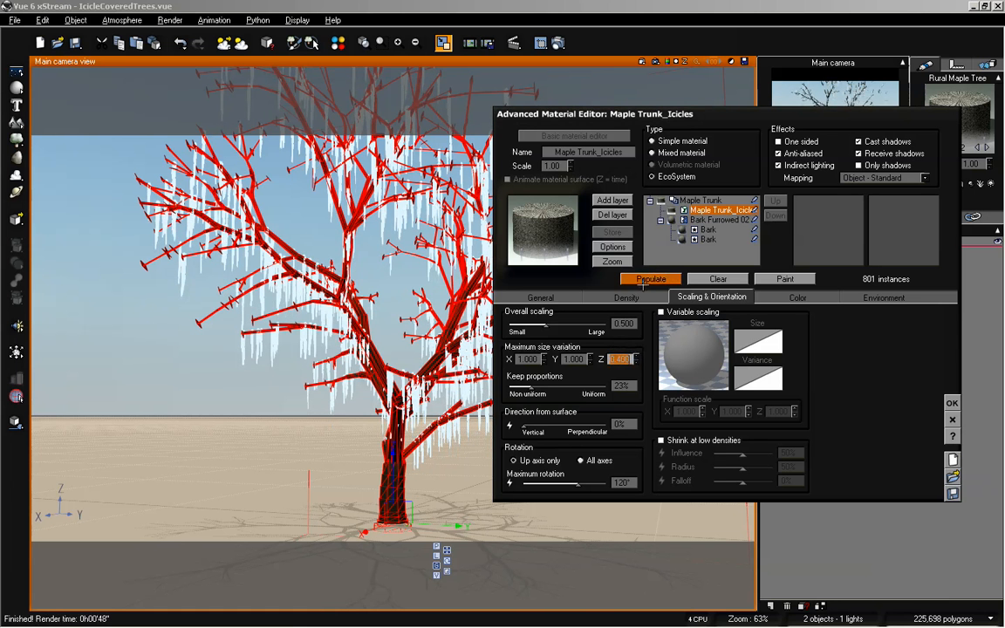
click(644, 279)
drag(635, 359, 635, 368)
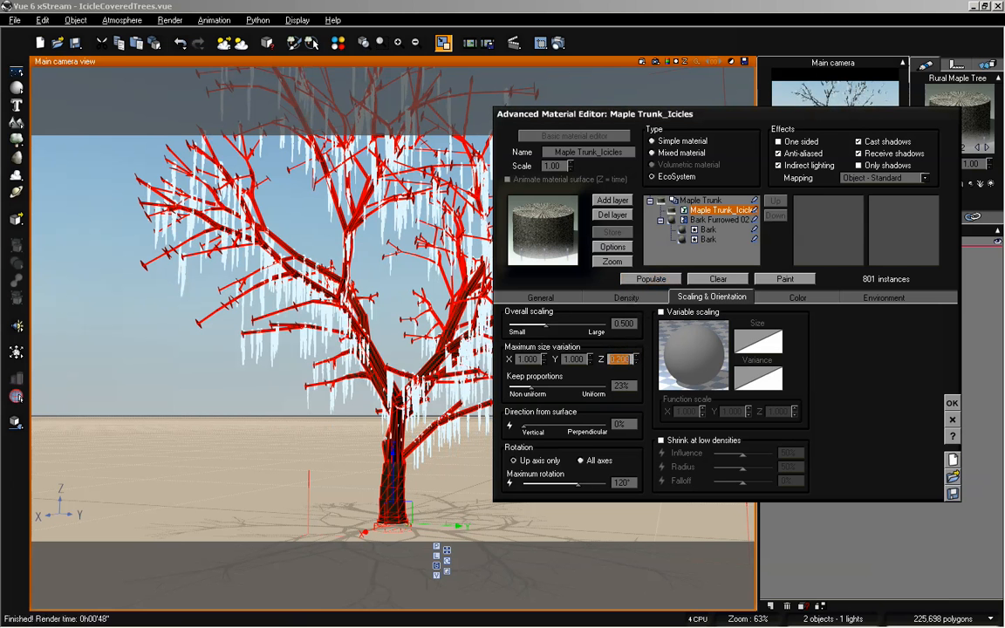
click(647, 279)
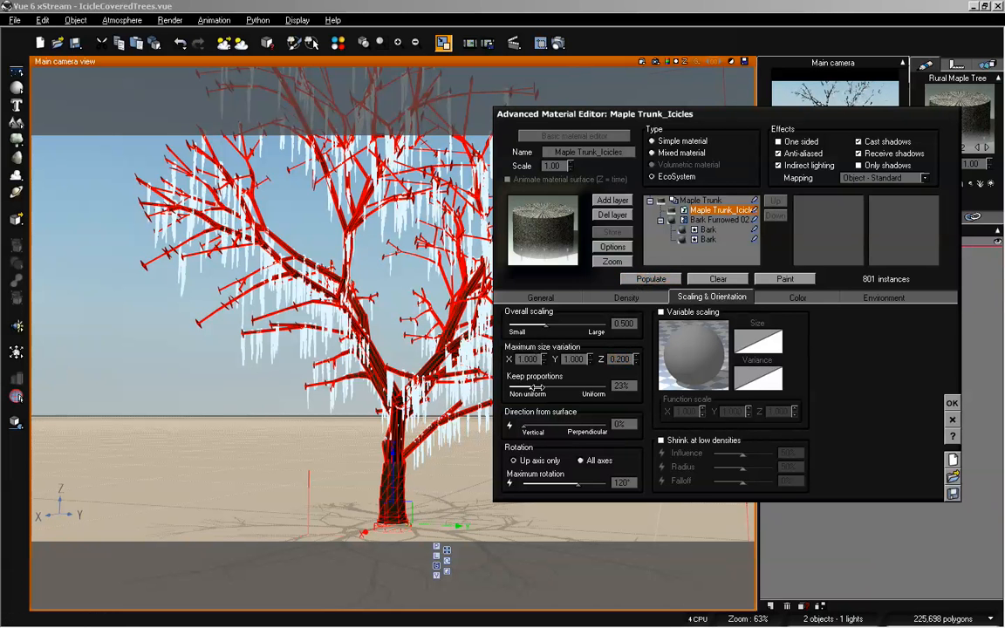
Step: Set the icicles' keep-proportions to 14% and adjust the maximum Z size variation to 1.5, repopulating the tree between trial values
drag(533, 389, 524, 389)
click(650, 279)
drag(636, 359, 636, 344)
click(640, 280)
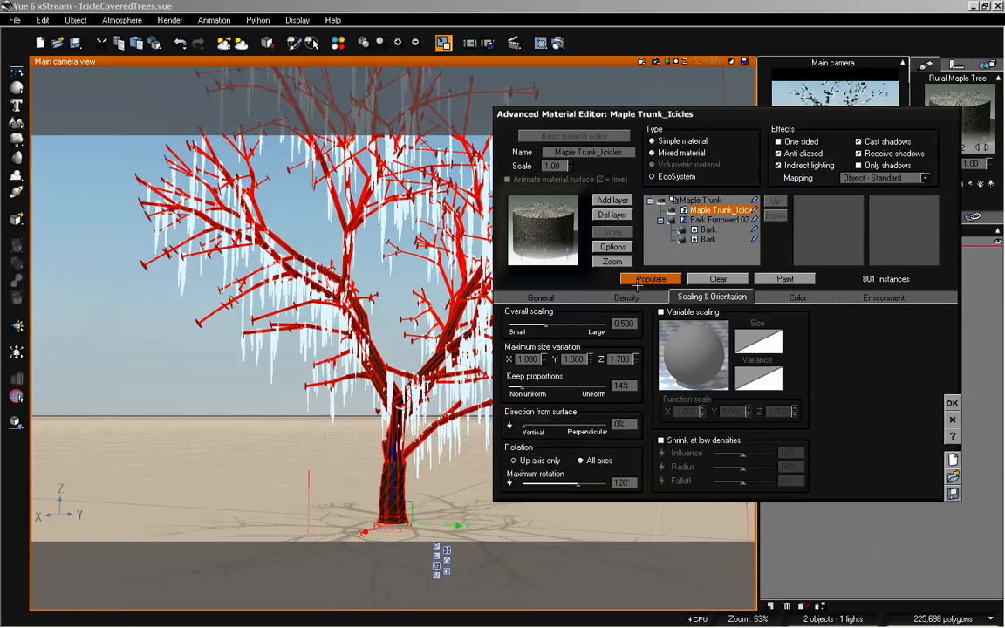
click(636, 356)
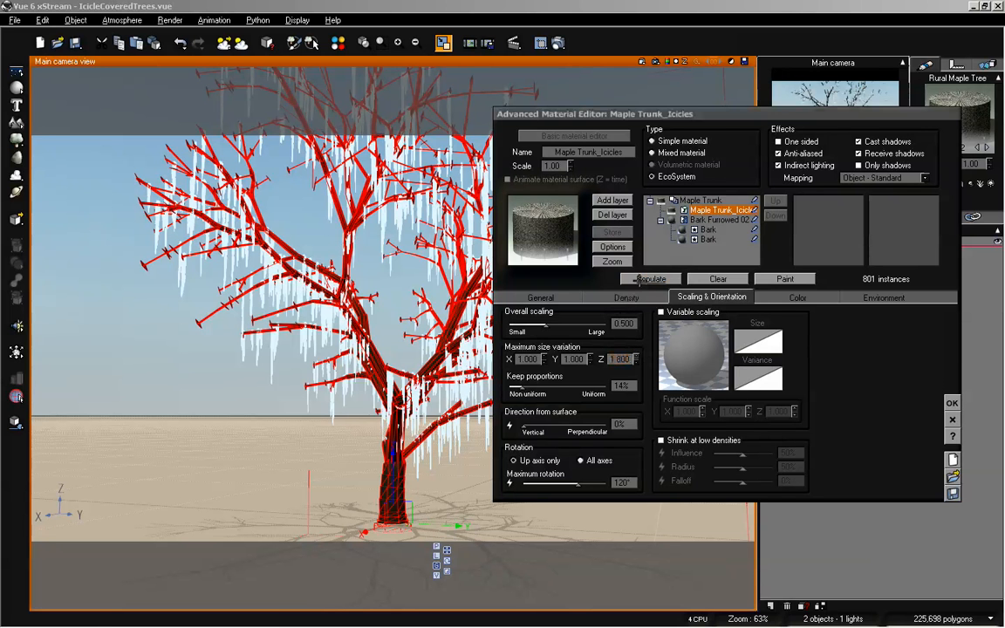
click(645, 279)
click(636, 356)
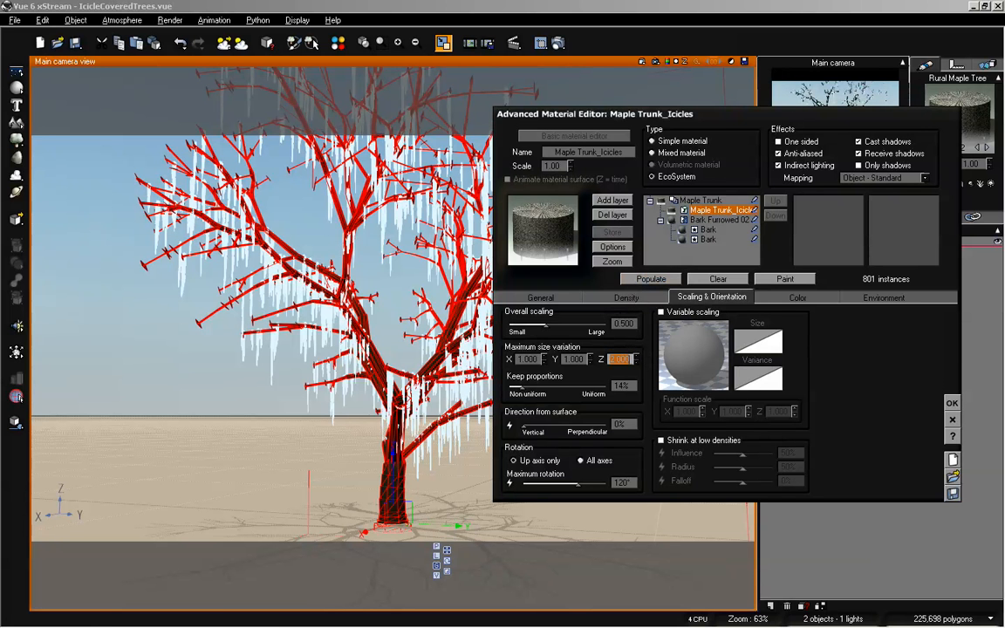
click(646, 277)
click(636, 361)
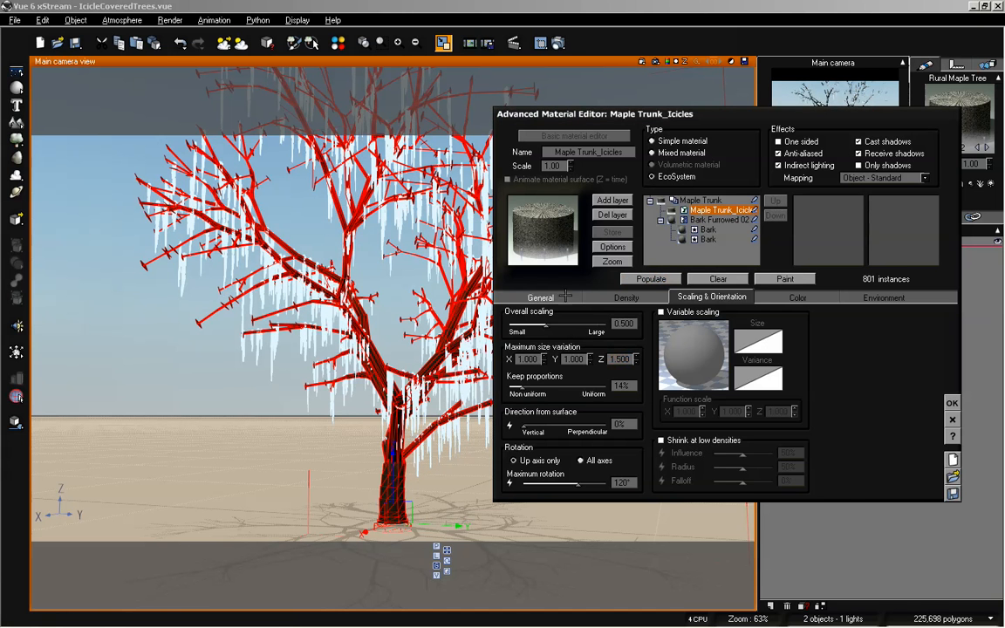
Step: Set the Icicle population scale to 0.11, repopulate the tree, and accept the trunk material
click(512, 299)
click(656, 349)
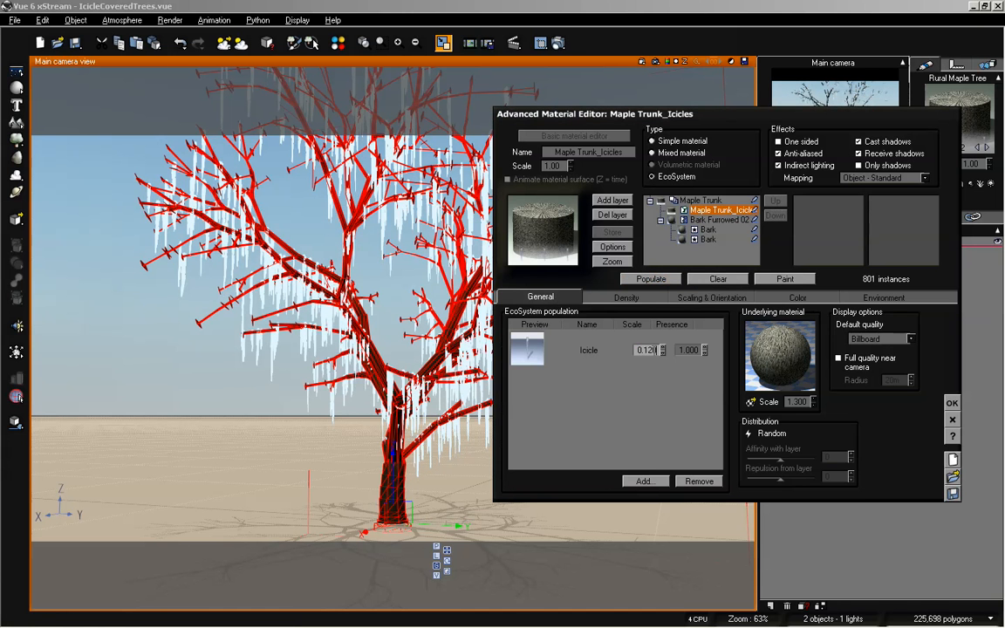
text(1)
click(649, 279)
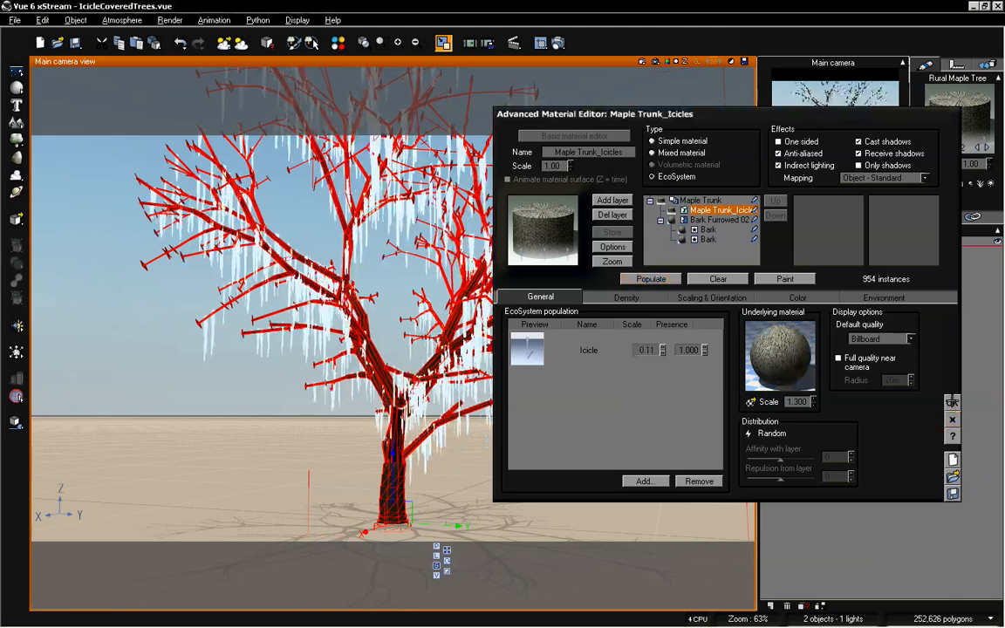
click(951, 402)
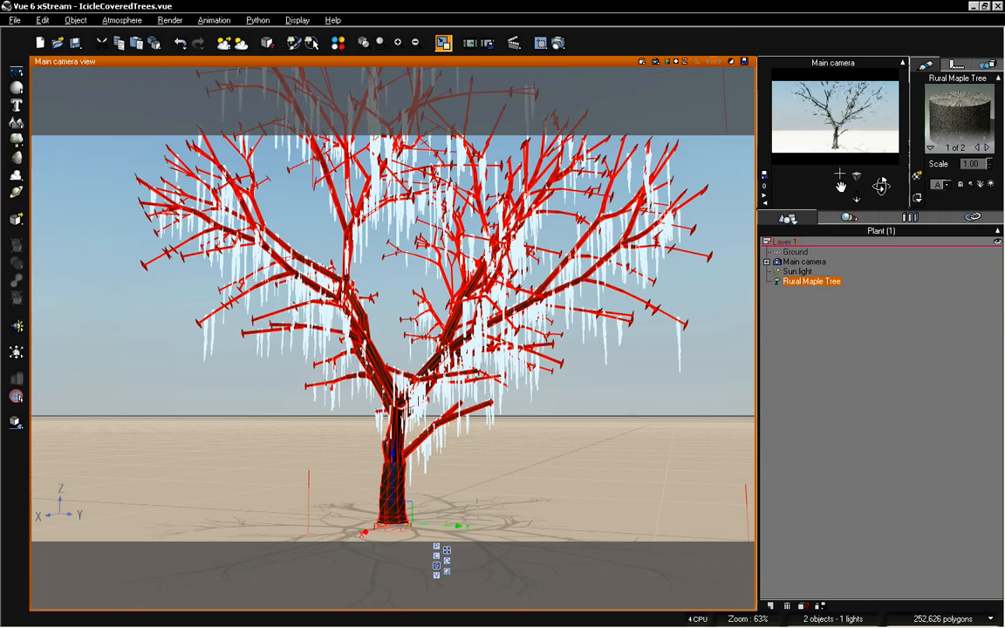
Step: Reopen the trunk material and set the icicle layer's preferred orientation in the environment constraints to 196°
double_click(939, 103)
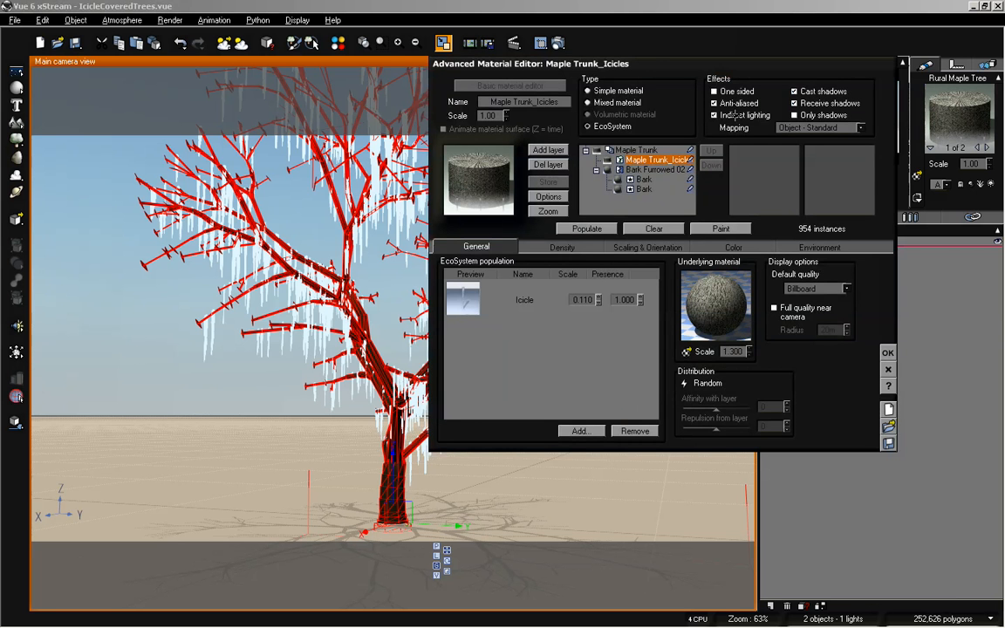
drag(575, 63, 607, 157)
click(848, 342)
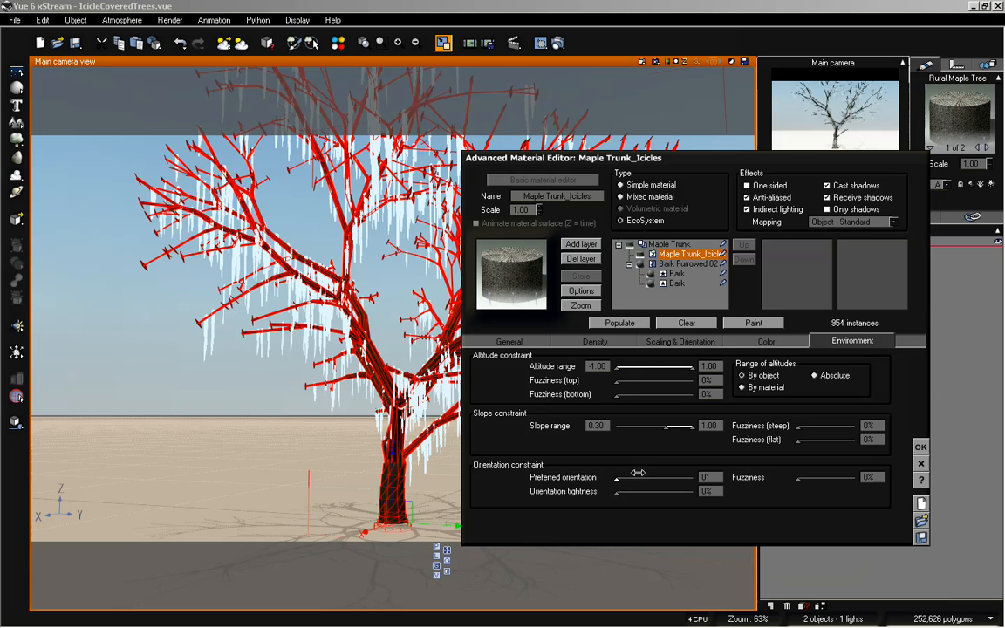
drag(620, 478, 662, 481)
drag(640, 160, 696, 166)
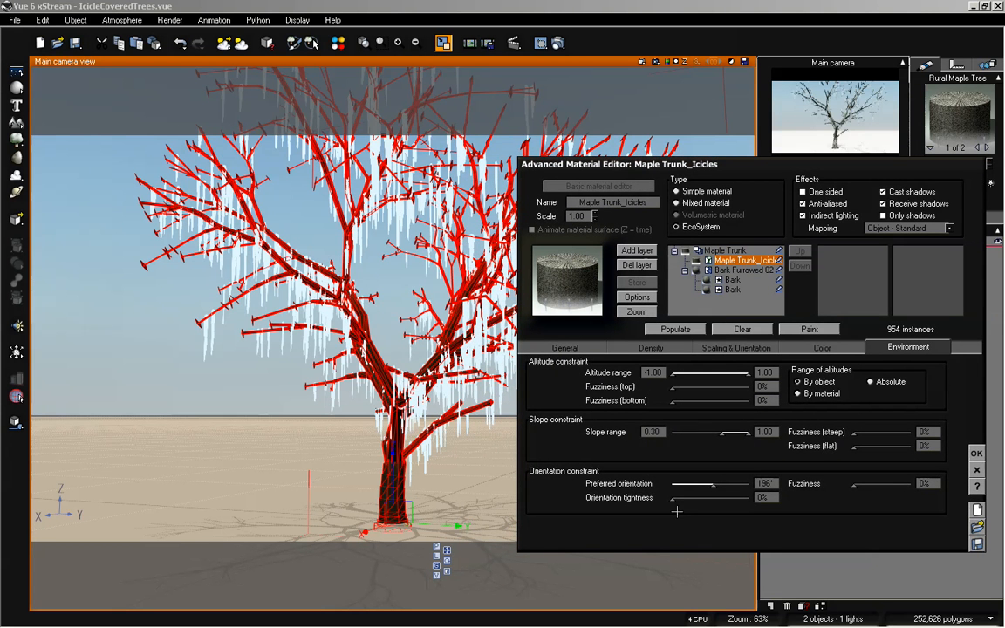
Step: Try orientation tightness values of 38% and 78% for the icicle layer, with preferred orientation at 241° for the second, repopulating each time
drag(672, 498, 700, 499)
click(676, 328)
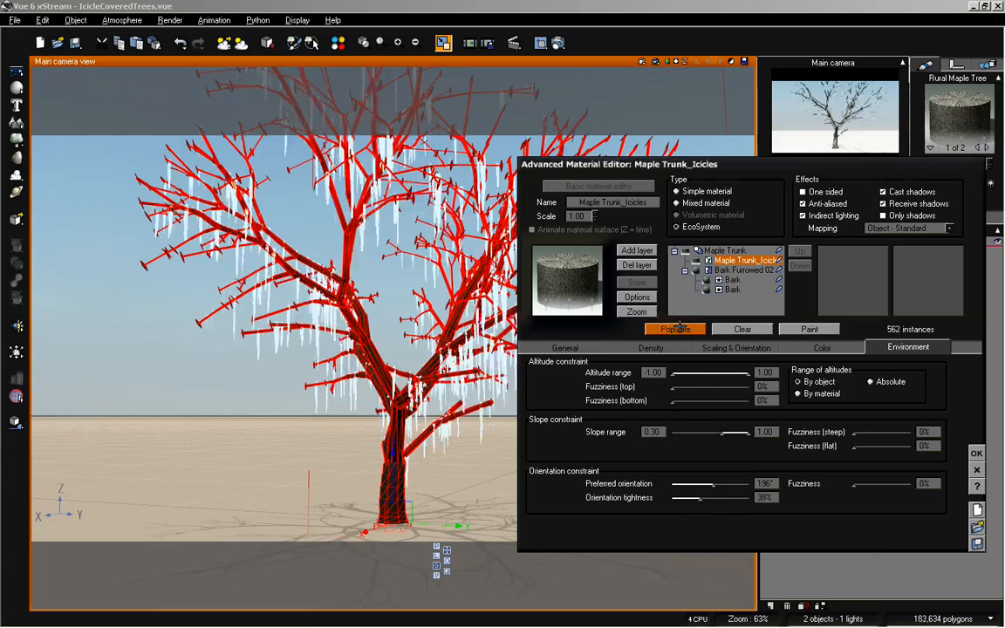
drag(706, 490, 730, 502)
click(668, 329)
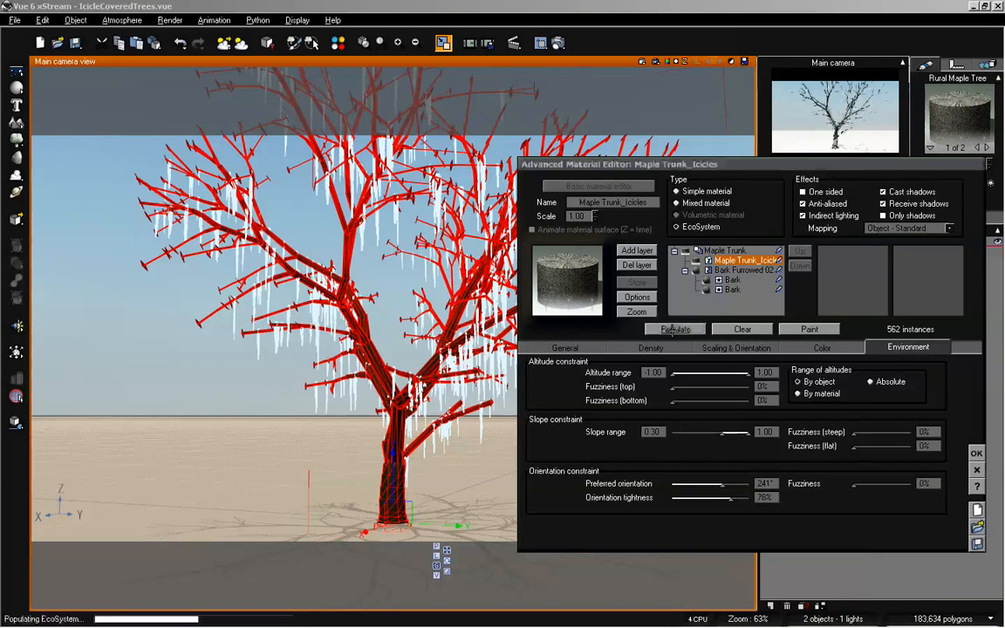
Step: Try a preferred orientation of 106° for the icicles with orientation tightness at 78% and at 52%, repopulating the tree to compare
mouse_move(664, 158)
mouse_down()
mouse_move(767, 210)
mouse_move(680, 164)
mouse_up()
drag(731, 494, 710, 491)
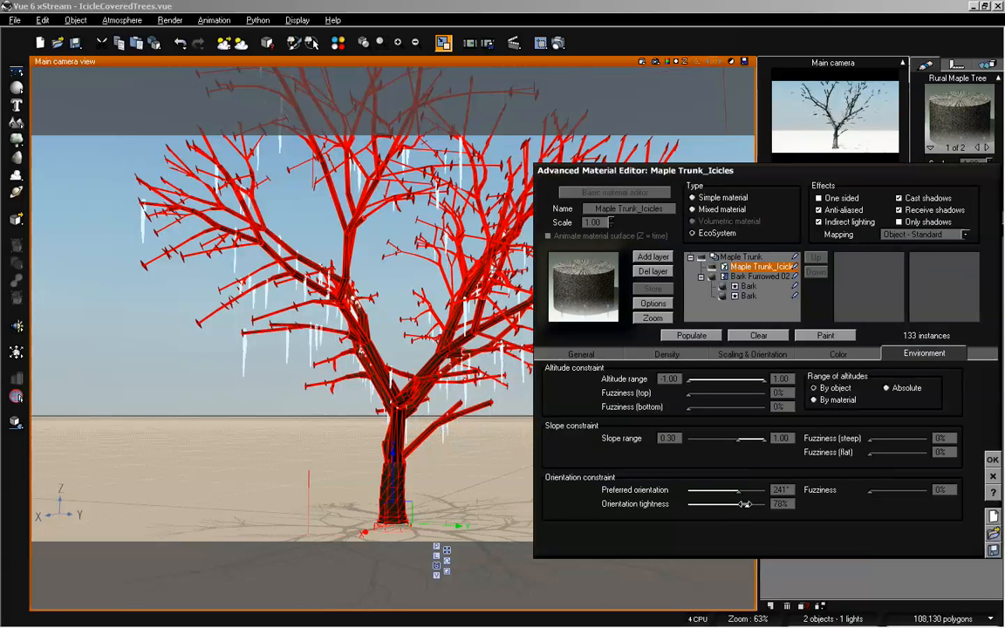
click(691, 336)
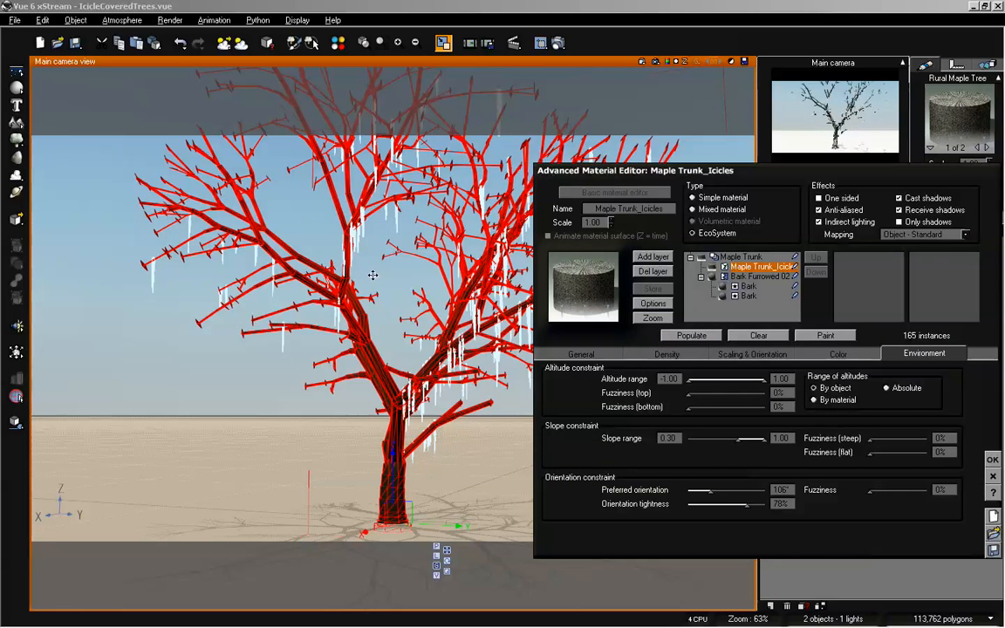
drag(746, 504, 726, 504)
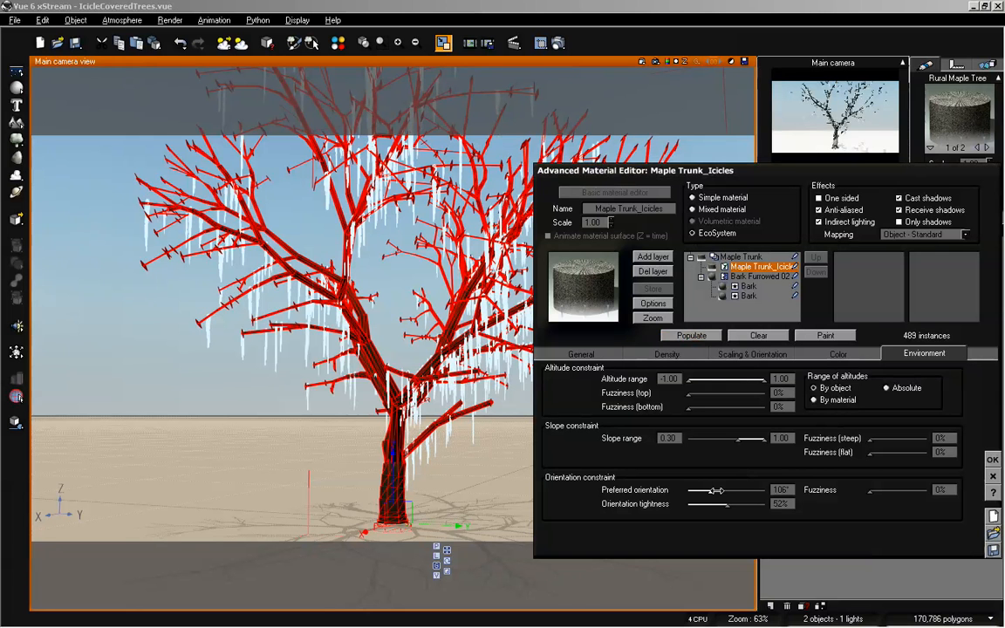
Step: Set the icicles' preferred orientation to 64° and orientation tightness to 39%, repopulating the tree between trial values
drag(715, 490, 697, 490)
click(693, 335)
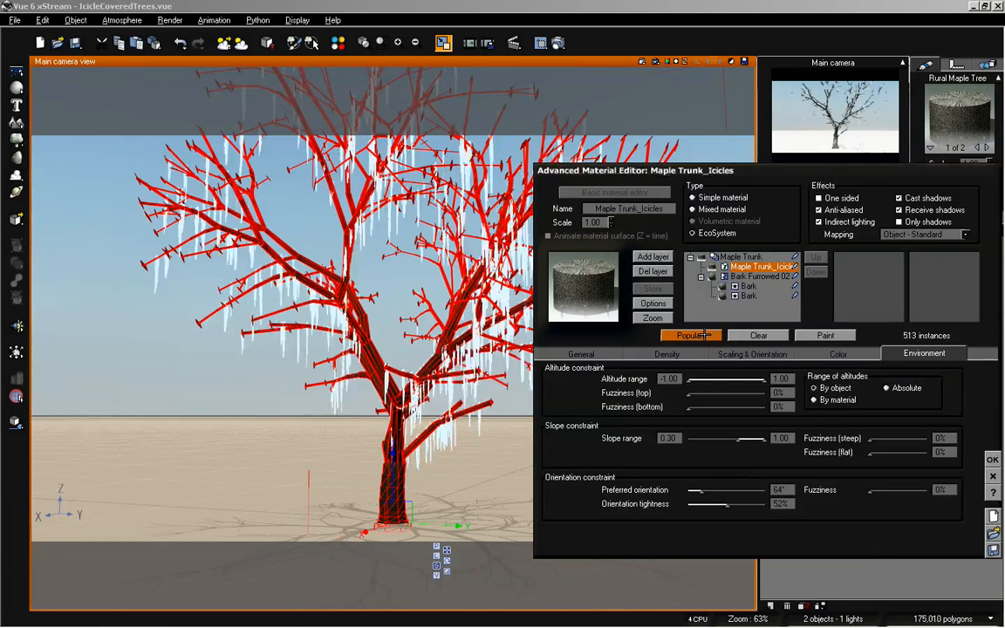
drag(726, 504, 717, 504)
click(692, 335)
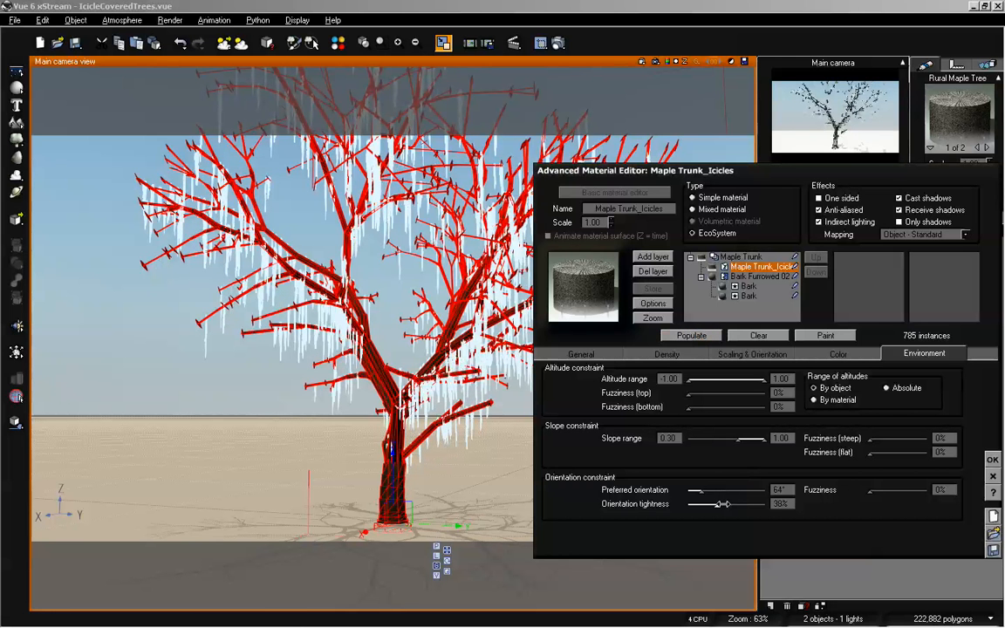
click(677, 335)
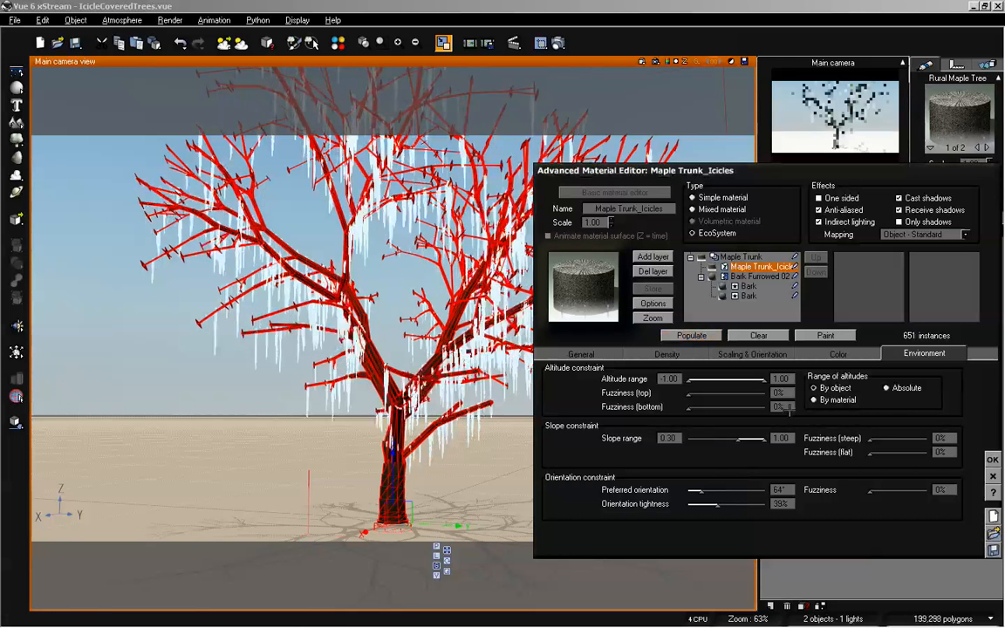
Step: Set the orientation constraint's fuzziness to 31%, repopulate the icicles, and accept the trunk material
drag(870, 490, 887, 490)
click(705, 335)
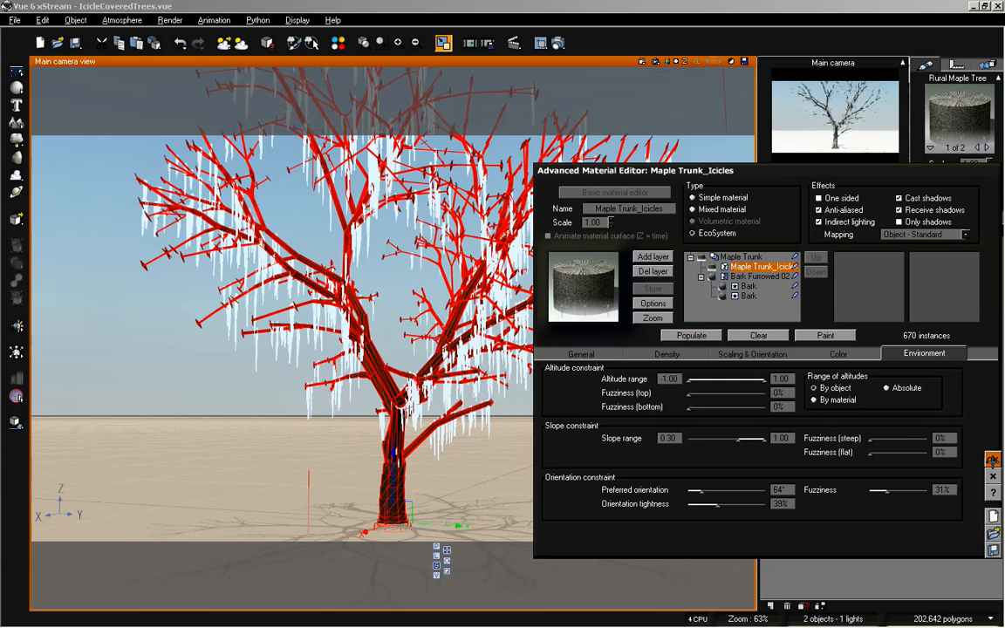
click(992, 459)
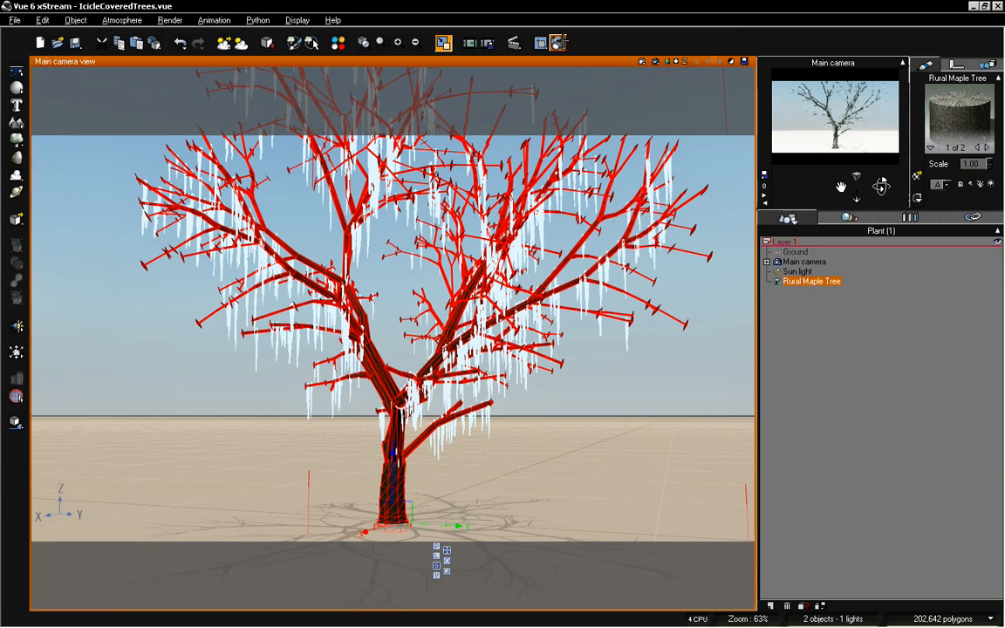
Step: Adjust the main camera's viewing angle on the tree and render the scene to check the icicle distribution
click(557, 43)
drag(881, 185, 789, 167)
click(558, 43)
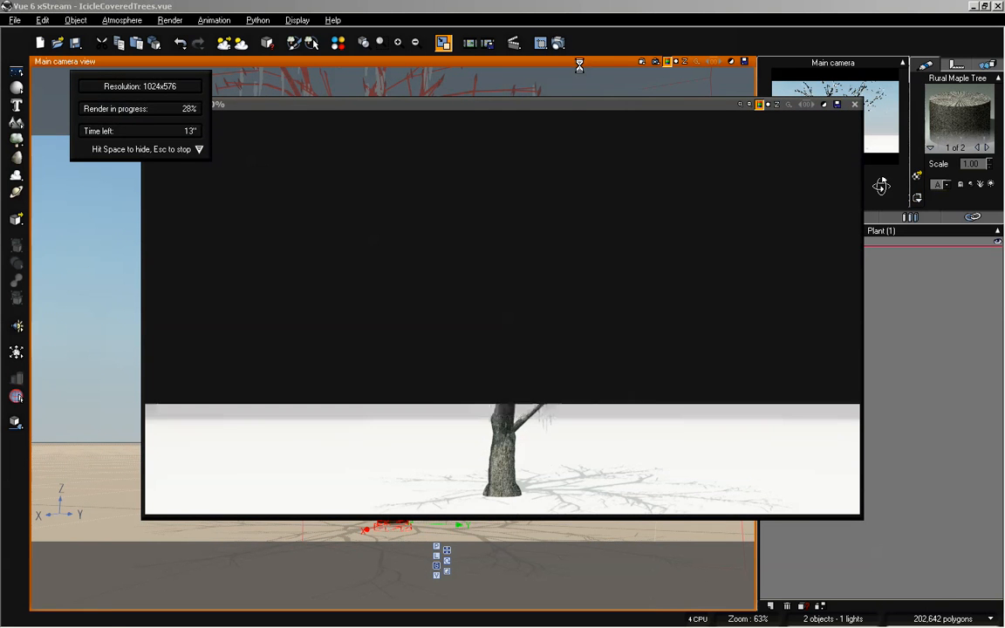
click(670, 421)
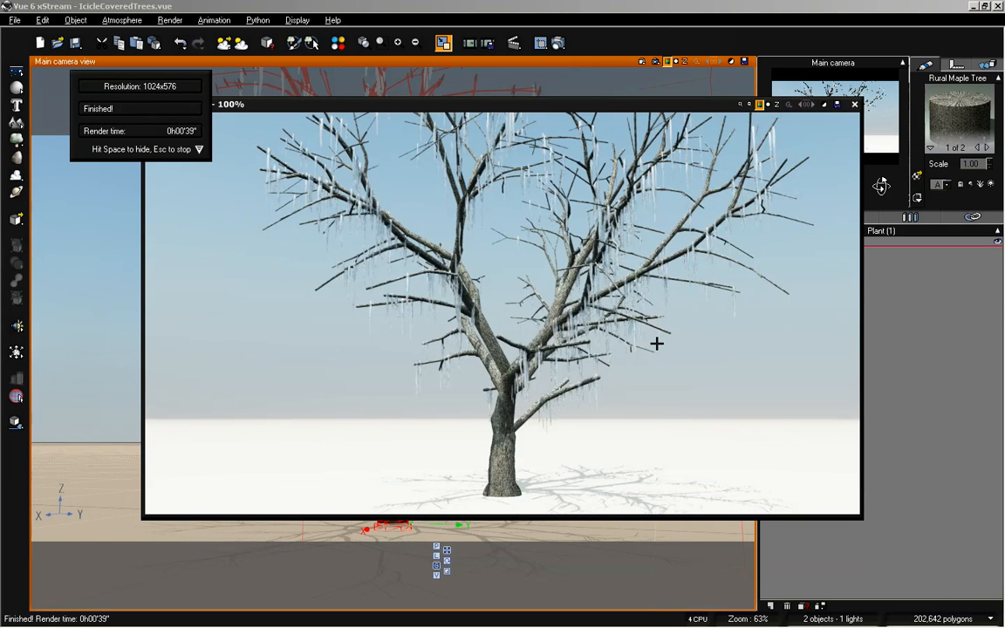